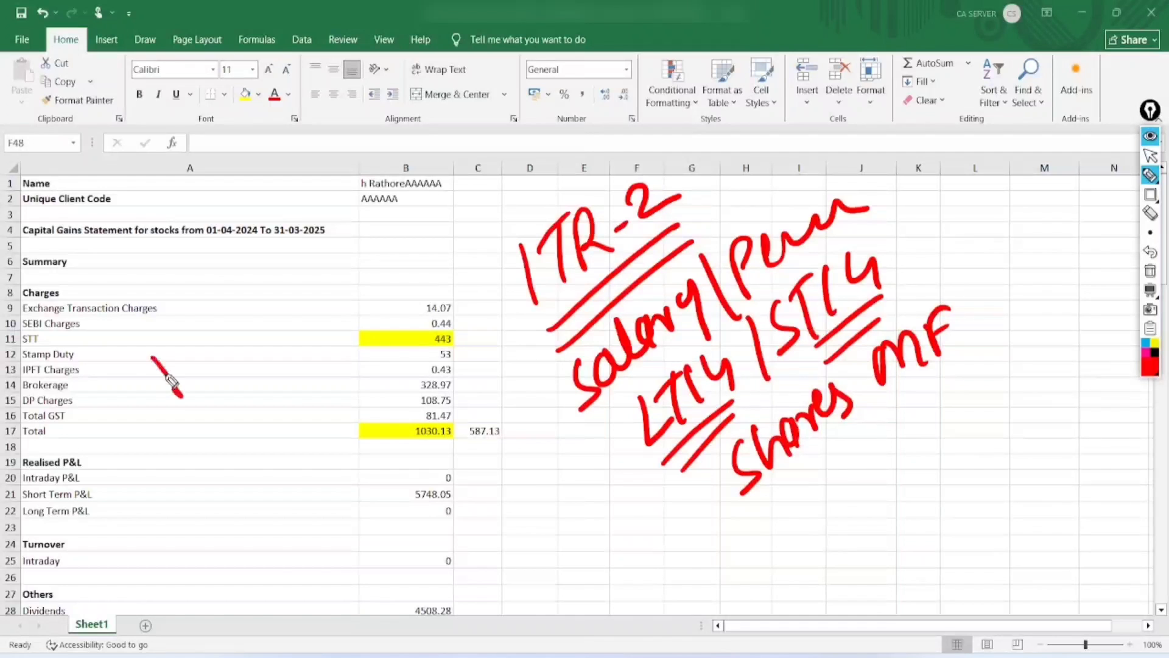
# Handwrite "Broker P&L" and "Tax P&L" in red over the charges section, underline them, and clear all annotations
pyautogui.moveTo(154, 356)
pyautogui.mouseDown()
pyautogui.moveTo(210, 341)
pyautogui.moveTo(262, 255)
pyautogui.moveTo(279, 268)
pyautogui.moveTo(227, 402)
pyautogui.moveTo(235, 365)
pyautogui.moveTo(331, 331)
pyautogui.mouseUp()
pyautogui.moveTo(252, 455)
pyautogui.mouseDown()
pyautogui.moveTo(300, 400)
pyautogui.moveTo(308, 423)
pyautogui.moveTo(380, 341)
pyautogui.moveTo(434, 316)
pyautogui.mouseUp()
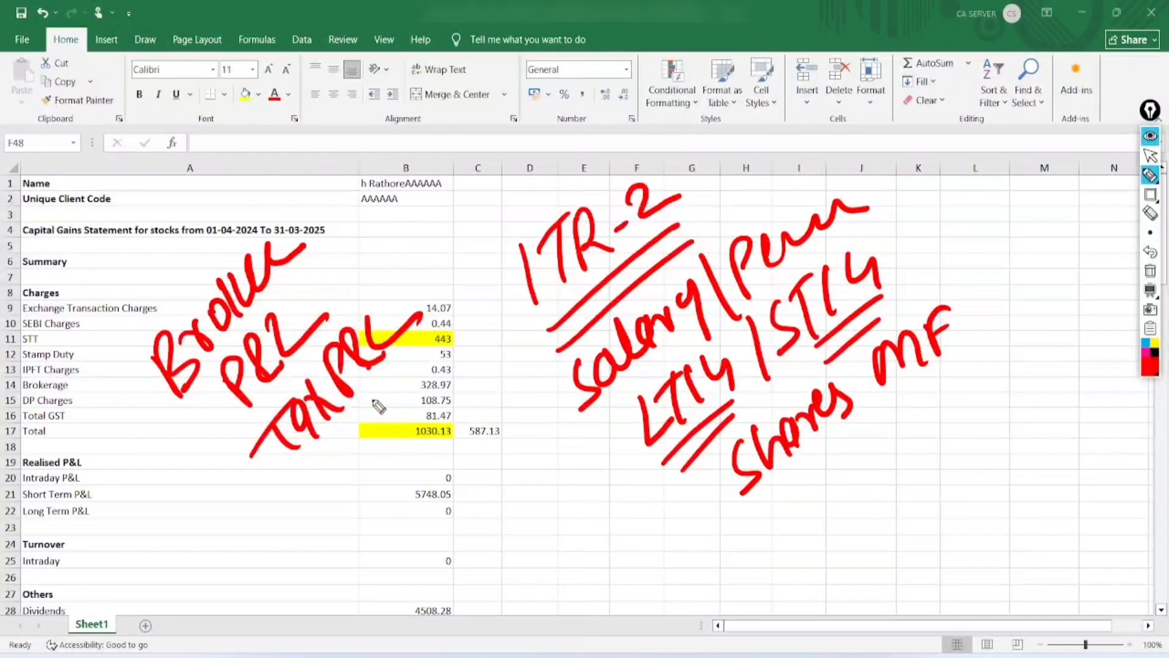
pyautogui.moveTo(360, 419); pyautogui.dragTo(413, 364)
pyautogui.moveTo(372, 409); pyautogui.dragTo(398, 390)
pyautogui.click(1151, 155)
pyautogui.click(1150, 270)
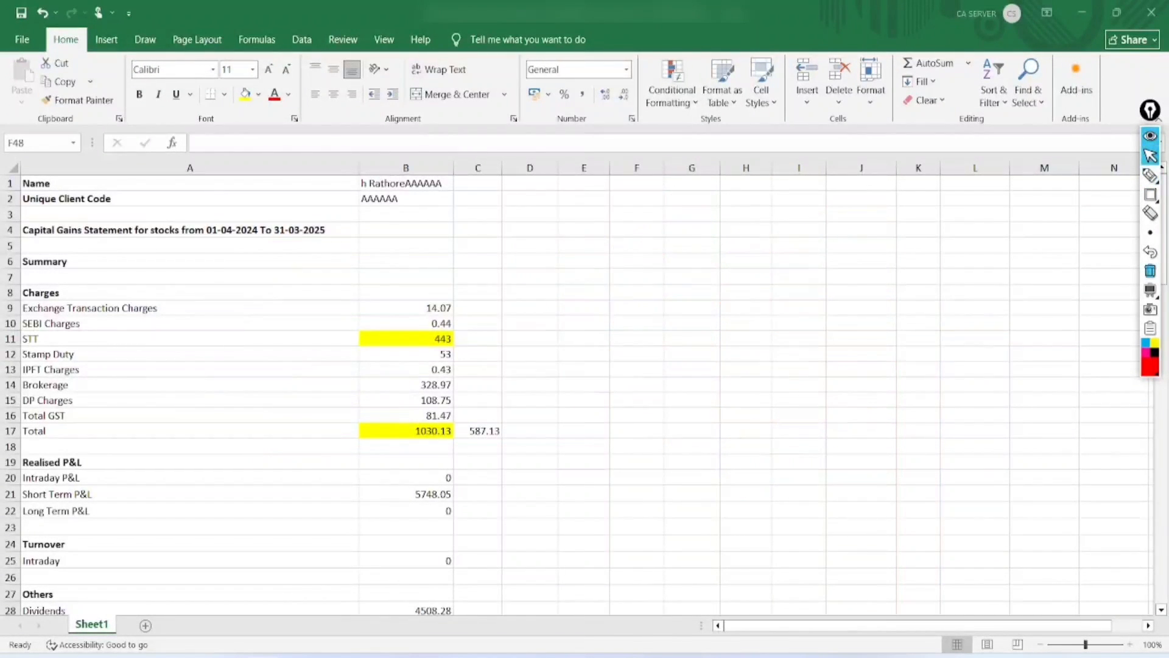
# Circle the Realised P&L section in red and draw an arrow from Intraday P&L to its amount
pyautogui.scroll(-3, 578, 396)
pyautogui.scroll(2, 579, 396)
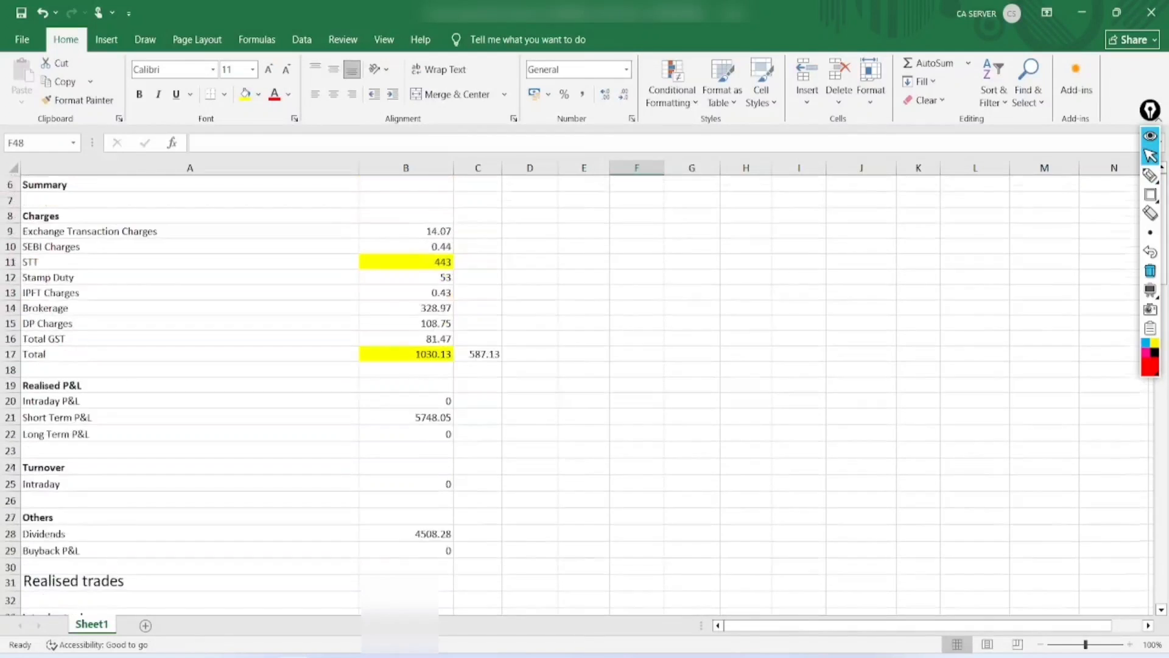
pyautogui.scroll(-3, 578, 395)
pyautogui.click(1151, 175)
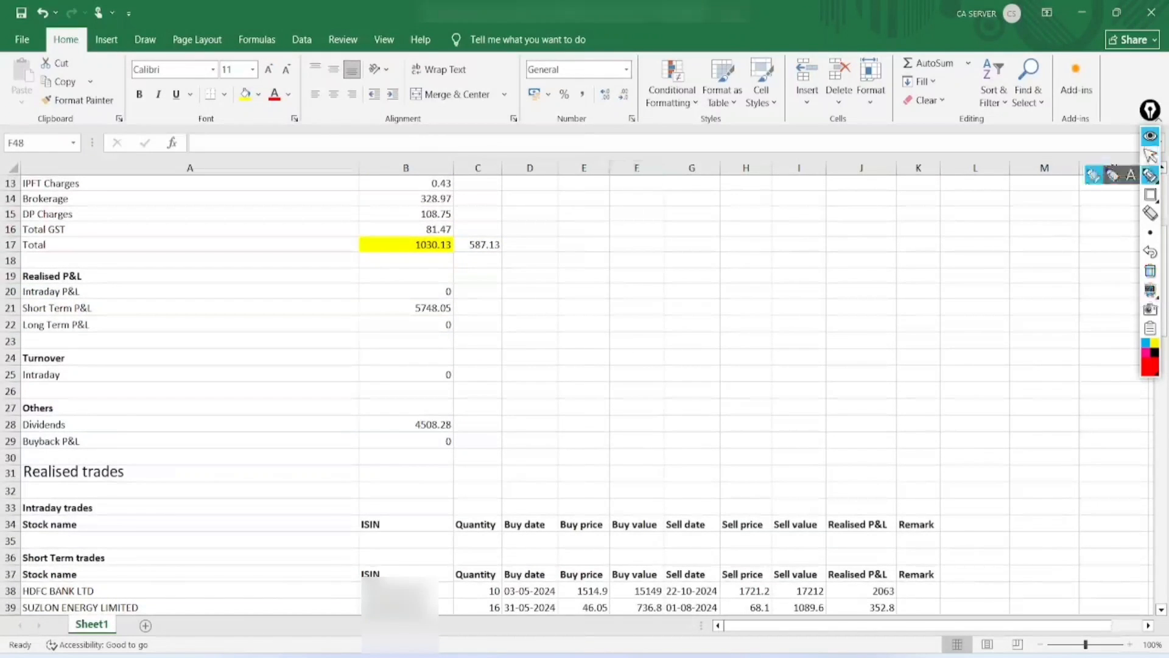
pyautogui.moveTo(105, 248)
pyautogui.mouseDown()
pyautogui.moveTo(135, 352)
pyautogui.moveTo(74, 256)
pyautogui.moveTo(76, 290)
pyautogui.moveTo(404, 295)
pyautogui.moveTo(414, 308)
pyautogui.mouseUp()
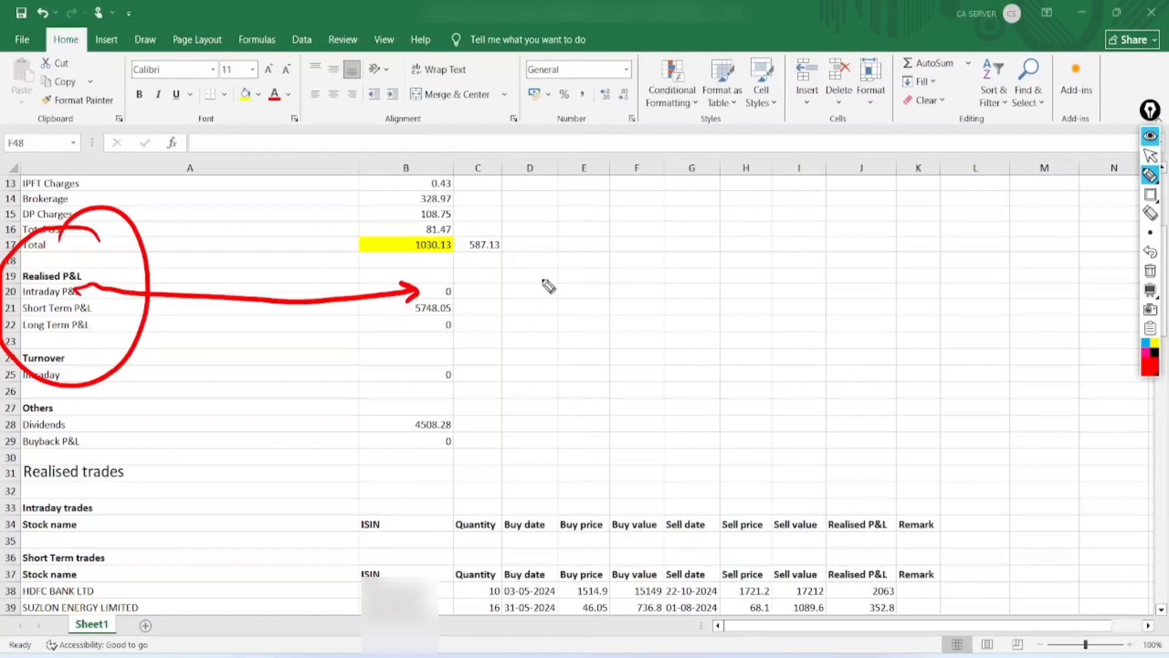
# Handwrite "ITR-3" in red beside the Realised P&L figures and underline it twice
pyautogui.moveTo(534, 258)
pyautogui.mouseDown()
pyautogui.moveTo(558, 303)
pyautogui.moveTo(629, 261)
pyautogui.moveTo(644, 230)
pyautogui.mouseUp()
pyautogui.moveTo(647, 194)
pyautogui.mouseDown()
pyautogui.moveTo(676, 210)
pyautogui.moveTo(644, 240)
pyautogui.mouseUp()
pyautogui.moveTo(581, 315); pyautogui.dragTo(722, 223)
pyautogui.moveTo(613, 330); pyautogui.dragTo(730, 248)
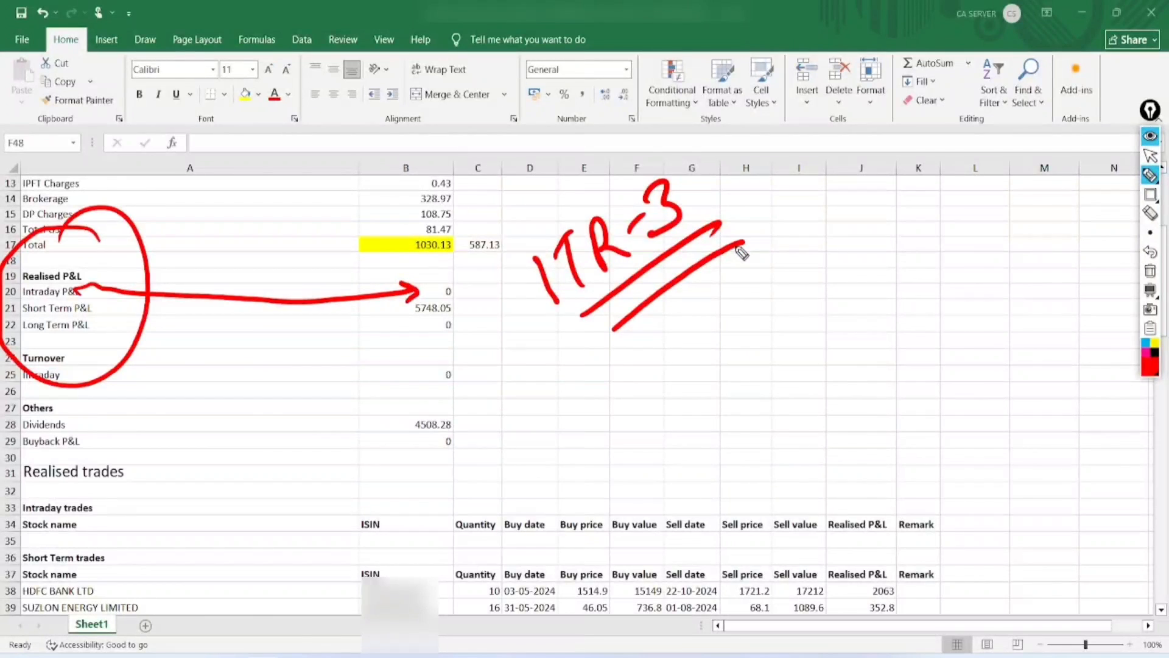
# Draw arrows from Short Term P&L and Long Term P&L to their amounts and circle the intraday and short-term figures
pyautogui.moveTo(99, 306); pyautogui.dragTo(394, 315)
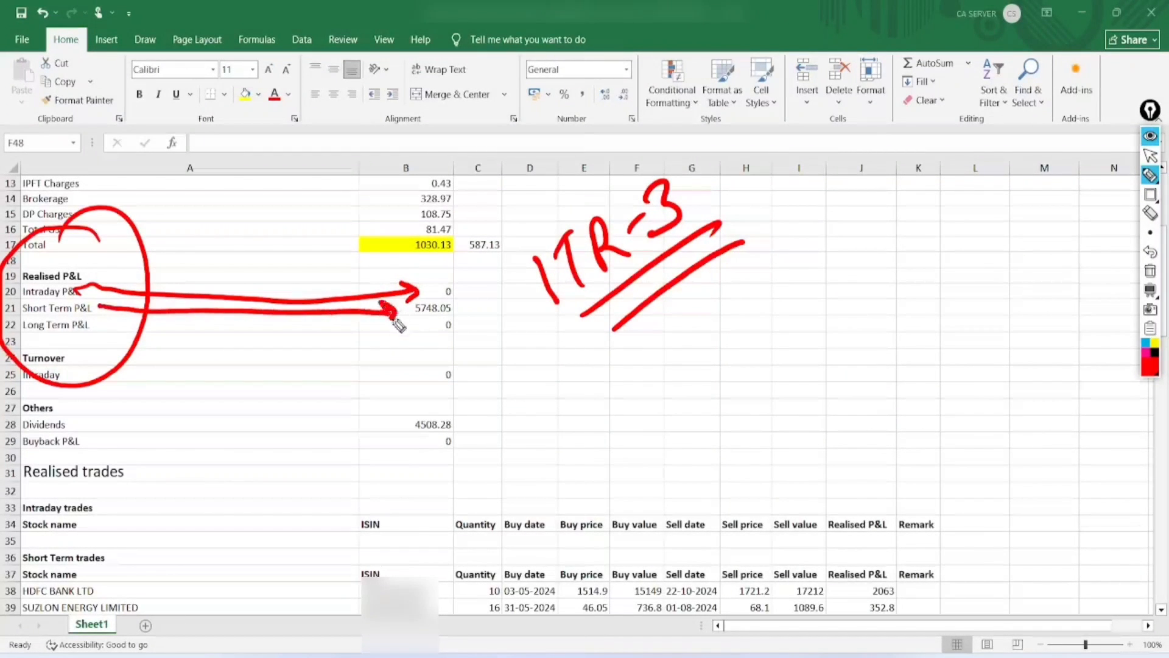
pyautogui.moveTo(471, 296)
pyautogui.mouseDown()
pyautogui.moveTo(445, 263)
pyautogui.moveTo(467, 274)
pyautogui.mouseUp()
pyautogui.moveTo(97, 336)
pyautogui.mouseDown()
pyautogui.moveTo(402, 335)
pyautogui.moveTo(394, 357)
pyautogui.mouseUp()
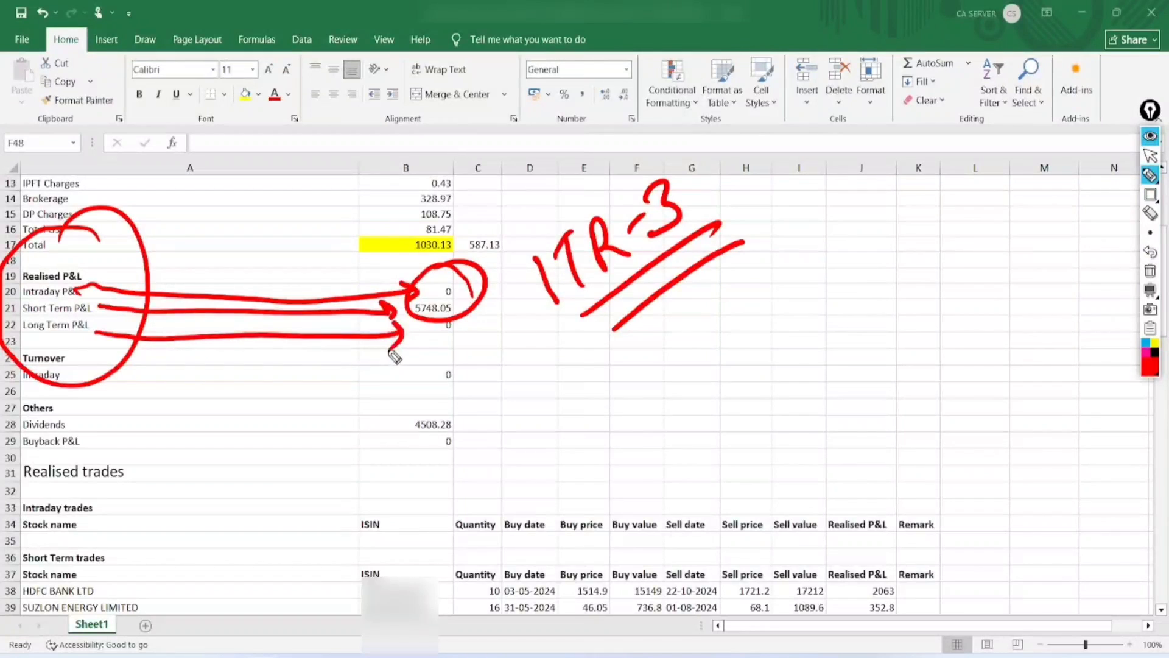
# Handwrite "1.25 L" in red below the ITR-3 note and underline it twice
pyautogui.moveTo(654, 336); pyautogui.dragTo(674, 372)
pyautogui.click(671, 349)
pyautogui.moveTo(680, 318)
pyautogui.mouseDown()
pyautogui.moveTo(700, 349)
pyautogui.moveTo(694, 366)
pyautogui.mouseUp()
pyautogui.moveTo(728, 295); pyautogui.dragTo(710, 357)
pyautogui.moveTo(737, 268); pyautogui.dragTo(782, 286)
pyautogui.moveTo(681, 399); pyautogui.dragTo(775, 315)
pyautogui.moveTo(705, 400); pyautogui.dragTo(769, 345)
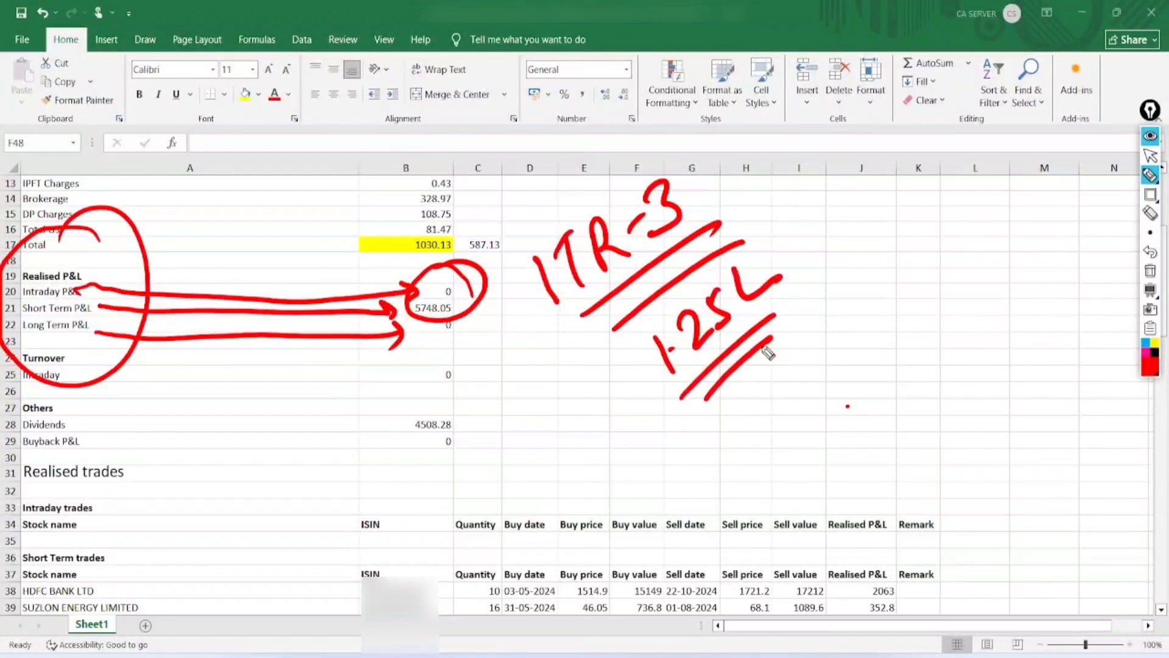
# Handwrite "MF" in red with a double underline, and clear all annotations from the sheet
pyautogui.moveTo(823, 286)
pyautogui.mouseDown()
pyautogui.moveTo(827, 269)
pyautogui.moveTo(895, 208)
pyautogui.moveTo(903, 216)
pyautogui.mouseUp()
pyautogui.moveTo(839, 293)
pyautogui.mouseDown()
pyautogui.moveTo(911, 259)
pyautogui.moveTo(911, 270)
pyautogui.mouseUp()
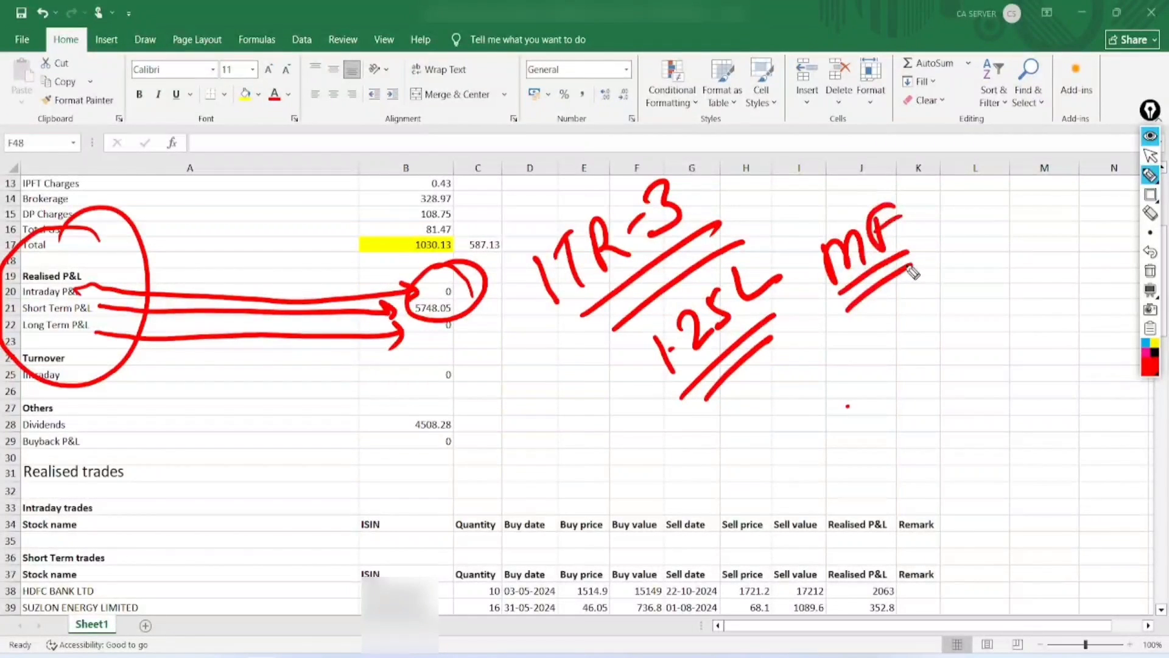
pyautogui.click(1150, 156)
pyautogui.click(1150, 271)
pyautogui.click(1151, 175)
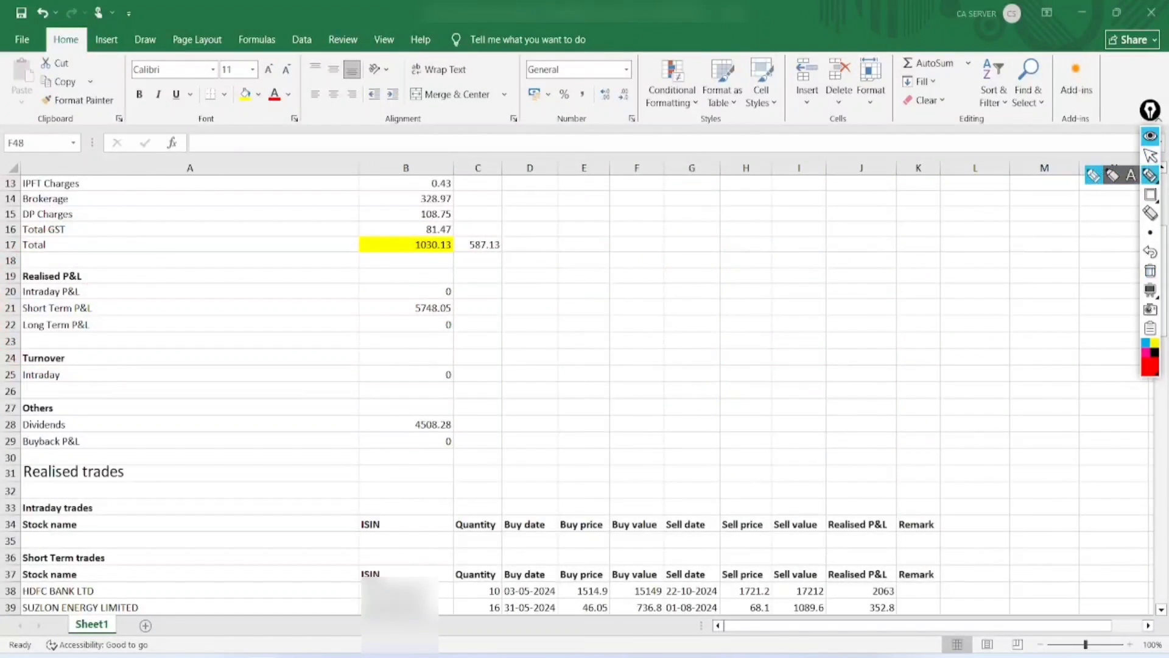
pyautogui.click(1150, 156)
# Fill the Buy value and Sell value headers of the Intraday trades table with yellow
pyautogui.scroll(-5, 548, 366)
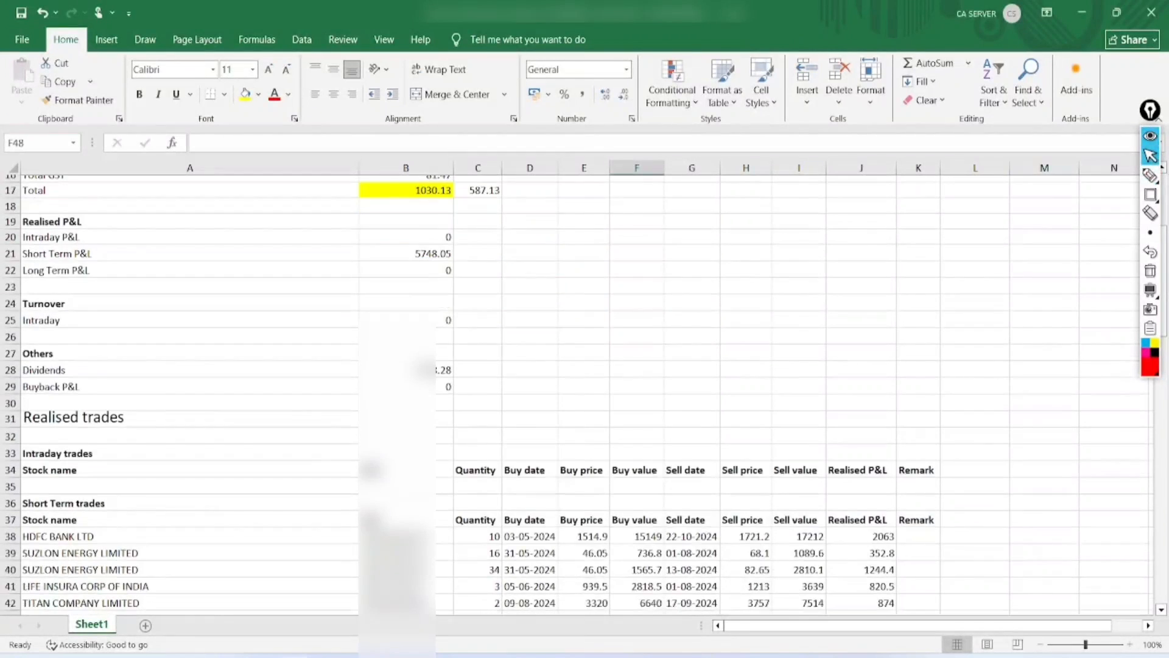
pyautogui.scroll(-1, 548, 366)
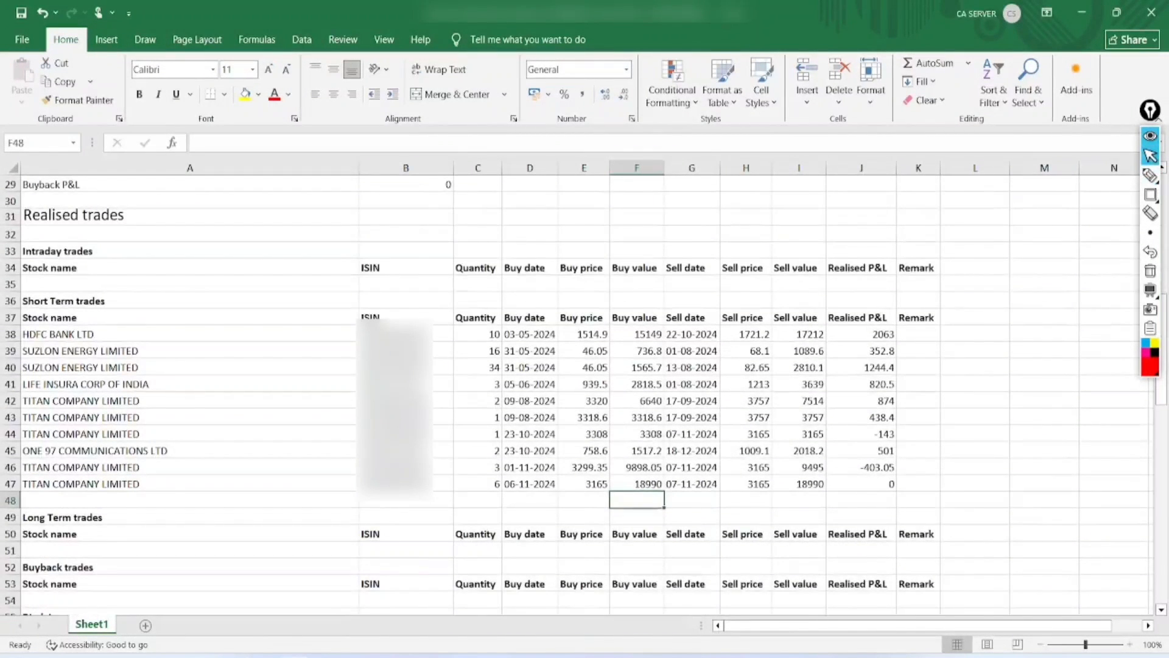
pyautogui.click(639, 268)
pyautogui.click(245, 94)
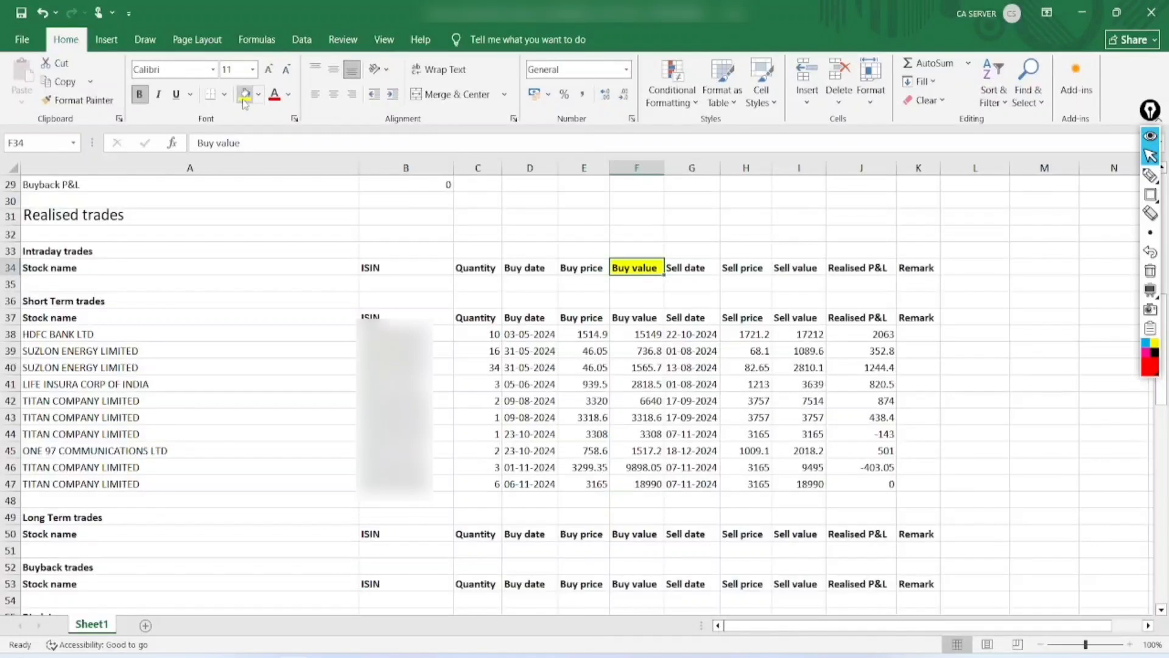
pyautogui.click(788, 271)
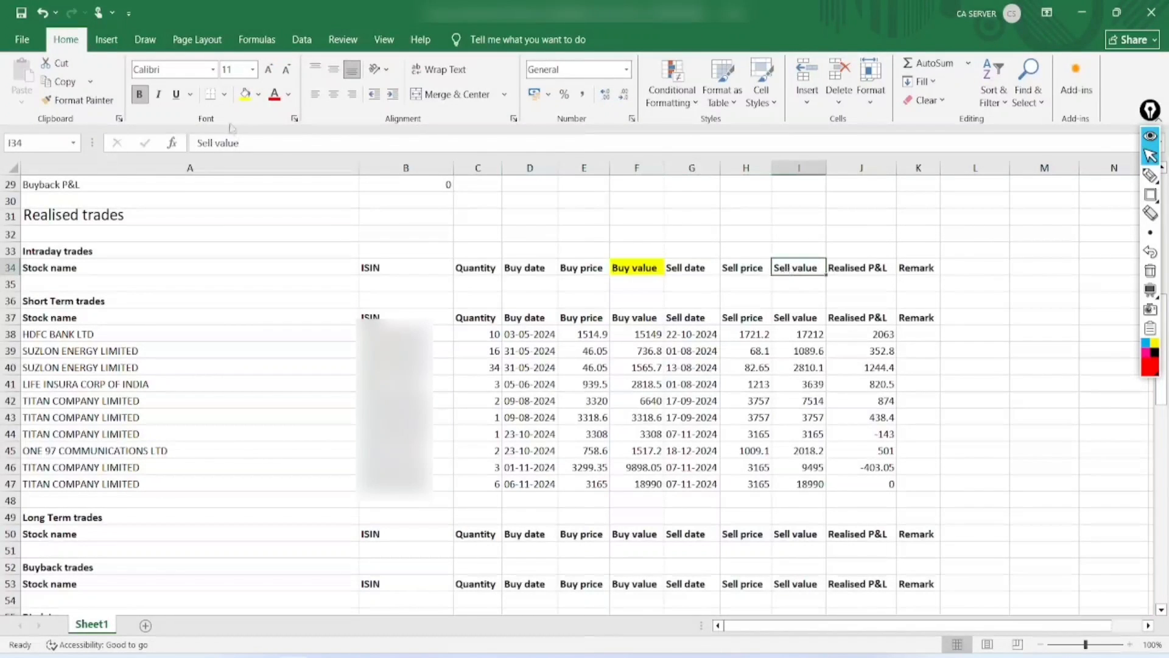
pyautogui.click(245, 94)
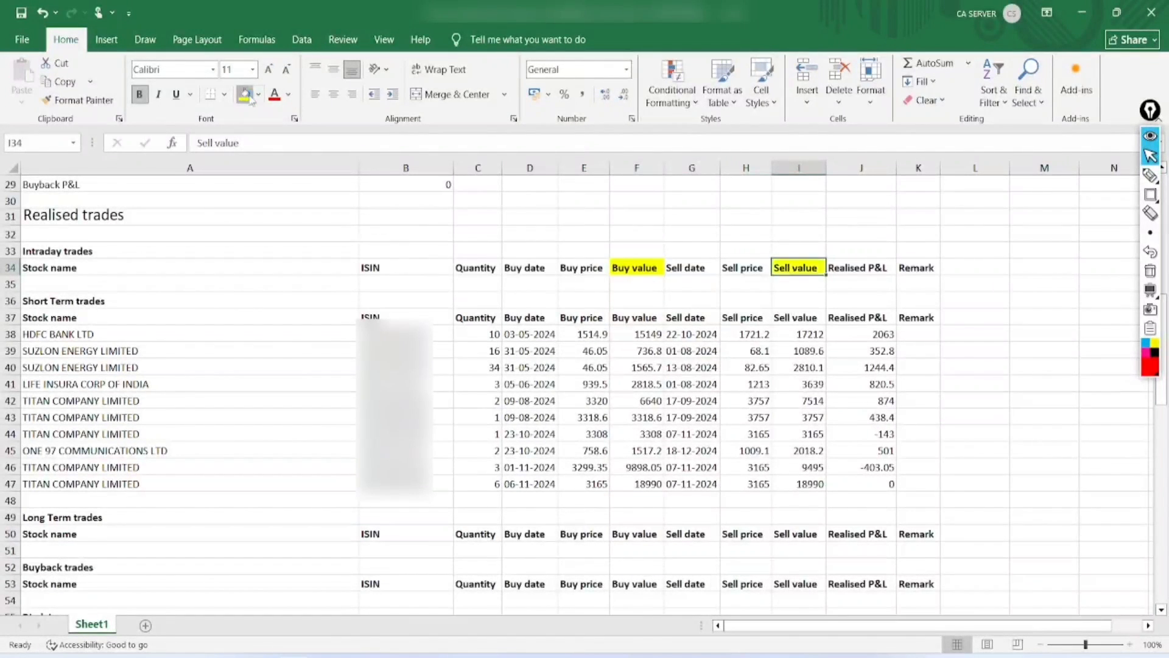
# Total the short-term trades' buy values in cell F48 with AutoSum
pyautogui.click(645, 500)
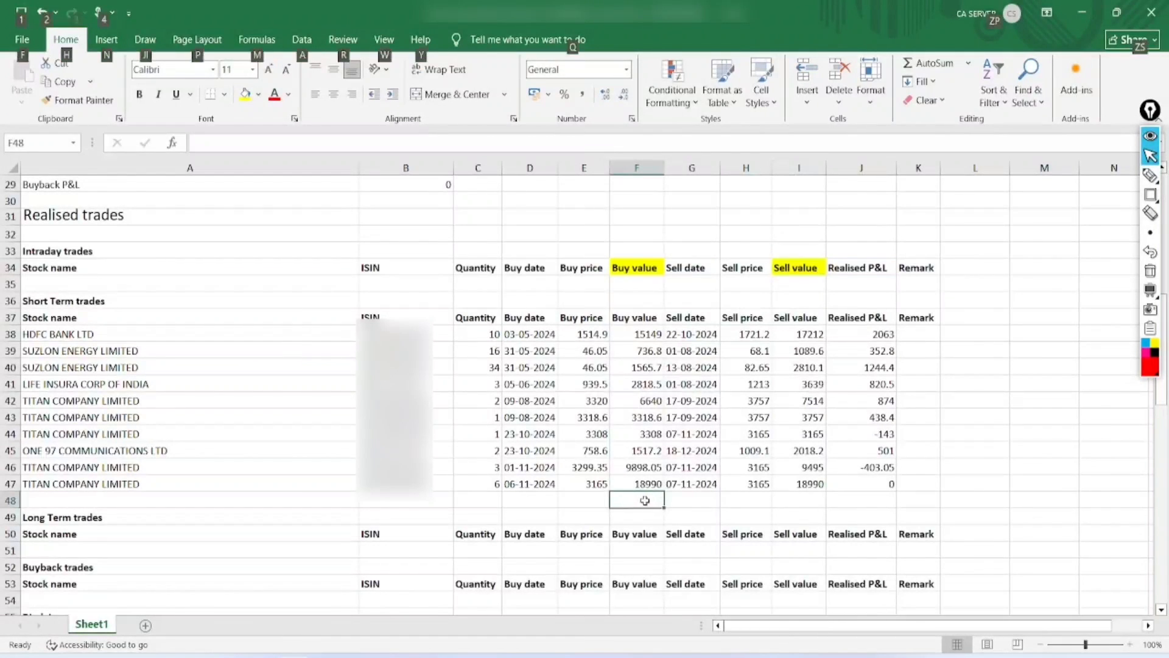
pyautogui.hotkey('alt', '=')
pyautogui.press('Return')
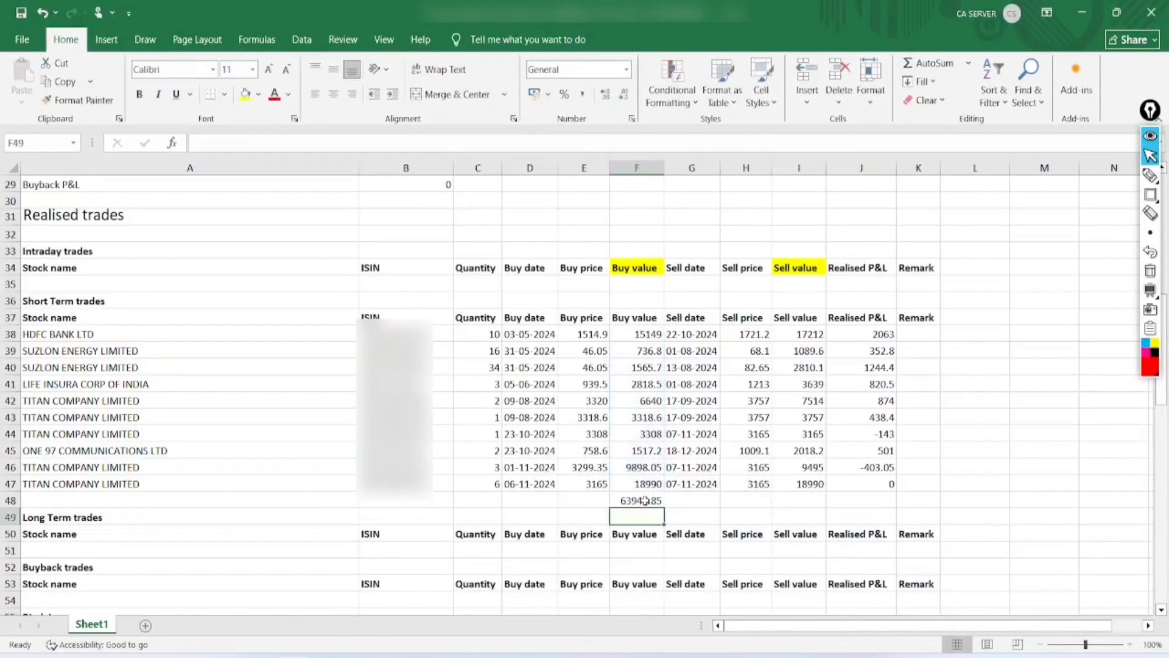
# Total the short-term trades' sell values in cell I48 with AutoSum
pyautogui.press('Up')
pyautogui.press('Right')
pyautogui.press('Right')
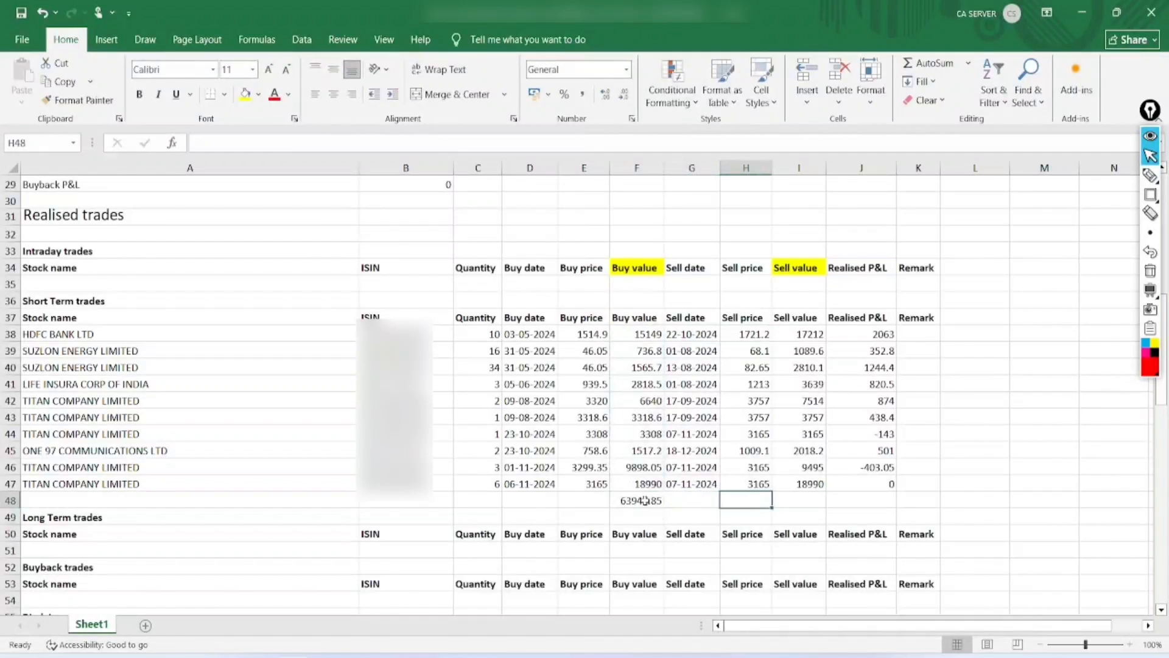
pyautogui.press('Right')
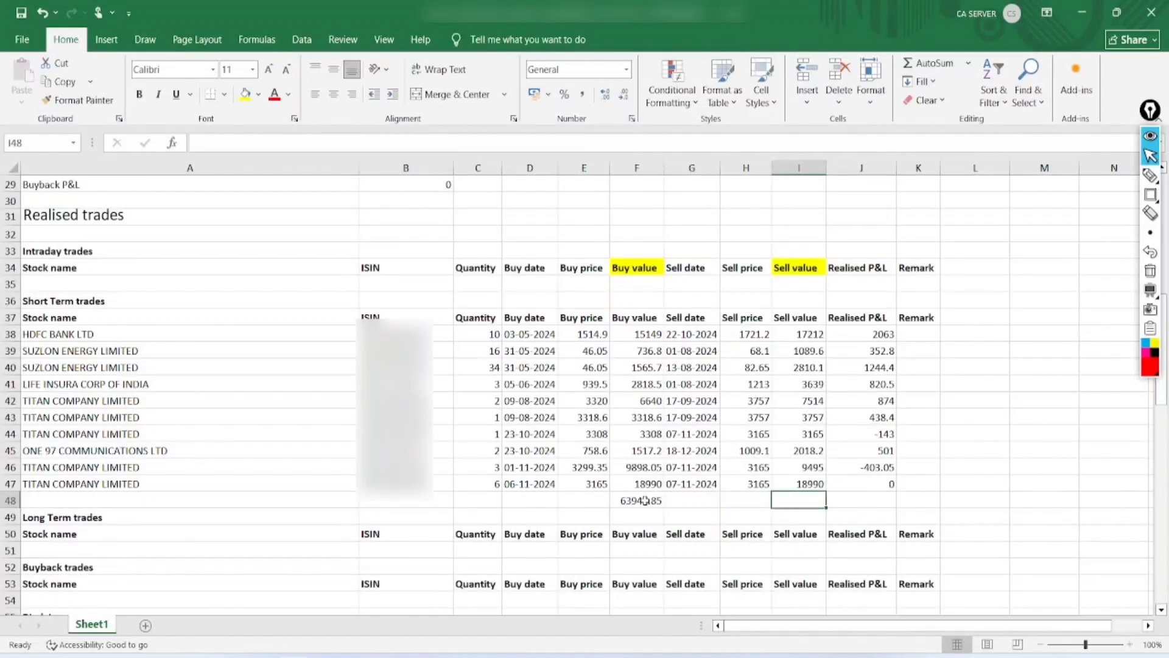
pyautogui.hotkey('alt', '=')
pyautogui.press('Return')
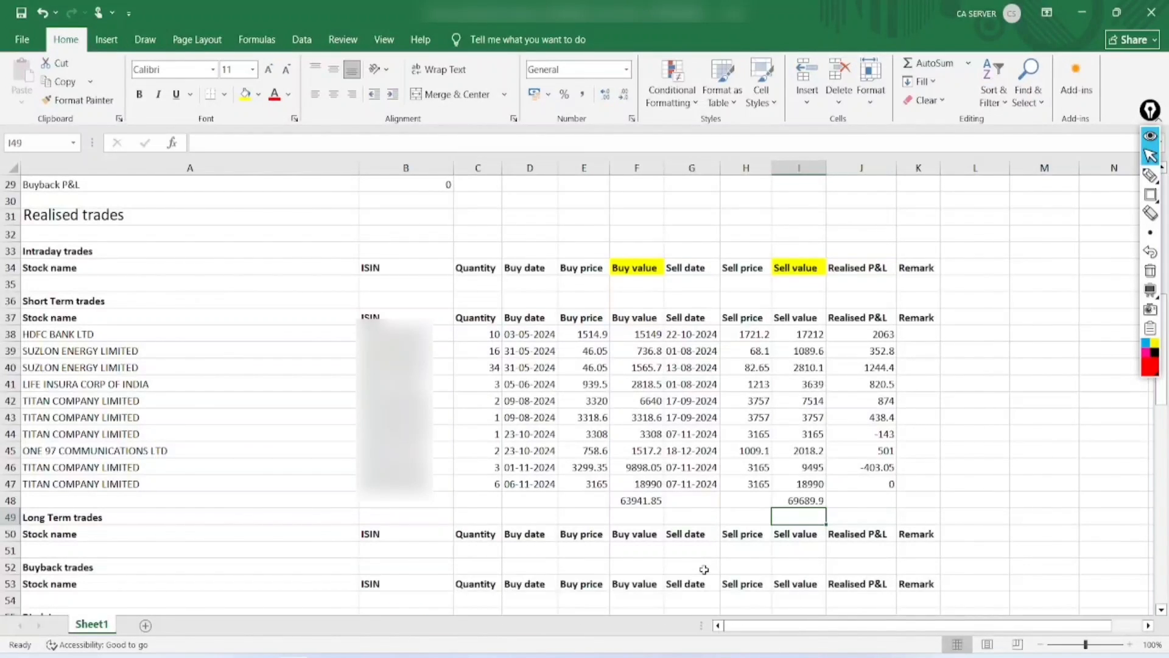
# Switch to the salary PDF in the browser, handwrite "Form-16" in red, underline it twice, and circle it
pyautogui.hotkey('alt', 'Tab')
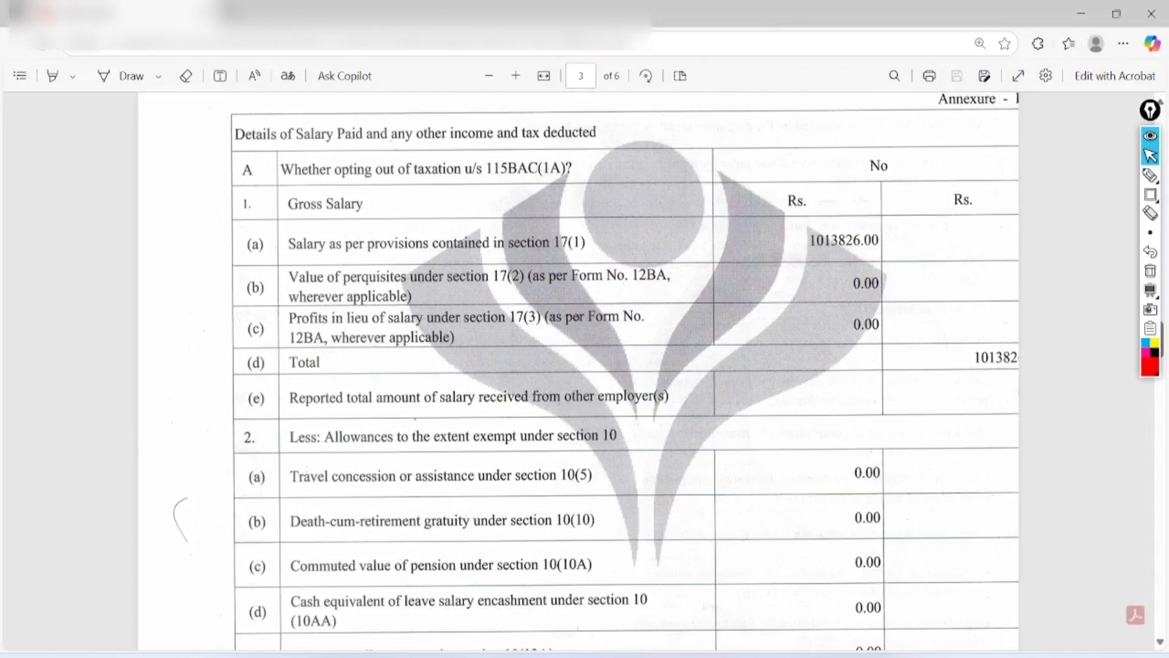
pyautogui.click(1150, 176)
pyautogui.moveTo(682, 397); pyautogui.dragTo(693, 394)
pyautogui.moveTo(518, 301)
pyautogui.mouseDown()
pyautogui.moveTo(501, 377)
pyautogui.moveTo(586, 275)
pyautogui.mouseUp()
pyautogui.moveTo(613, 259); pyautogui.dragTo(591, 275)
pyautogui.moveTo(620, 213)
pyautogui.mouseDown()
pyautogui.moveTo(609, 277)
pyautogui.moveTo(641, 245)
pyautogui.mouseUp()
pyautogui.moveTo(536, 369); pyautogui.dragTo(628, 287)
pyautogui.moveTo(551, 383); pyautogui.dragTo(631, 300)
pyautogui.moveTo(673, 178)
pyautogui.mouseDown()
pyautogui.moveTo(634, 347)
pyautogui.moveTo(591, 157)
pyautogui.mouseUp()
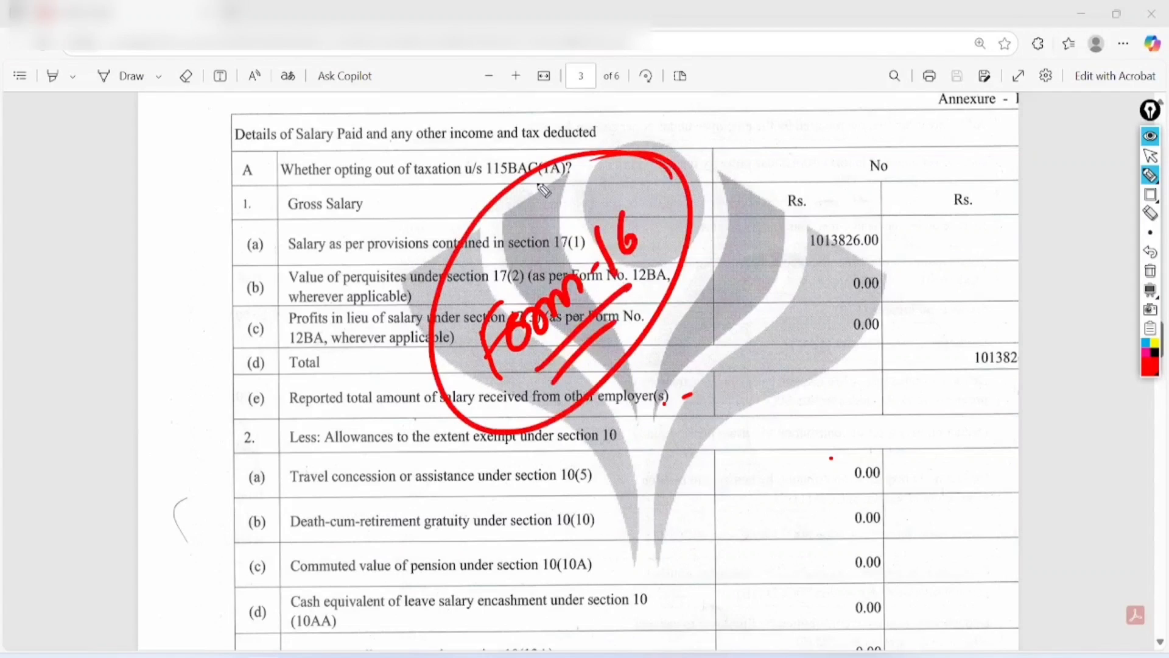
# Add the letters "A" and "B" beside the Form-16 note, circle and tick B, and clear all annotations
pyautogui.moveTo(646, 226); pyautogui.dragTo(724, 146)
pyautogui.moveTo(696, 144); pyautogui.dragTo(725, 136)
pyautogui.moveTo(724, 215)
pyautogui.mouseDown()
pyautogui.moveTo(737, 178)
pyautogui.moveTo(730, 217)
pyautogui.mouseUp()
pyautogui.moveTo(765, 164); pyautogui.dragTo(709, 162)
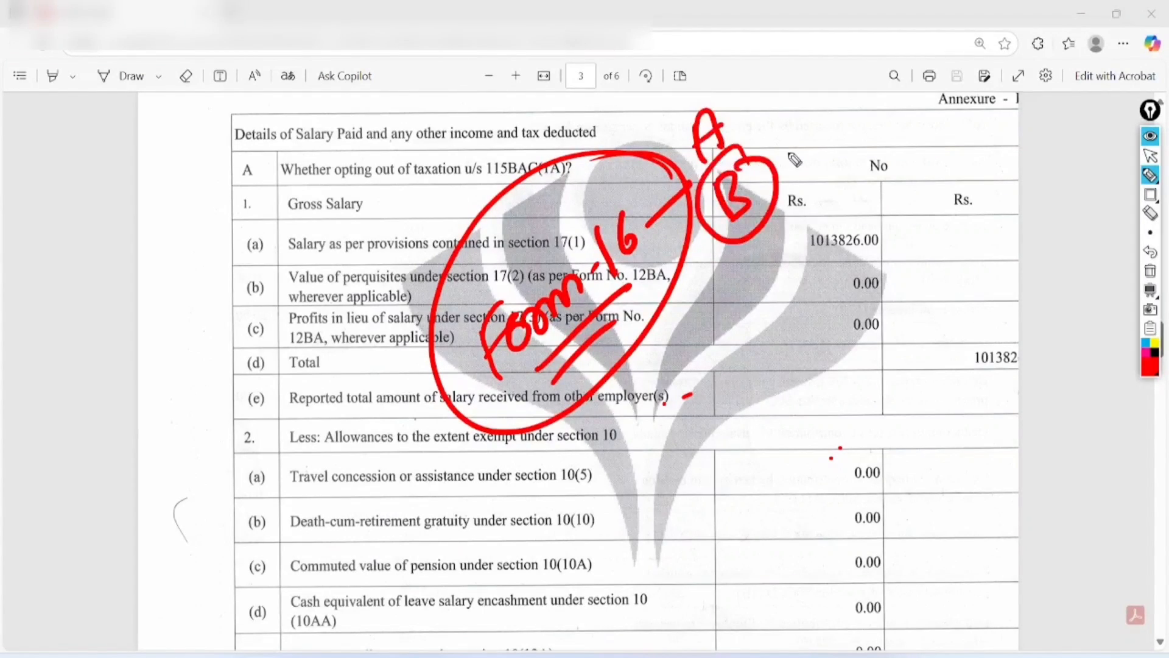
pyautogui.moveTo(777, 131)
pyautogui.mouseDown()
pyautogui.moveTo(789, 158)
pyautogui.moveTo(834, 122)
pyautogui.mouseUp()
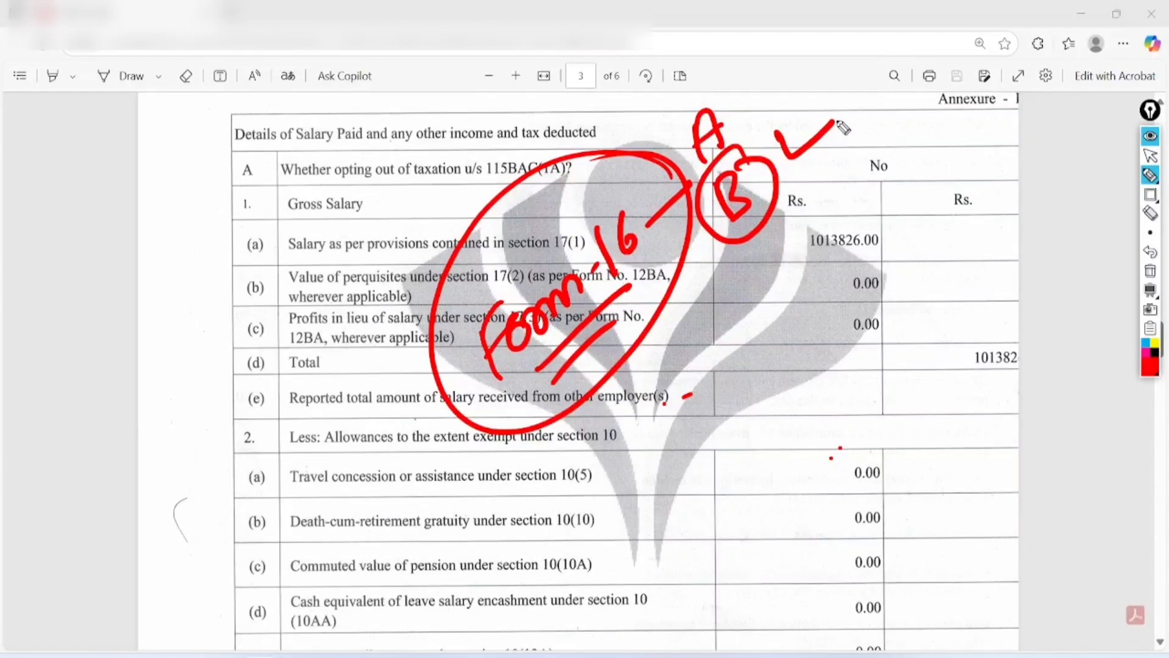
pyautogui.click(1150, 270)
# Circle the question about opting out of taxation u/s 115BAC(1A) and its answer "No" in red
pyautogui.moveTo(1151, 177)
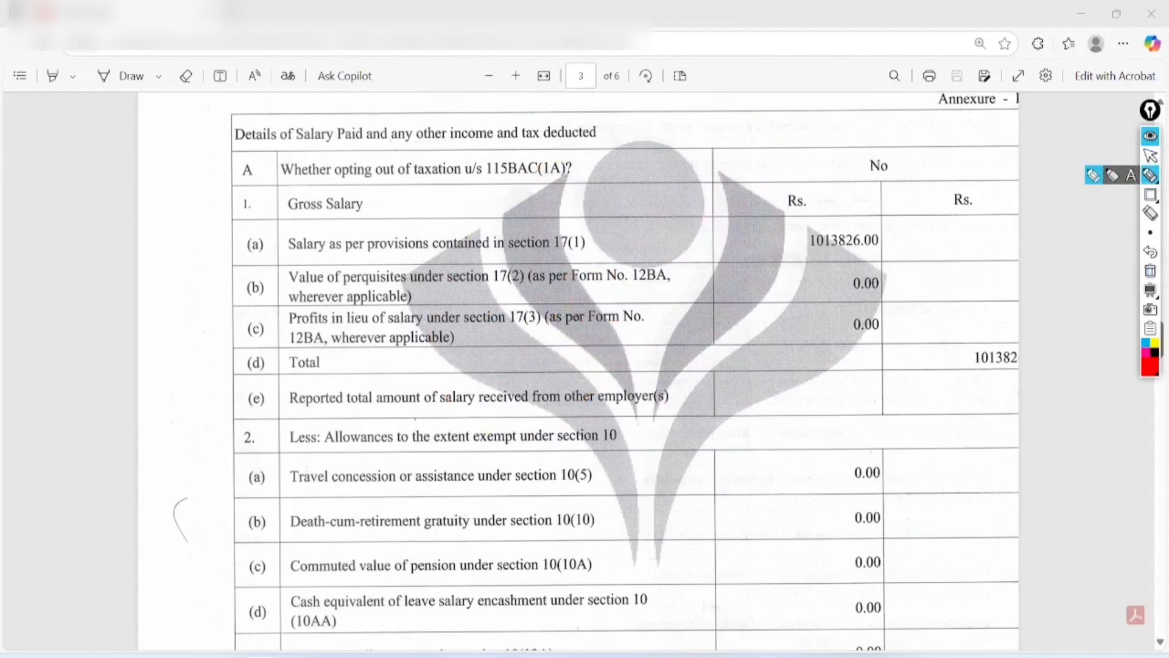
pyautogui.moveTo(263, 193)
pyautogui.mouseDown()
pyautogui.moveTo(448, 194)
pyautogui.moveTo(548, 126)
pyautogui.moveTo(273, 203)
pyautogui.moveTo(282, 214)
pyautogui.mouseUp()
pyautogui.moveTo(909, 135)
pyautogui.mouseDown()
pyautogui.moveTo(854, 153)
pyautogui.moveTo(883, 124)
pyautogui.moveTo(811, 140)
pyautogui.mouseUp()
pyautogui.click(814, 260)
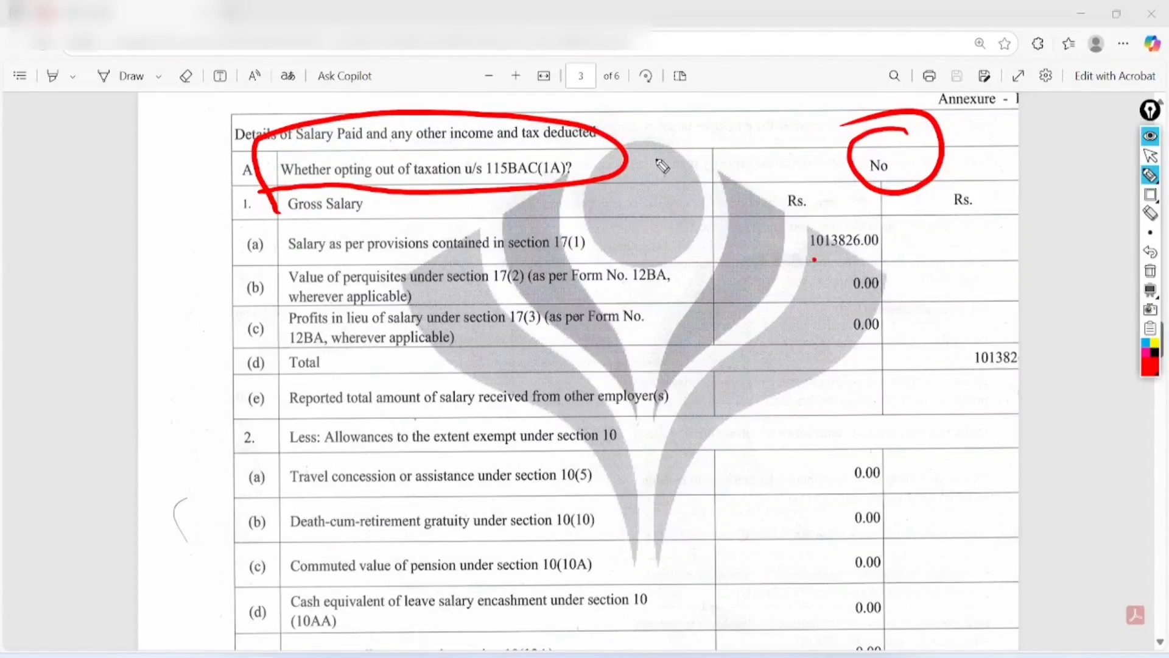
# Handwrite "New" beside the 115BAC(1A) question, underline it twice, circle it, and clear all annotations
pyautogui.moveTo(657, 138)
pyautogui.mouseDown()
pyautogui.moveTo(672, 188)
pyautogui.moveTo(688, 131)
pyautogui.moveTo(706, 146)
pyautogui.moveTo(746, 115)
pyautogui.moveTo(694, 178)
pyautogui.mouseUp()
pyautogui.moveTo(749, 144); pyautogui.dragTo(673, 192)
pyautogui.moveTo(753, 159); pyautogui.dragTo(681, 213)
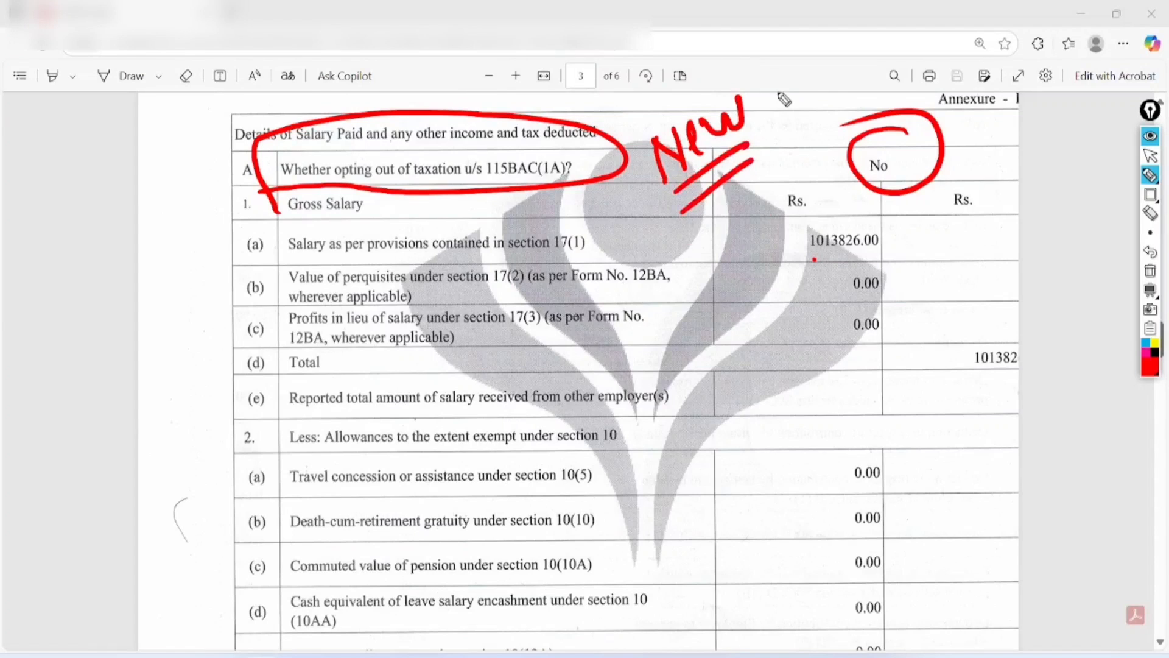
pyautogui.moveTo(781, 99); pyautogui.dragTo(630, 67)
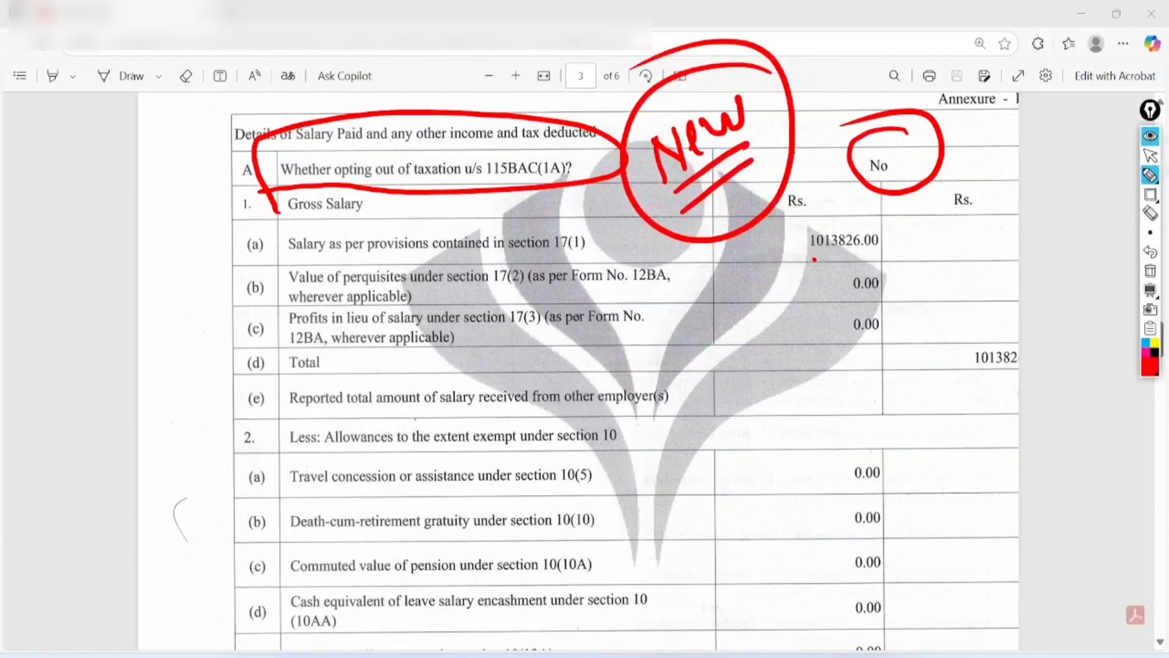
pyautogui.click(1150, 156)
pyautogui.click(1151, 270)
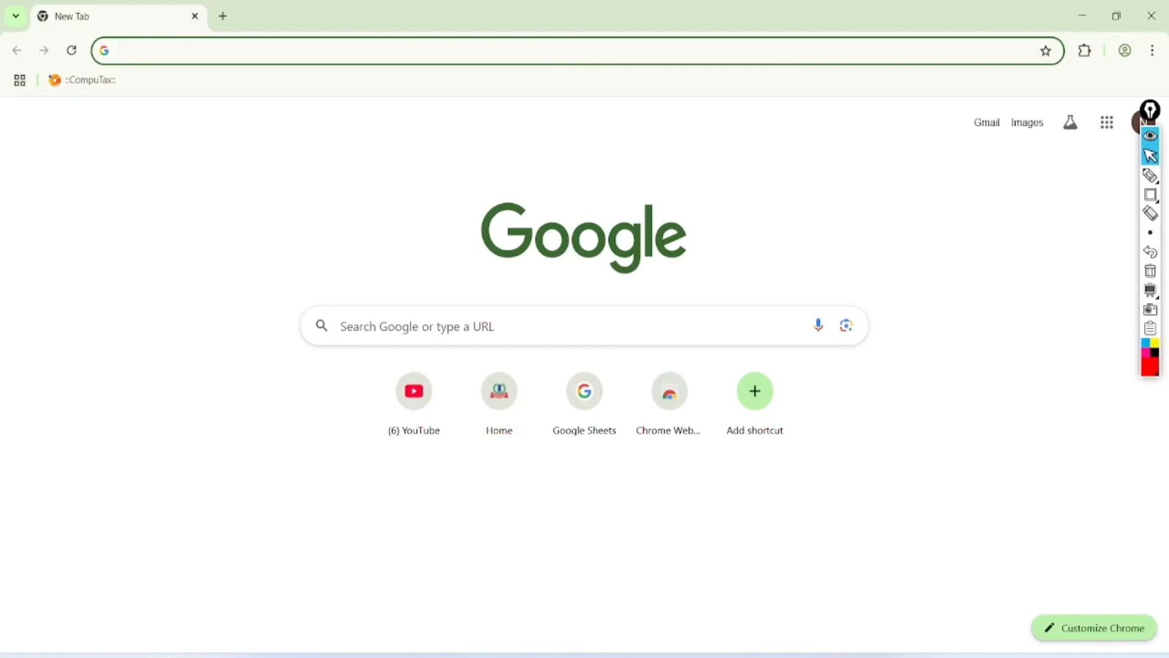
# Open the Income Tax Department's e-Filing portal home page in Chrome
pyautogui.click(499, 393)
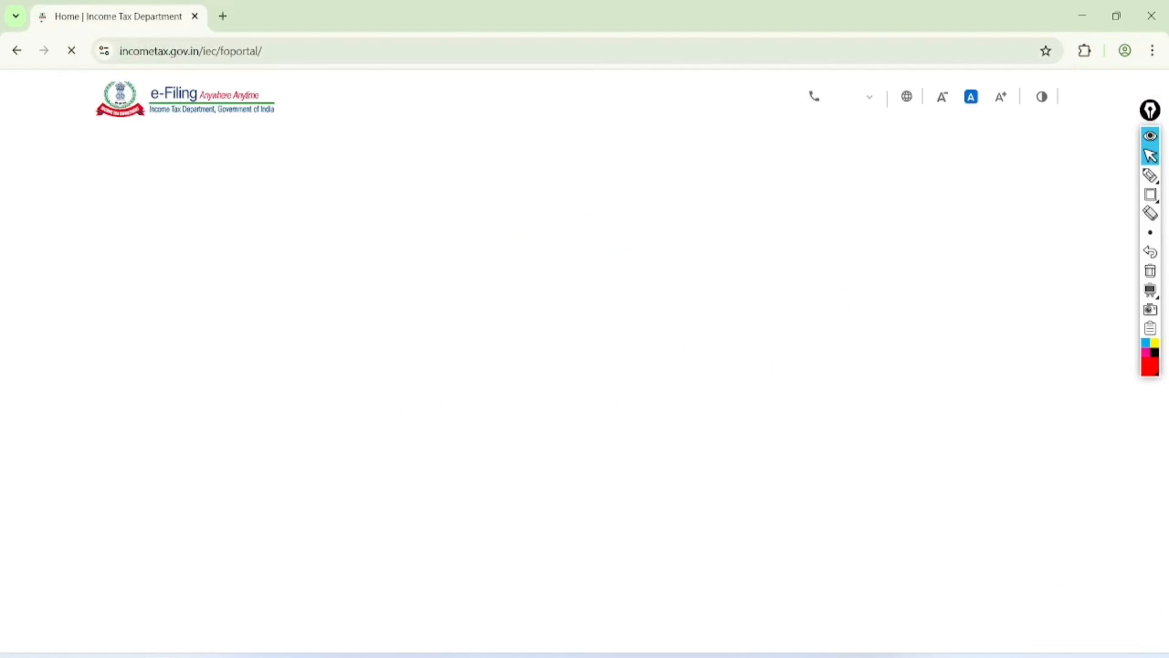
# Circle the portal's Register option in red, tick the Login option, and clear all annotations
pyautogui.click(1151, 175)
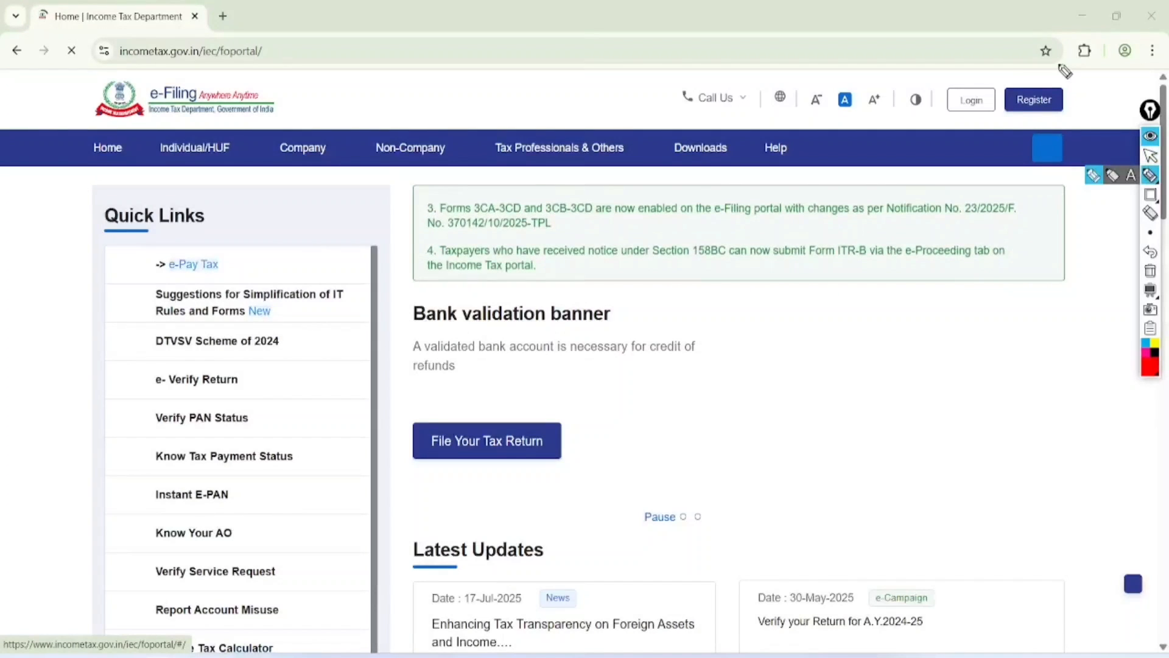
pyautogui.moveTo(1065, 71)
pyautogui.mouseDown()
pyautogui.moveTo(1066, 143)
pyautogui.moveTo(1084, 49)
pyautogui.moveTo(1049, 87)
pyautogui.mouseUp()
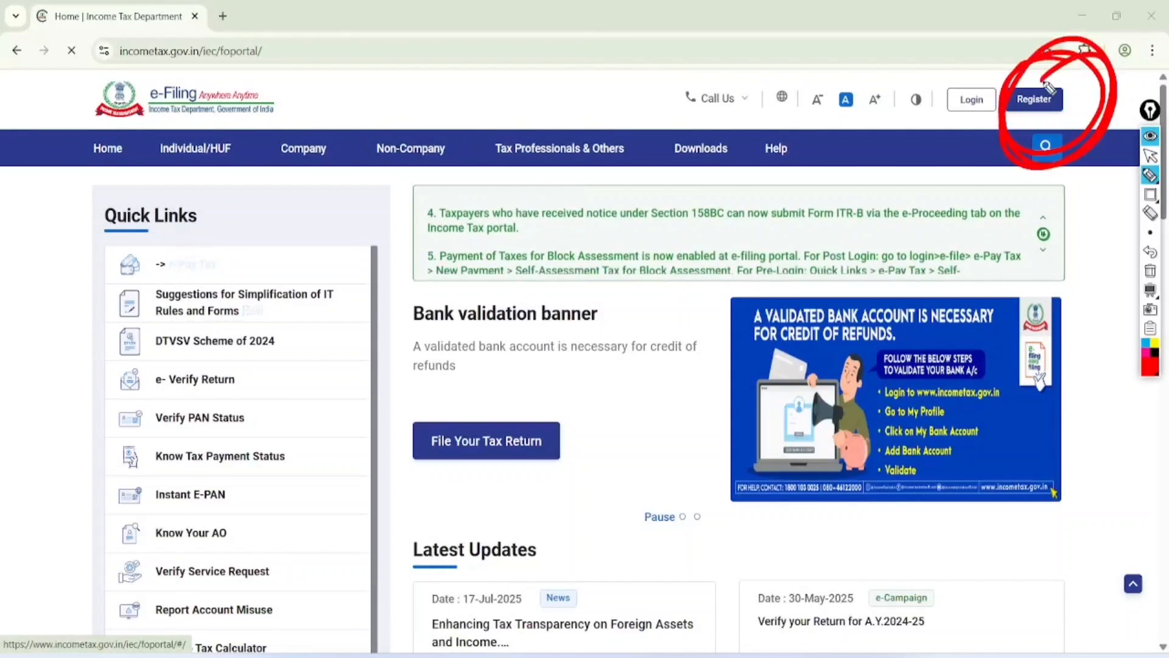
pyautogui.moveTo(934, 85); pyautogui.dragTo(1030, 22)
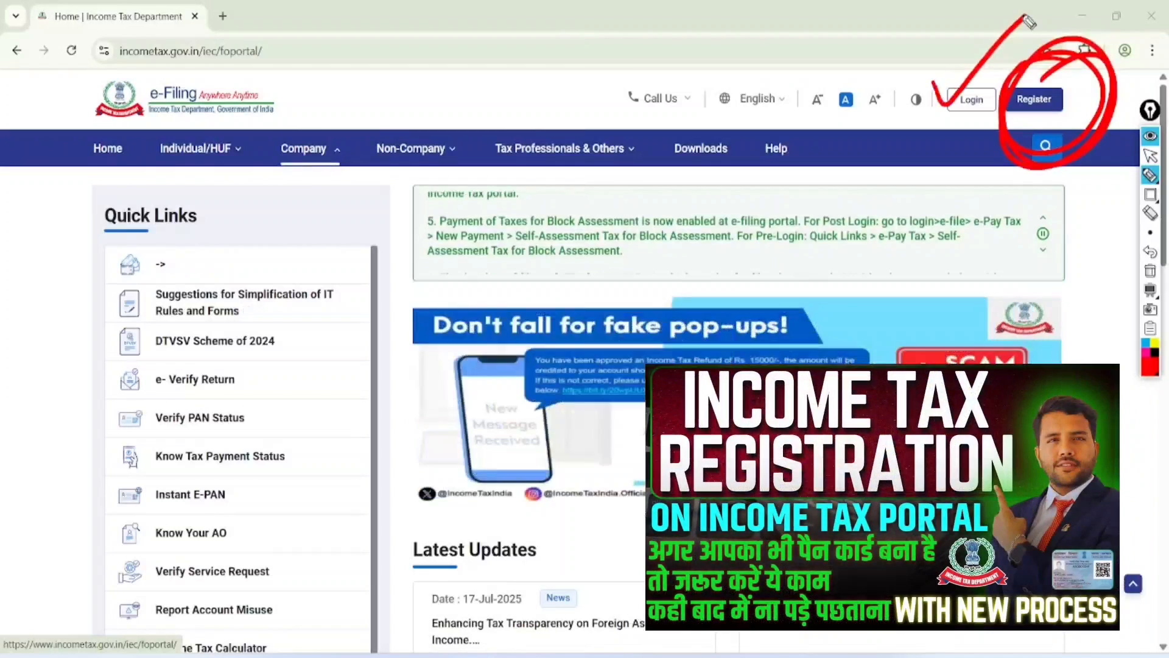
pyautogui.click(1150, 156)
pyautogui.click(1150, 271)
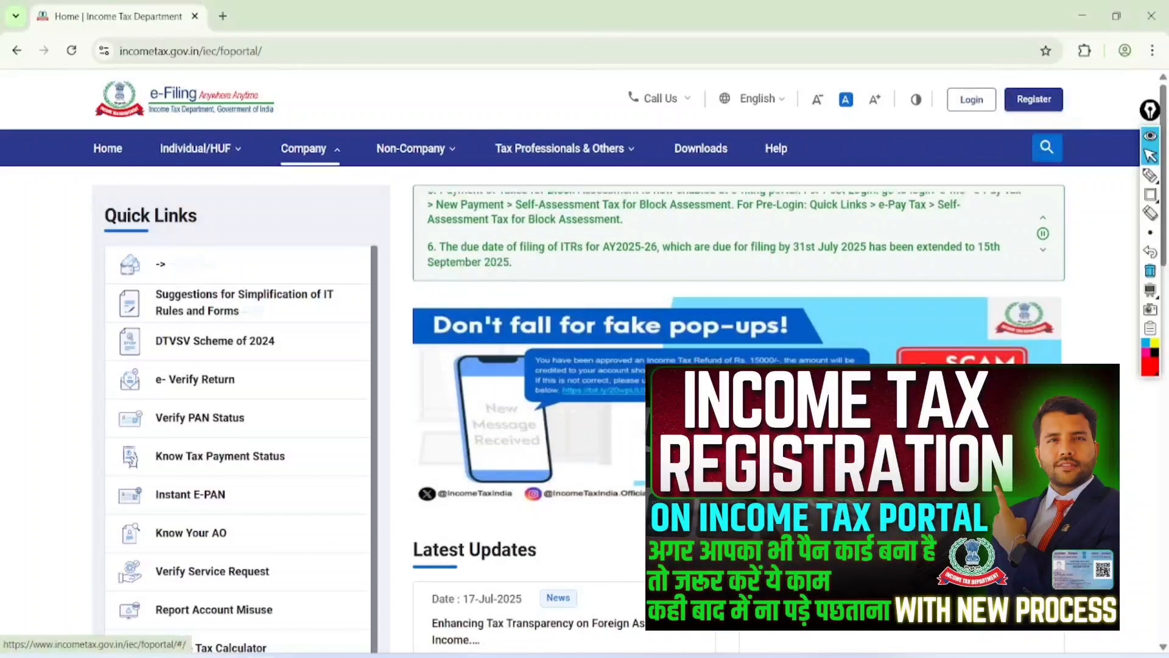
# Start the portal login with the taxpayer's user ID and confirm the secure access message
pyautogui.click(972, 99)
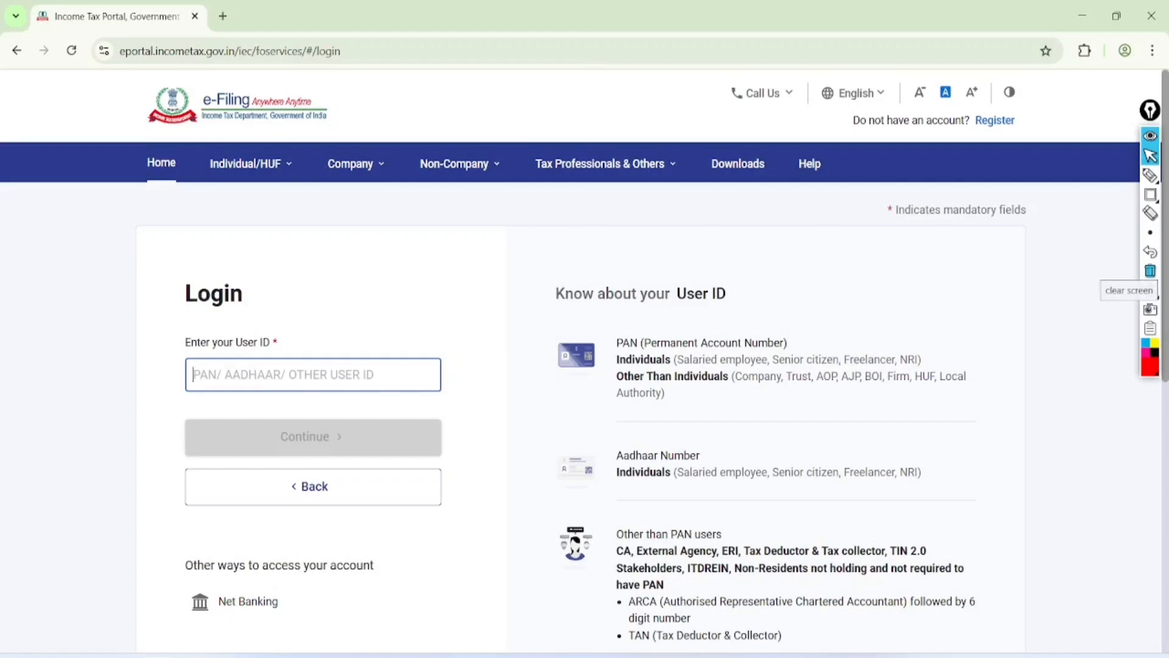
pyautogui.hotkey('ctrl', 'v')
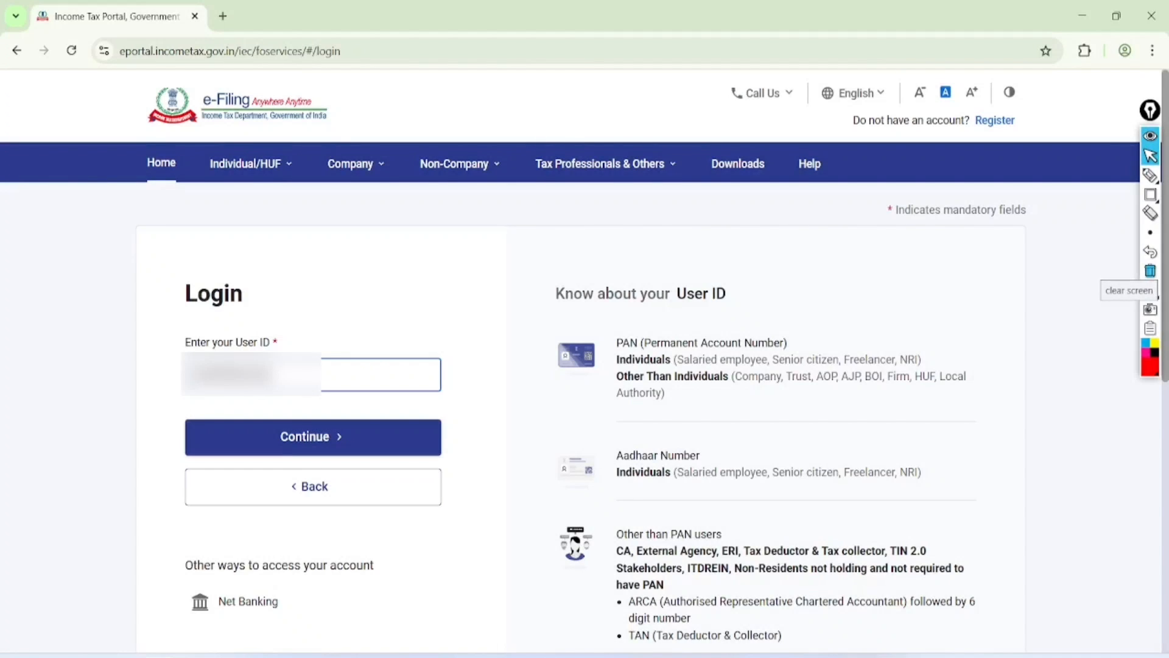
pyautogui.press('Return')
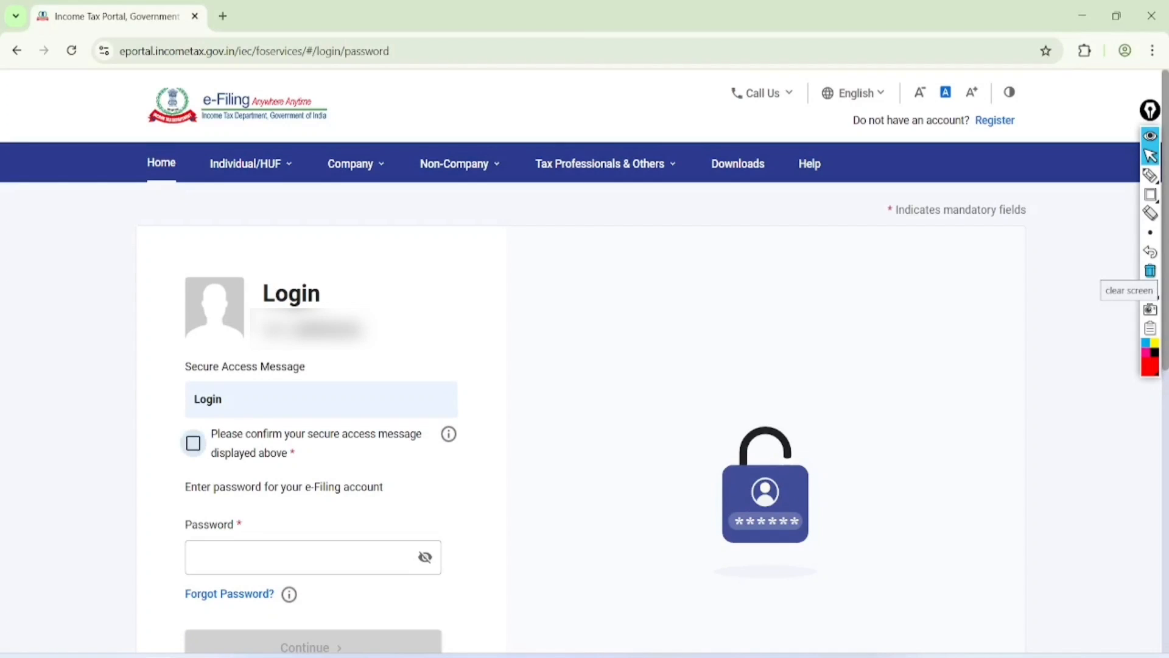
pyautogui.press('space')
pyautogui.press('Tab')
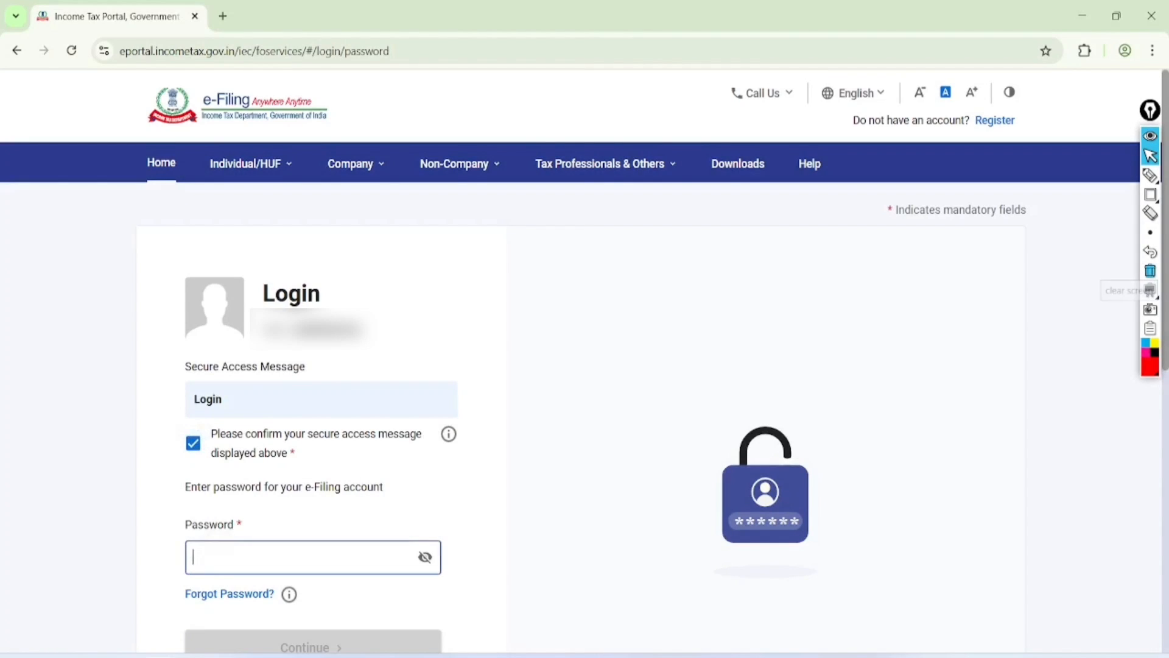
# Circle the "Forgot Password?" link in red, and log in with the account password
pyautogui.click(1150, 175)
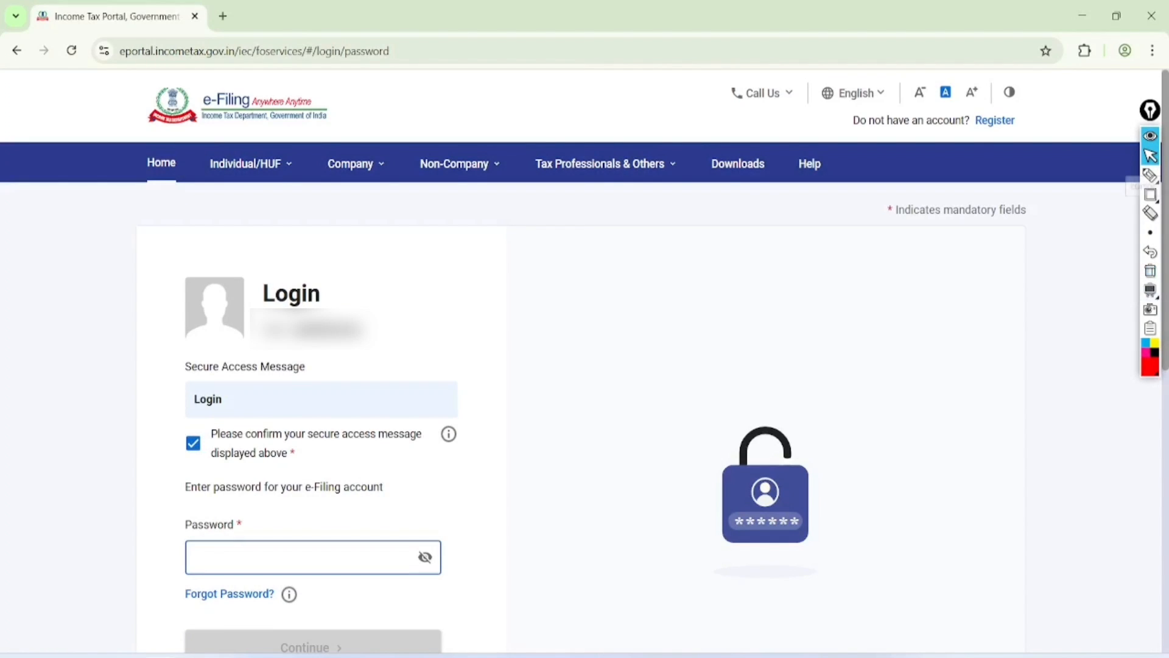
pyautogui.moveTo(299, 576)
pyautogui.mouseDown()
pyautogui.moveTo(155, 600)
pyautogui.moveTo(234, 579)
pyautogui.moveTo(187, 603)
pyautogui.mouseUp()
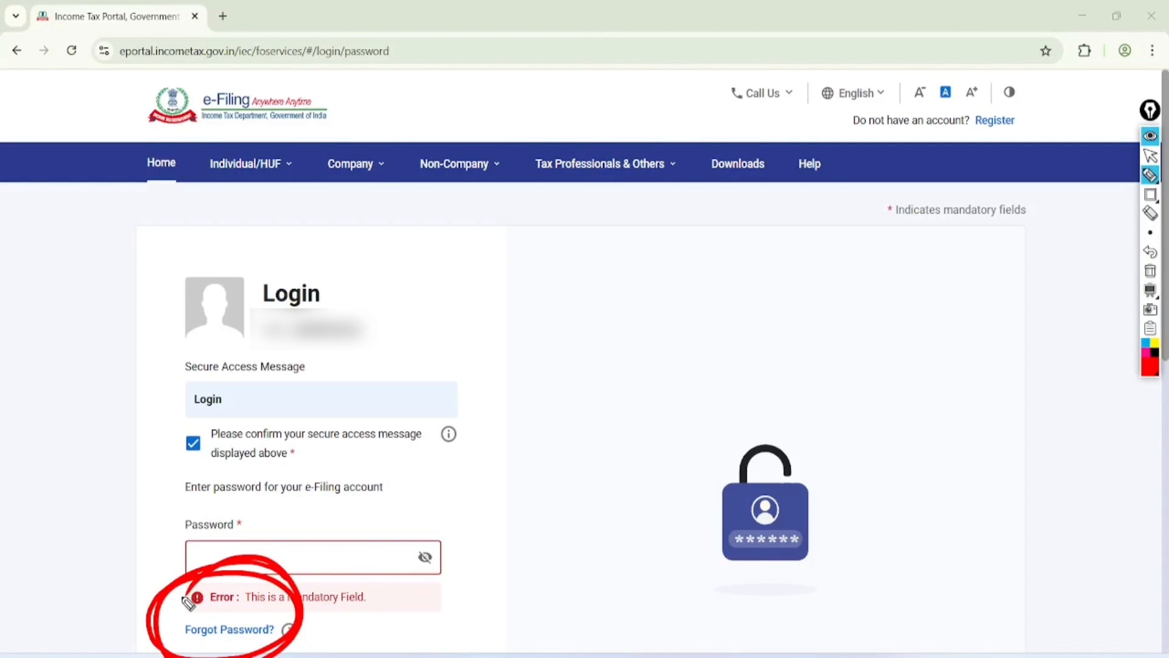
pyautogui.click(1151, 155)
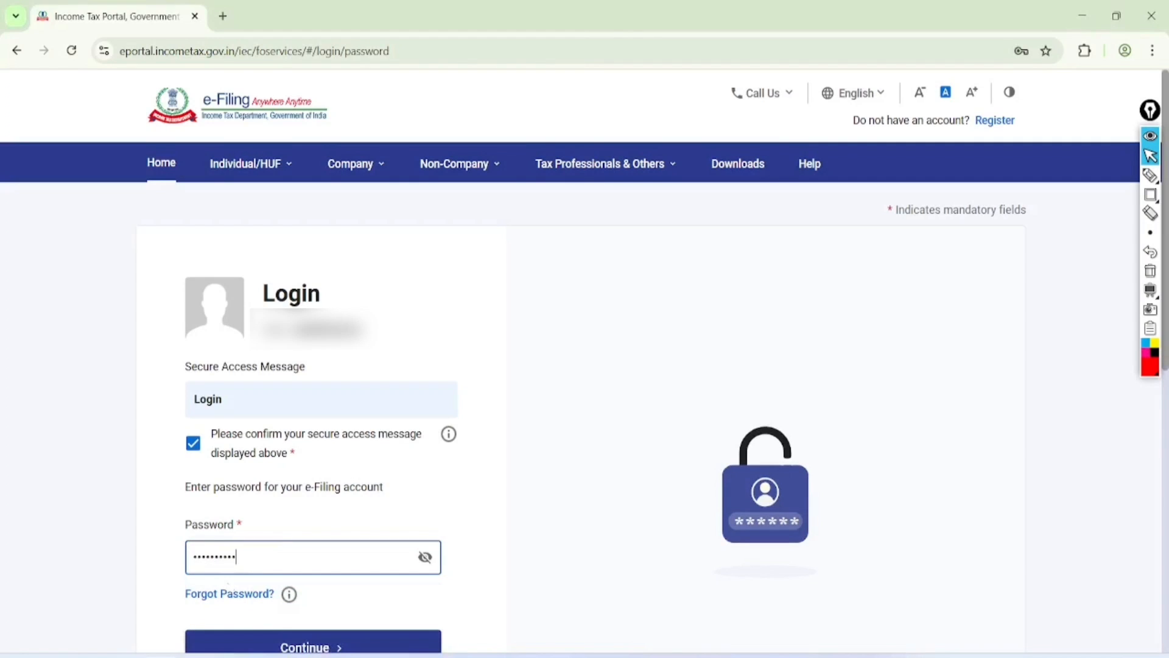
pyautogui.click(277, 641)
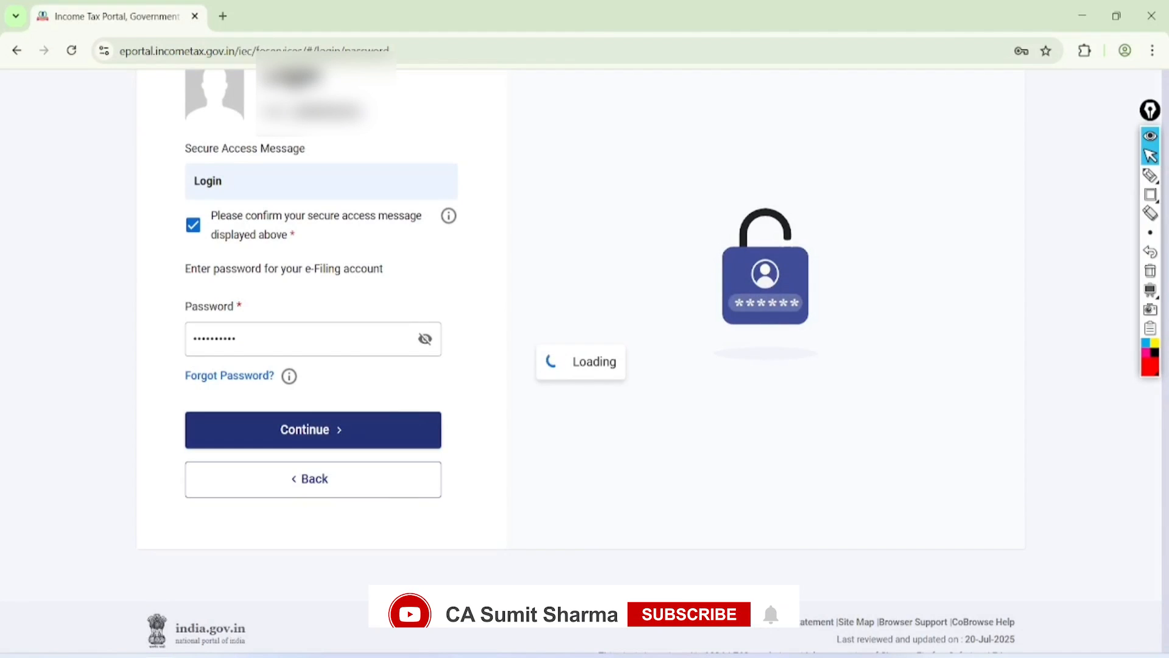
# Circle the AIS option in red on the Income Tax Return page and clear the annotation
pyautogui.click(1150, 175)
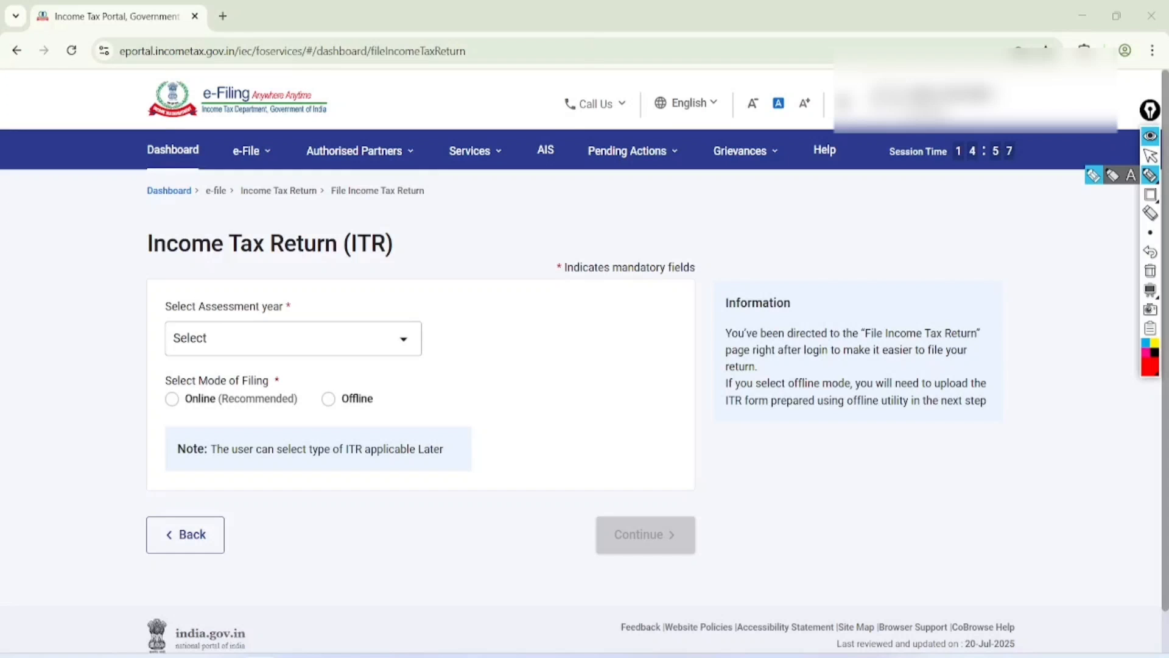
pyautogui.moveTo(566, 123); pyautogui.dragTo(531, 142)
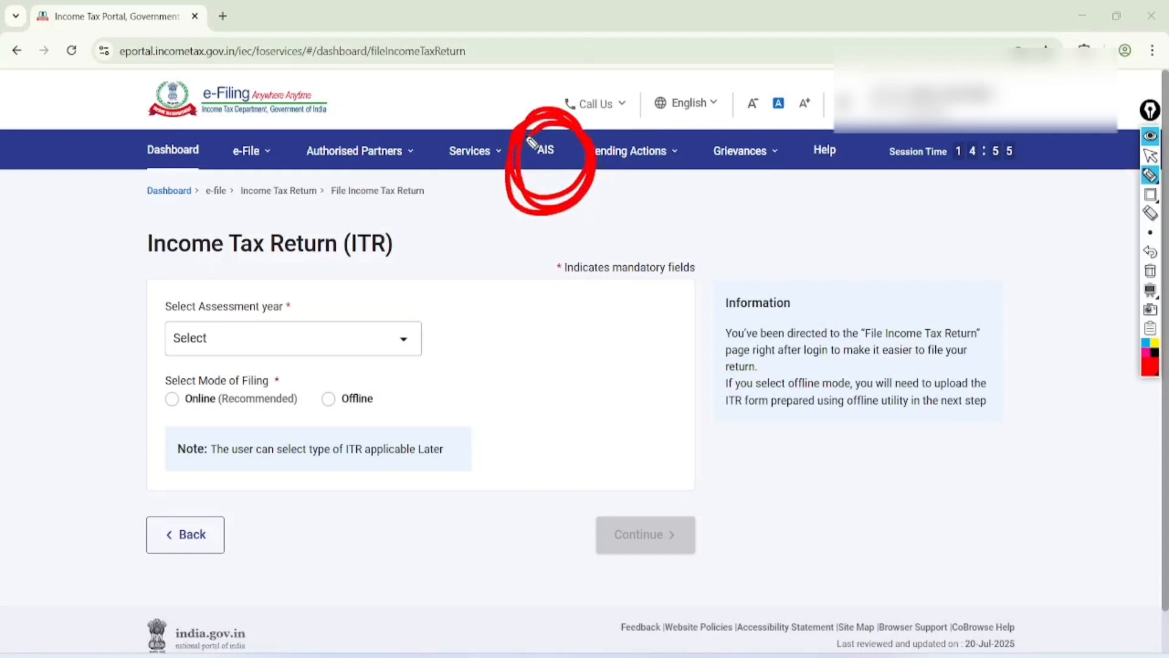
pyautogui.click(1151, 156)
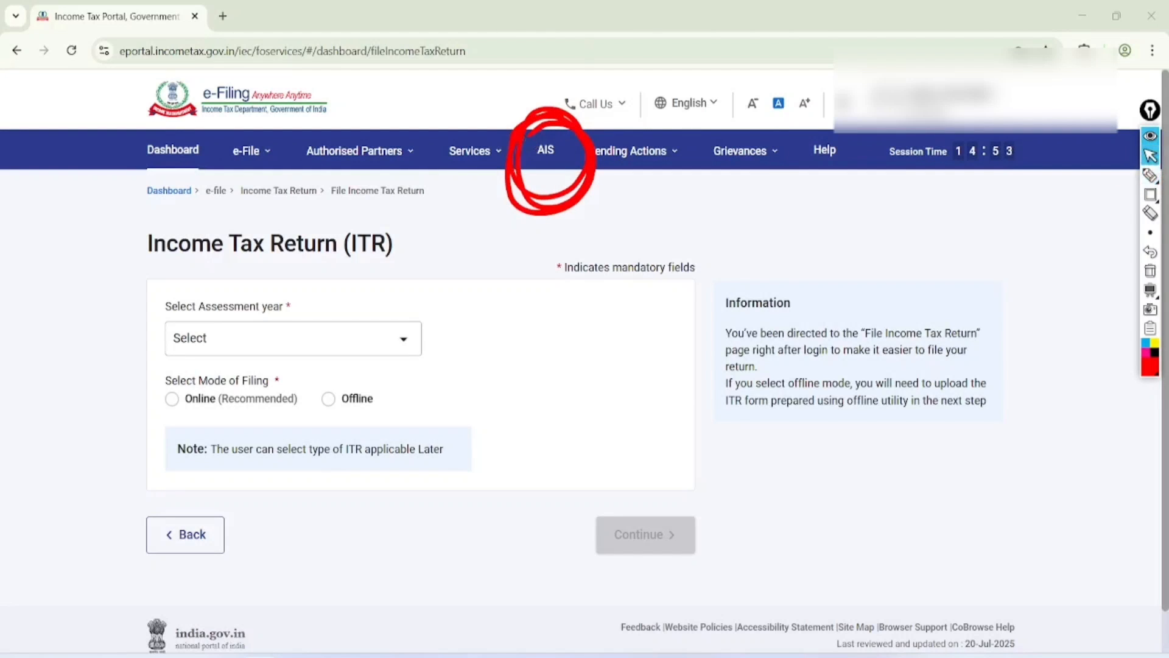
pyautogui.click(1150, 271)
# Proceed to the AIS Compliance Portal and open the Taxpayer Information Summary for F.Y. 2024-25
pyautogui.click(546, 150)
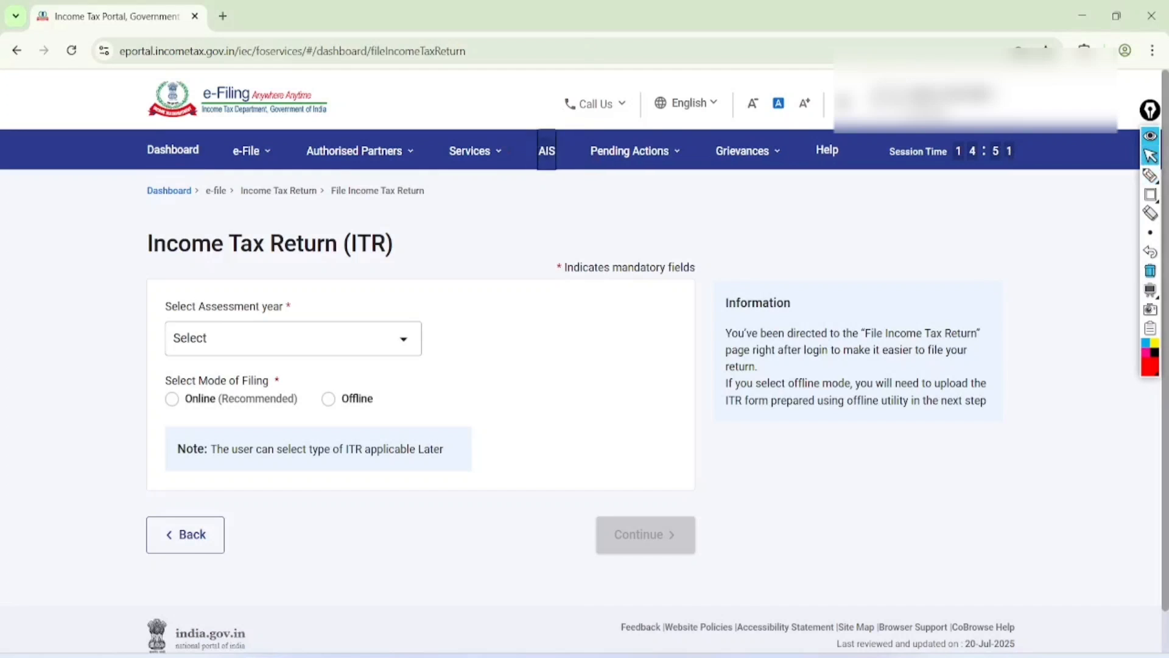
pyautogui.click(703, 471)
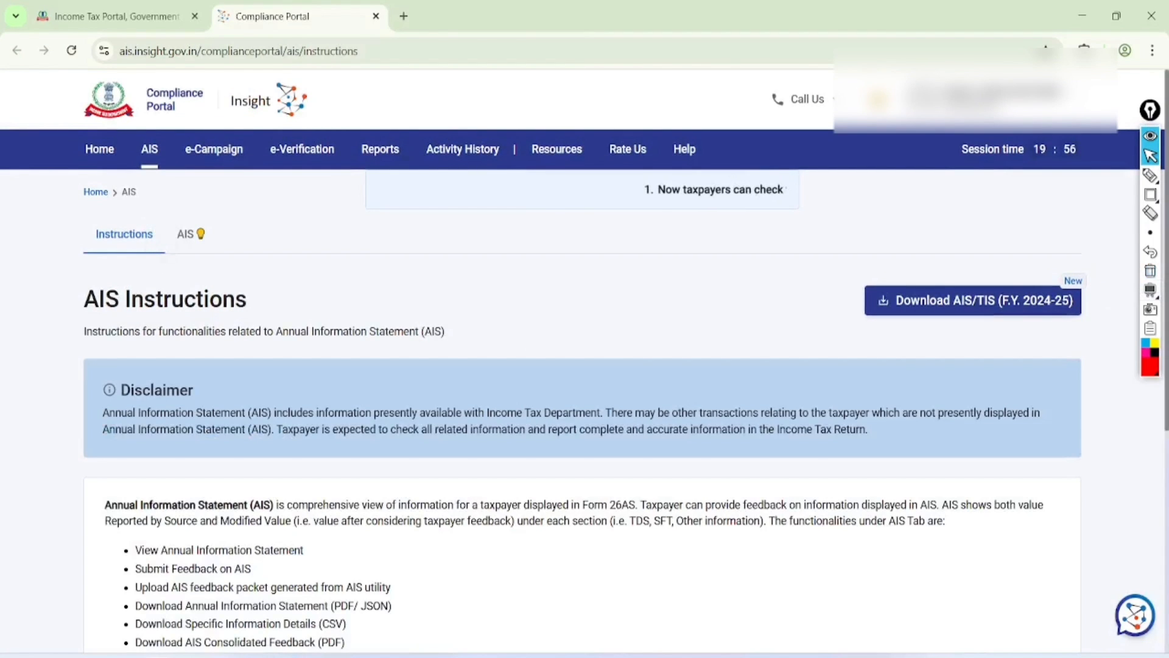
pyautogui.click(183, 234)
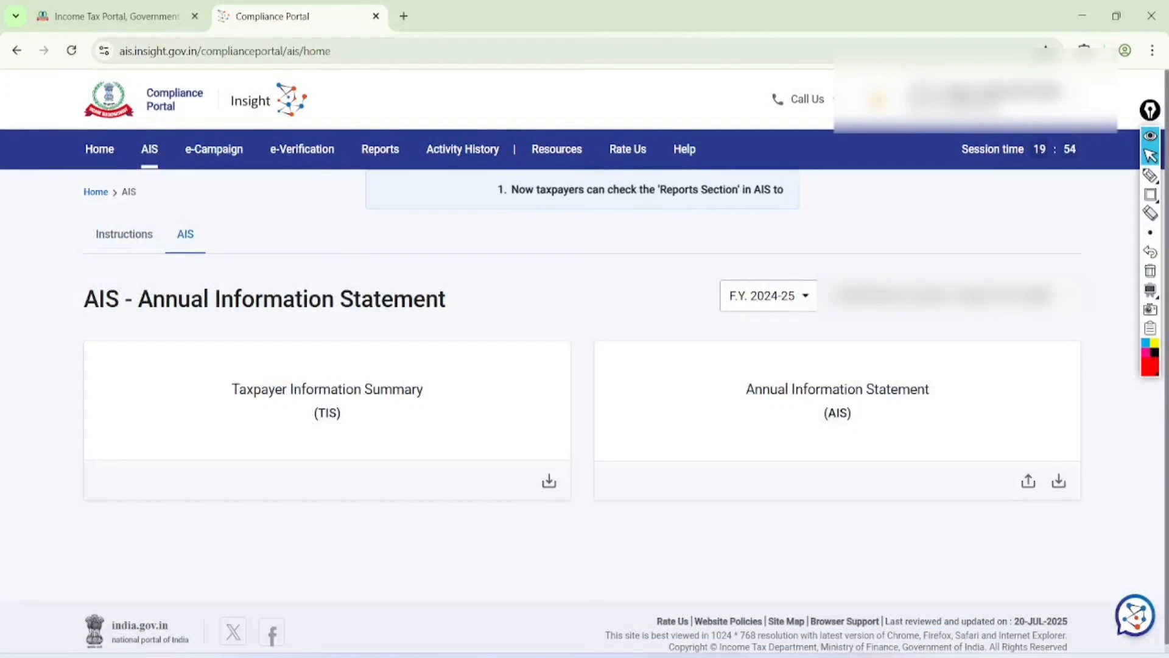
pyautogui.click(327, 403)
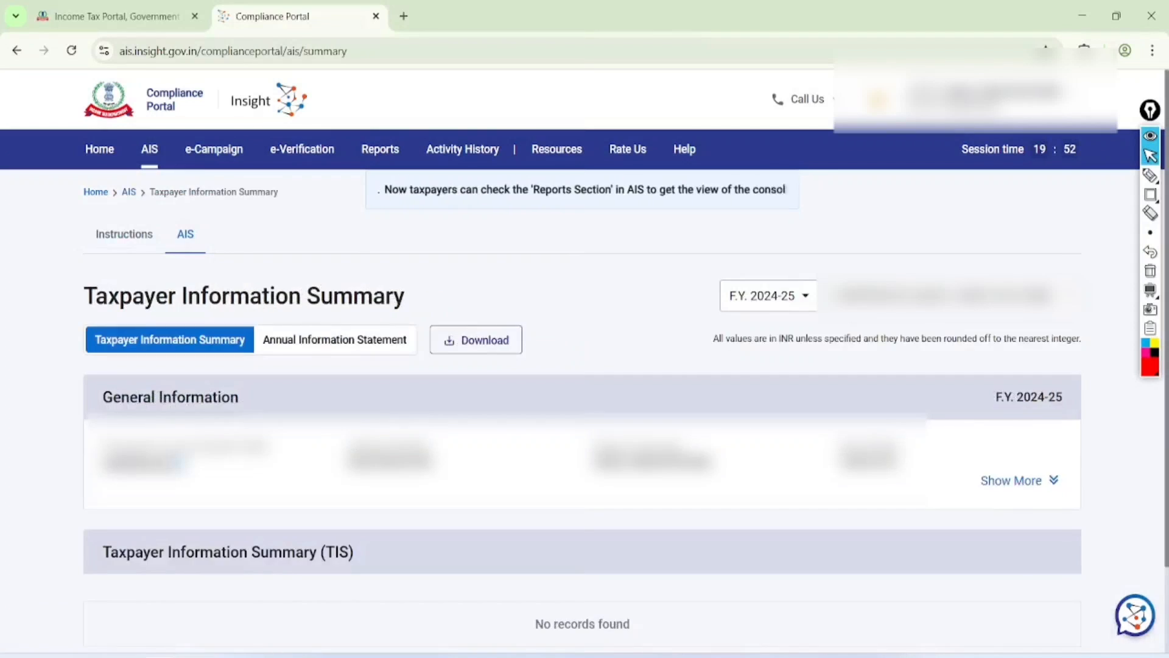
# Handwrite "PAN" in red above the TIS table, underline it twice and circle it
pyautogui.scroll(-5, 583, 378)
pyautogui.click(1150, 175)
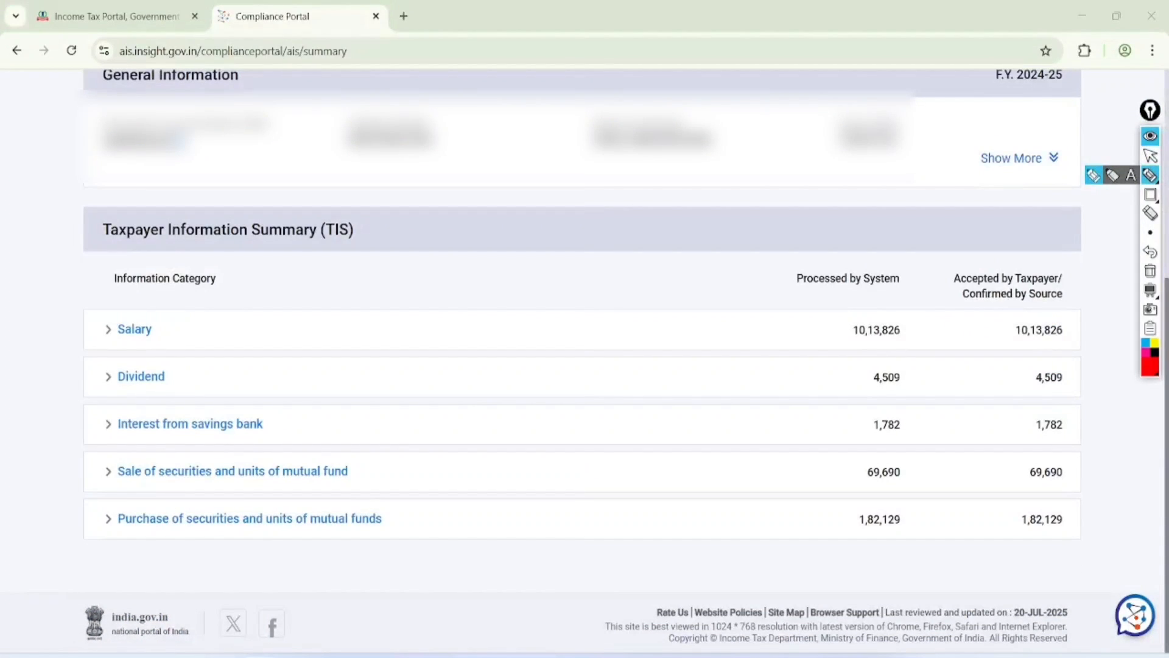
pyautogui.moveTo(436, 191)
pyautogui.mouseDown()
pyautogui.moveTo(440, 207)
pyautogui.moveTo(505, 203)
pyautogui.moveTo(527, 153)
pyautogui.mouseUp()
pyautogui.moveTo(470, 244); pyautogui.dragTo(534, 195)
pyautogui.moveTo(548, 92)
pyautogui.mouseDown()
pyautogui.moveTo(404, 230)
pyautogui.moveTo(584, 140)
pyautogui.mouseUp()
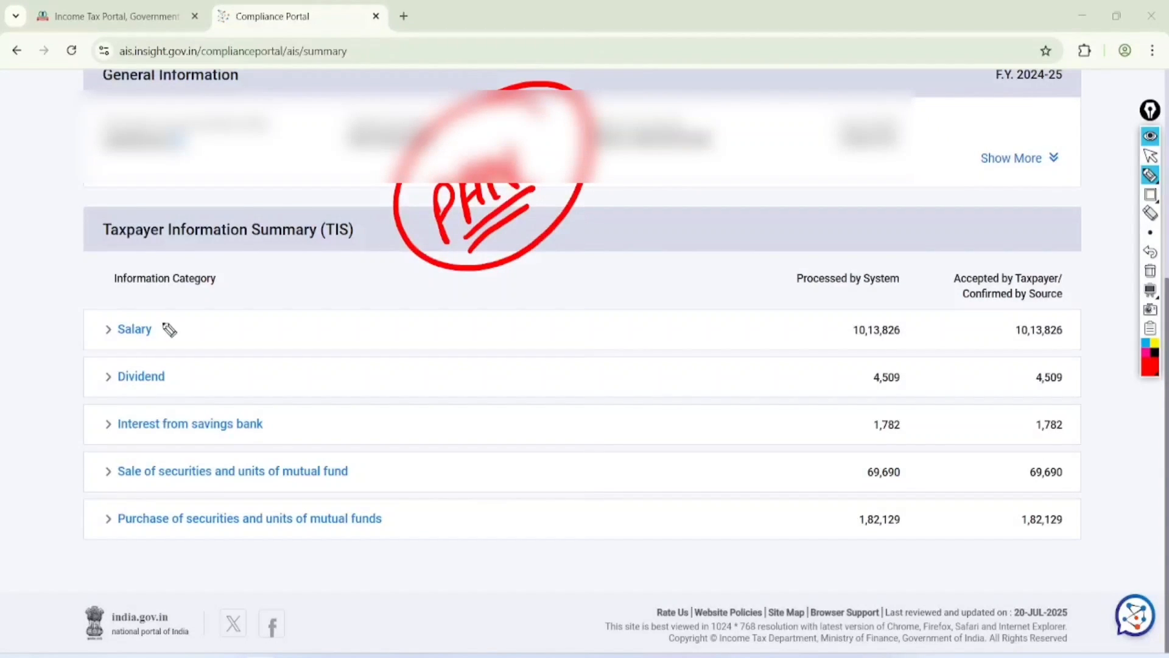
# Tick the Salary, Dividend and Interest from savings bank categories in red, and circle the sale and purchase of securities categories
pyautogui.moveTo(158, 320)
pyautogui.mouseDown()
pyautogui.moveTo(177, 341)
pyautogui.moveTo(362, 247)
pyautogui.mouseUp()
pyautogui.moveTo(184, 359)
pyautogui.mouseDown()
pyautogui.moveTo(250, 368)
pyautogui.moveTo(388, 306)
pyautogui.mouseUp()
pyautogui.moveTo(277, 399)
pyautogui.mouseDown()
pyautogui.moveTo(290, 414)
pyautogui.moveTo(483, 325)
pyautogui.mouseUp()
pyautogui.moveTo(96, 494)
pyautogui.mouseDown()
pyautogui.moveTo(389, 481)
pyautogui.moveTo(307, 442)
pyautogui.moveTo(111, 480)
pyautogui.mouseUp()
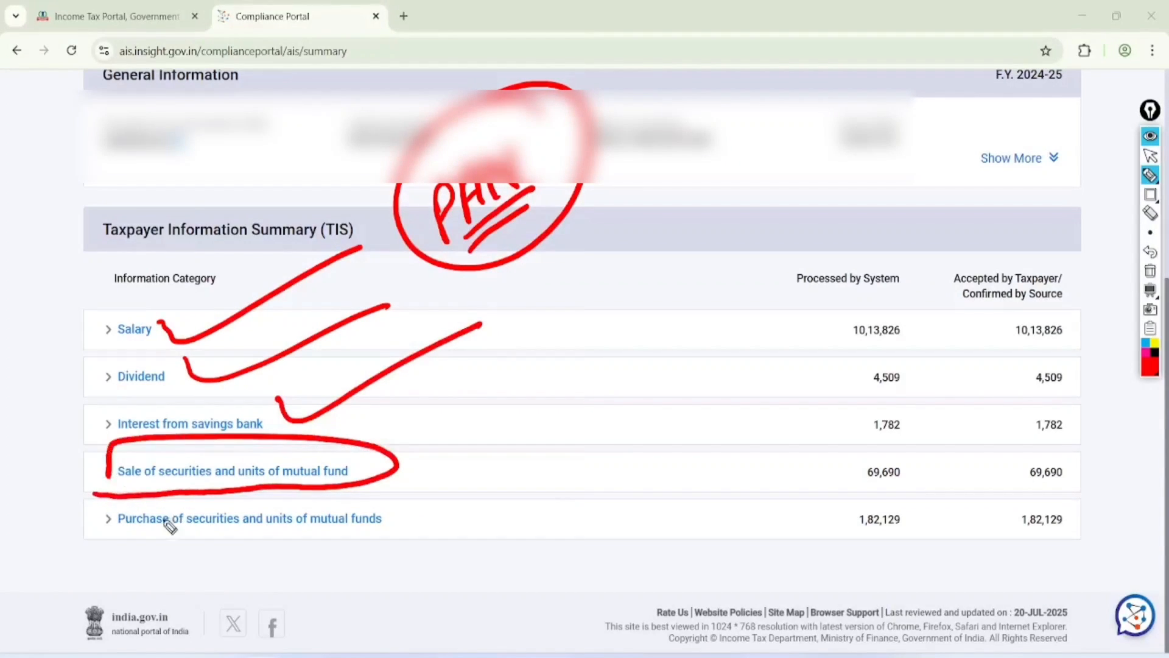
pyautogui.moveTo(105, 539)
pyautogui.mouseDown()
pyautogui.moveTo(397, 528)
pyautogui.moveTo(221, 497)
pyautogui.moveTo(114, 557)
pyautogui.mouseUp()
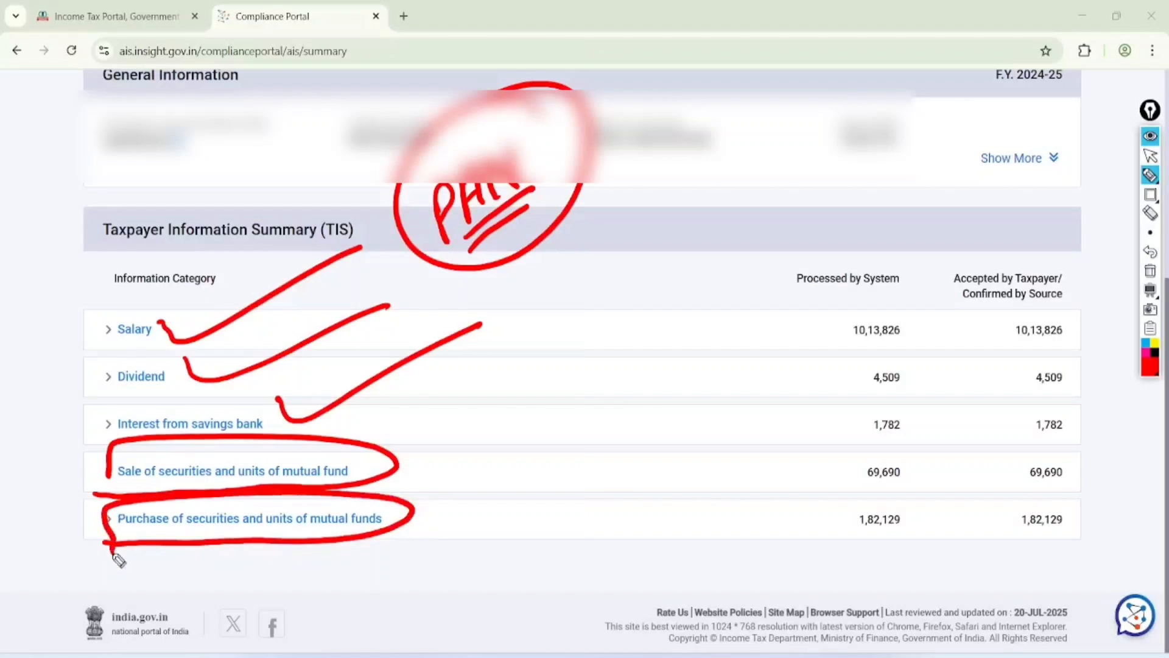
# Tick the purchase of securities category, handwrite circled numbers 1 and 2 beside the securities rows, and clear all annotations
pyautogui.moveTo(429, 523); pyautogui.dragTo(485, 475)
pyautogui.moveTo(532, 506); pyautogui.dragTo(543, 535)
pyautogui.moveTo(545, 480)
pyautogui.mouseDown()
pyautogui.moveTo(532, 548)
pyautogui.moveTo(514, 492)
pyautogui.mouseUp()
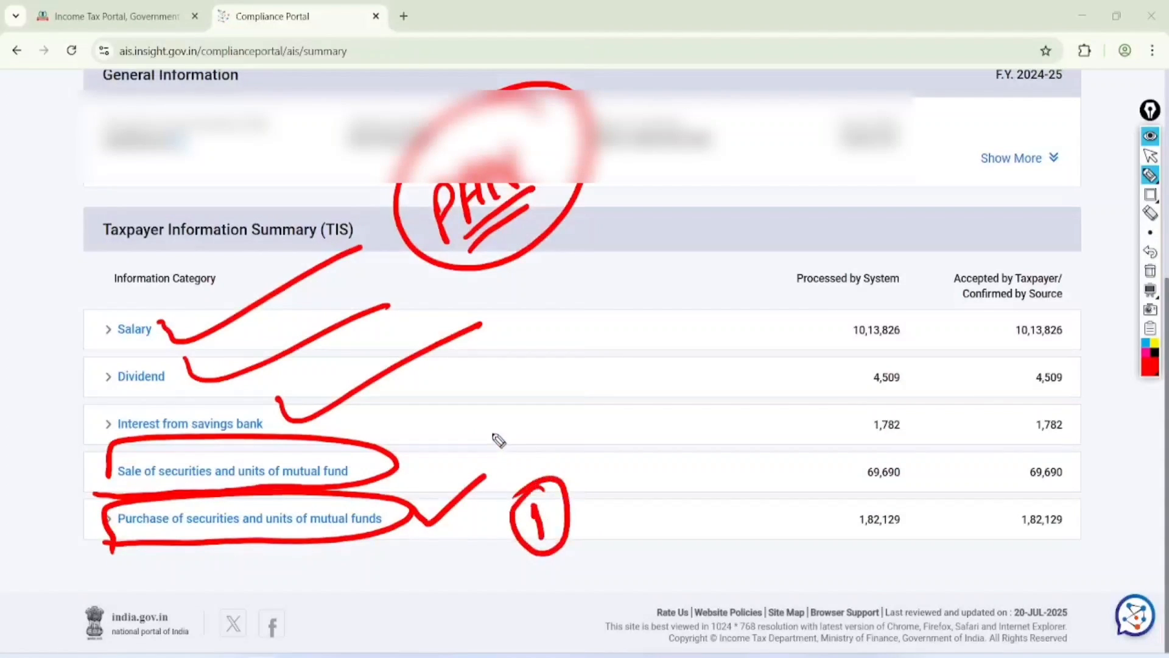
pyautogui.moveTo(486, 423); pyautogui.dragTo(522, 439)
pyautogui.moveTo(512, 388)
pyautogui.mouseDown()
pyautogui.moveTo(515, 470)
pyautogui.moveTo(528, 399)
pyautogui.mouseUp()
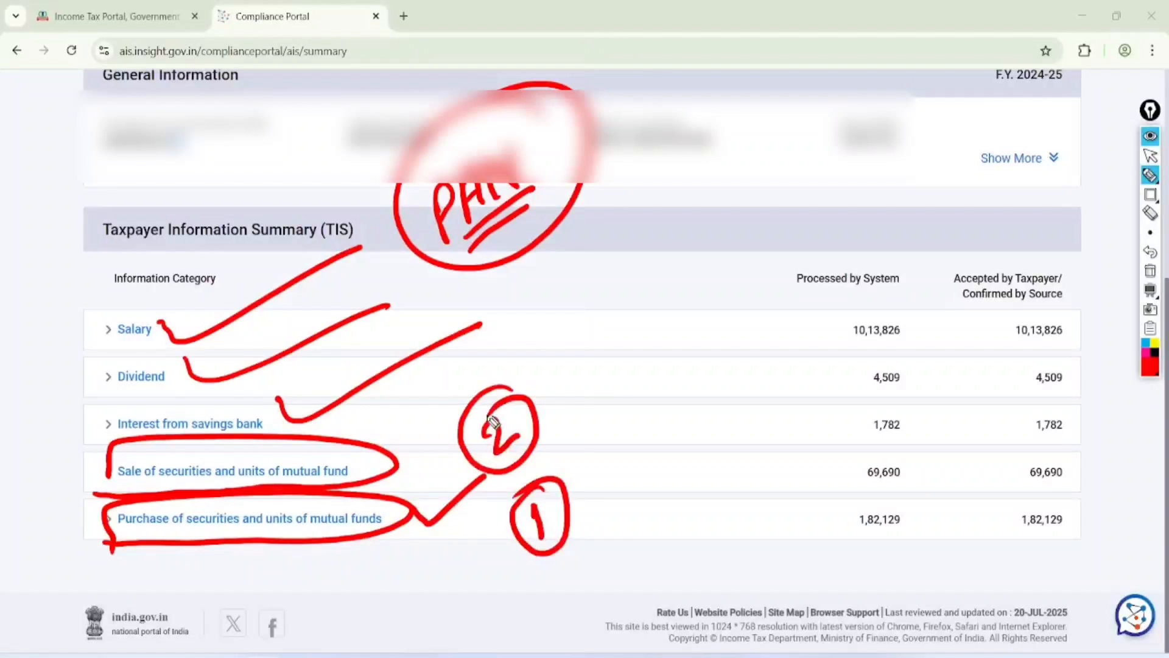
pyautogui.click(1150, 156)
pyautogui.click(1150, 271)
# Return to the e-Filing portal and request Form 26AS, confirming the redirect to the TDS-CPC website
pyautogui.click(116, 17)
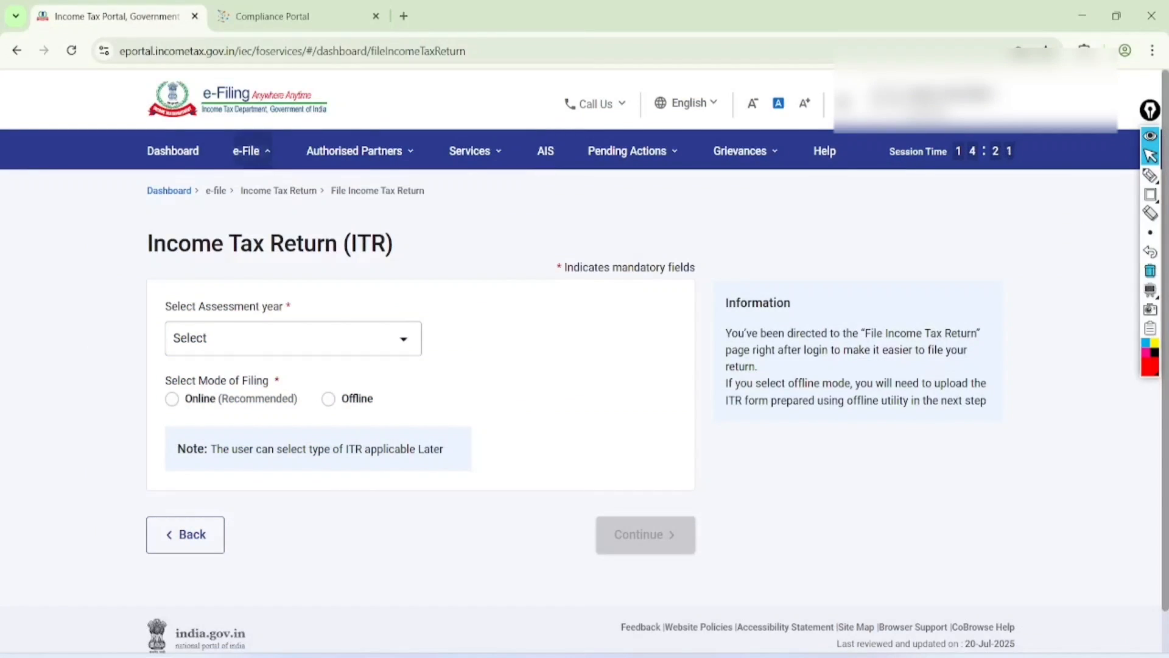
pyautogui.click(251, 149)
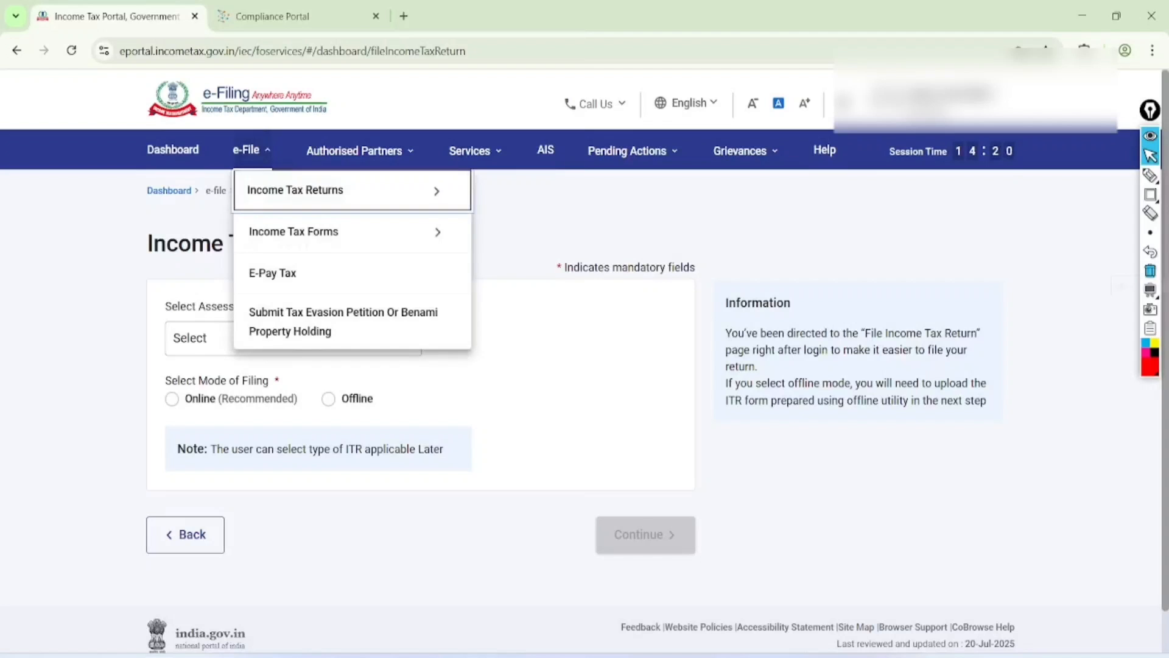
pyautogui.moveTo(300, 190)
pyautogui.click(529, 384)
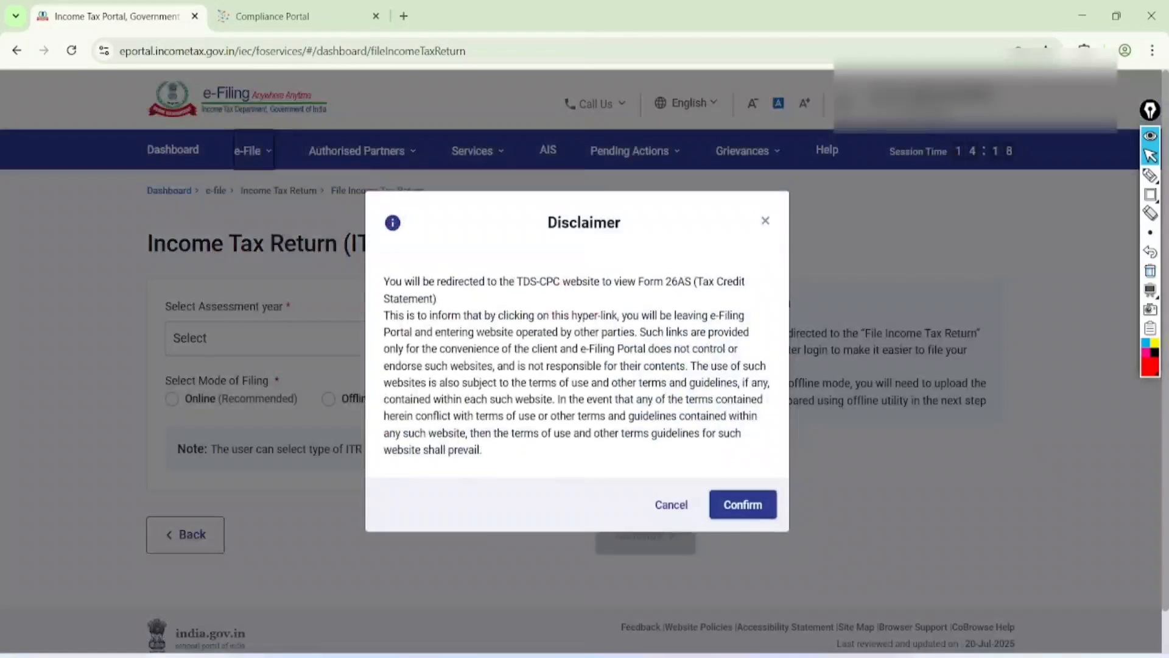
pyautogui.click(742, 504)
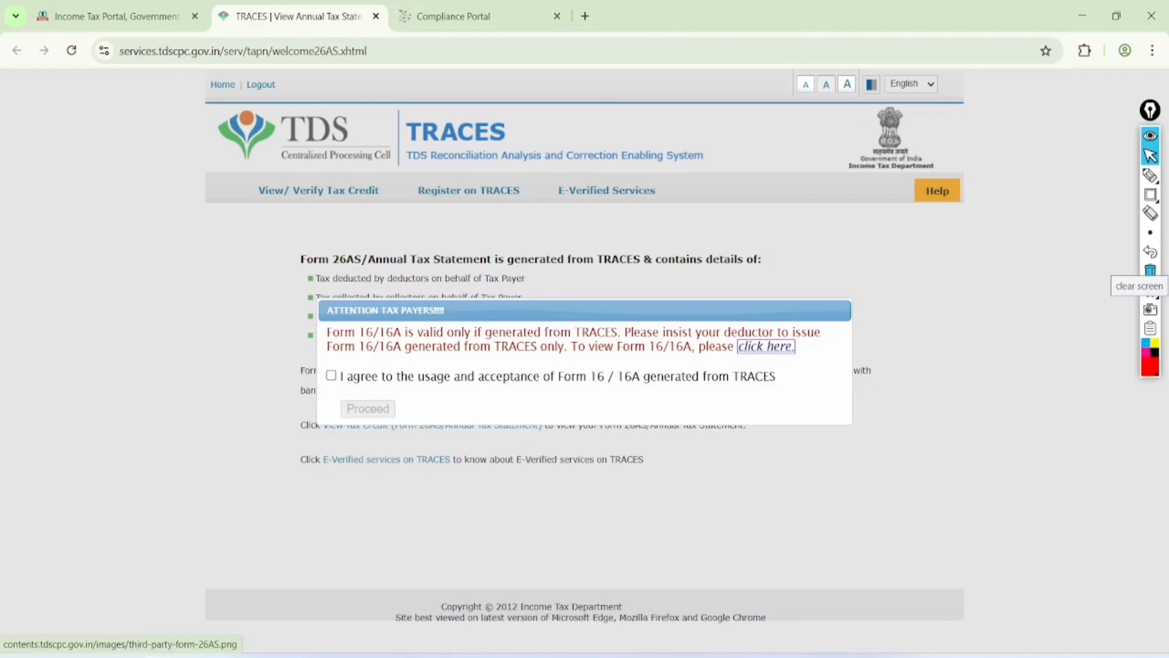
# Accept the usage of Form 16/16A generated from TRACES and open the Form 26AS tax credit view
pyautogui.click(331, 376)
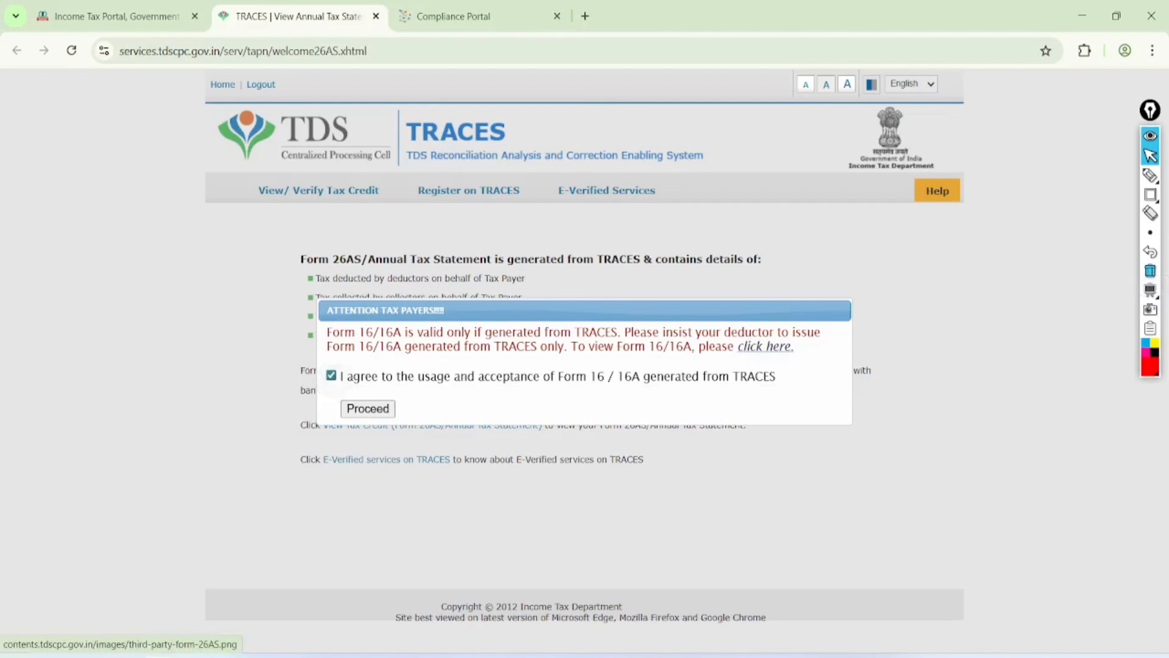
pyautogui.click(368, 409)
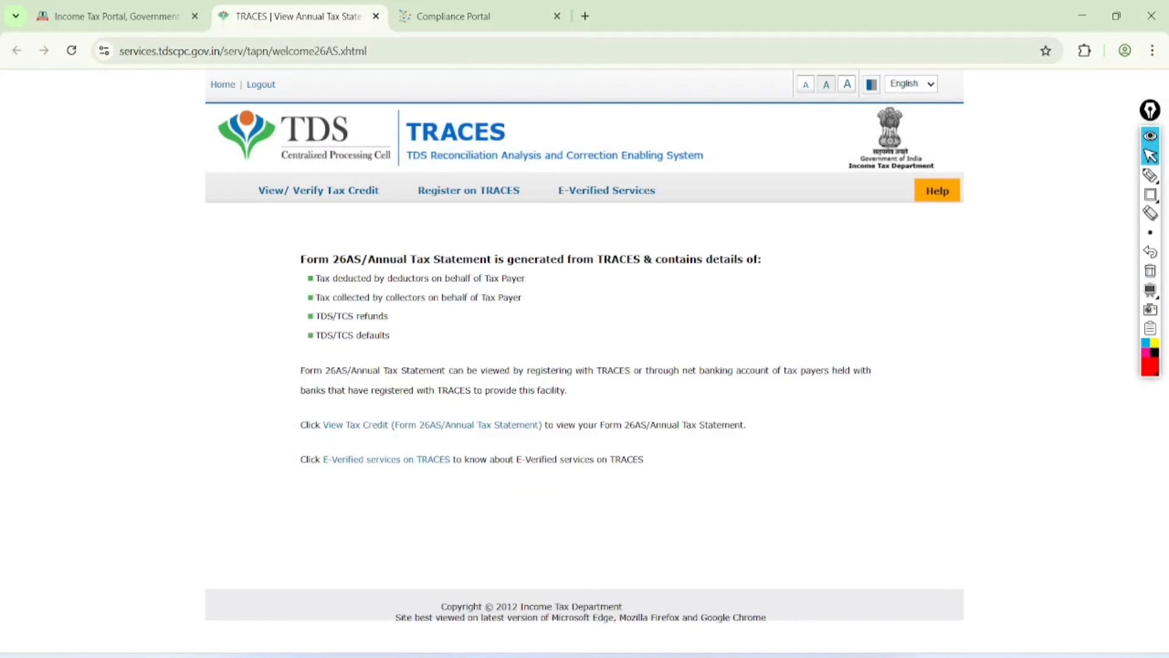
pyautogui.click(432, 424)
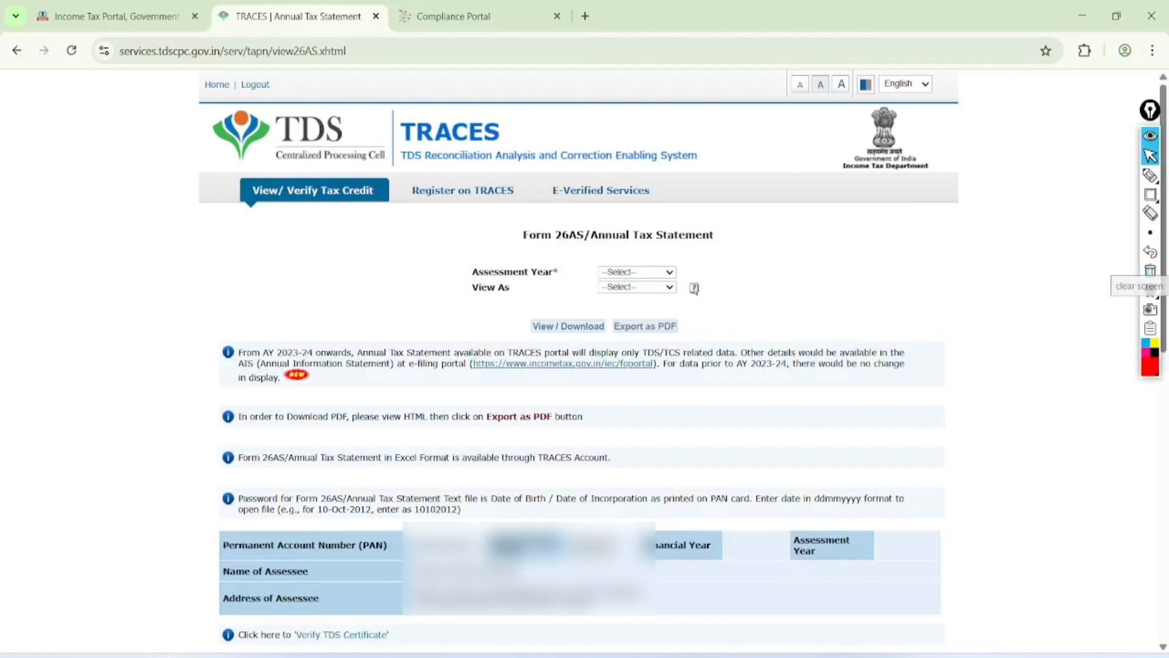
# Display the Form 26AS annual tax statement for assessment year 2025-26 in HTML format
pyautogui.click(637, 272)
pyautogui.click(618, 326)
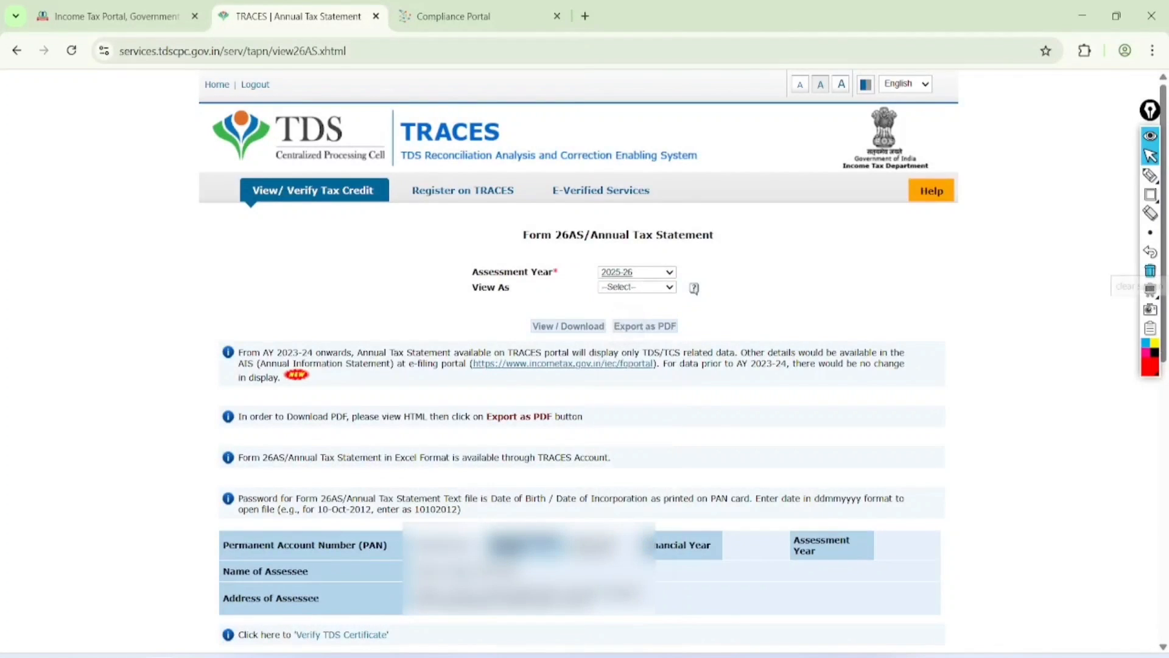
pyautogui.click(637, 287)
pyautogui.click(614, 323)
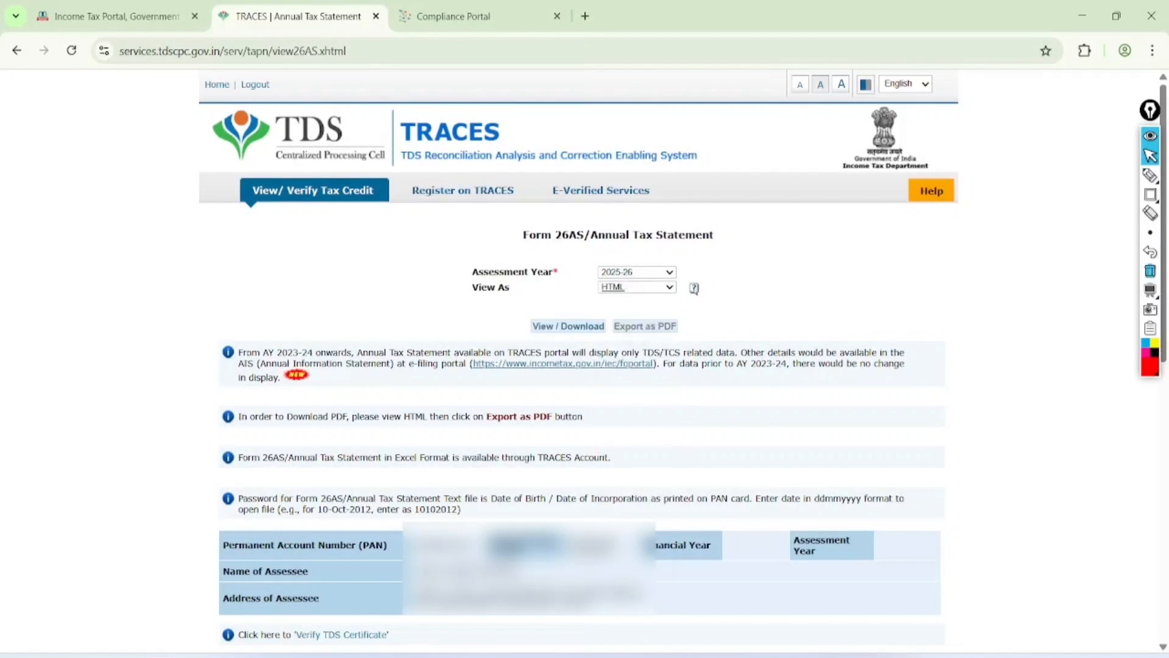
pyautogui.click(568, 326)
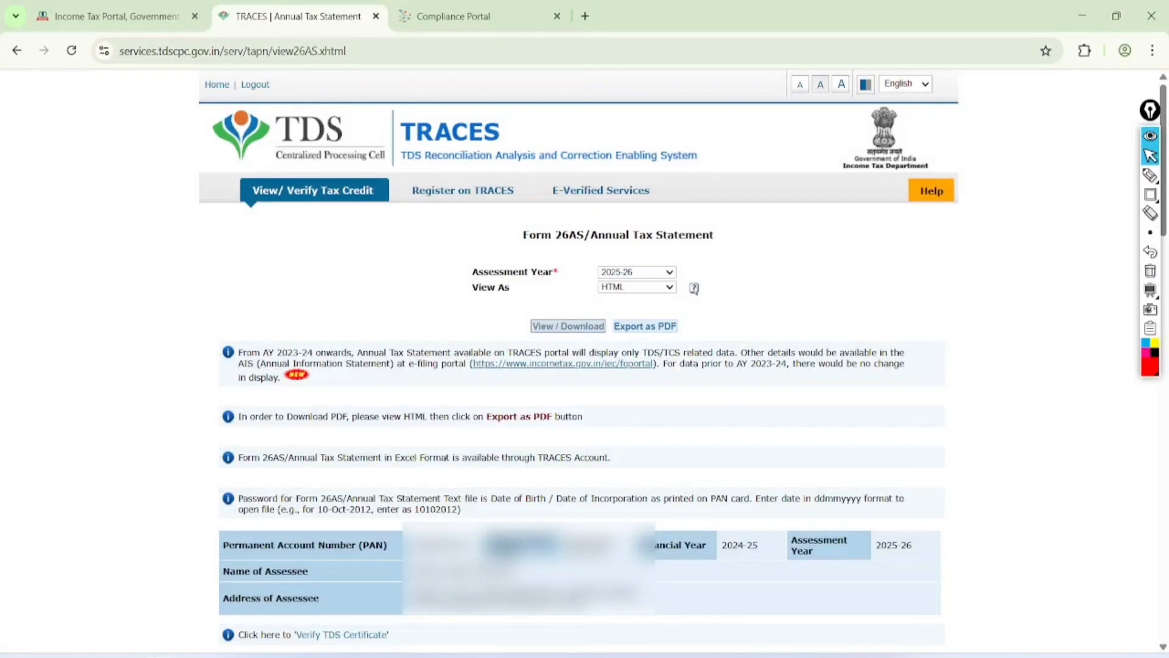
# Circle in red the Part-I Details of Tax Deducted at Source heading and the 15G/15H text in the Part-II heading
pyautogui.scroll(-9, 769, 394)
pyautogui.scroll(2, 770, 394)
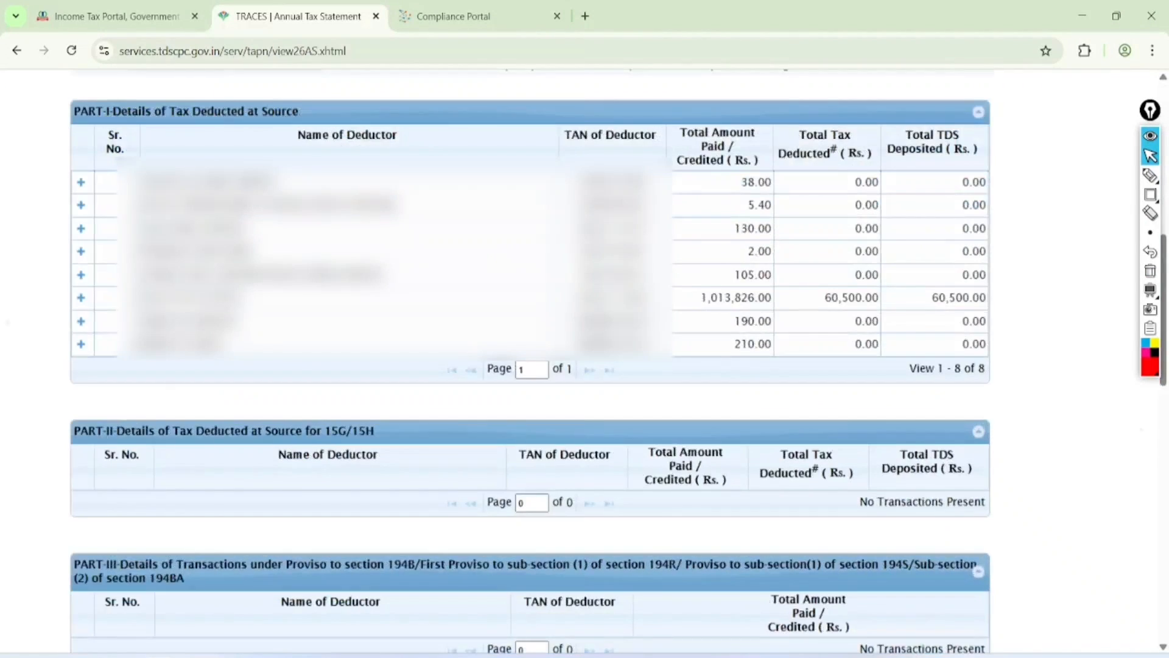
pyautogui.scroll(1, 529, 365)
pyautogui.click(1150, 176)
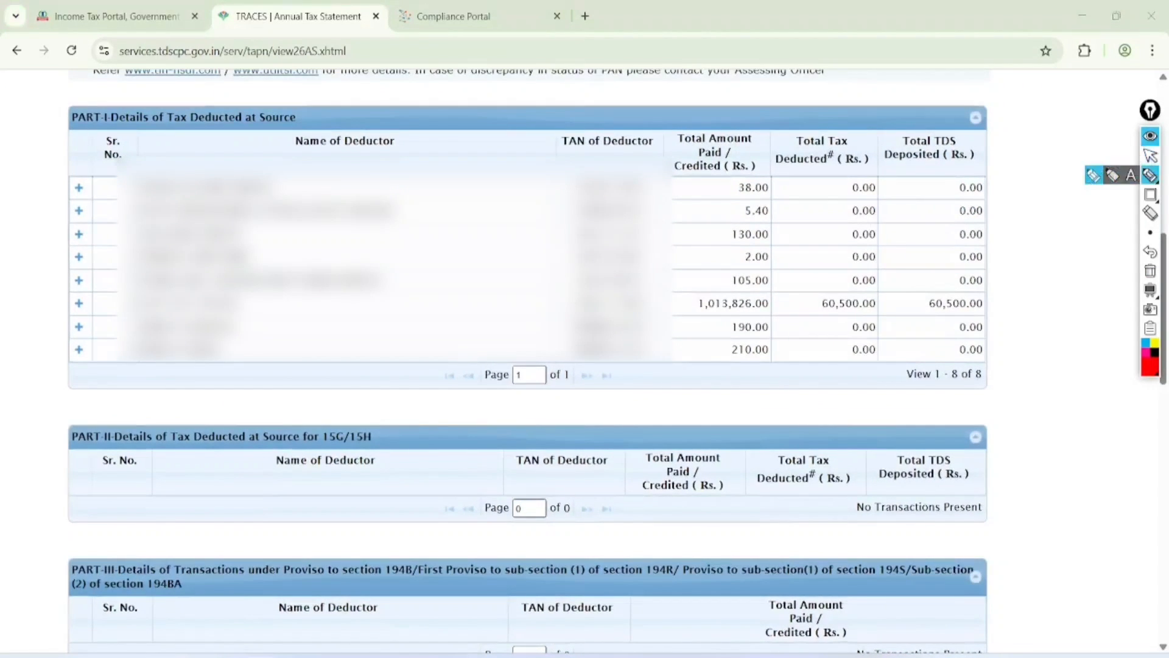
pyautogui.moveTo(286, 81)
pyautogui.mouseDown()
pyautogui.moveTo(201, 65)
pyautogui.moveTo(298, 152)
pyautogui.moveTo(241, 76)
pyautogui.mouseUp()
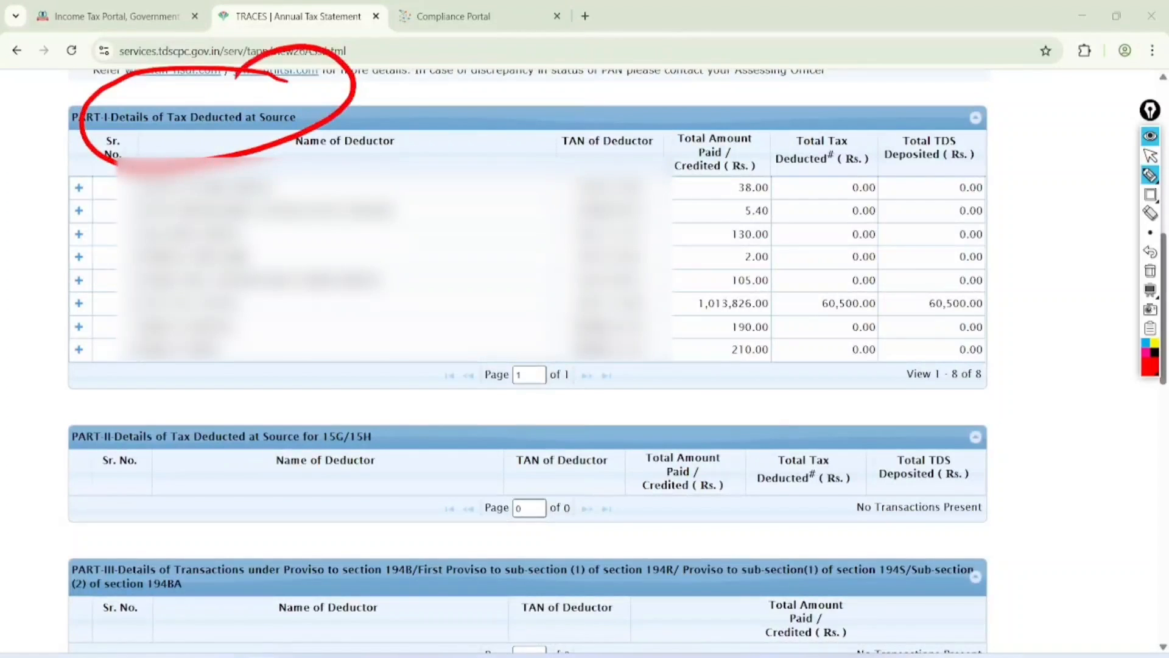
pyautogui.moveTo(360, 358)
pyautogui.mouseDown()
pyautogui.moveTo(296, 437)
pyautogui.moveTo(314, 396)
pyautogui.moveTo(322, 402)
pyautogui.mouseUp()
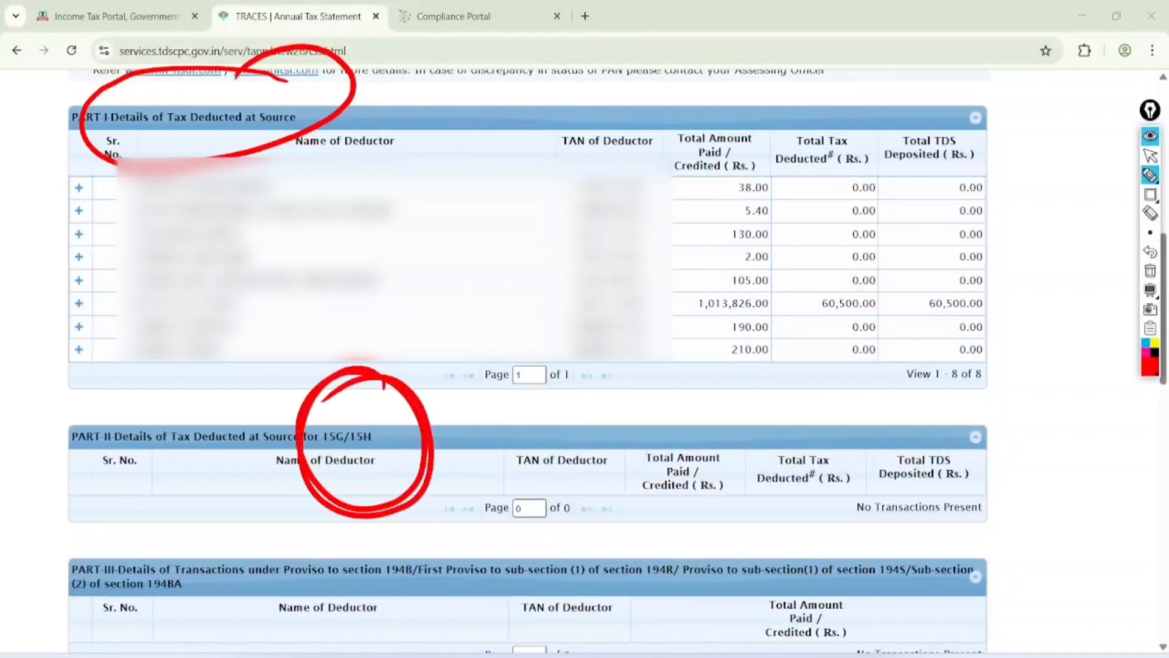
# Expand the first deductor's entry in Part-I of Form 26AS and circle its section 194 transaction, clearing the marks
pyautogui.click(1150, 156)
pyautogui.click(1151, 271)
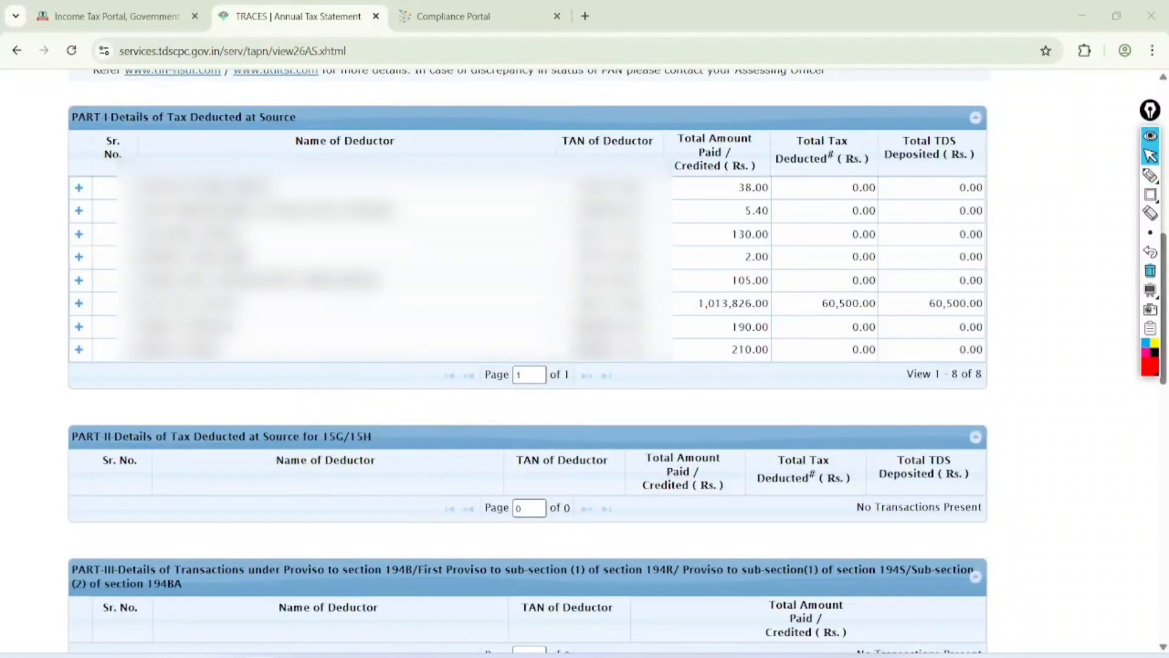
pyautogui.click(78, 187)
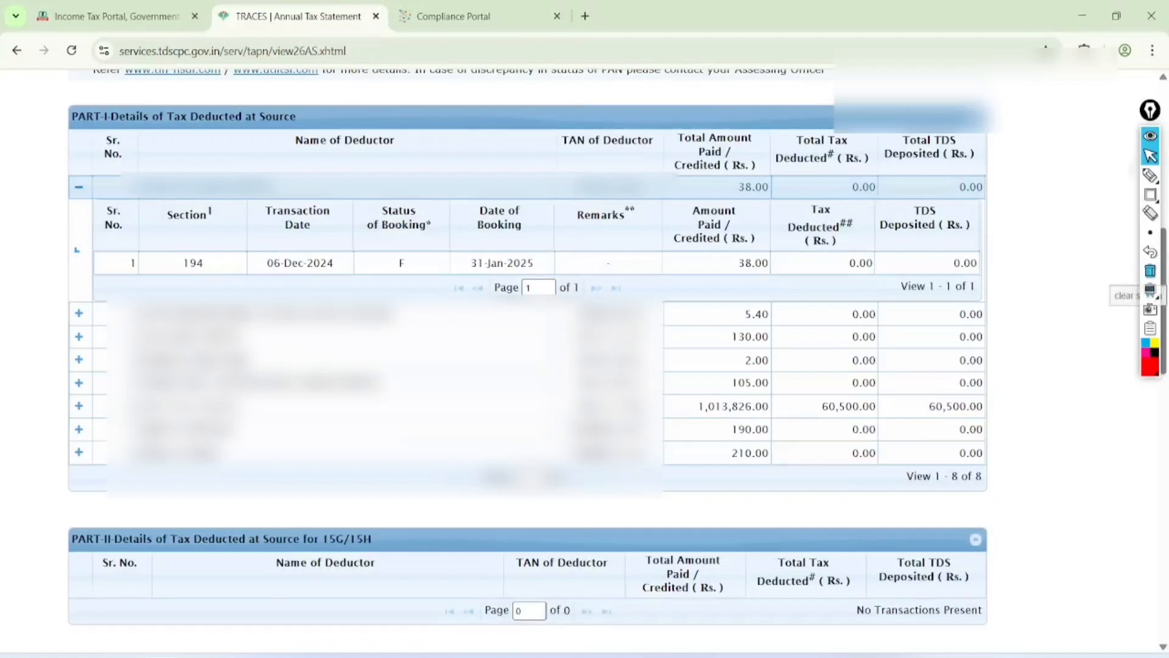
pyautogui.click(1151, 176)
pyautogui.moveTo(227, 257)
pyautogui.mouseDown()
pyautogui.moveTo(225, 282)
pyautogui.moveTo(243, 289)
pyautogui.moveTo(247, 279)
pyautogui.moveTo(181, 245)
pyautogui.mouseUp()
pyautogui.click(1150, 156)
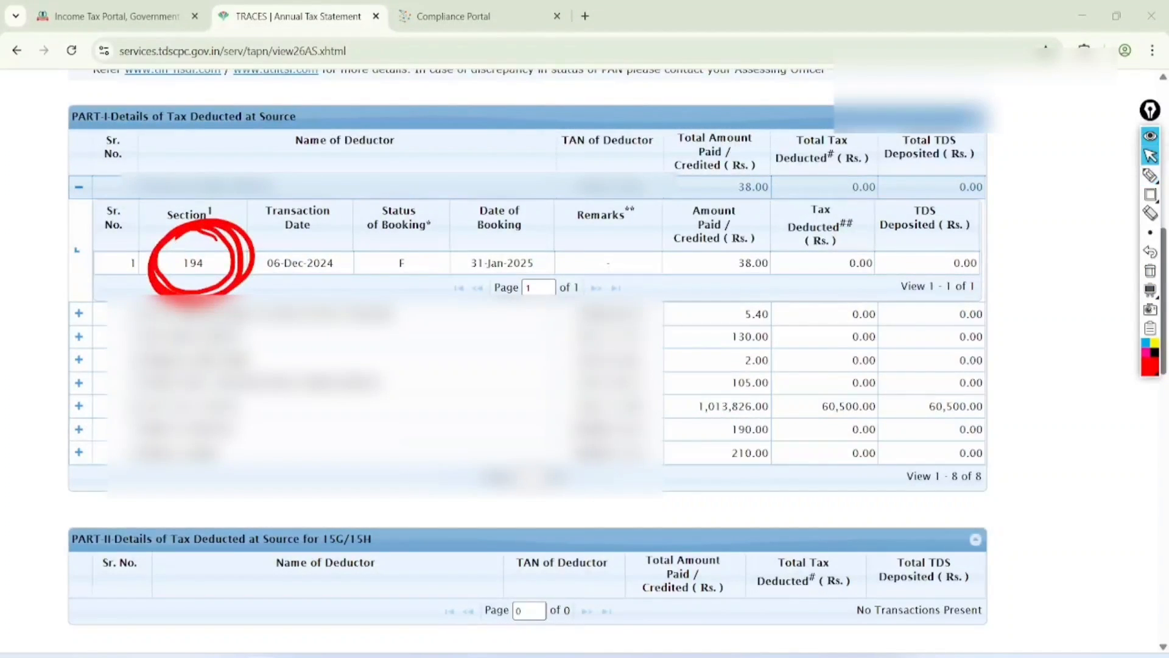
pyautogui.click(1150, 271)
# Expand the deductor entry with 1,013,826.00 credited and circle its section 192 transactions, clearing the marks
pyautogui.click(78, 406)
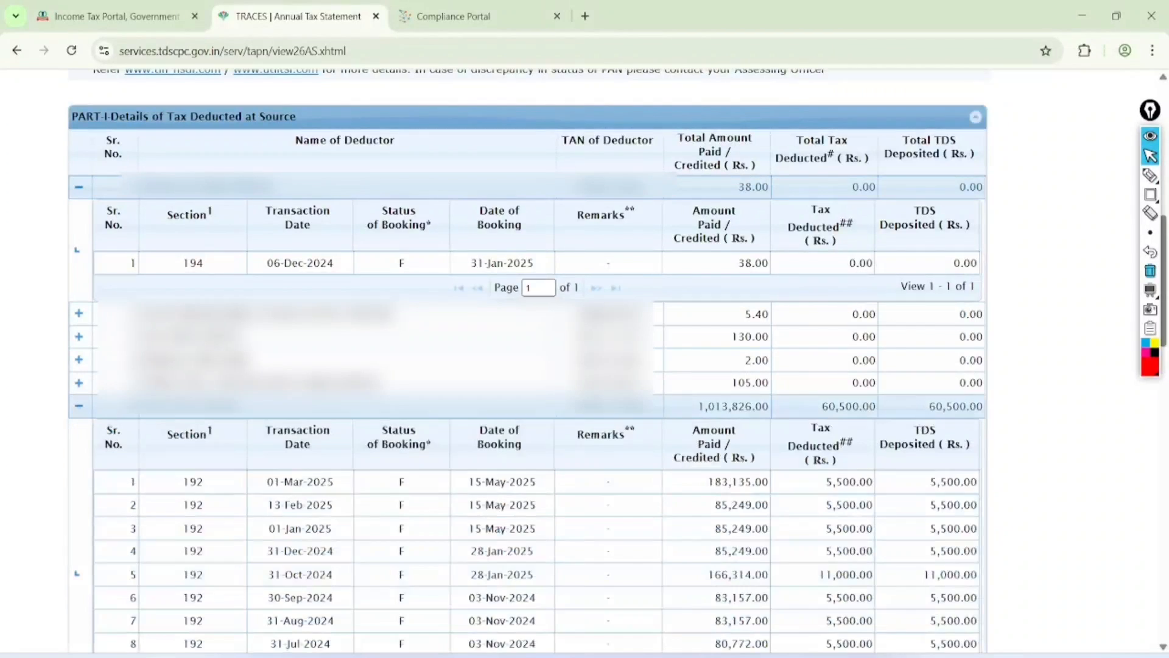
pyautogui.click(1150, 175)
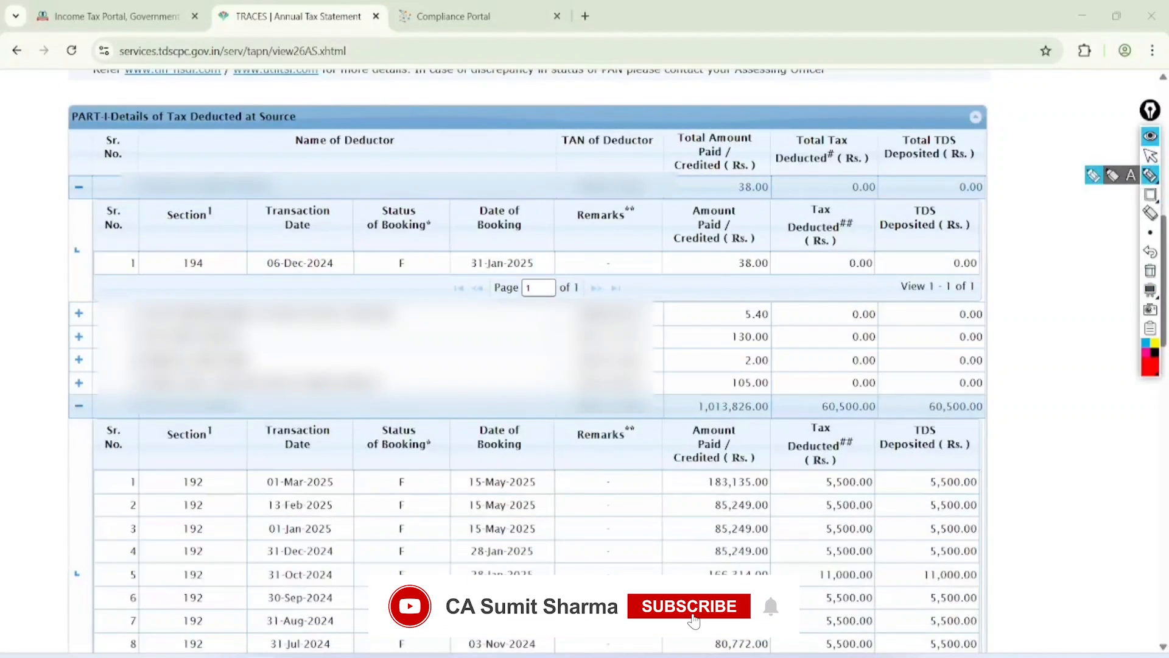
pyautogui.moveTo(210, 426)
pyautogui.mouseDown()
pyautogui.moveTo(149, 487)
pyautogui.moveTo(219, 420)
pyautogui.moveTo(230, 488)
pyautogui.mouseUp()
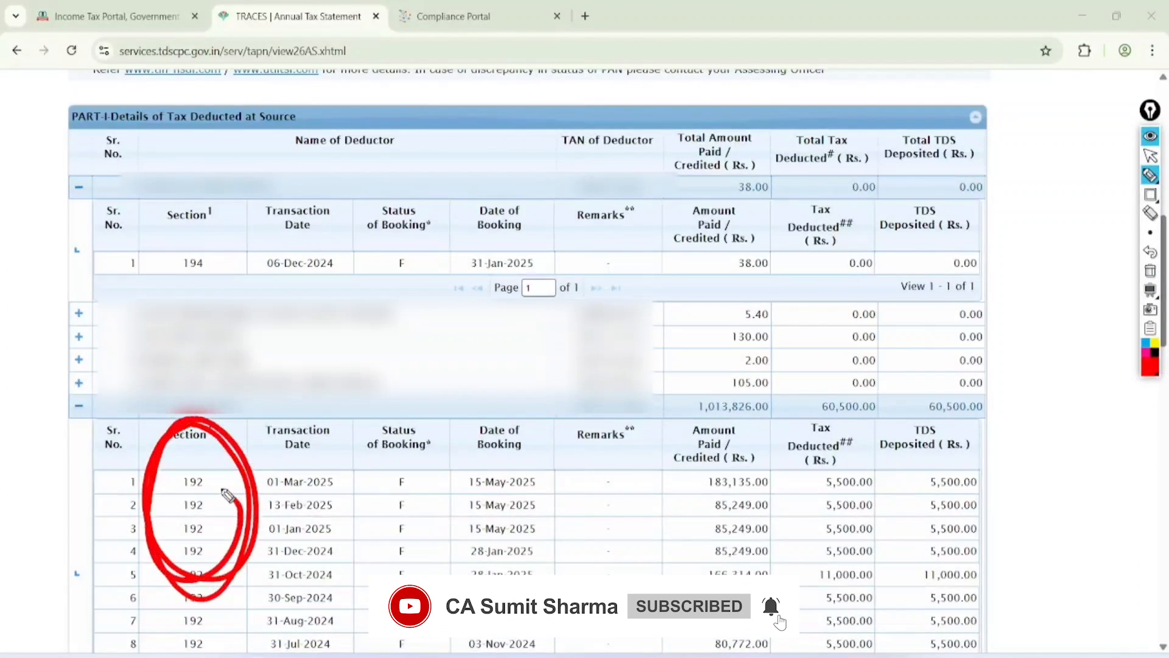
pyautogui.click(1150, 157)
pyautogui.click(1150, 272)
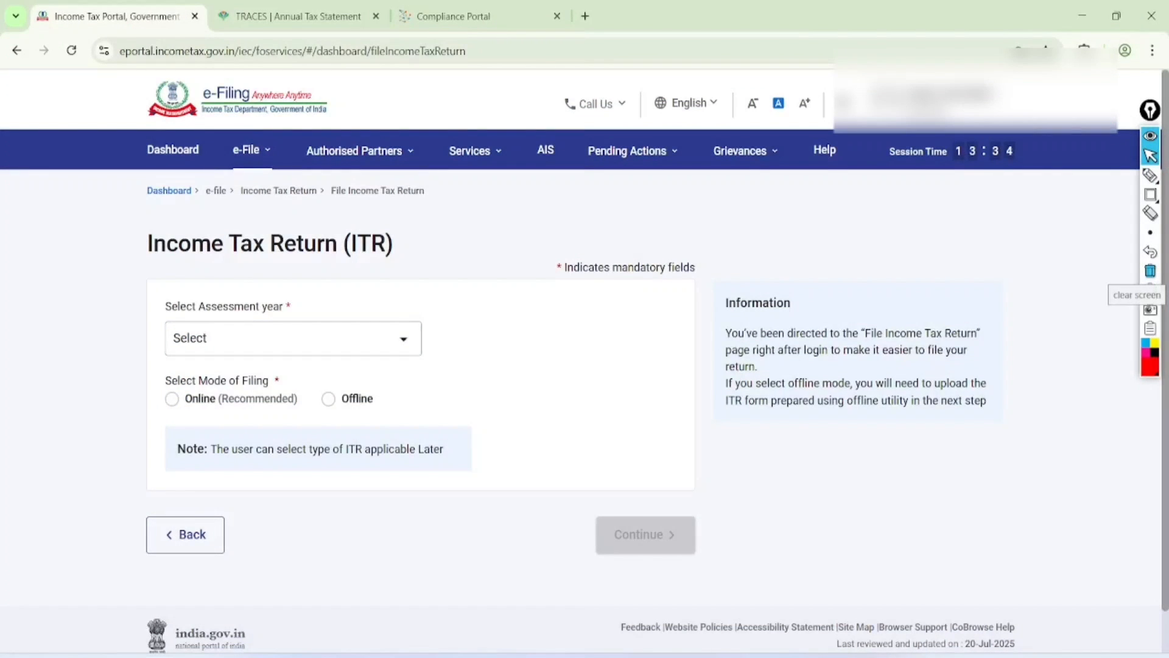
# On the e-Filing portal's Income Tax Return page, choose assessment year 2025-26 with online filing and continue
pyautogui.click(226, 335)
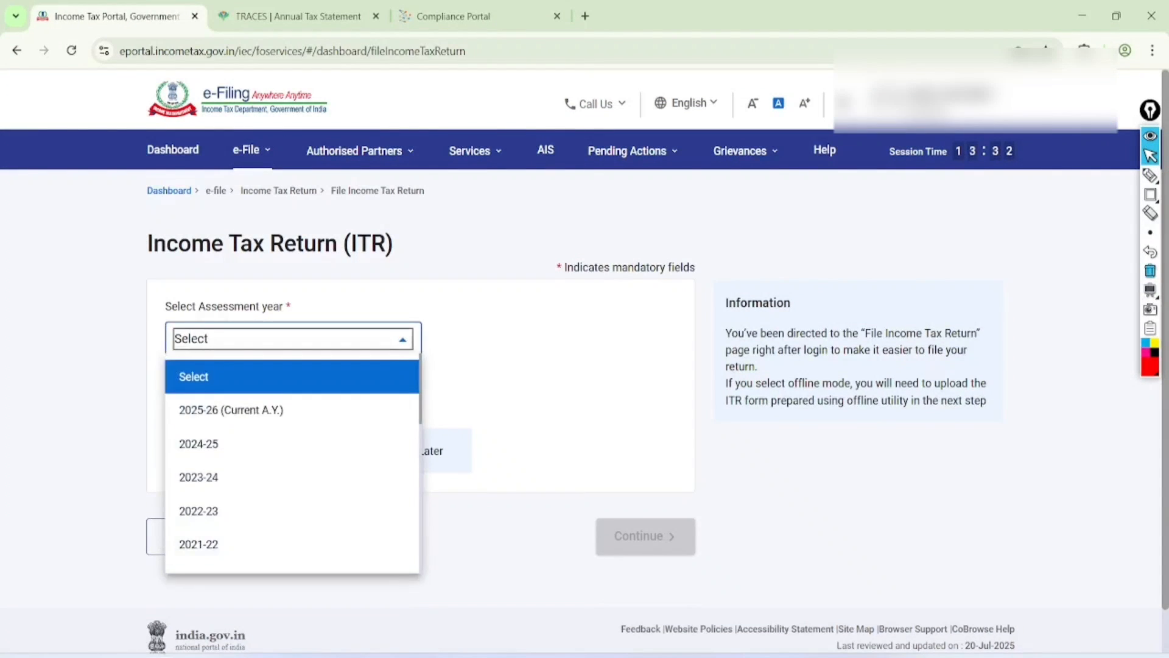
pyautogui.press('Down')
pyautogui.click(173, 401)
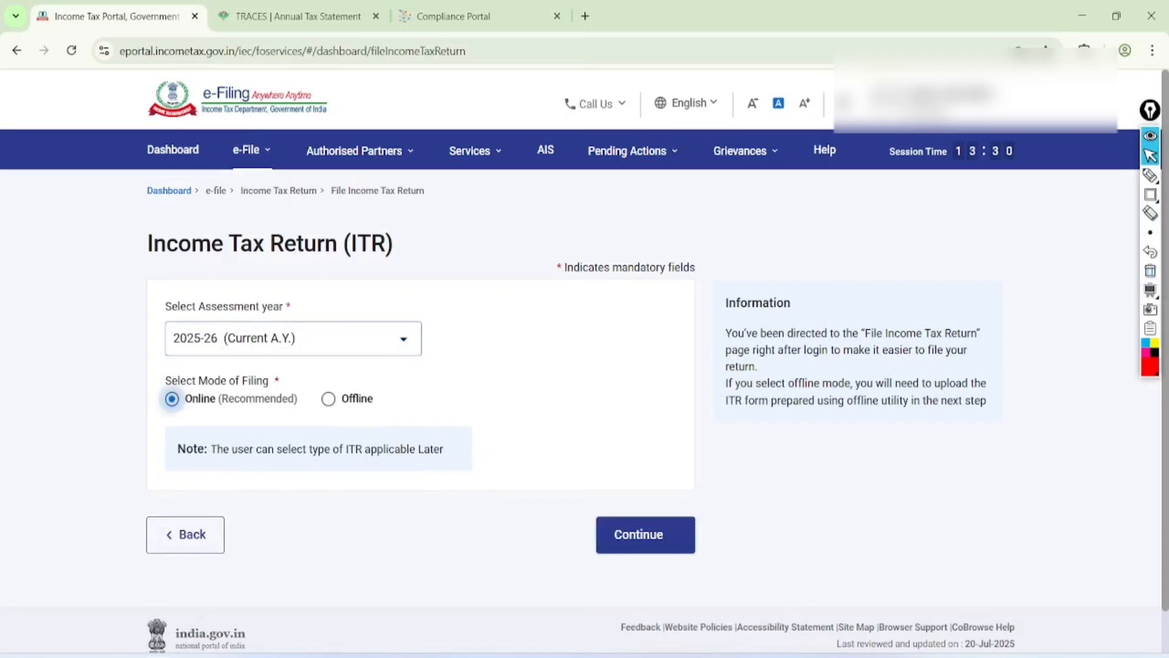
pyautogui.click(646, 536)
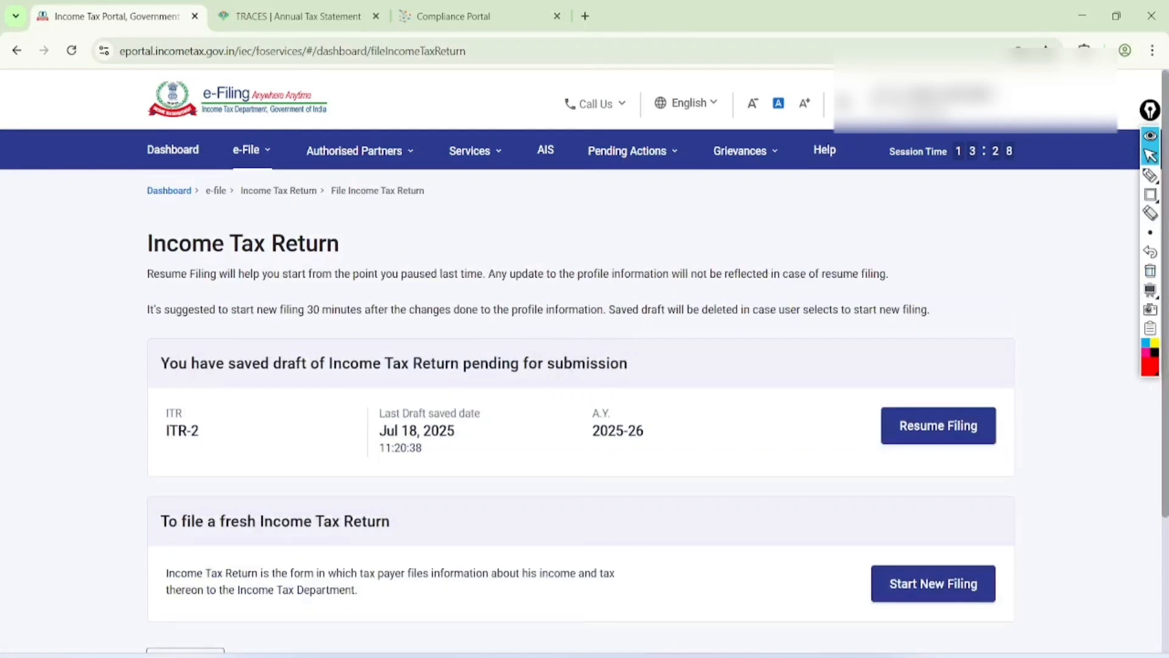
# Circle the Resume Filing and Start New Filing options and tick the saved draft in red, and clear the marks
pyautogui.click(1150, 175)
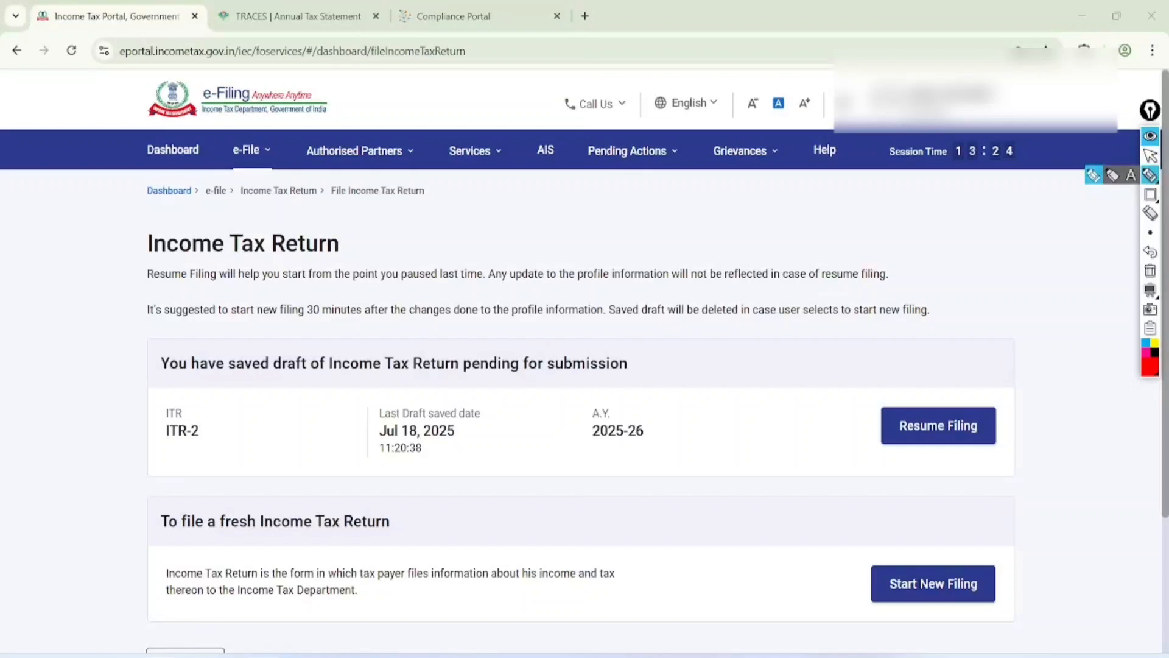
pyautogui.moveTo(1035, 374)
pyautogui.mouseDown()
pyautogui.moveTo(869, 390)
pyautogui.moveTo(964, 343)
pyautogui.moveTo(1000, 371)
pyautogui.moveTo(968, 368)
pyautogui.mouseUp()
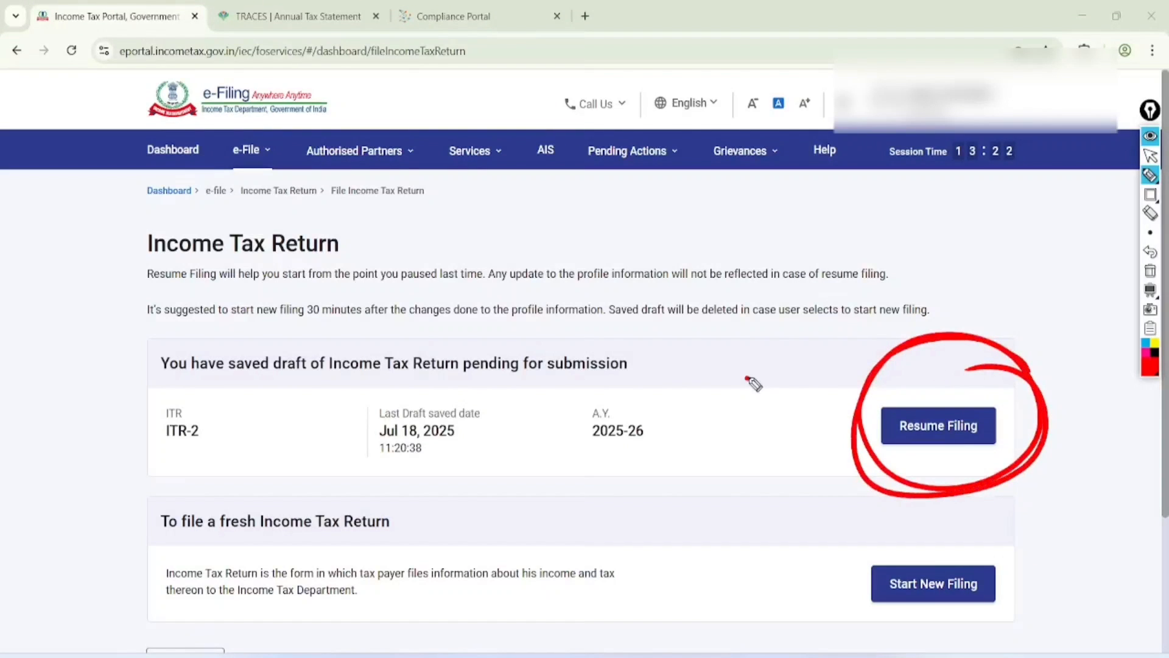
pyautogui.moveTo(748, 379); pyautogui.dragTo(868, 317)
pyautogui.moveTo(1005, 539)
pyautogui.mouseDown()
pyautogui.moveTo(880, 522)
pyautogui.moveTo(900, 512)
pyautogui.mouseUp()
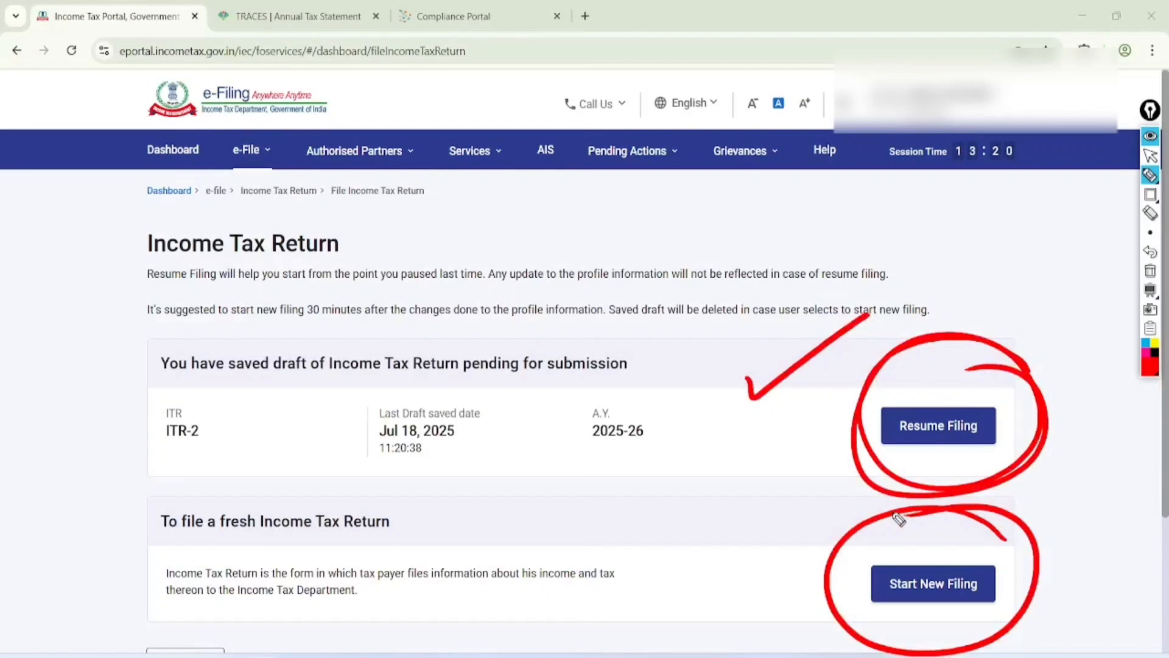
pyautogui.click(1150, 156)
pyautogui.click(1150, 271)
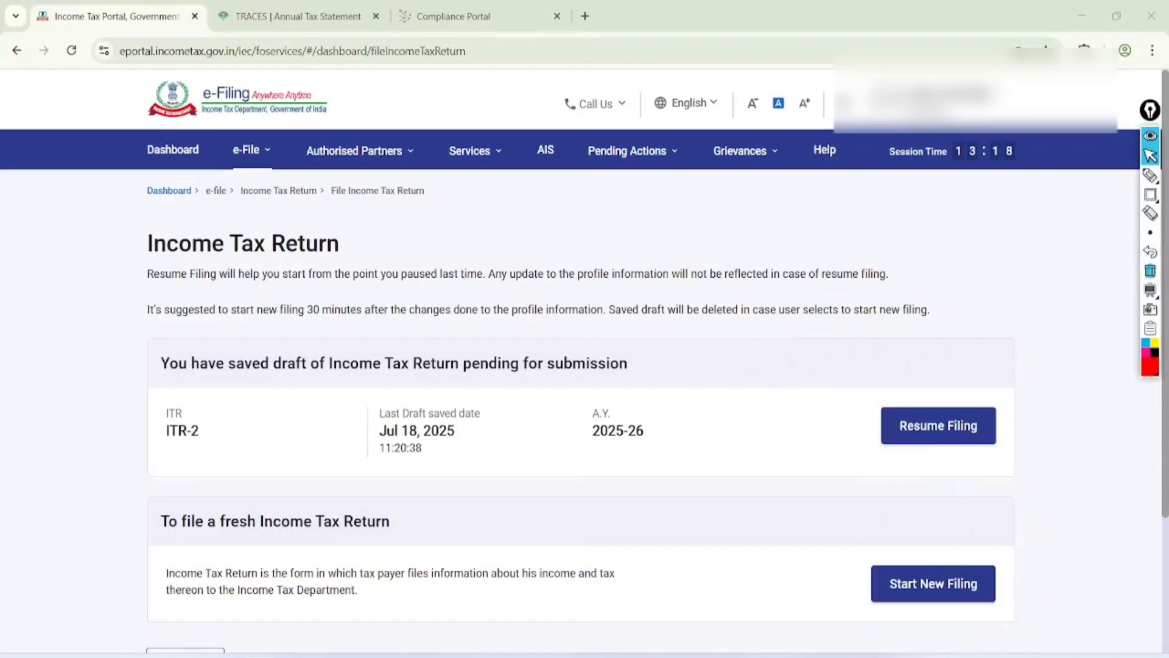
# Start a new filing with Individual status and proceed with the ITR-2 form
pyautogui.click(937, 584)
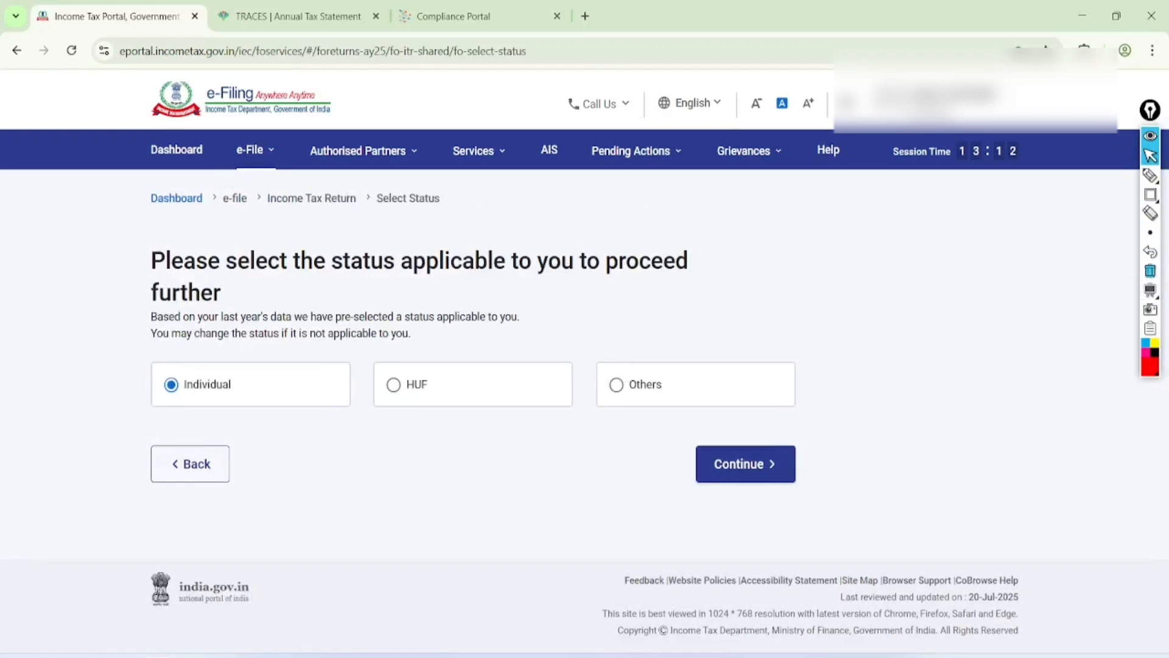
pyautogui.click(746, 464)
pyautogui.click(296, 392)
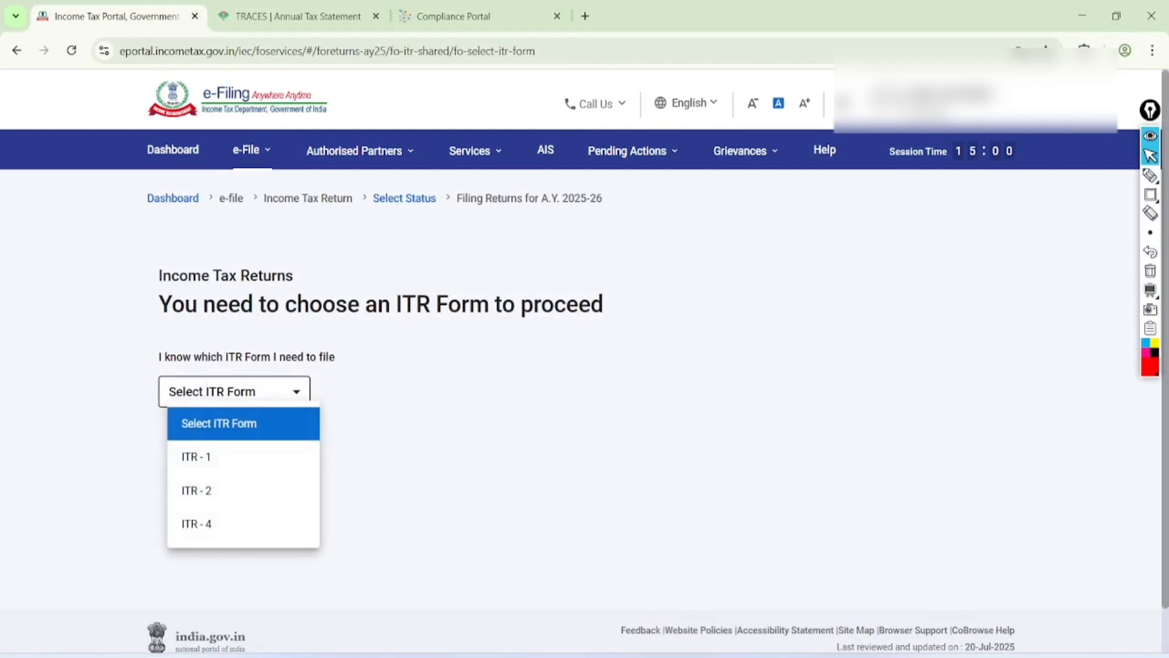
pyautogui.click(213, 490)
pyautogui.click(233, 481)
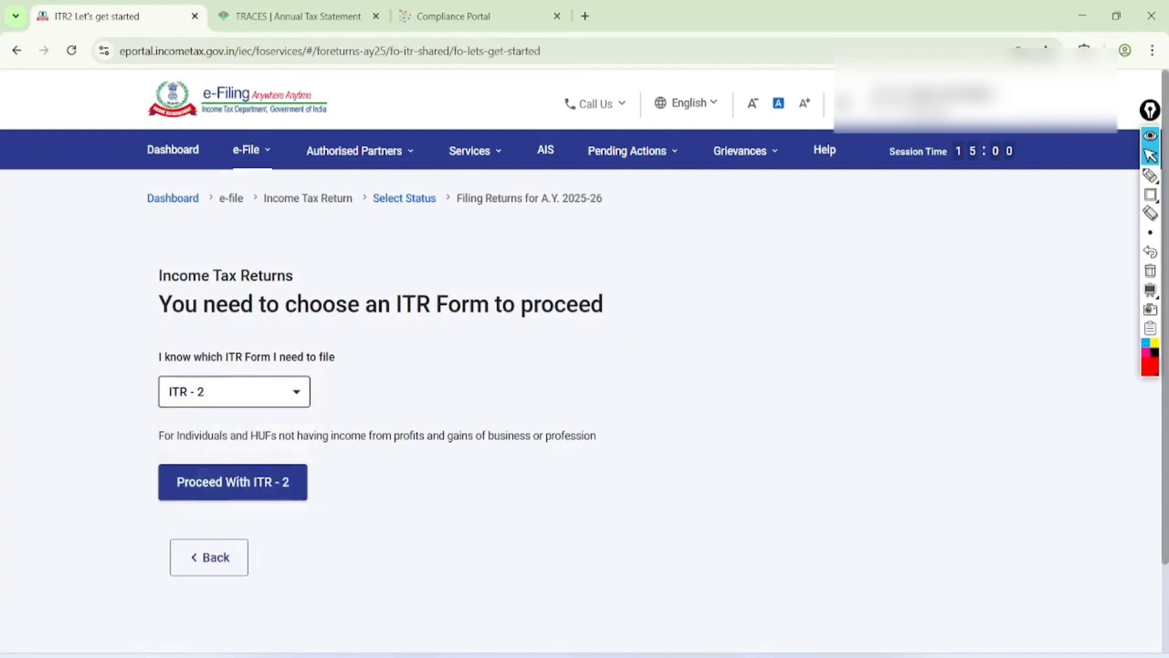
# Underline in red the default New Tax Regime note and the list of unavailable deductions, and clear the marks
pyautogui.scroll(5, 722, 449)
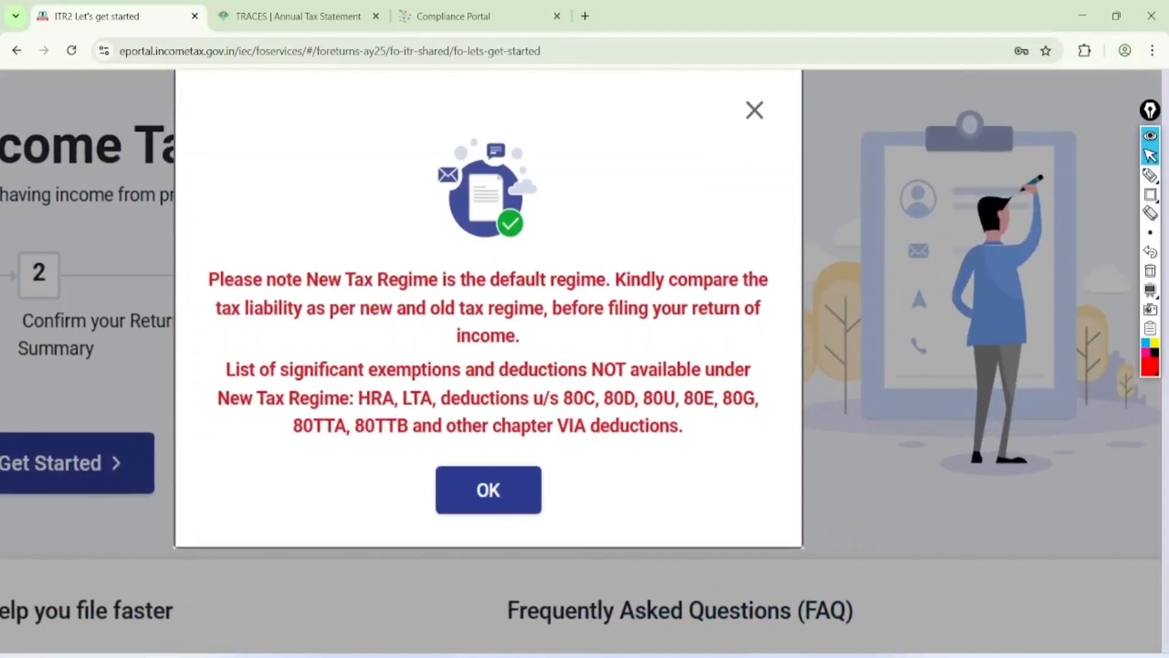
pyautogui.click(1151, 176)
pyautogui.moveTo(159, 297); pyautogui.dragTo(804, 285)
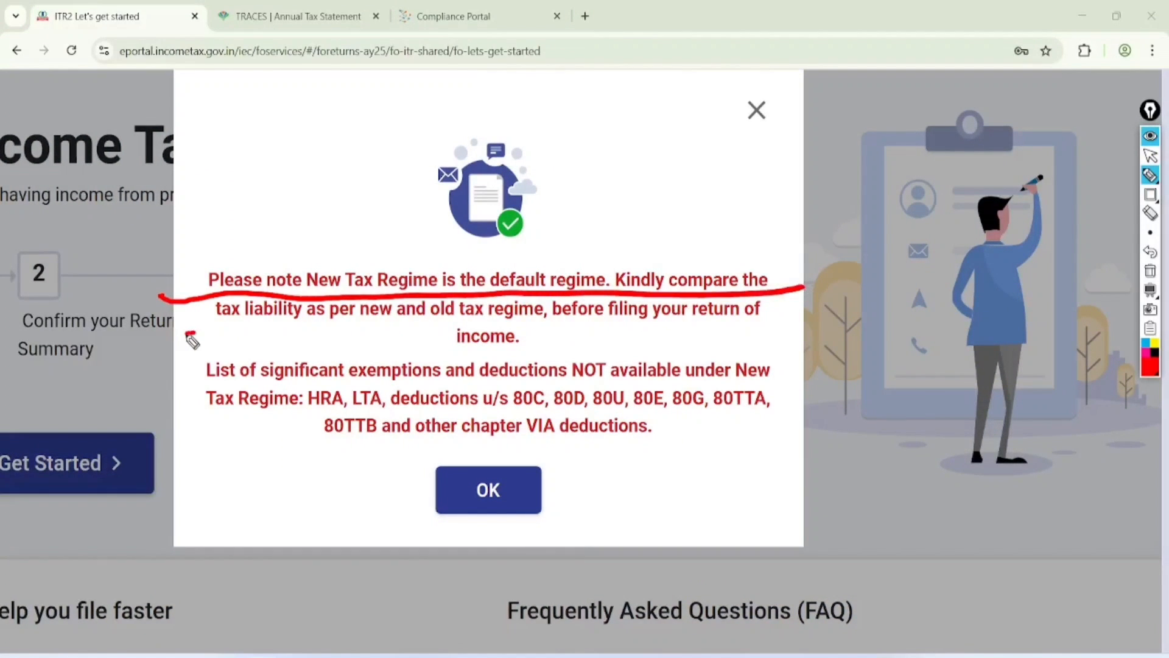
pyautogui.moveTo(185, 333); pyautogui.dragTo(787, 316)
pyautogui.moveTo(427, 350); pyautogui.dragTo(552, 348)
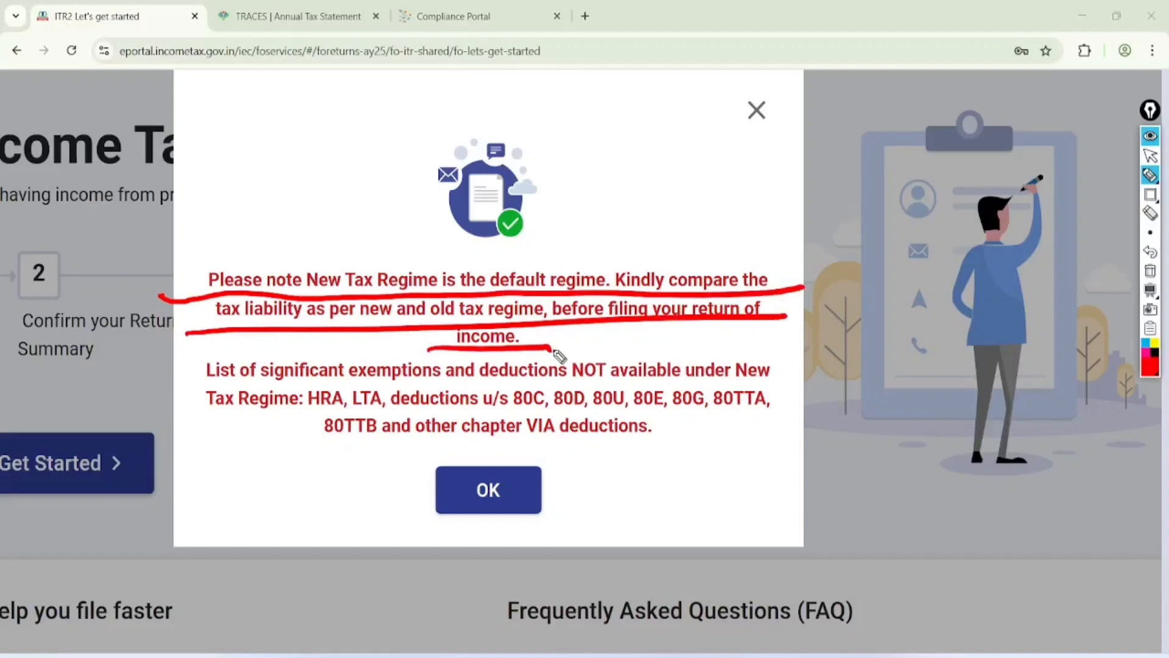
pyautogui.moveTo(274, 412); pyautogui.dragTo(798, 416)
pyautogui.moveTo(321, 461); pyautogui.dragTo(741, 442)
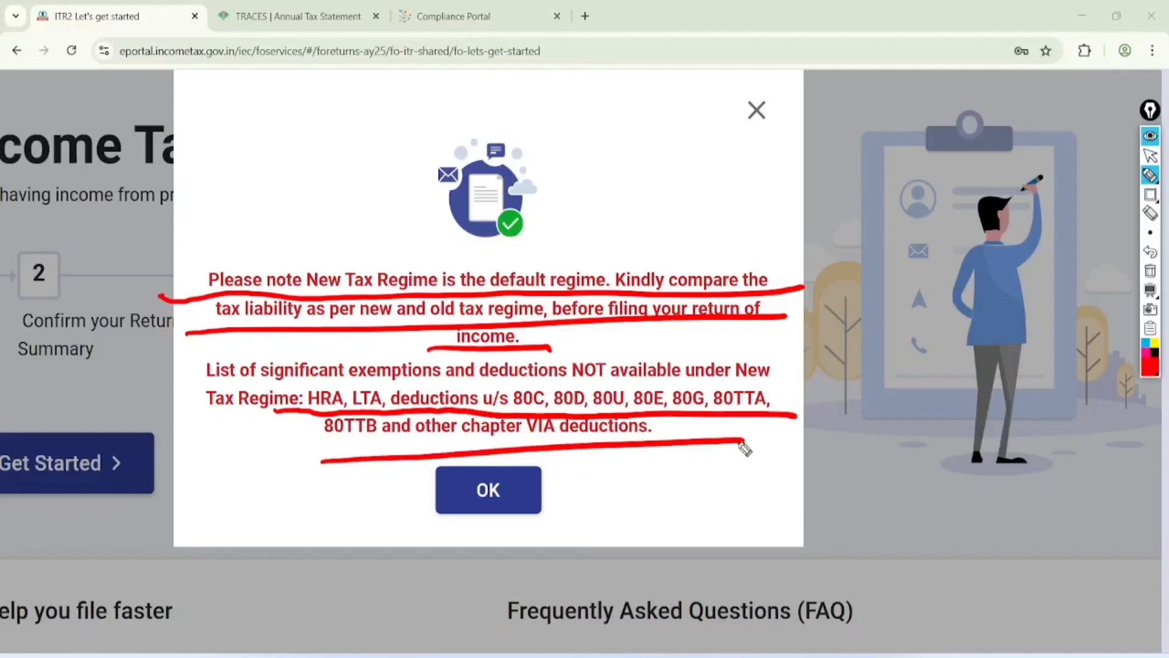
pyautogui.click(1151, 156)
pyautogui.click(1151, 271)
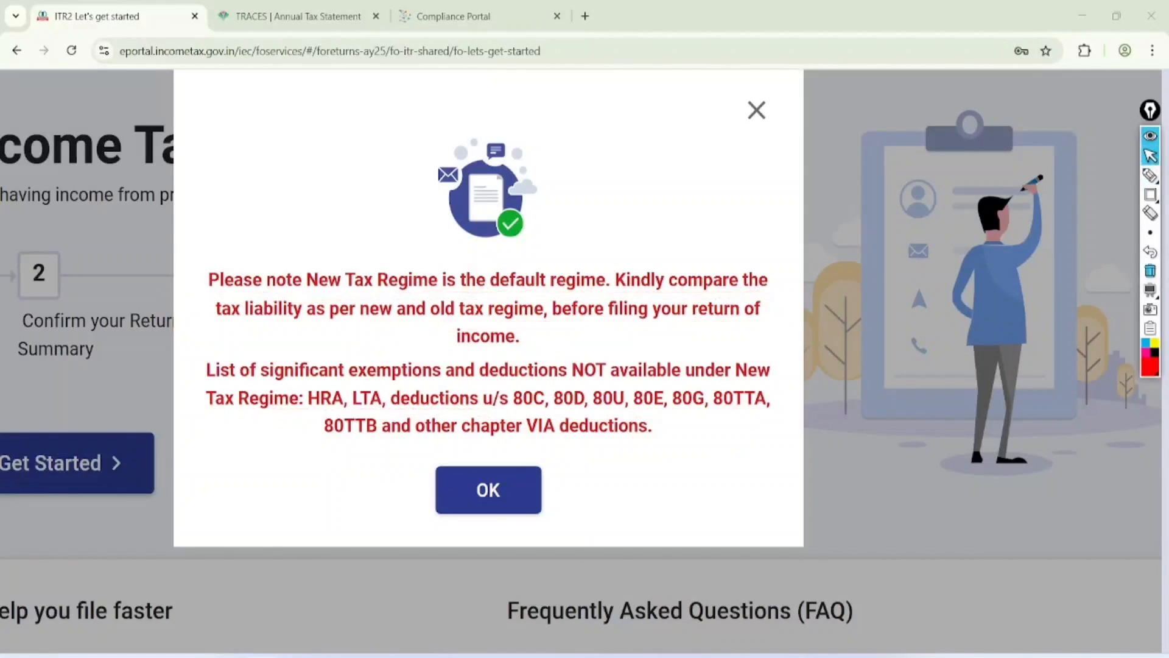
# Acknowledge the New Tax Regime notice and get started with the ITR-2 return
pyautogui.scroll(-3, 907, 387)
pyautogui.click(560, 473)
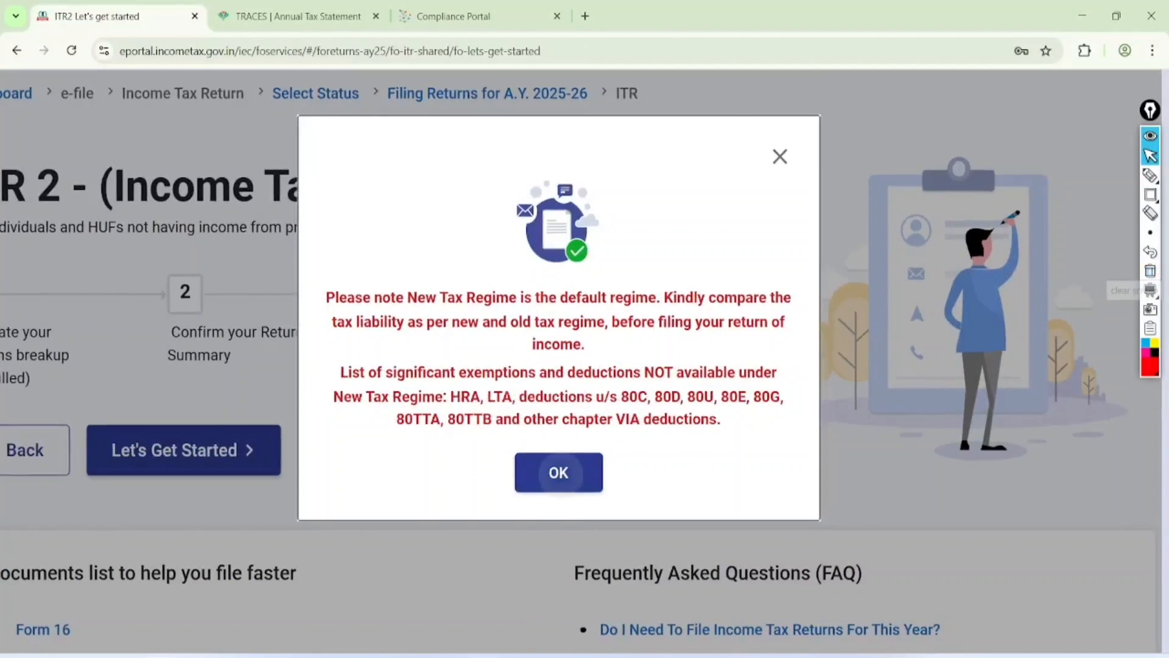
pyautogui.click(212, 459)
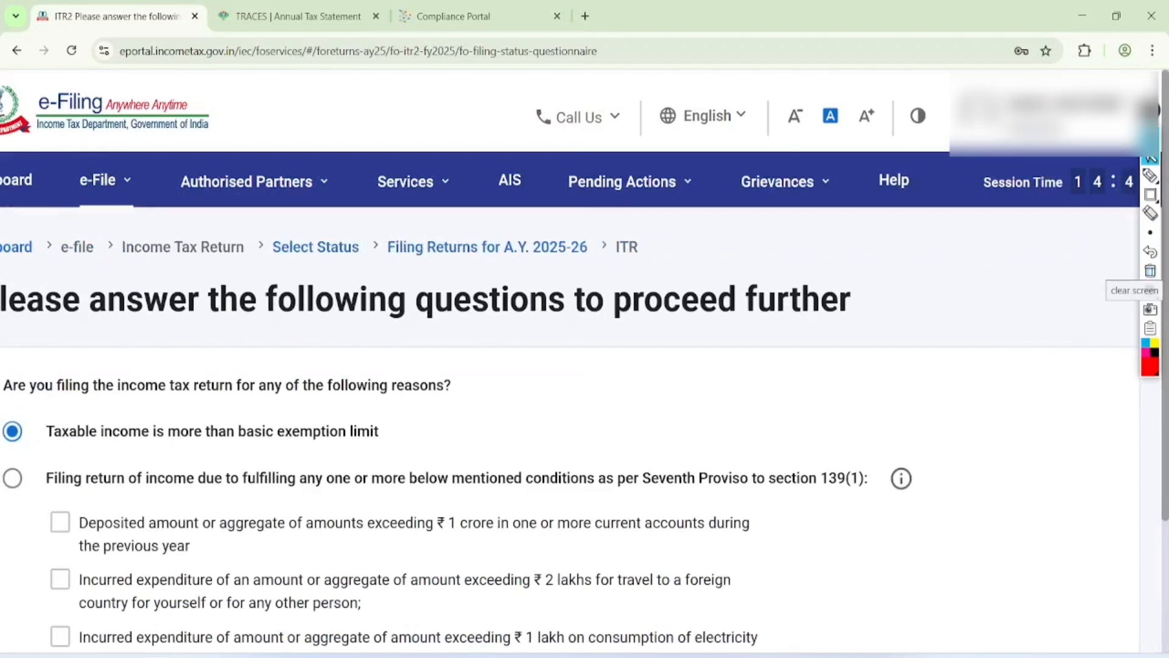
# Underline the exemption-limit reason and Seventh Proviso amounts, write 3L, tick Others in red, and clear the marks
pyautogui.scroll(-1, 168, 344)
pyautogui.hotkey('ctrl', 'shift', '3')
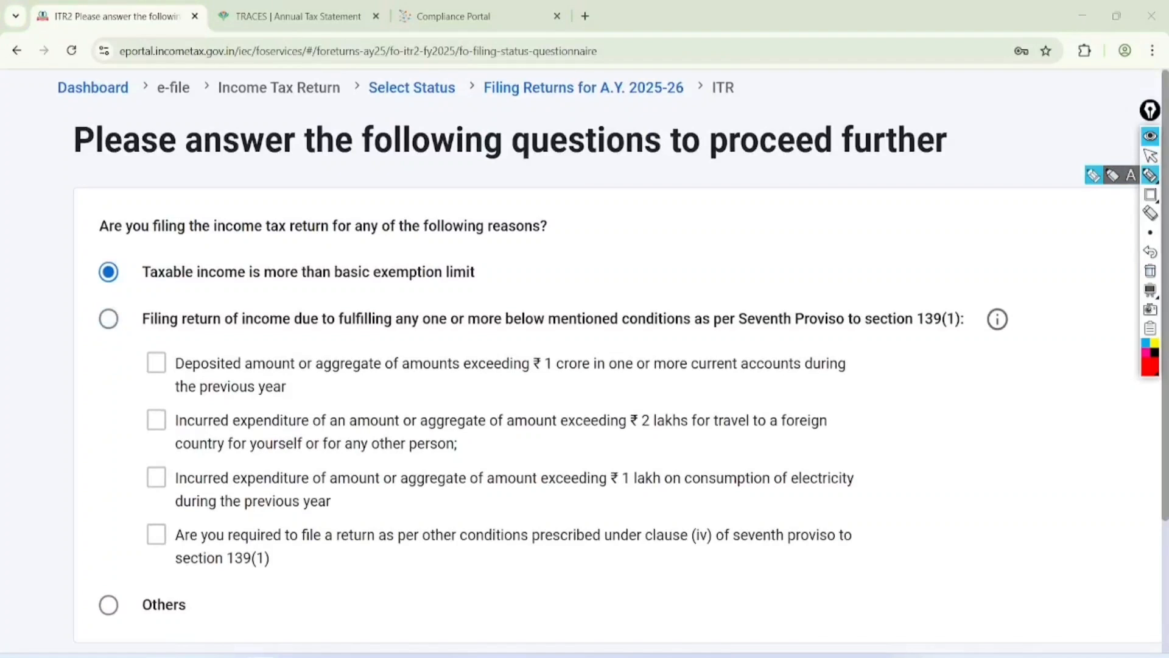
pyautogui.moveTo(114, 291); pyautogui.dragTo(525, 285)
pyautogui.moveTo(560, 231)
pyautogui.mouseDown()
pyautogui.moveTo(563, 253)
pyautogui.moveTo(616, 256)
pyautogui.mouseUp()
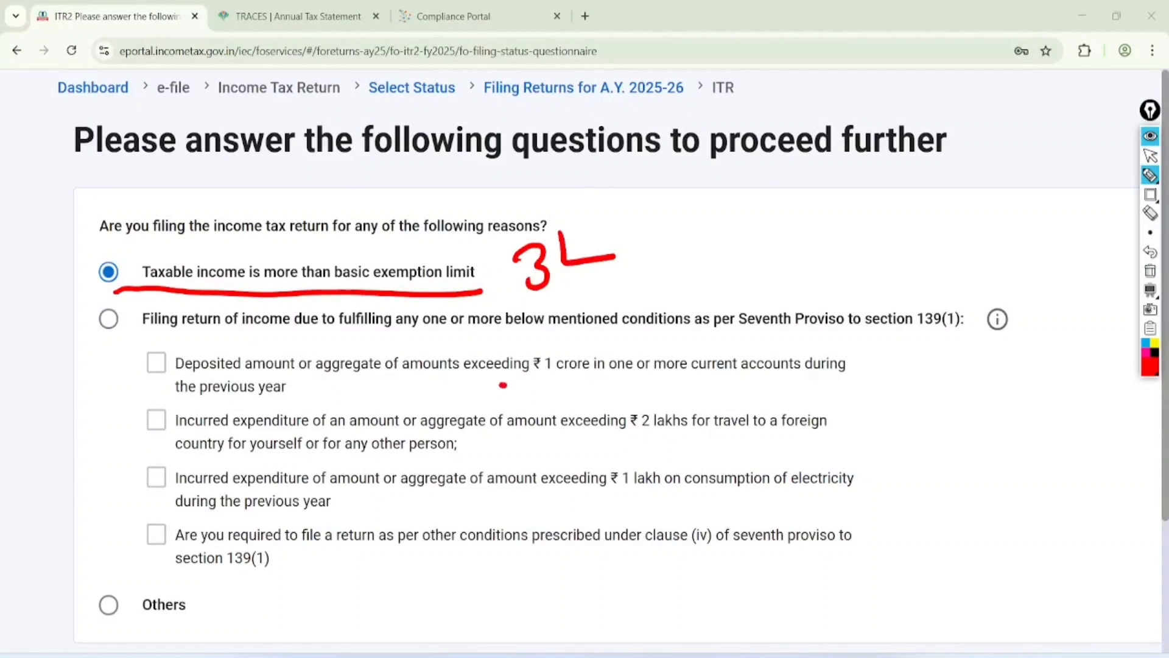
pyautogui.moveTo(503, 385); pyautogui.dragTo(627, 372)
pyautogui.moveTo(576, 436); pyautogui.dragTo(728, 425)
pyautogui.moveTo(582, 503); pyautogui.dragTo(697, 492)
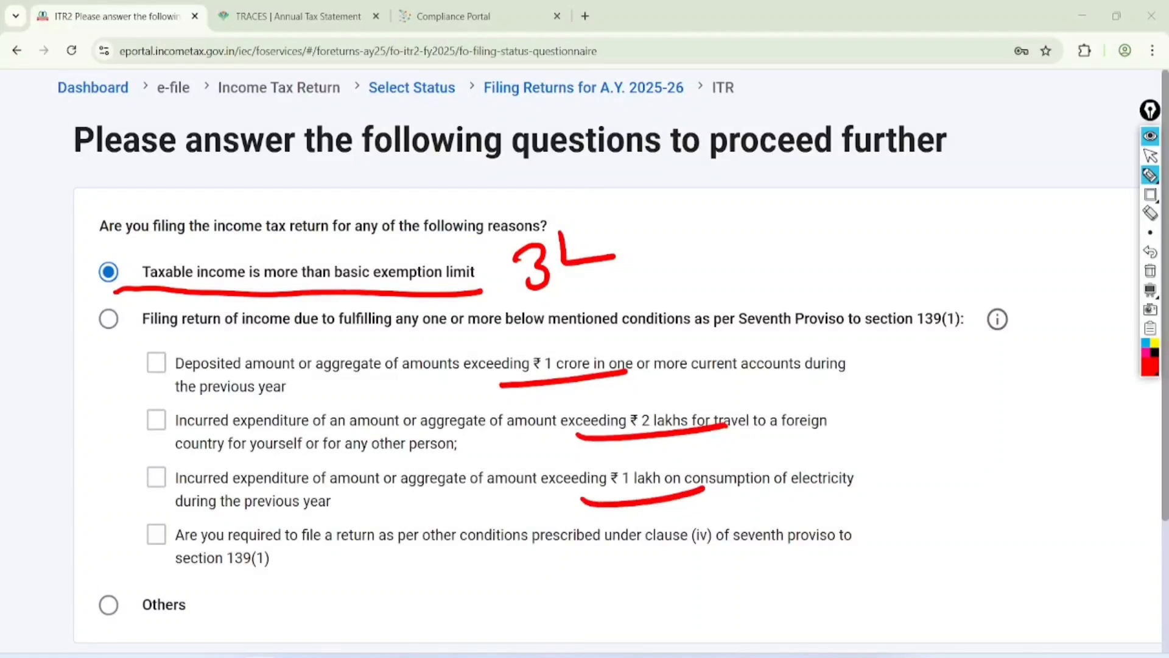
pyautogui.moveTo(98, 602); pyautogui.dragTo(195, 516)
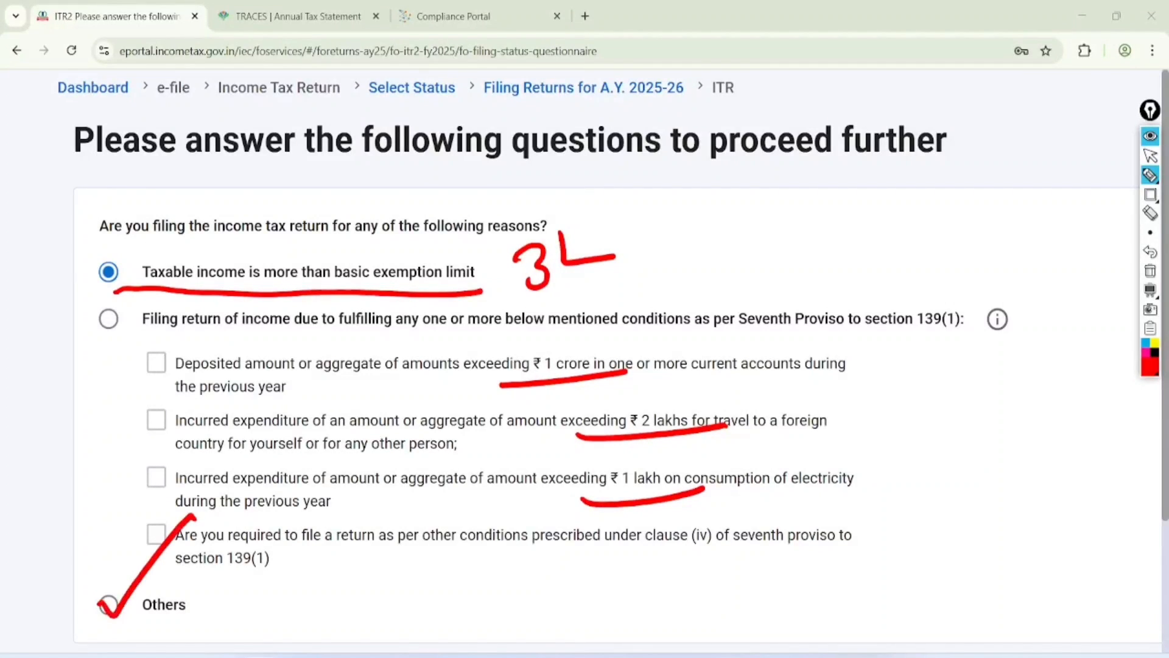
pyautogui.click(1150, 156)
pyautogui.click(1151, 271)
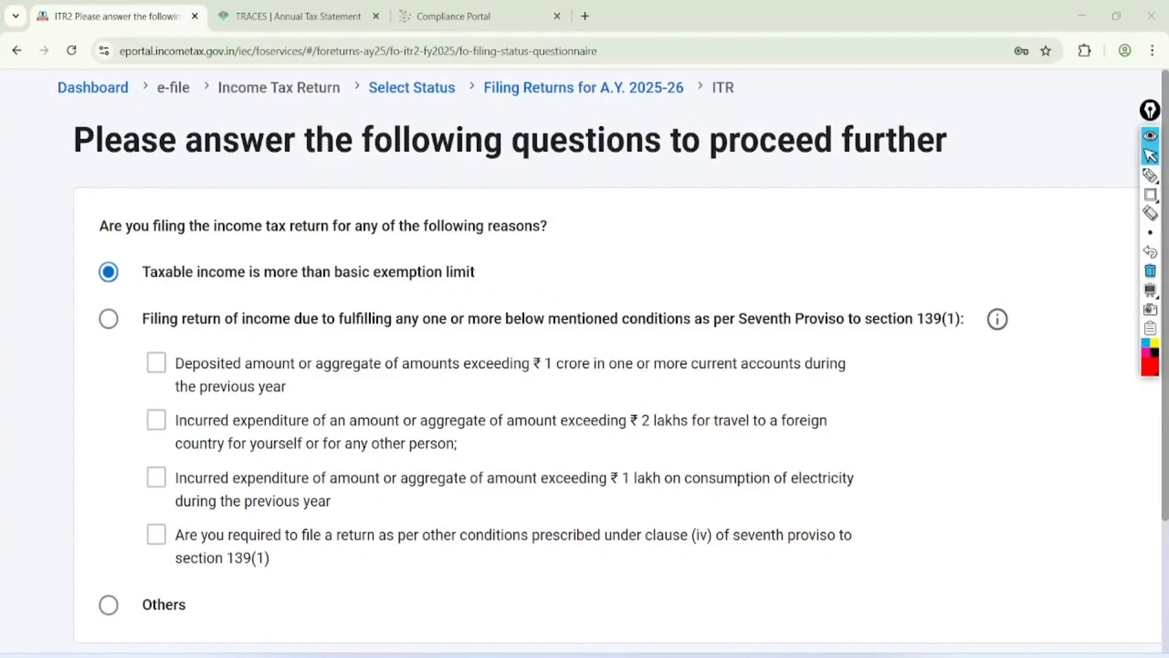
# Select Others as the reason for filing the income tax return and continue to schedule selection
pyautogui.click(110, 604)
pyautogui.scroll(-4, 110, 605)
pyautogui.click(1131, 459)
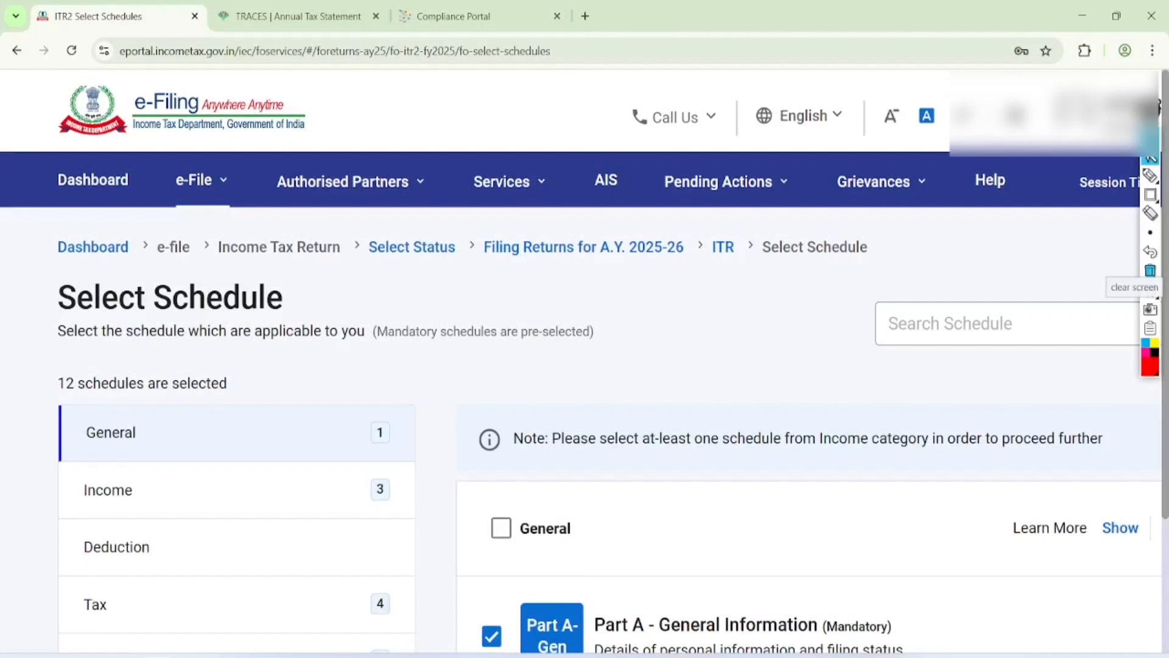
# Circle the selected-schedules line and tick the General, Income, Deduction, Tax and Others categories in red, and clear the marks
pyautogui.scroll(-3, 584, 366)
pyautogui.click(1151, 176)
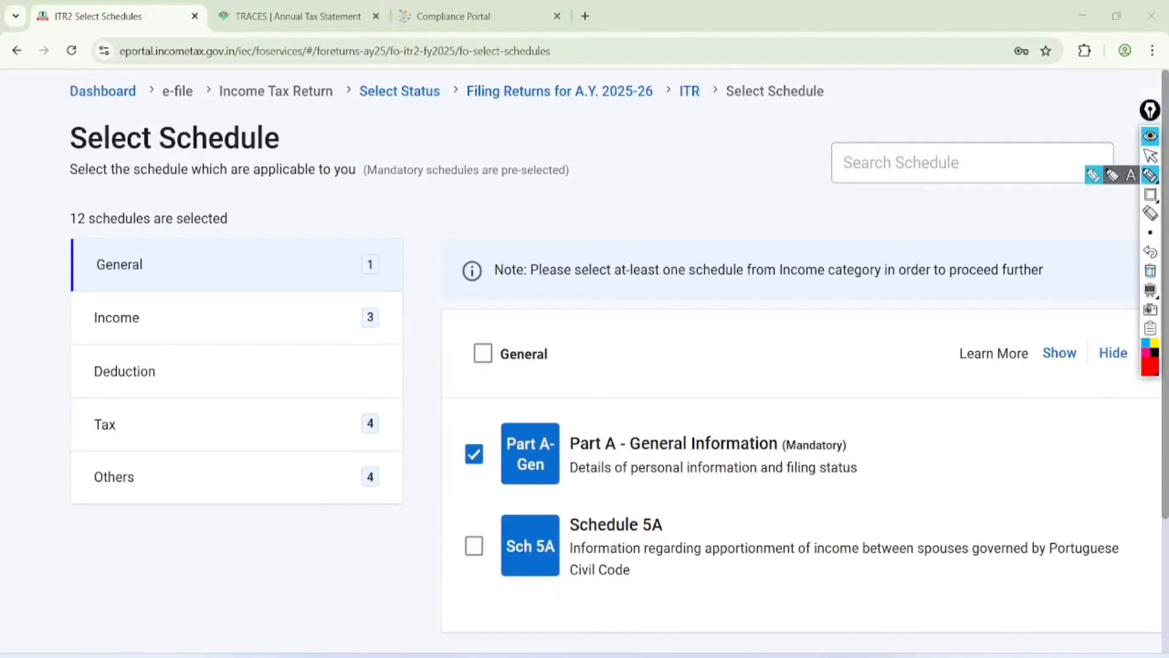
pyautogui.moveTo(253, 160)
pyautogui.mouseDown()
pyautogui.moveTo(159, 142)
pyautogui.moveTo(58, 229)
pyautogui.moveTo(194, 182)
pyautogui.mouseUp()
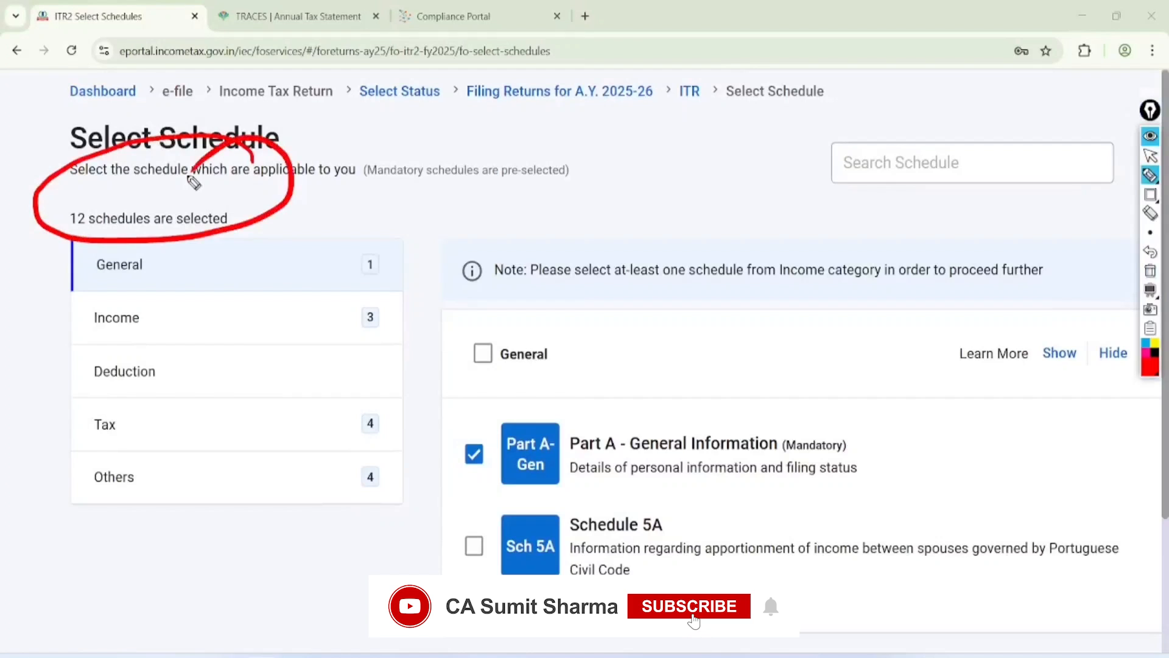
pyautogui.moveTo(282, 254); pyautogui.dragTo(405, 199)
pyautogui.moveTo(298, 304); pyautogui.dragTo(422, 277)
pyautogui.moveTo(309, 369); pyautogui.dragTo(409, 333)
pyautogui.moveTo(312, 421); pyautogui.dragTo(411, 381)
pyautogui.moveTo(323, 478); pyautogui.dragTo(420, 435)
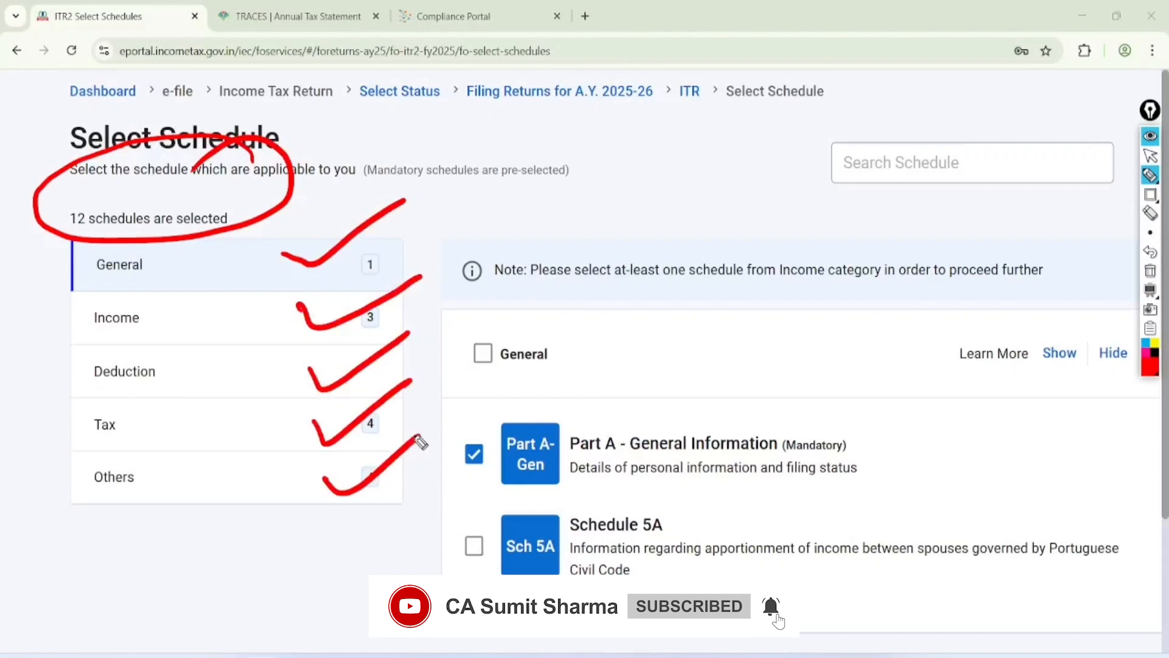
pyautogui.click(1150, 156)
pyautogui.click(1151, 271)
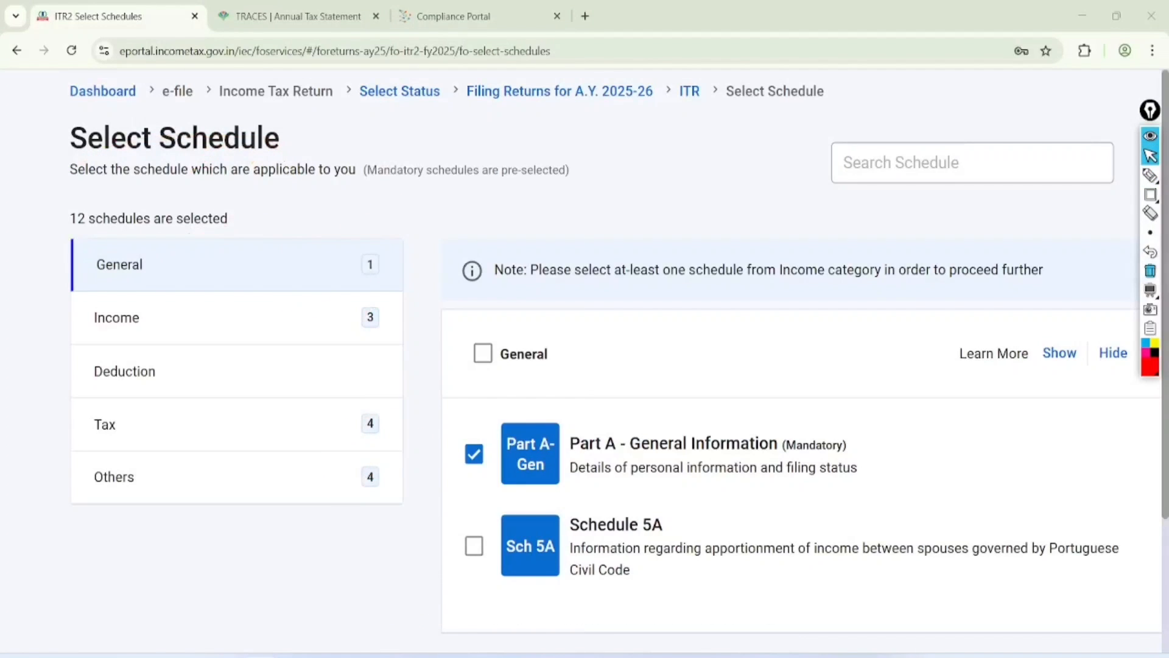
# Open the Income category of schedules for the return and bring its schedule list into view
pyautogui.click(237, 317)
pyautogui.scroll(-5, 584, 365)
pyautogui.hscroll(1, 585, 365)
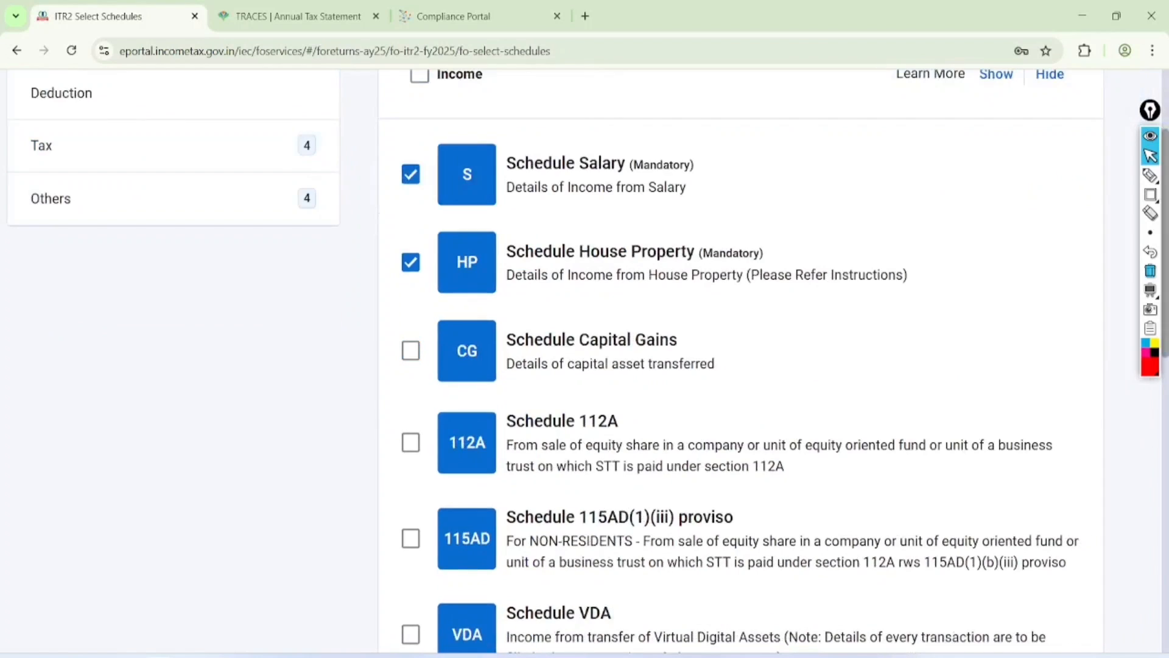
# Circle Schedule Salary and Schedule House Property in red, and clear the marks
pyautogui.click(1151, 175)
pyautogui.moveTo(711, 122)
pyautogui.mouseDown()
pyautogui.moveTo(627, 108)
pyautogui.moveTo(694, 111)
pyautogui.moveTo(625, 119)
pyautogui.mouseUp()
pyautogui.moveTo(734, 225)
pyautogui.mouseDown()
pyautogui.moveTo(682, 224)
pyautogui.moveTo(454, 316)
pyautogui.moveTo(670, 230)
pyautogui.mouseUp()
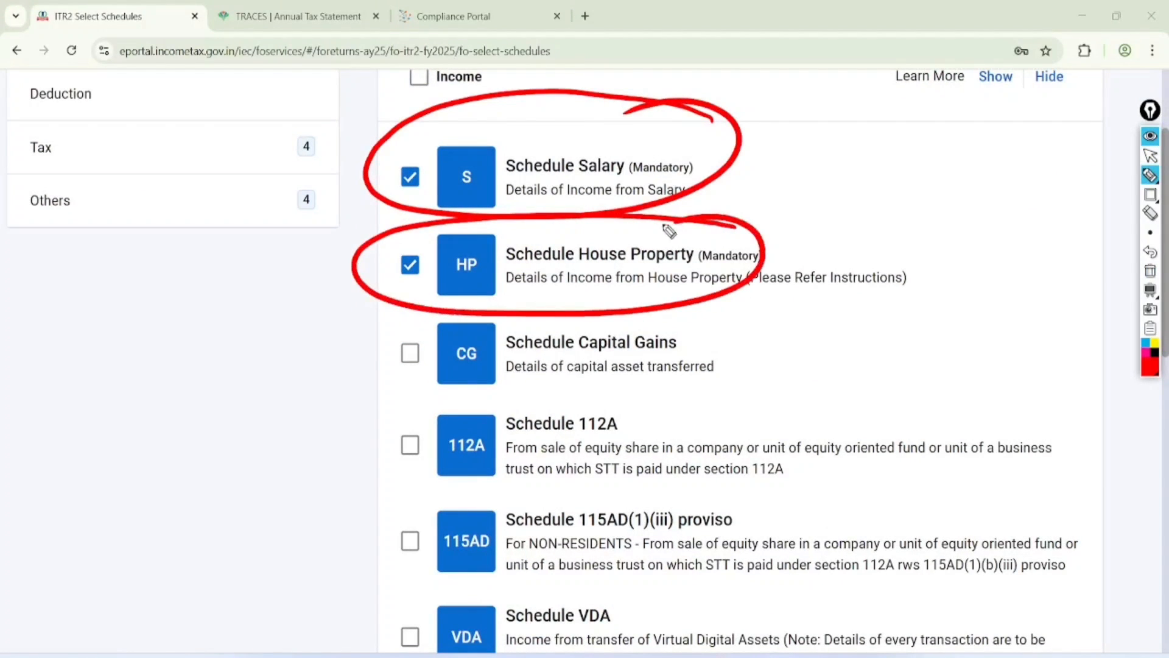
pyautogui.click(1150, 156)
pyautogui.click(1150, 271)
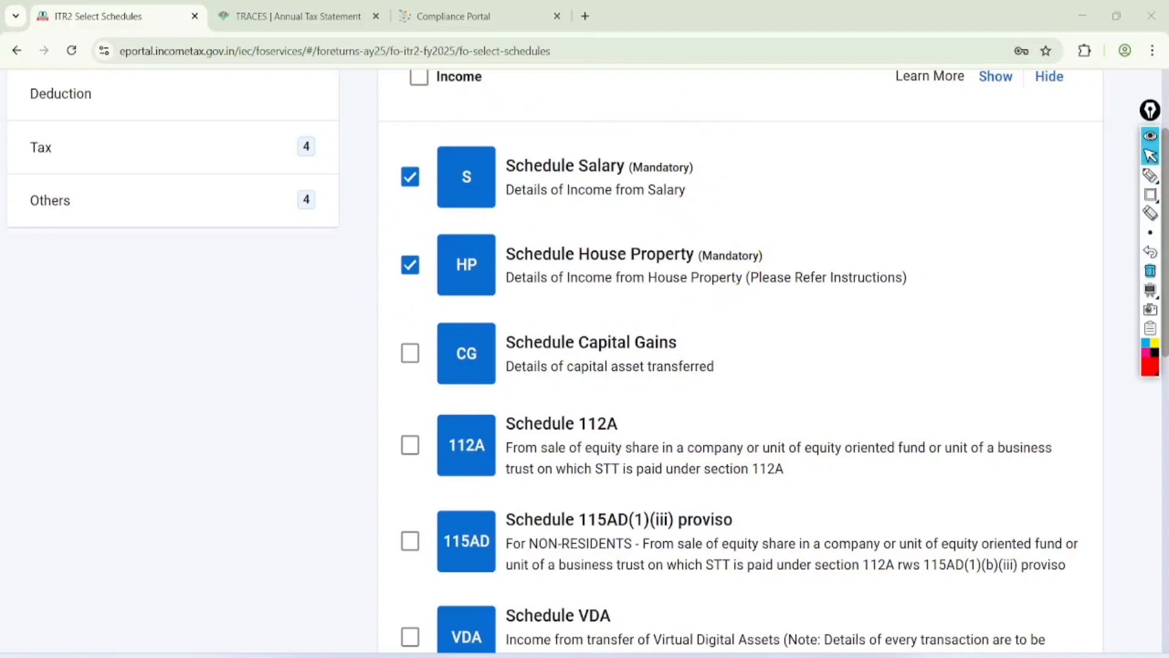
# Deselect Schedule House Property, select Schedule Capital Gains and Schedule 112A, and continue with the chosen schedules
pyautogui.click(410, 265)
pyautogui.click(411, 353)
pyautogui.click(411, 446)
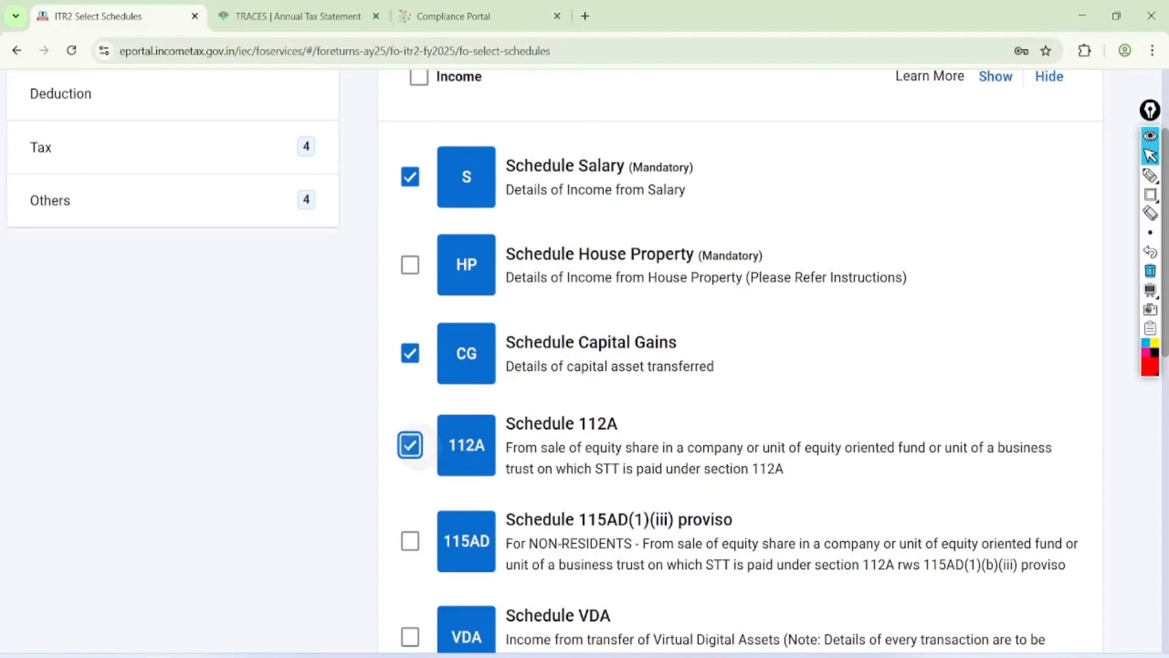
pyautogui.scroll(-4, 609, 365)
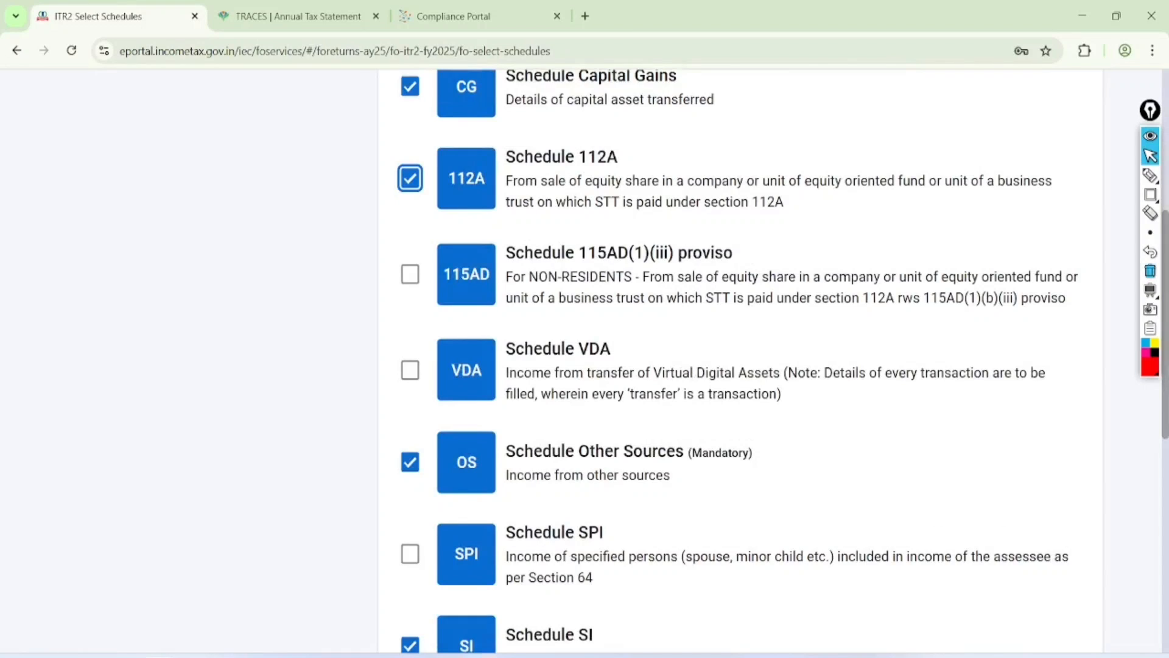
pyautogui.scroll(-10, 609, 365)
pyautogui.click(1039, 447)
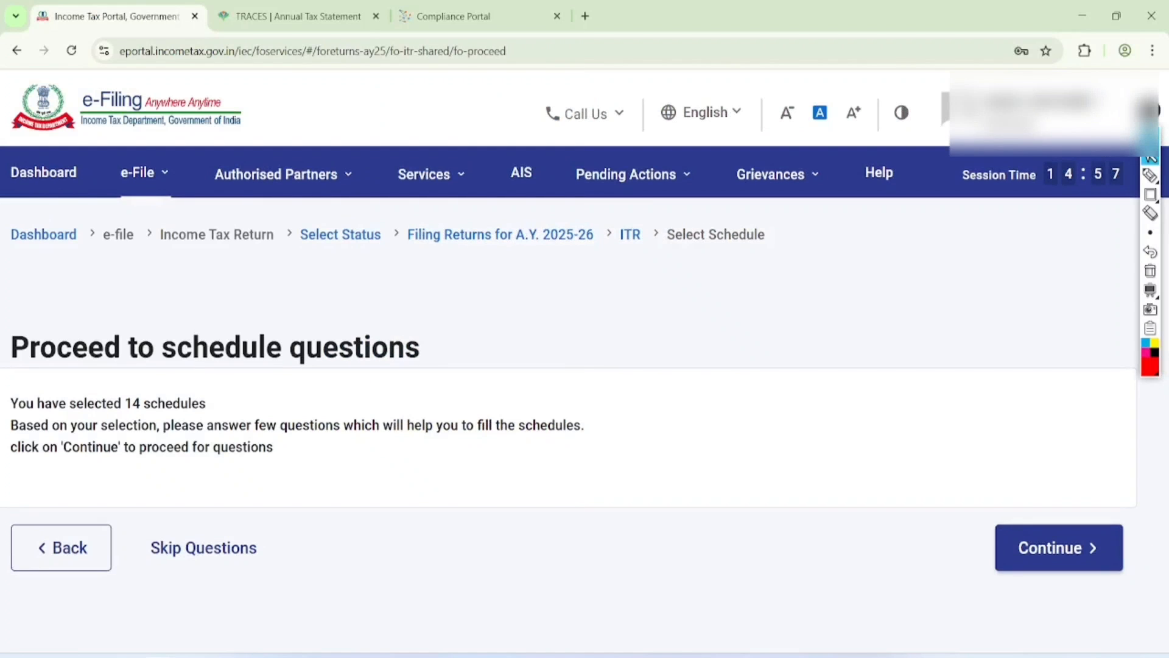
# Circle the Continue and Skip Questions options in red, and clear the marks
pyautogui.hscroll(-1, 584, 365)
pyautogui.hscroll(1, 585, 366)
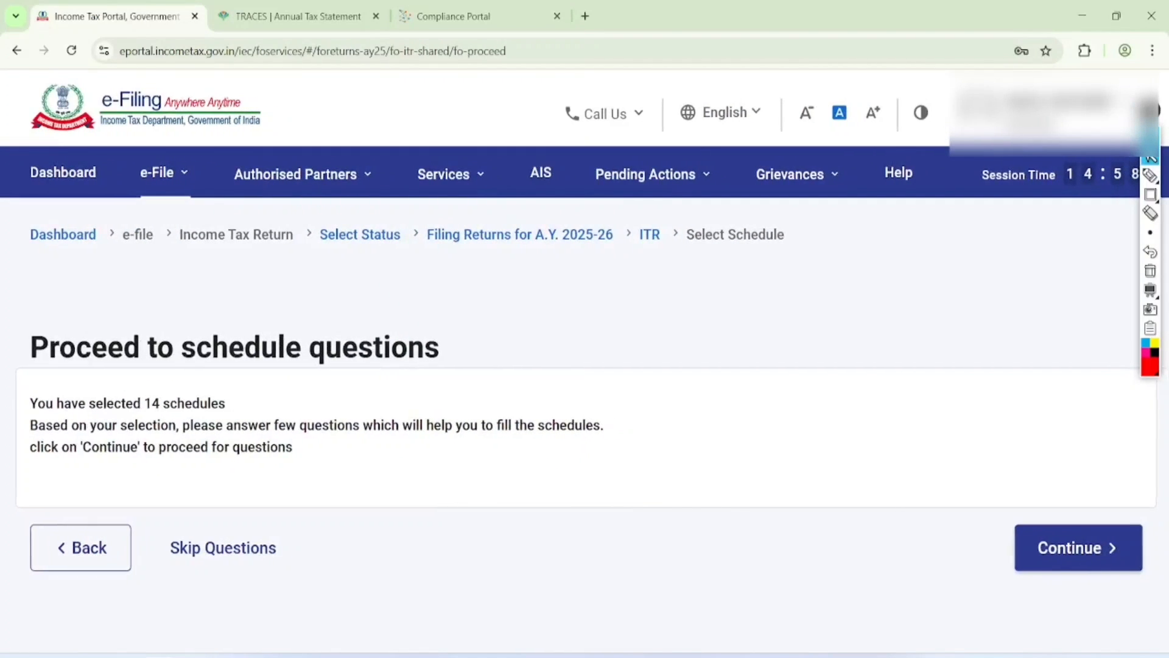
pyautogui.click(1150, 175)
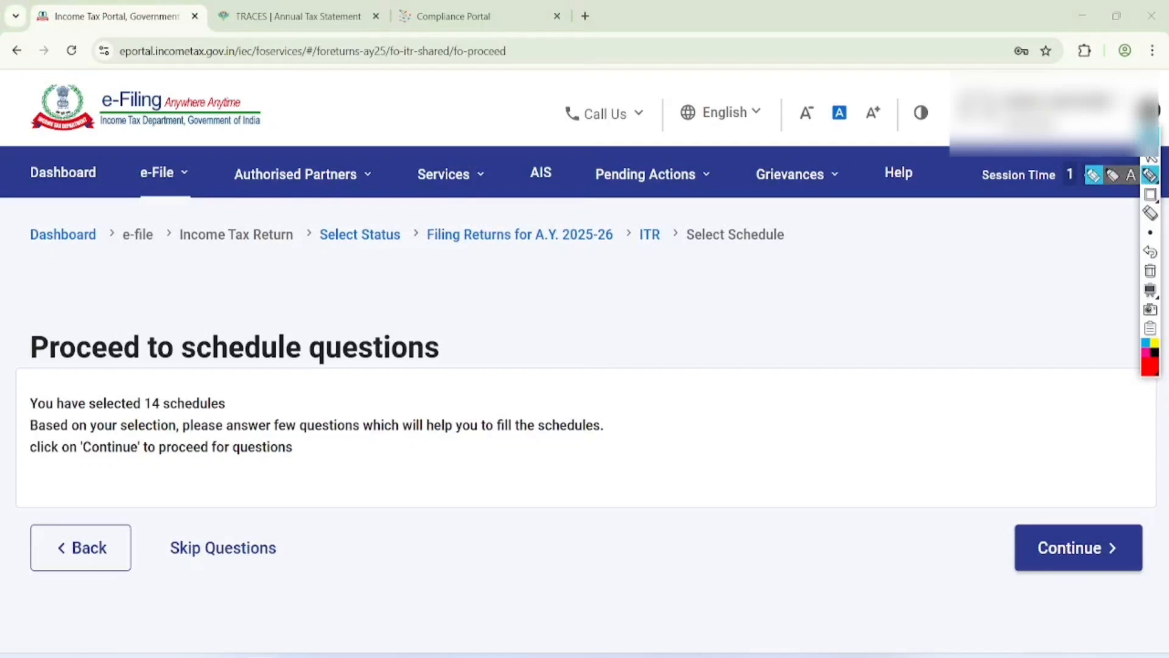
pyautogui.moveTo(1108, 481)
pyautogui.mouseDown()
pyautogui.moveTo(1069, 462)
pyautogui.moveTo(1012, 461)
pyautogui.mouseUp()
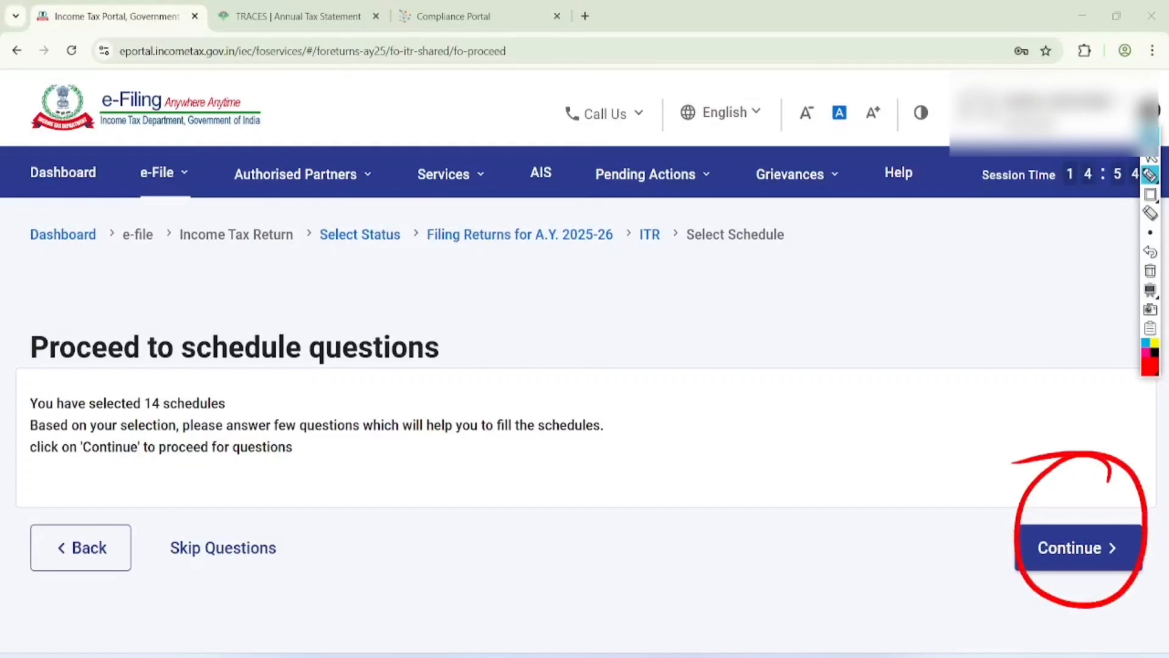
pyautogui.moveTo(301, 471)
pyautogui.mouseDown()
pyautogui.moveTo(334, 512)
pyautogui.moveTo(234, 479)
pyautogui.mouseUp()
pyautogui.click(1150, 159)
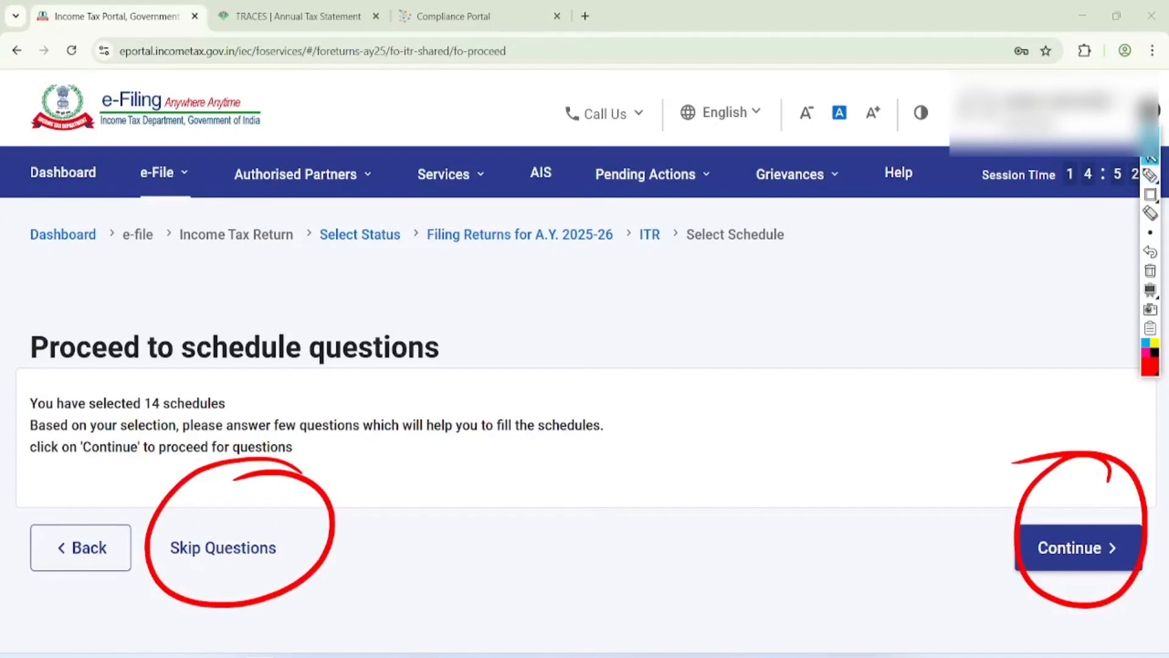
pyautogui.click(1149, 270)
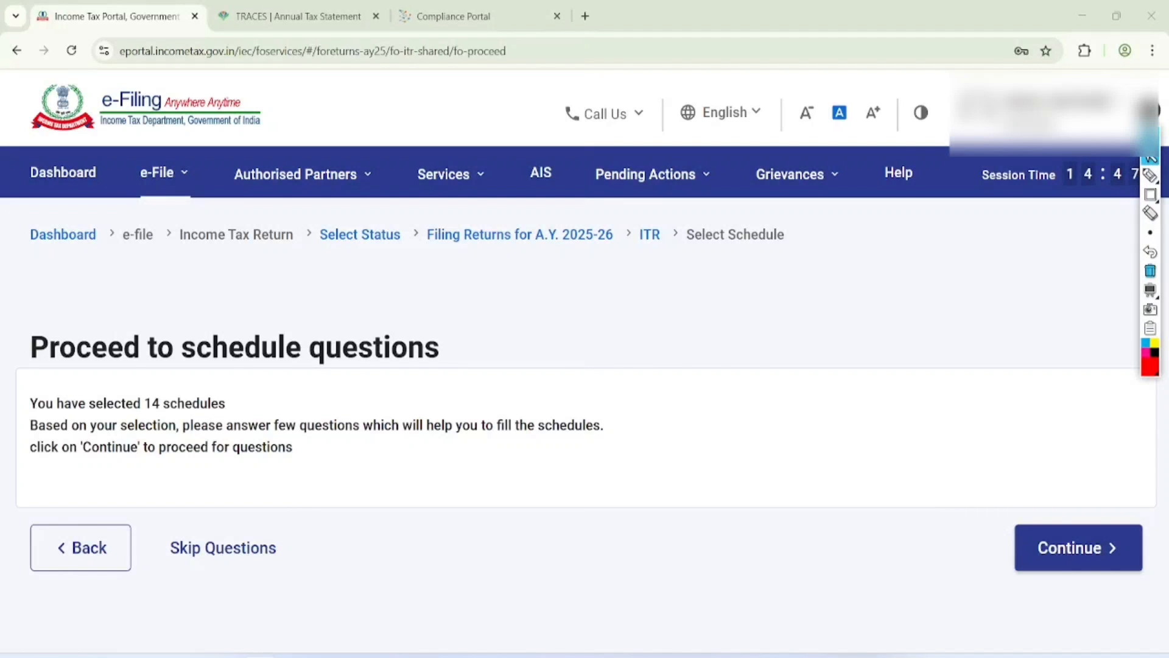
# Skip the schedule questions and go to the Return Summary
pyautogui.click(223, 548)
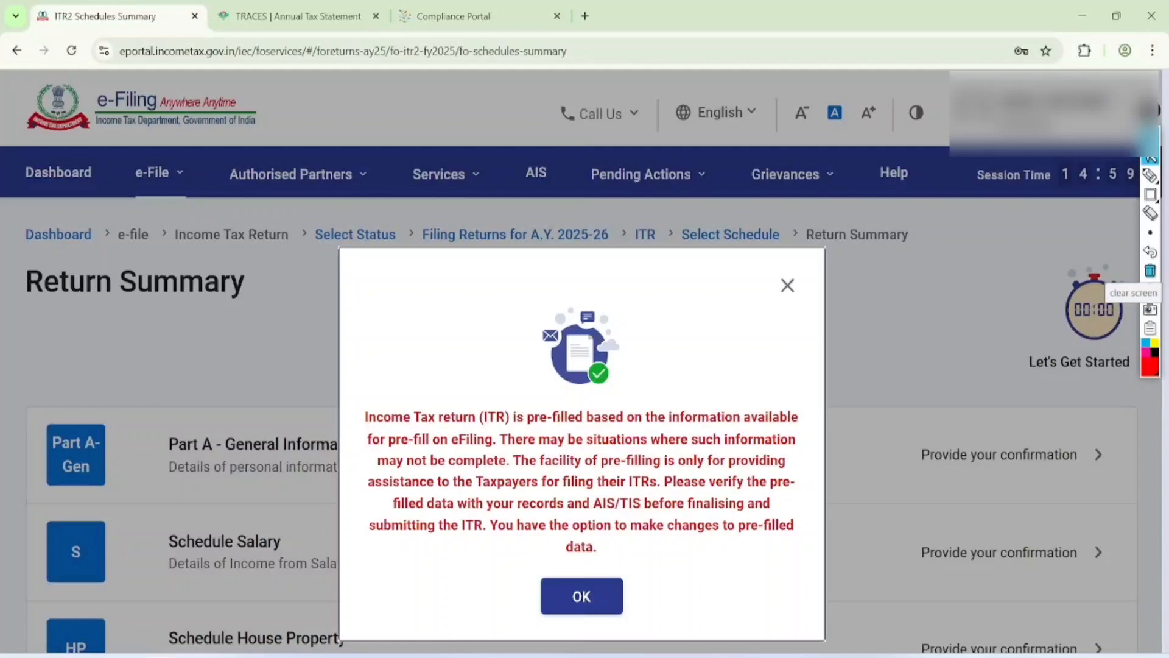
pyautogui.scroll(2, 775, 440)
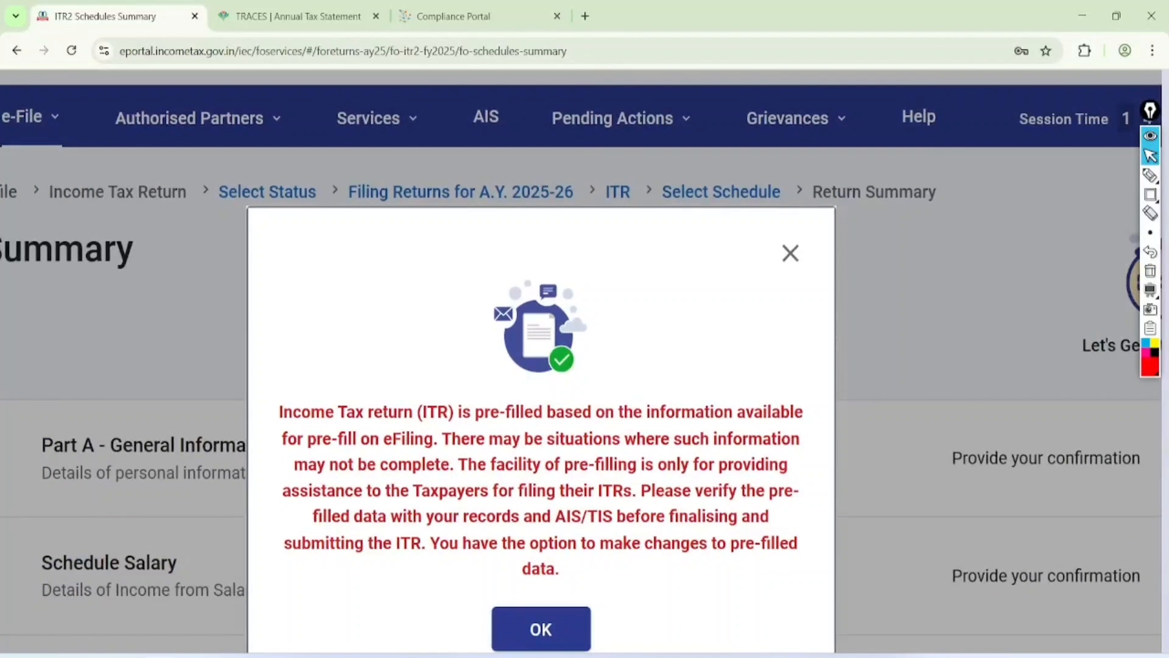
# Underline the first line of the pre-filled ITR notice in red, and write AIS and 26AS with a circle around them
pyautogui.click(1151, 176)
pyautogui.moveTo(249, 434); pyautogui.dragTo(642, 419)
pyautogui.moveTo(263, 283)
pyautogui.mouseDown()
pyautogui.moveTo(273, 234)
pyautogui.moveTo(287, 267)
pyautogui.mouseUp()
pyautogui.moveTo(266, 261); pyautogui.dragTo(296, 267)
pyautogui.moveTo(318, 212); pyautogui.dragTo(304, 252)
pyautogui.moveTo(290, 286)
pyautogui.mouseDown()
pyautogui.moveTo(280, 306)
pyautogui.moveTo(315, 312)
pyautogui.mouseUp()
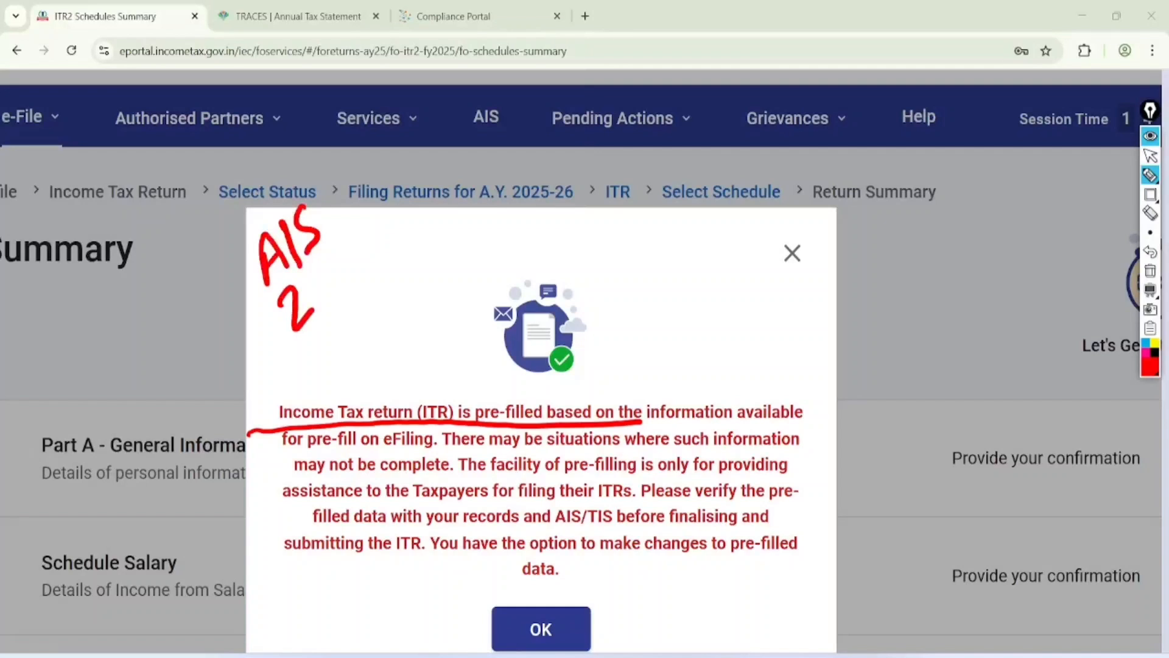
pyautogui.moveTo(330, 263)
pyautogui.mouseDown()
pyautogui.moveTo(318, 291)
pyautogui.moveTo(357, 280)
pyautogui.mouseUp()
pyautogui.moveTo(369, 234); pyautogui.dragTo(359, 277)
pyautogui.moveTo(323, 334); pyautogui.dragTo(377, 284)
pyautogui.moveTo(338, 341); pyautogui.dragTo(373, 303)
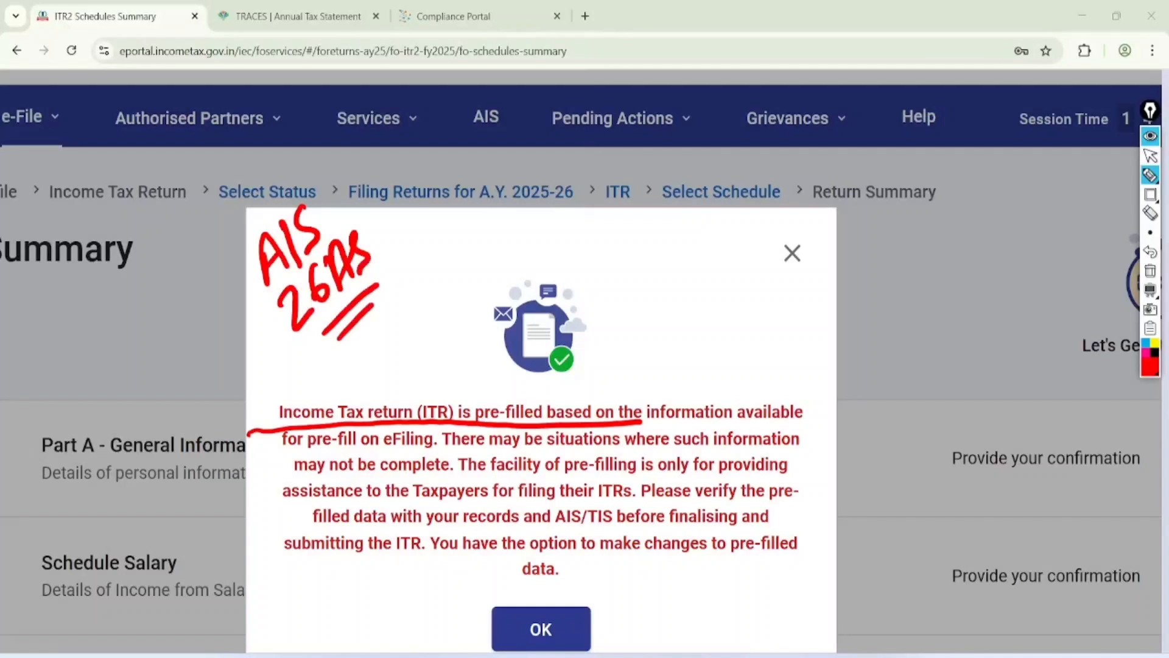
pyautogui.moveTo(368, 198)
pyautogui.mouseDown()
pyautogui.moveTo(341, 364)
pyautogui.moveTo(274, 207)
pyautogui.mouseUp()
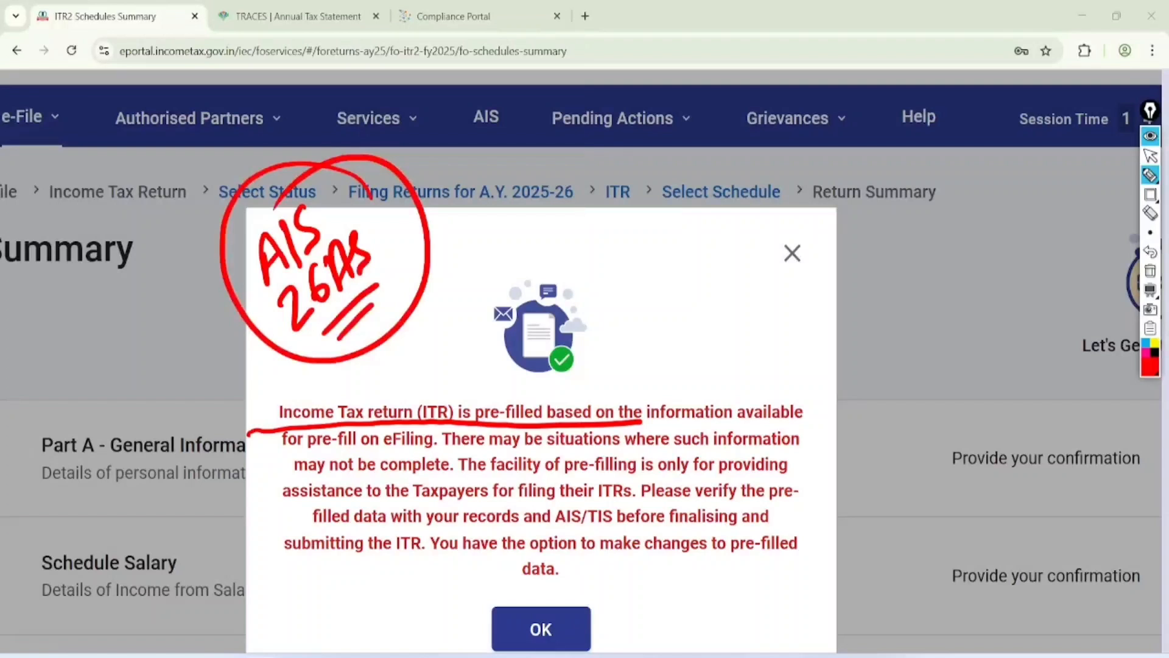
# Write Shares in red over the notice, double-underline and circle it, and clear all marks
pyautogui.moveTo(639, 221)
pyautogui.mouseDown()
pyautogui.moveTo(620, 268)
pyautogui.moveTo(670, 222)
pyautogui.moveTo(687, 179)
pyautogui.moveTo(687, 206)
pyautogui.mouseUp()
pyautogui.moveTo(734, 165); pyautogui.dragTo(705, 196)
pyautogui.moveTo(646, 277)
pyautogui.mouseDown()
pyautogui.moveTo(730, 208)
pyautogui.moveTo(726, 237)
pyautogui.mouseUp()
pyautogui.moveTo(734, 146)
pyautogui.mouseDown()
pyautogui.moveTo(621, 146)
pyautogui.moveTo(740, 128)
pyautogui.moveTo(679, 140)
pyautogui.mouseUp()
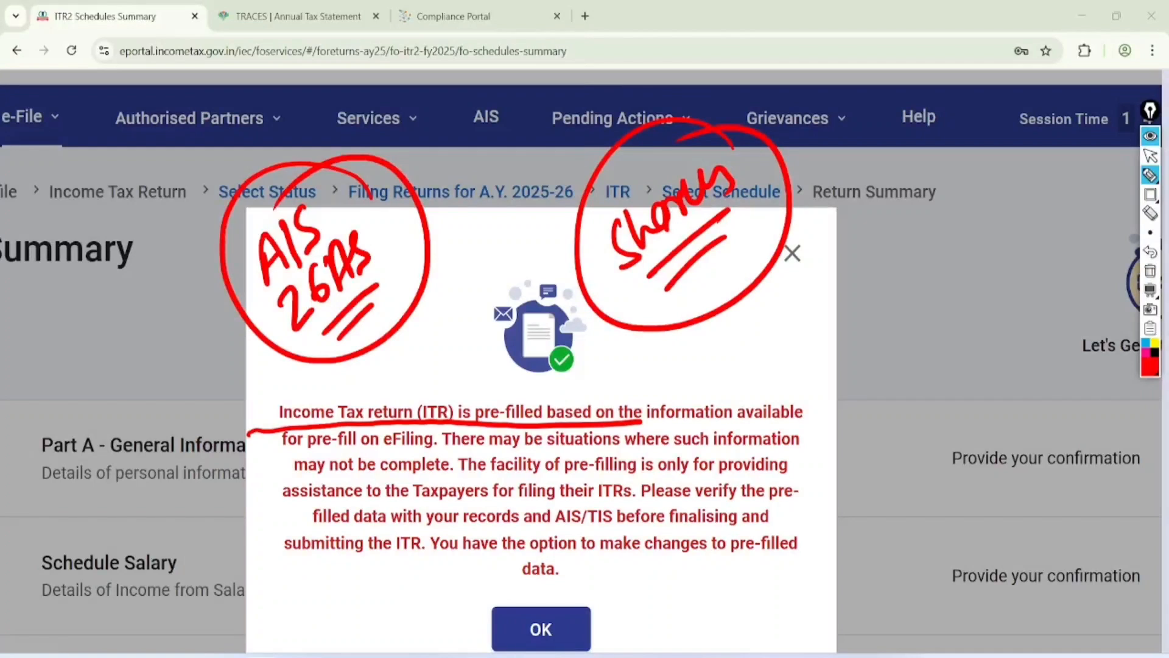
pyautogui.click(1150, 155)
pyautogui.click(1151, 271)
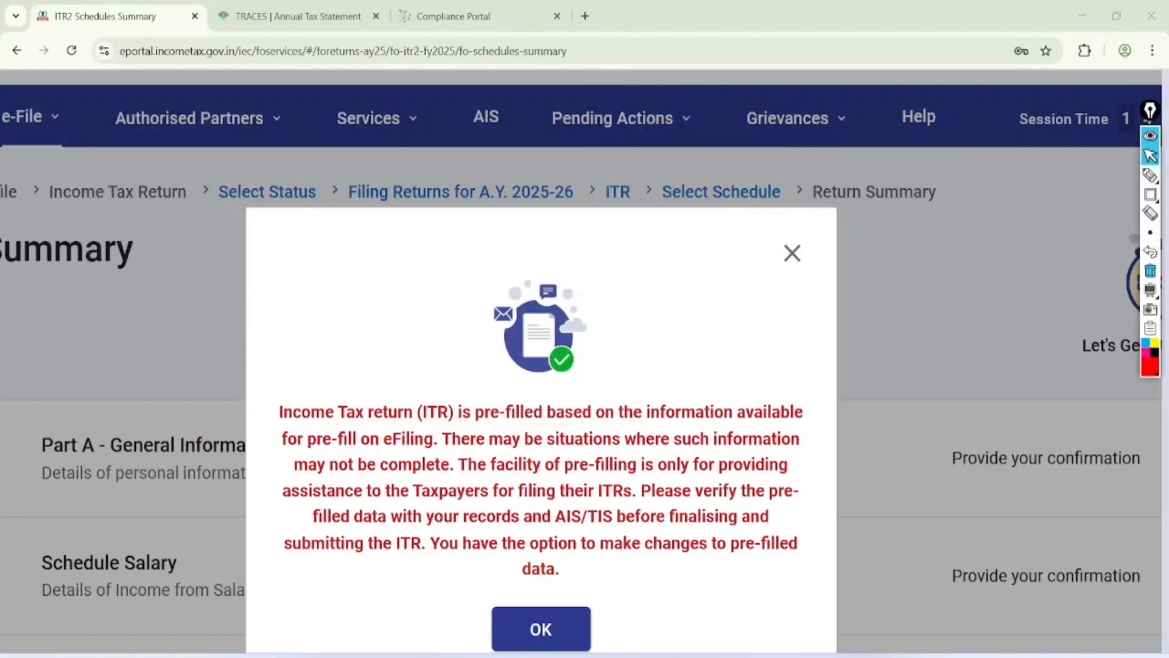
# Acknowledge the pre-filled data notice and open Part A - General Information from the Return Summary
pyautogui.click(552, 626)
pyautogui.scroll(-3, 585, 366)
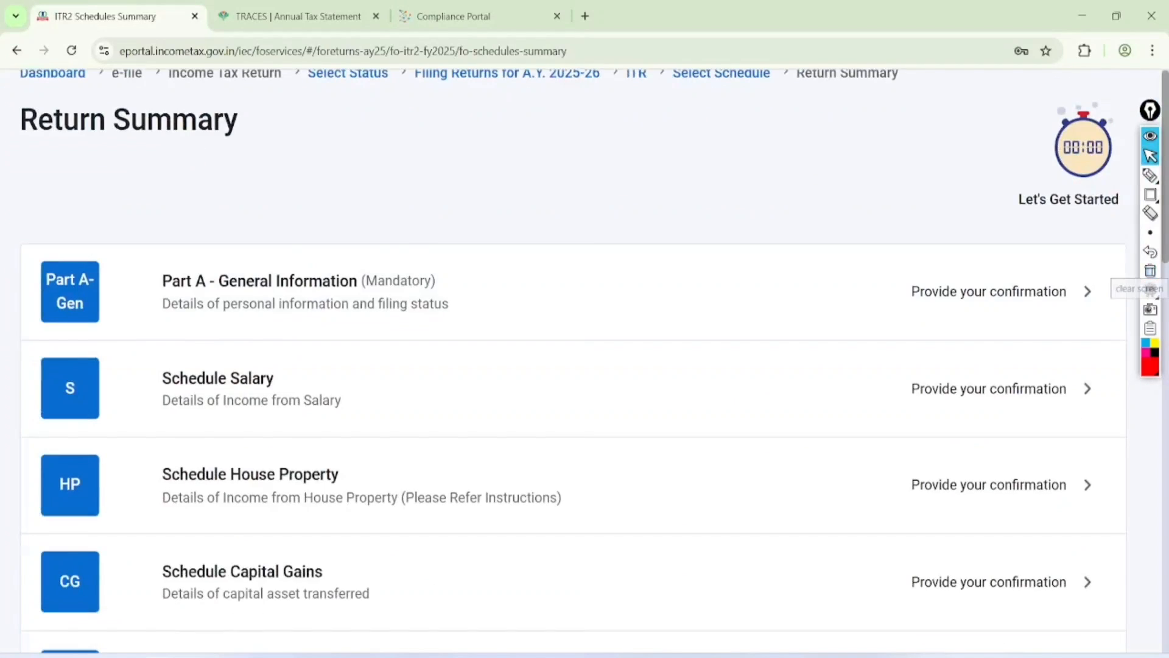
pyautogui.scroll(-2, 585, 365)
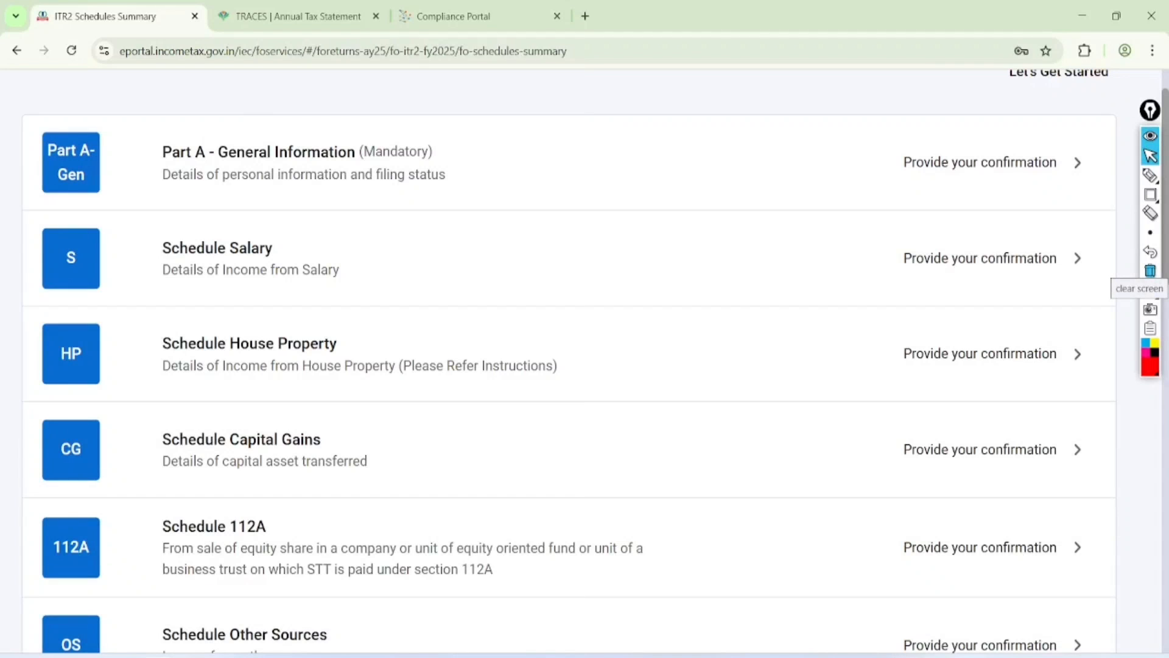
pyautogui.click(1078, 162)
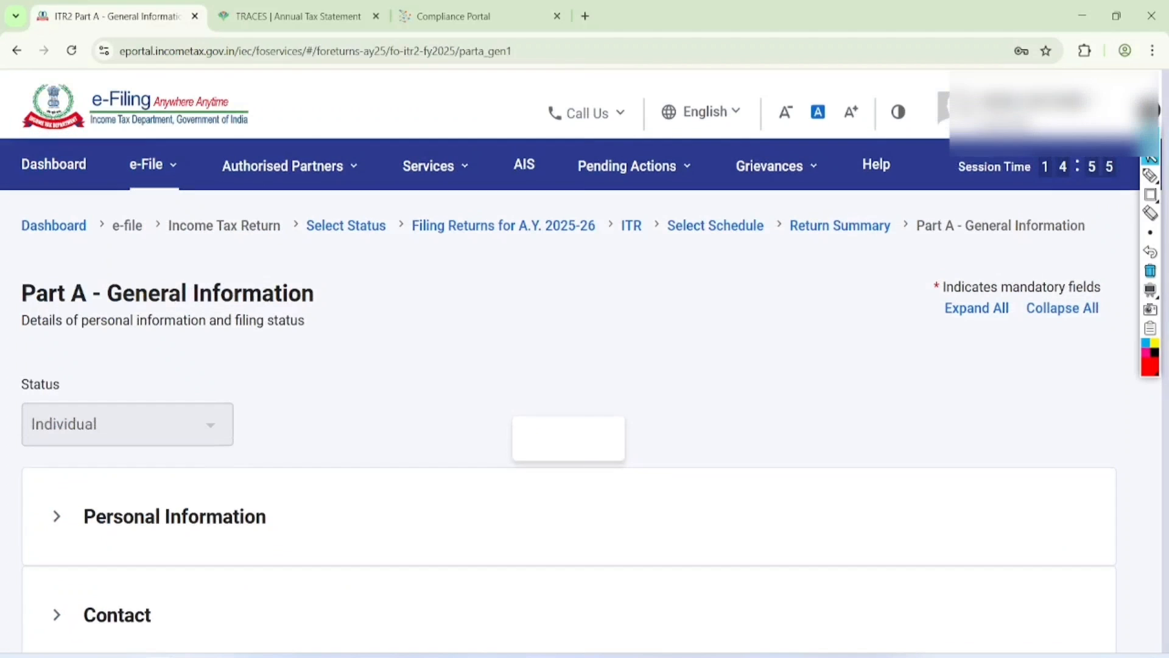
# Mark the Personal Information, Contact and Filing Status sections in red, and clear the marks
pyautogui.scroll(-2, 585, 366)
pyautogui.scroll(-2, 584, 365)
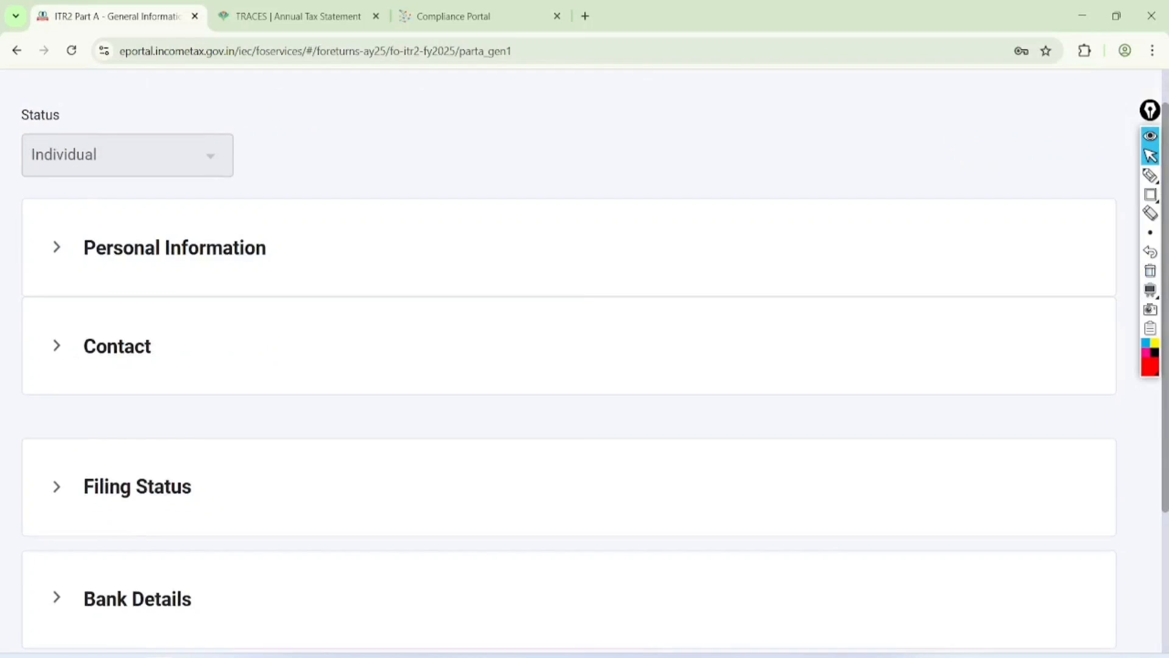
pyautogui.click(1151, 176)
pyautogui.moveTo(277, 142)
pyautogui.mouseDown()
pyautogui.moveTo(229, 235)
pyautogui.moveTo(172, 152)
pyautogui.mouseUp()
pyautogui.moveTo(146, 263)
pyautogui.mouseDown()
pyautogui.moveTo(61, 344)
pyautogui.moveTo(110, 257)
pyautogui.mouseUp()
pyautogui.moveTo(203, 416)
pyautogui.mouseDown()
pyautogui.moveTo(239, 437)
pyautogui.moveTo(359, 346)
pyautogui.mouseUp()
pyautogui.click(1151, 155)
pyautogui.click(1150, 270)
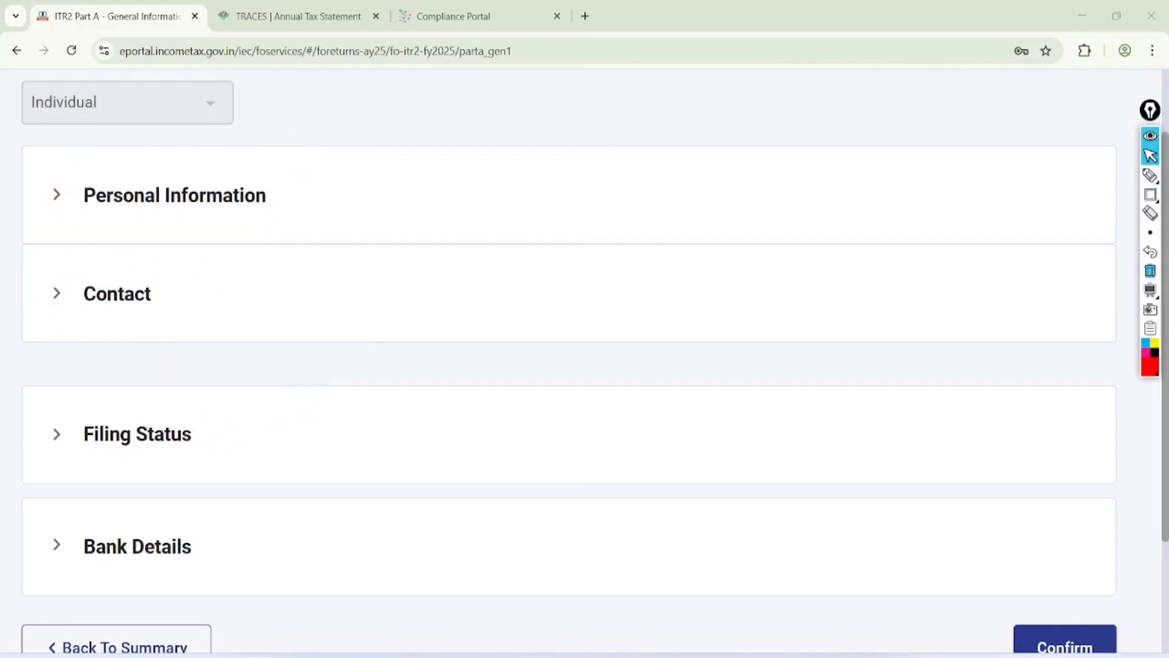
# Expand the Filing Status section and circle the 139(1) option and the 115BAC(6) opting-out wording in red
pyautogui.click(104, 426)
pyautogui.scroll(-5, 585, 341)
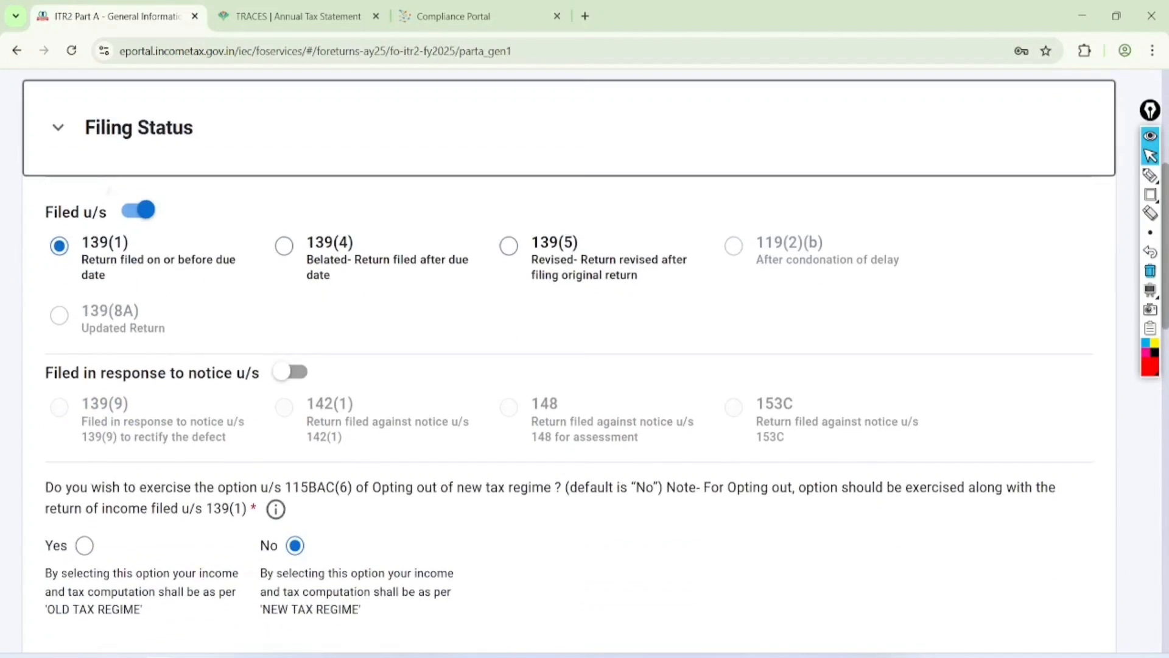
pyautogui.click(1150, 176)
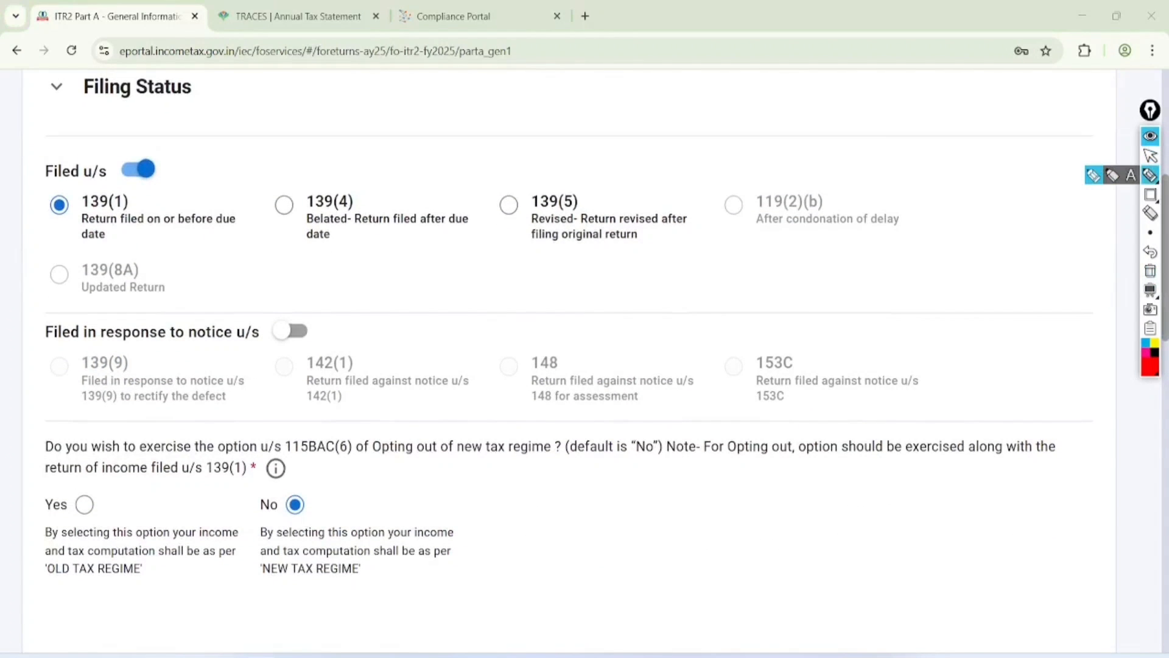
pyautogui.moveTo(97, 91)
pyautogui.mouseDown()
pyautogui.moveTo(188, 165)
pyautogui.moveTo(165, 262)
pyautogui.moveTo(131, 268)
pyautogui.moveTo(92, 163)
pyautogui.mouseUp()
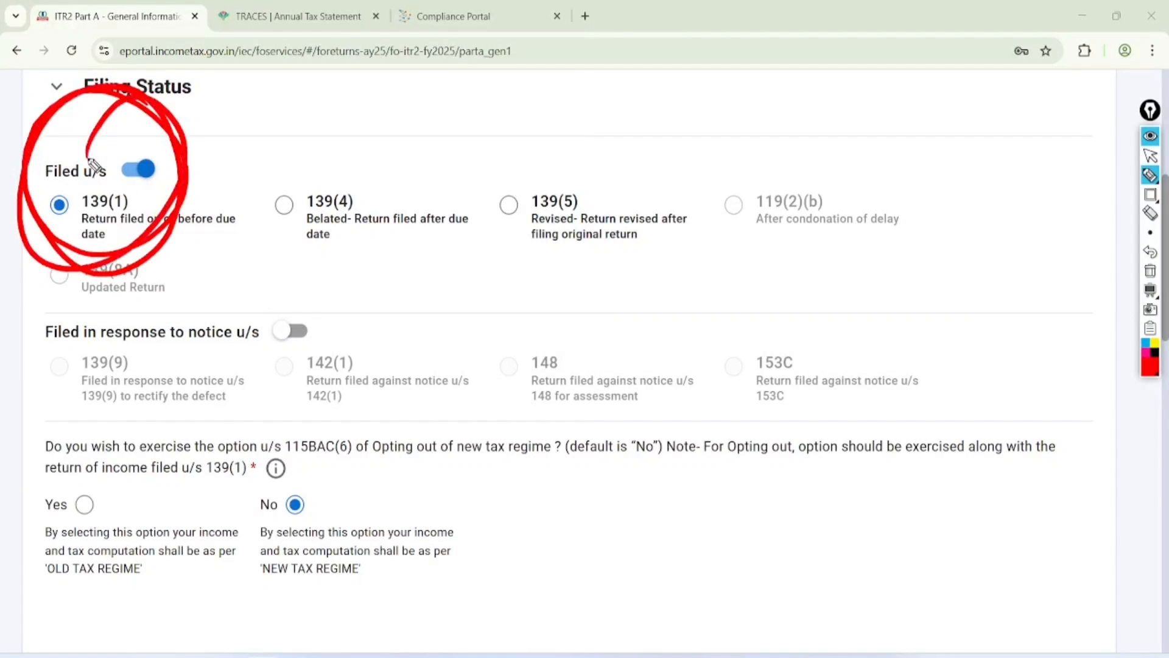
pyautogui.moveTo(291, 466)
pyautogui.mouseDown()
pyautogui.moveTo(567, 470)
pyautogui.moveTo(473, 407)
pyautogui.moveTo(270, 440)
pyautogui.moveTo(294, 479)
pyautogui.mouseUp()
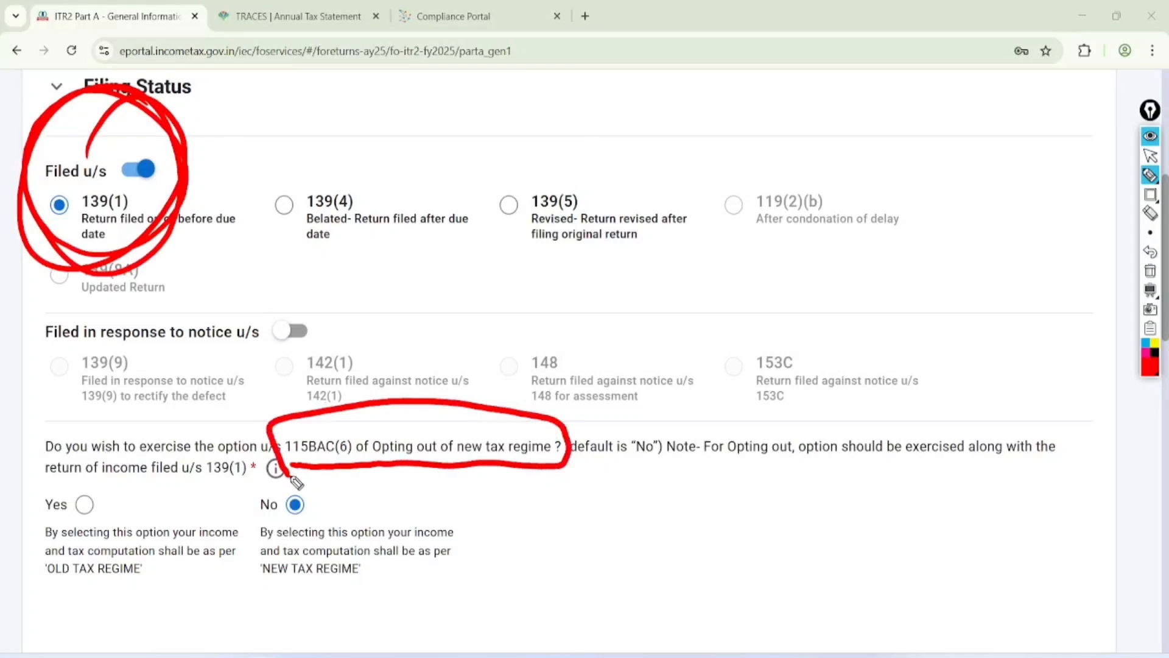
# Write and circle New in red, tick the No and Yes regime options, underline both regime names, and clear the marks
pyautogui.moveTo(451, 307)
pyautogui.mouseDown()
pyautogui.moveTo(483, 303)
pyautogui.moveTo(523, 253)
pyautogui.moveTo(541, 258)
pyautogui.mouseUp()
pyautogui.moveTo(478, 331); pyautogui.dragTo(535, 282)
pyautogui.moveTo(567, 183)
pyautogui.mouseDown()
pyautogui.moveTo(509, 180)
pyautogui.moveTo(500, 206)
pyautogui.moveTo(490, 202)
pyautogui.mouseUp()
pyautogui.moveTo(296, 499); pyautogui.dragTo(419, 424)
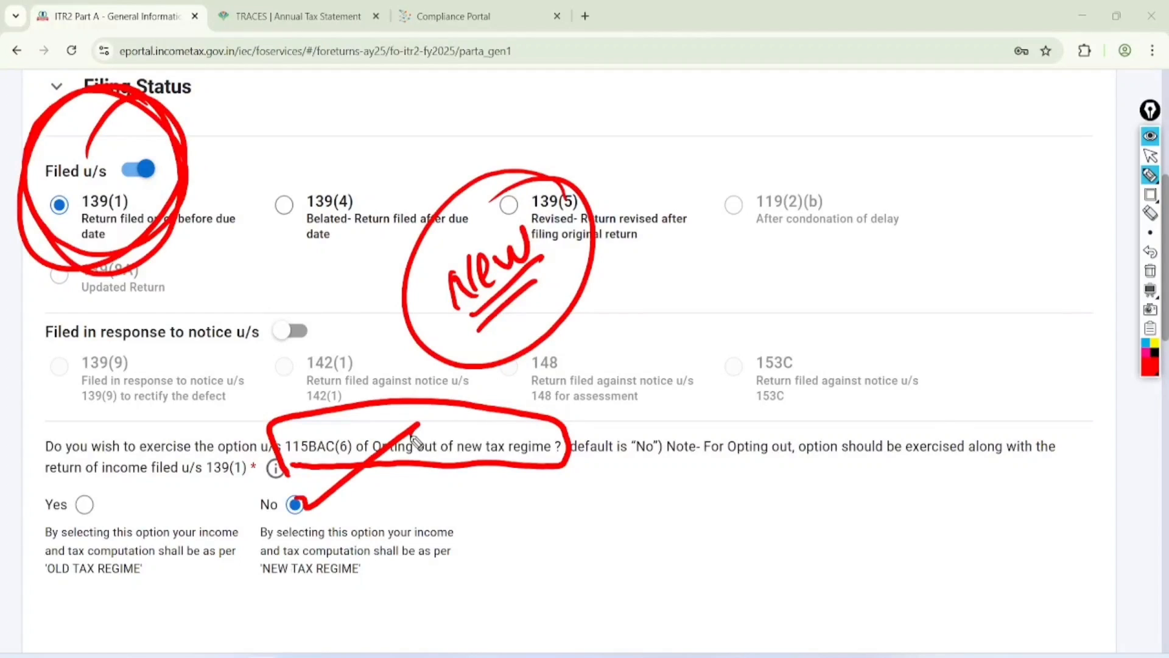
pyautogui.moveTo(286, 592)
pyautogui.mouseDown()
pyautogui.moveTo(342, 596)
pyautogui.moveTo(313, 605)
pyautogui.moveTo(363, 586)
pyautogui.mouseUp()
pyautogui.moveTo(85, 505); pyautogui.dragTo(210, 406)
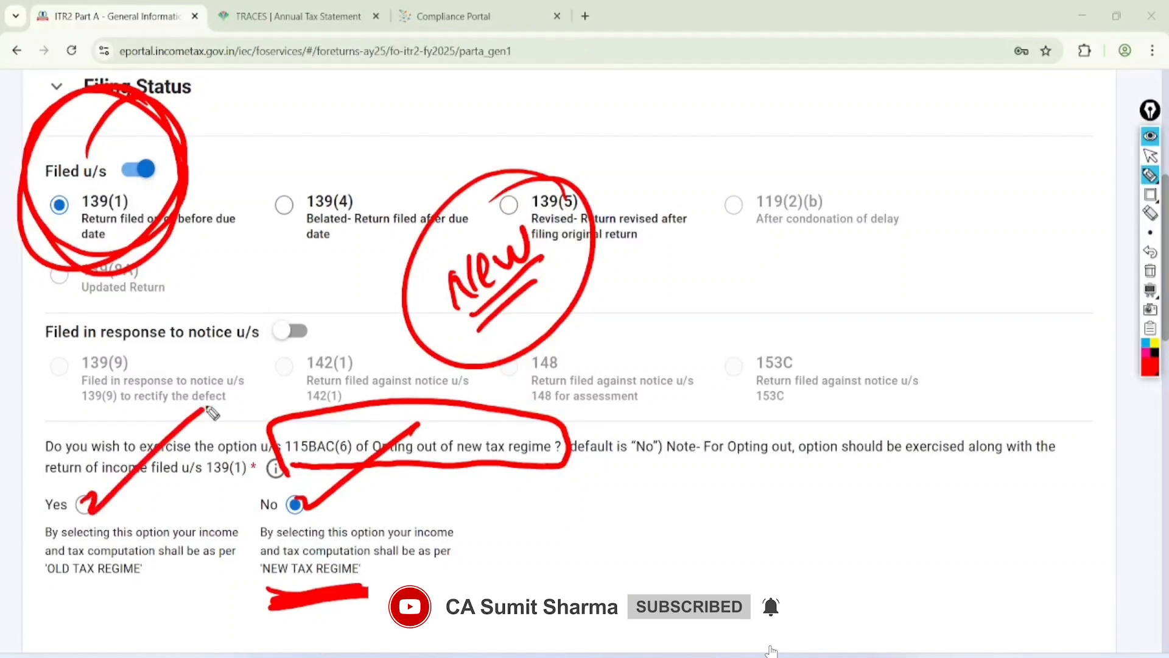
pyautogui.moveTo(43, 588); pyautogui.dragTo(171, 574)
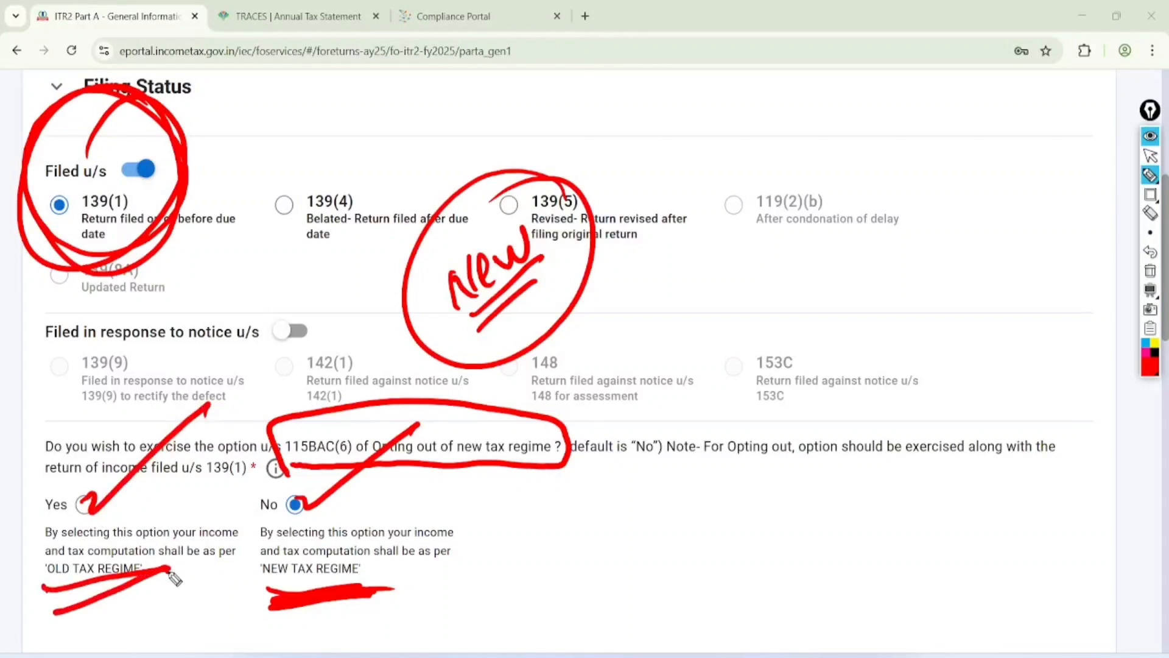
pyautogui.click(1150, 158)
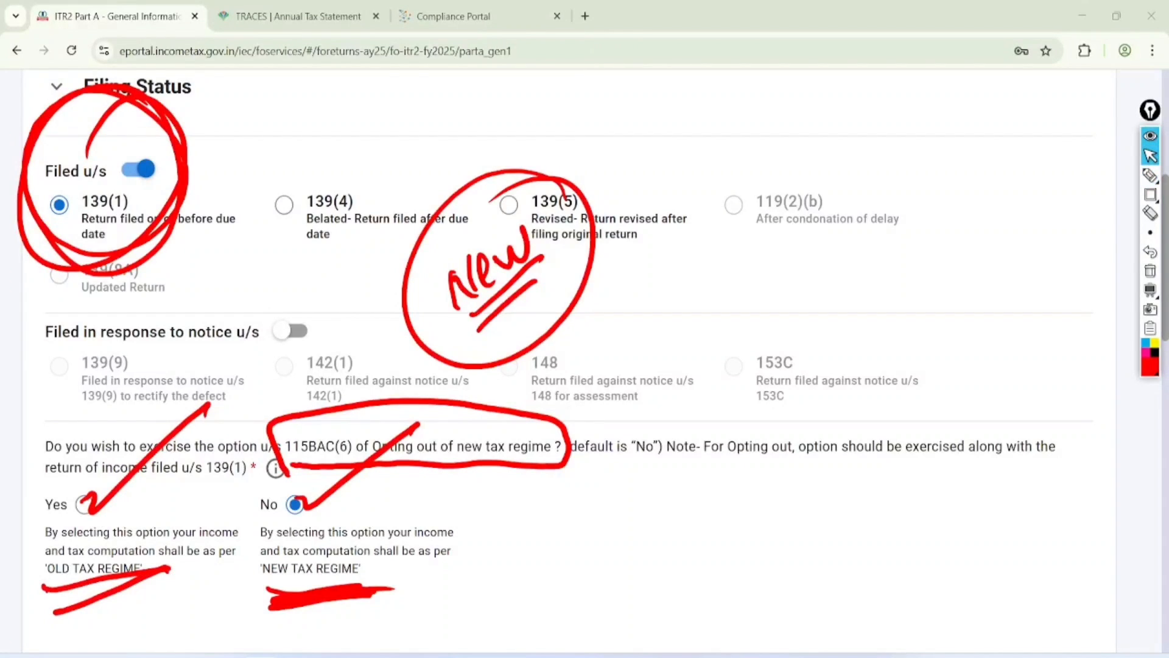
pyautogui.click(1150, 271)
# Set the residential status to Resident, with the condition of being in India for 182 days or more during the previous year [section 6(1)(a)]
pyautogui.scroll(-10, 585, 365)
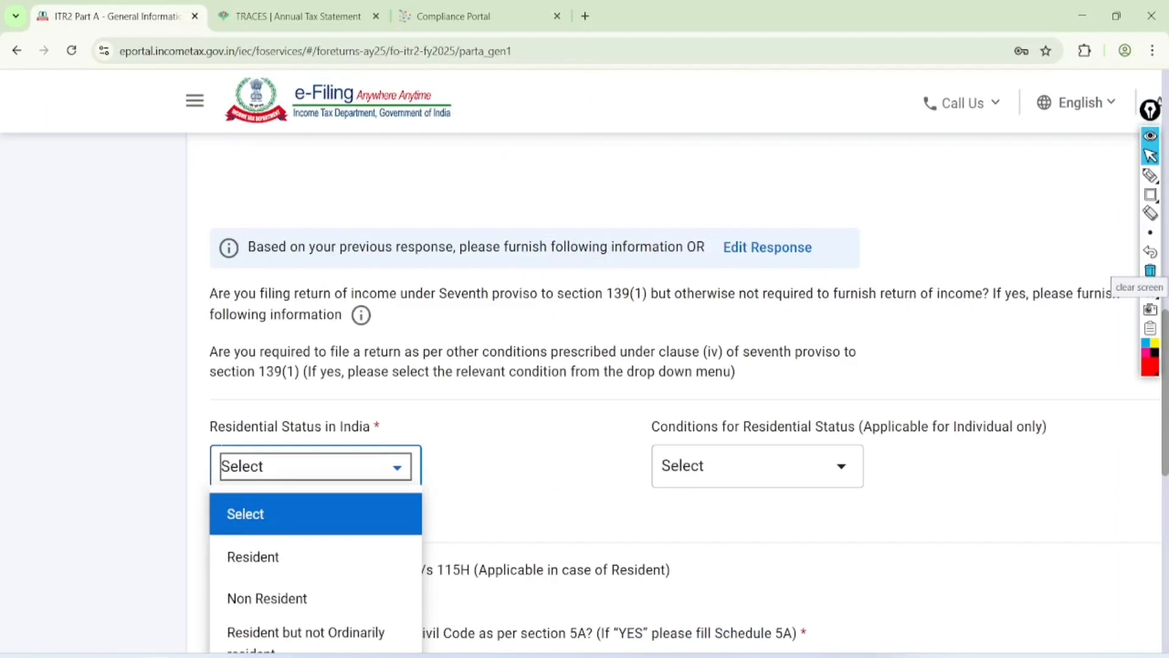
pyautogui.click(252, 556)
pyautogui.click(756, 315)
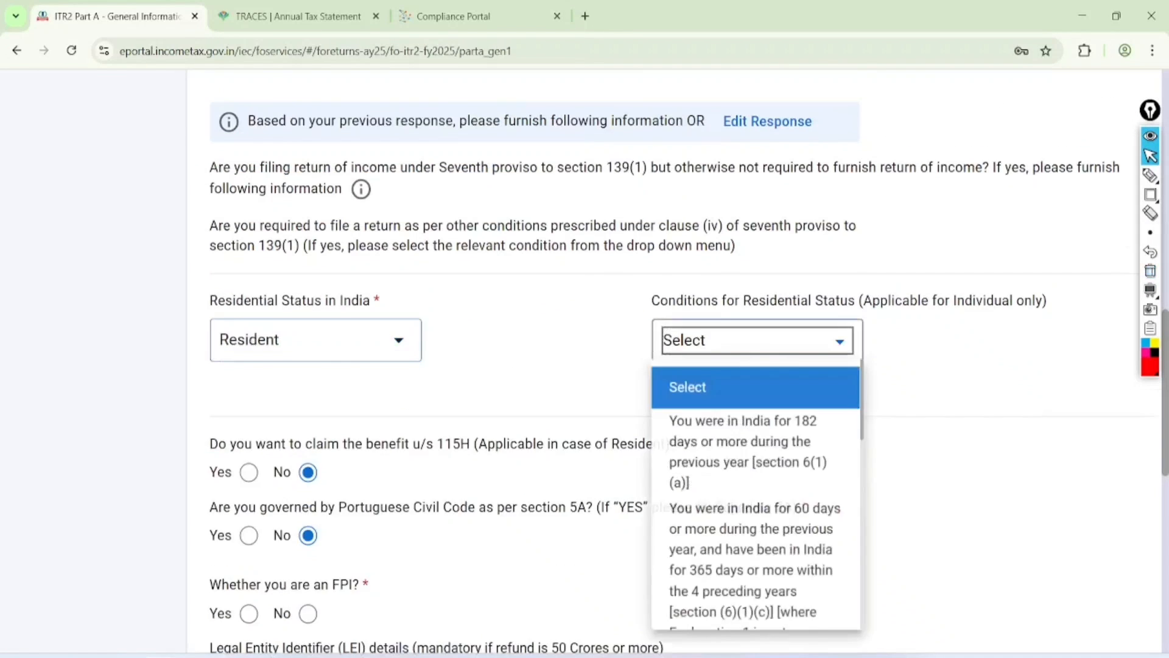
pyautogui.click(746, 579)
pyautogui.scroll(-5, 746, 579)
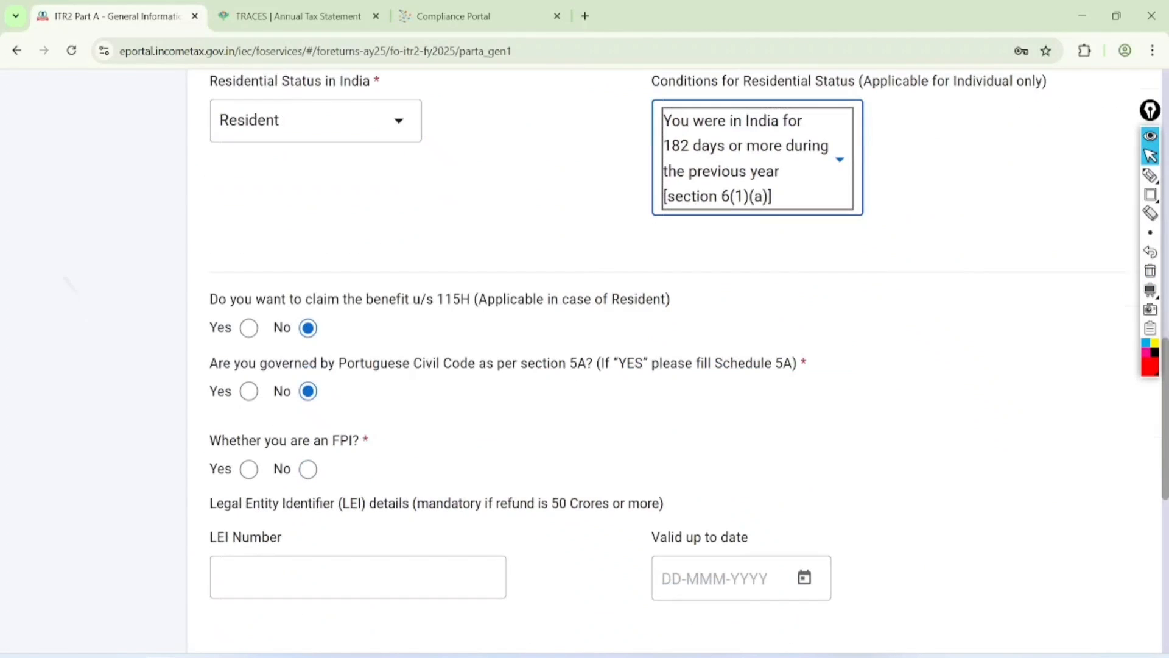
pyautogui.scroll(-2, 670, 366)
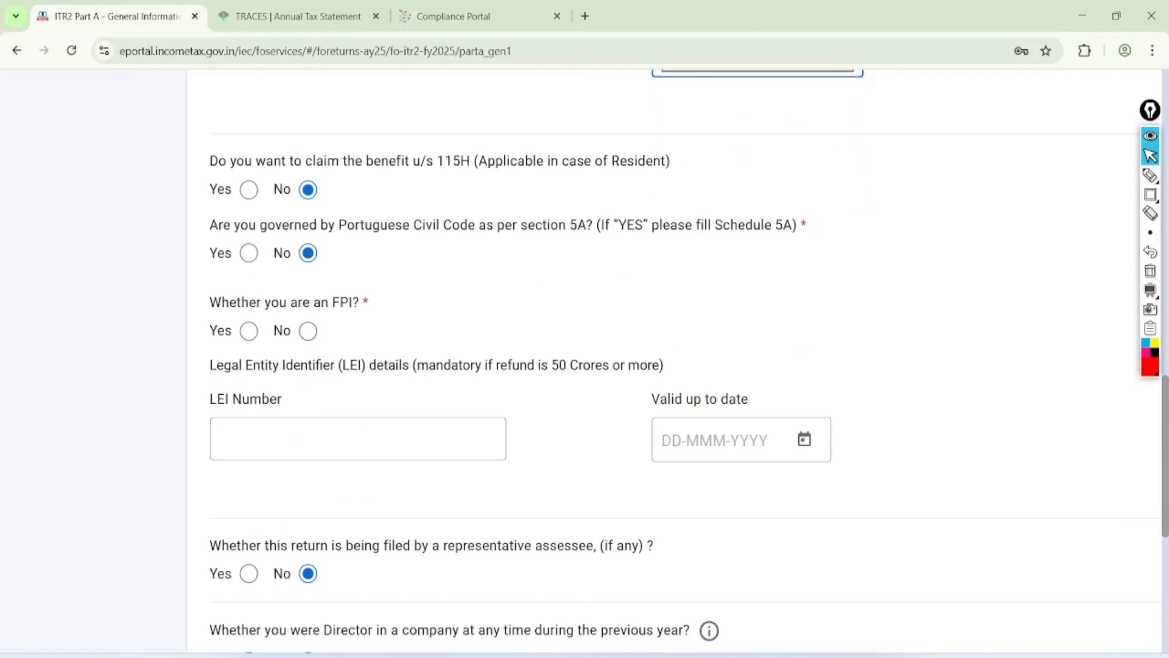
# Answer No to being an FPI, to having been a company director, and to having held unlisted equity shares during the previous year
pyautogui.click(308, 331)
pyautogui.scroll(-2, 308, 331)
pyautogui.click(308, 517)
pyautogui.click(308, 614)
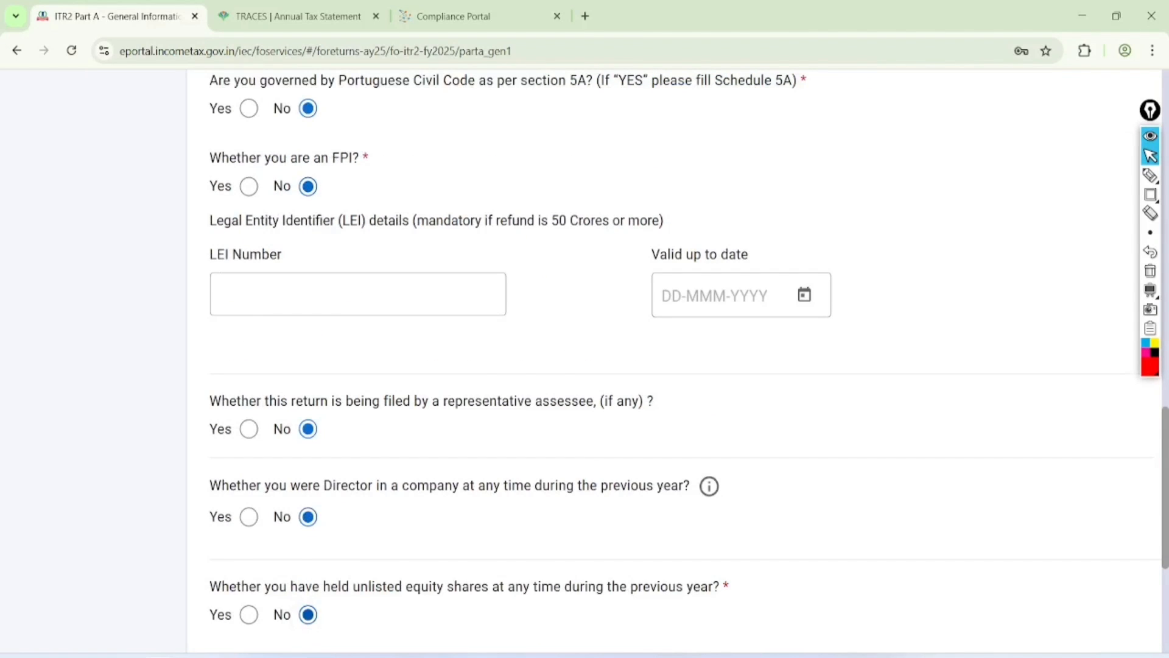
pyautogui.scroll(1, 1023, 472)
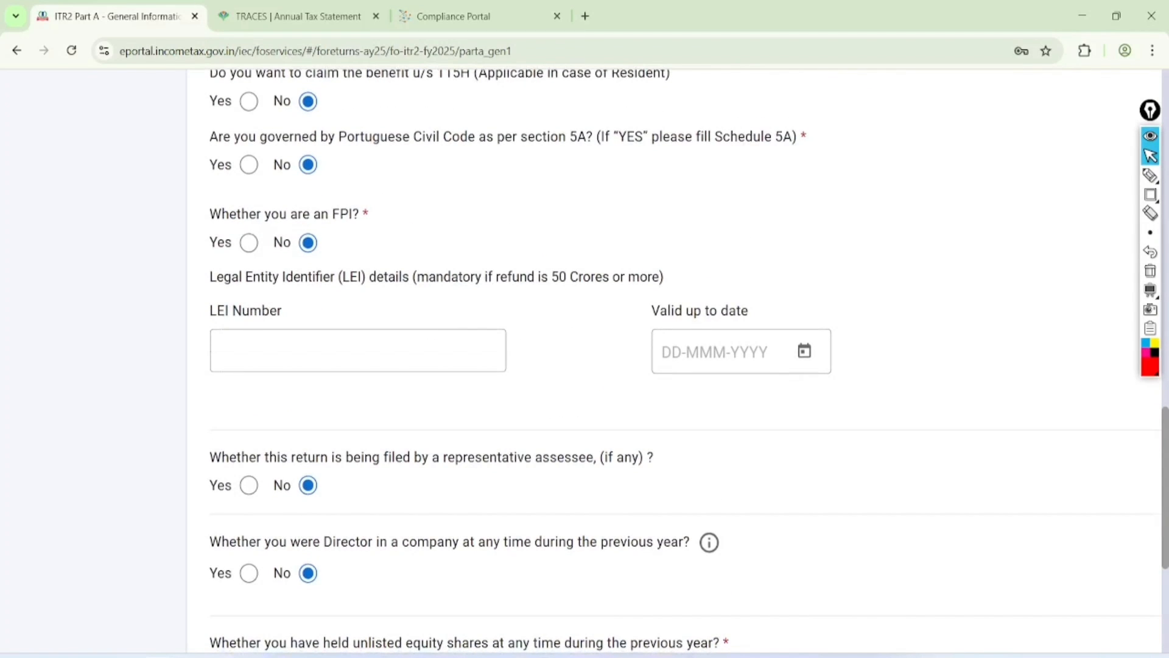
pyautogui.scroll(-2, 670, 366)
pyautogui.scroll(-2, 670, 366)
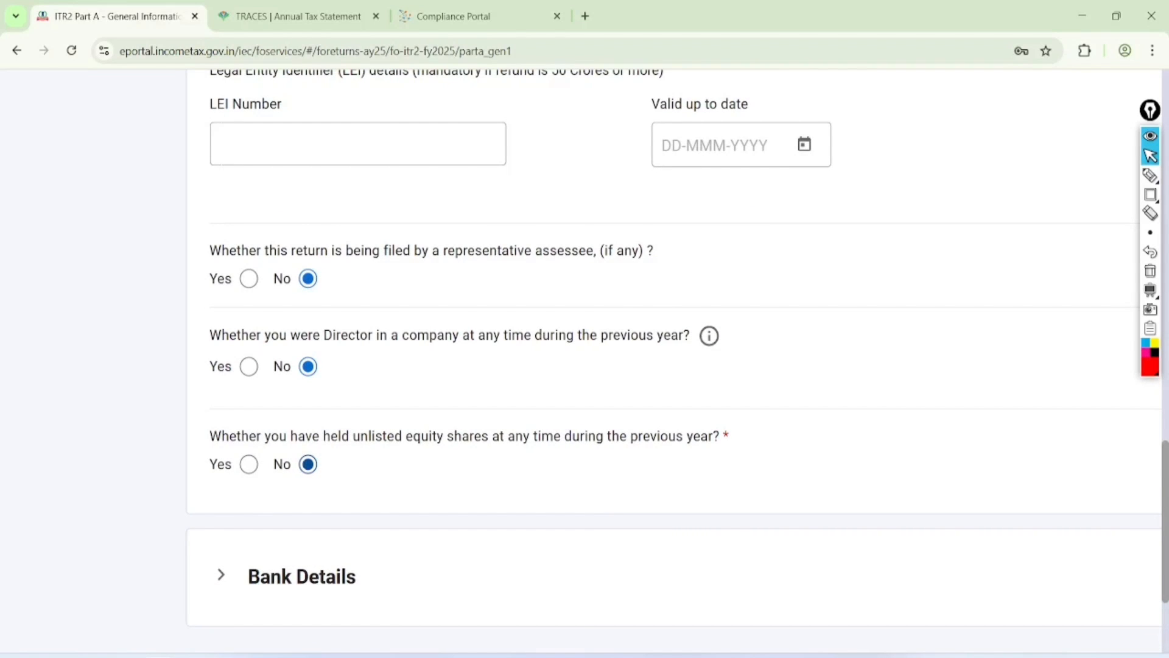
# Expand Bank Details, circle the validated account, the refund nomination and the Add Another option in red, and clear the marks
pyautogui.scroll(-4, 670, 366)
pyautogui.click(255, 346)
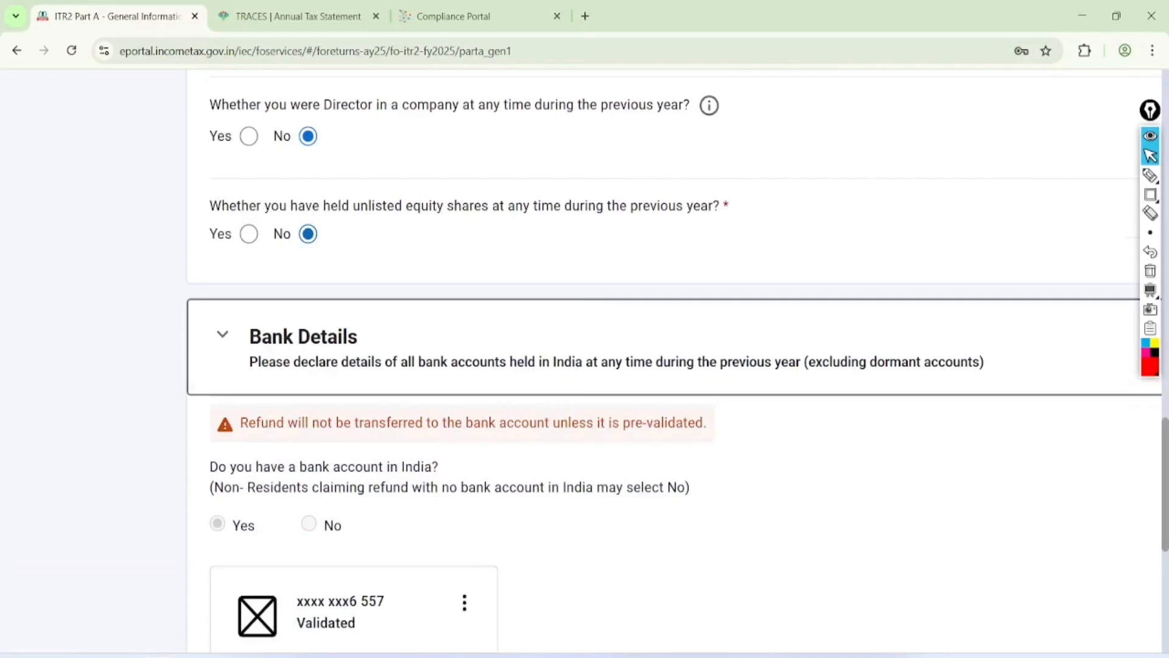
pyautogui.scroll(-4, 670, 366)
pyautogui.click(1151, 176)
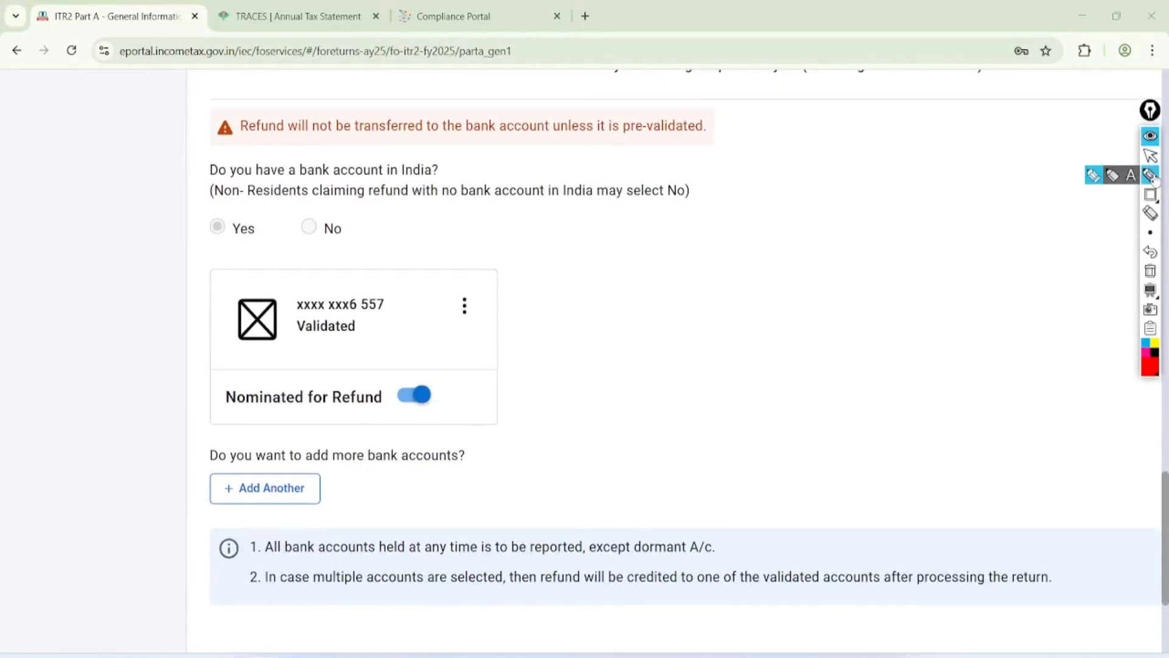
pyautogui.moveTo(311, 454)
pyautogui.mouseDown()
pyautogui.moveTo(256, 434)
pyautogui.moveTo(338, 472)
pyautogui.moveTo(237, 454)
pyautogui.moveTo(228, 590)
pyautogui.mouseUp()
pyautogui.moveTo(466, 368)
pyautogui.mouseDown()
pyautogui.moveTo(337, 412)
pyautogui.moveTo(449, 341)
pyautogui.moveTo(485, 428)
pyautogui.mouseUp()
pyautogui.moveTo(406, 262)
pyautogui.mouseDown()
pyautogui.moveTo(274, 278)
pyautogui.moveTo(304, 261)
pyautogui.mouseUp()
pyautogui.click(1150, 156)
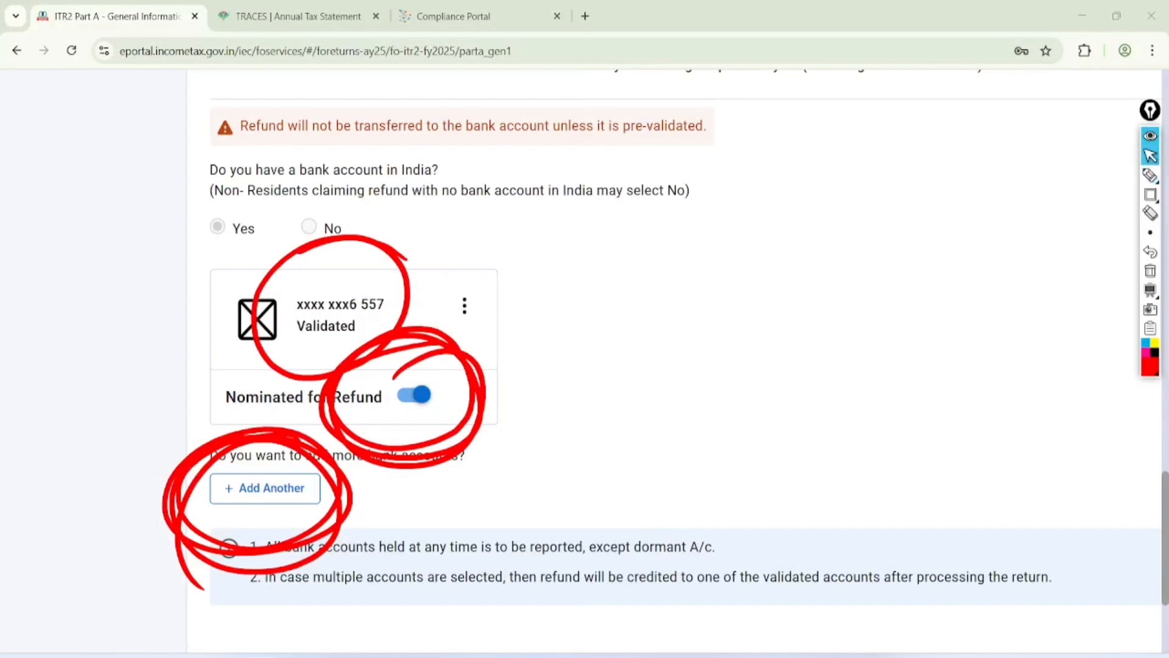
pyautogui.click(1149, 271)
# Confirm Part A - General Information
pyautogui.scroll(-4, 676, 366)
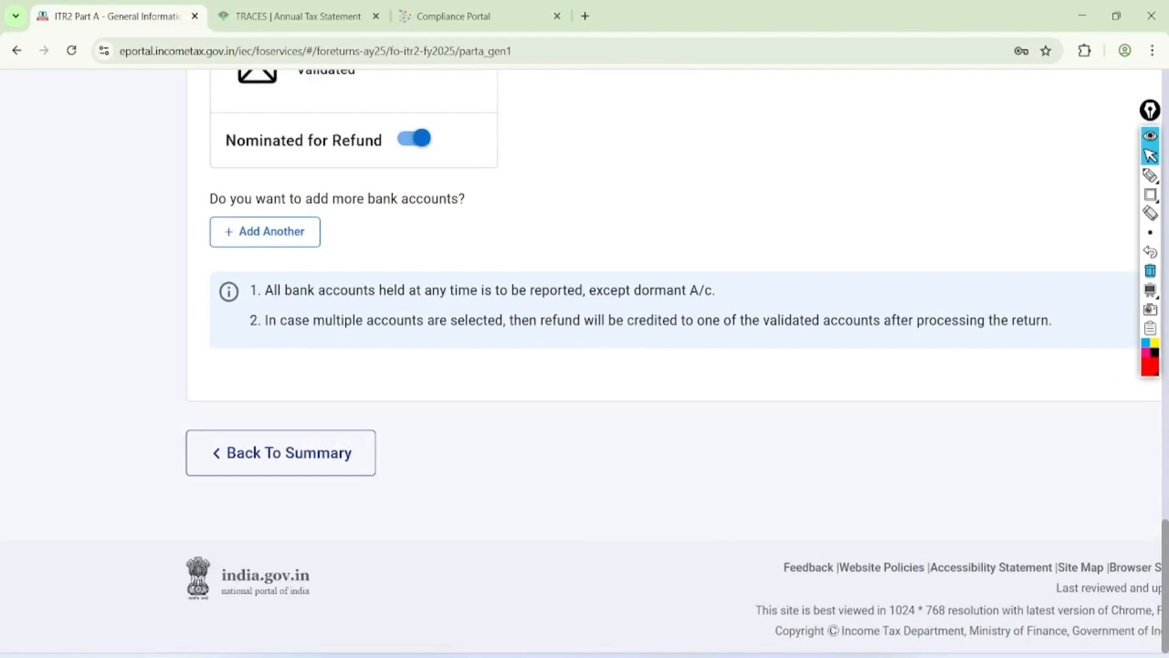
pyautogui.hscroll(3, 676, 366)
pyautogui.click(1034, 453)
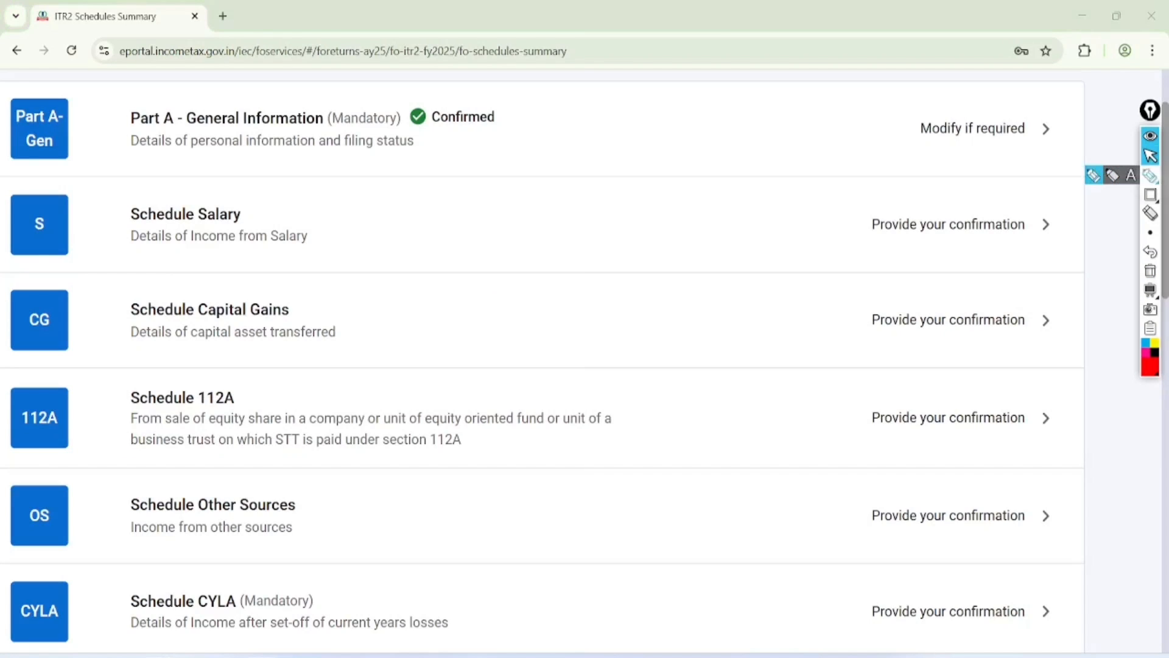
# Circle Schedule Salary in red in the schedules summary, clear the mark, and open that schedule
pyautogui.click(1150, 175)
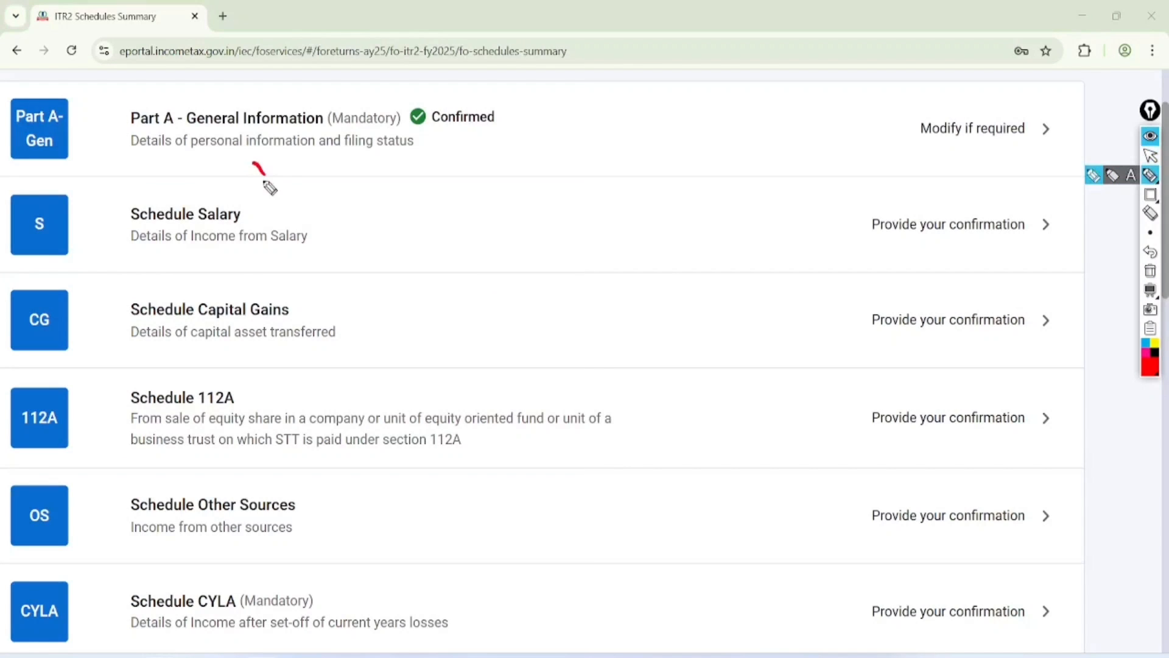
pyautogui.moveTo(268, 184)
pyautogui.mouseDown()
pyautogui.moveTo(220, 287)
pyautogui.moveTo(113, 220)
pyautogui.moveTo(225, 167)
pyautogui.mouseUp()
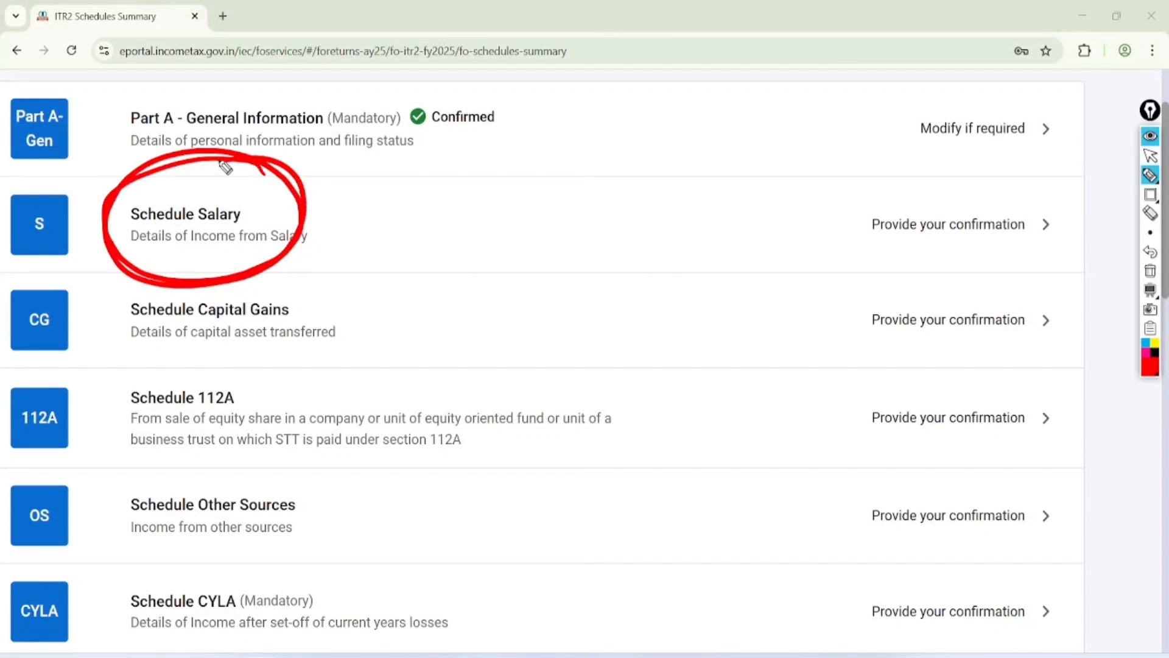
pyautogui.click(1151, 155)
pyautogui.click(1151, 271)
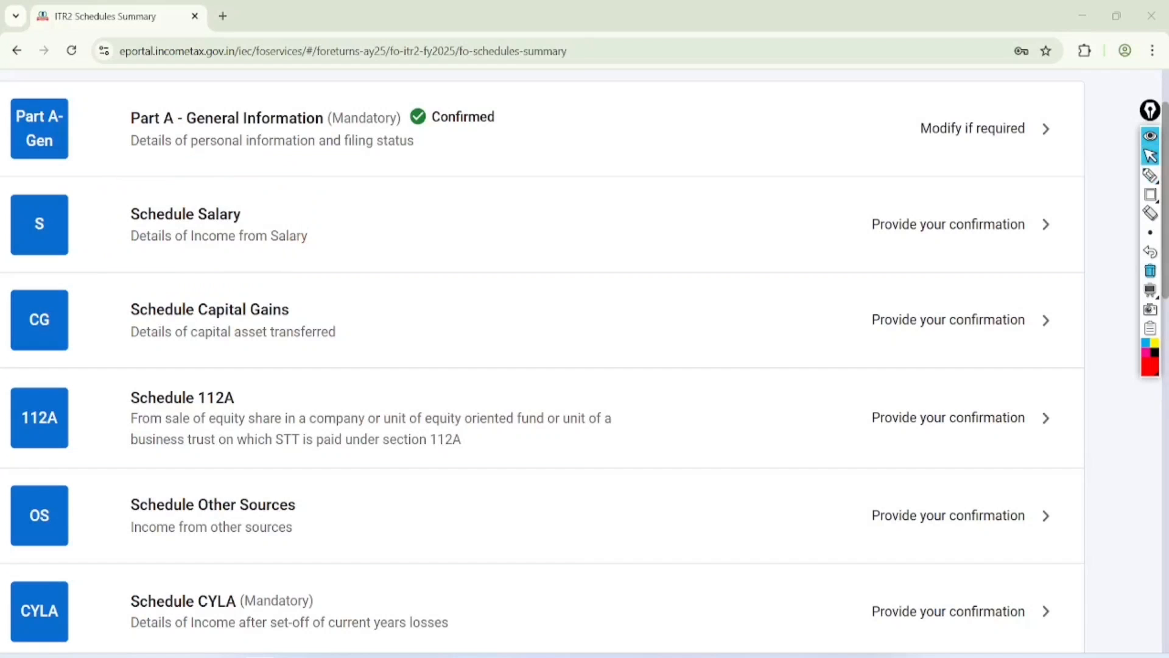
pyautogui.click(186, 215)
# Circle the total gross salary from all employers in red, and clear the mark
pyautogui.scroll(-5, 584, 362)
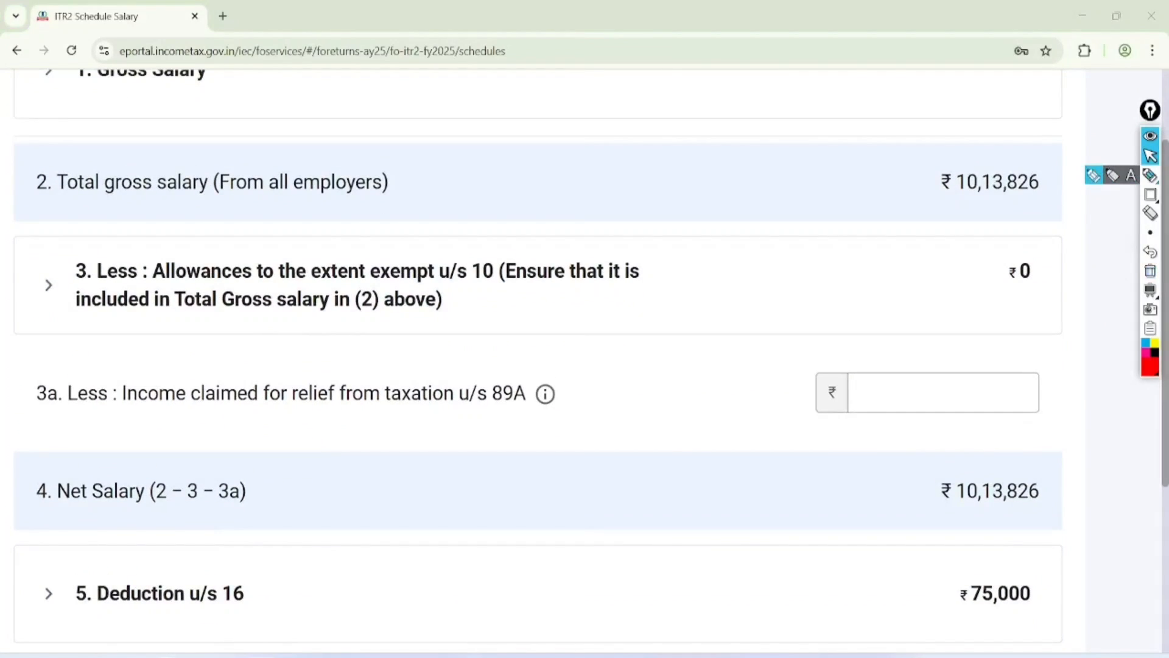
pyautogui.click(1094, 176)
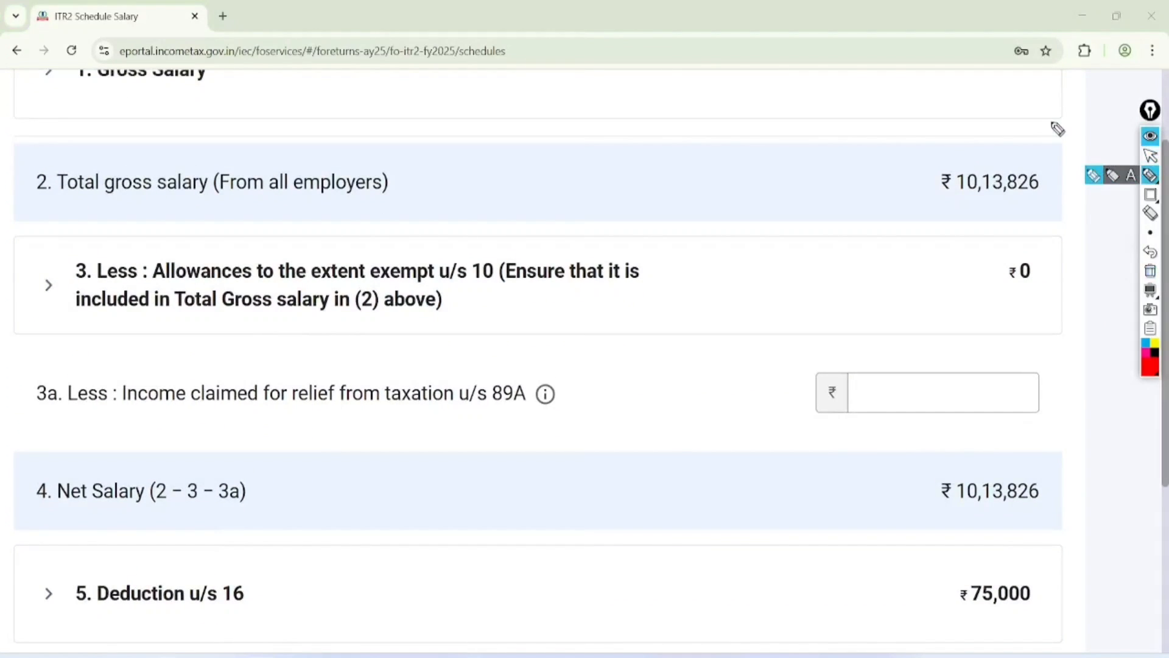
pyautogui.moveTo(1058, 121)
pyautogui.mouseDown()
pyautogui.moveTo(966, 261)
pyautogui.moveTo(992, 92)
pyautogui.moveTo(982, 91)
pyautogui.moveTo(1078, 116)
pyautogui.moveTo(998, 103)
pyautogui.mouseUp()
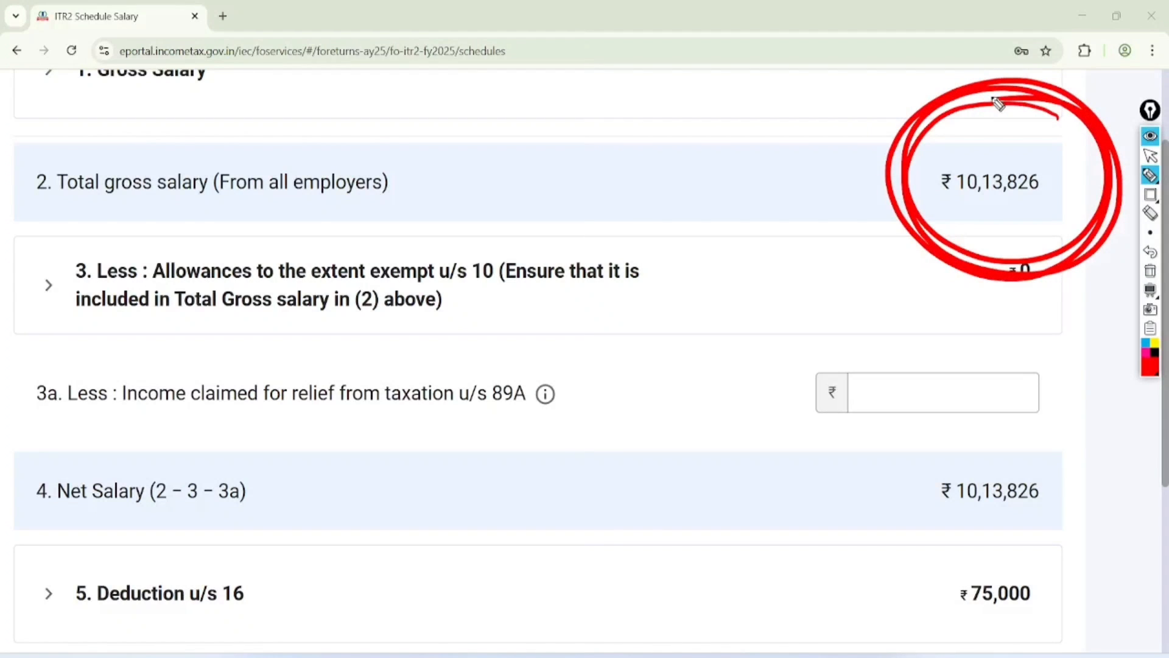
pyautogui.click(1150, 271)
pyautogui.click(1150, 156)
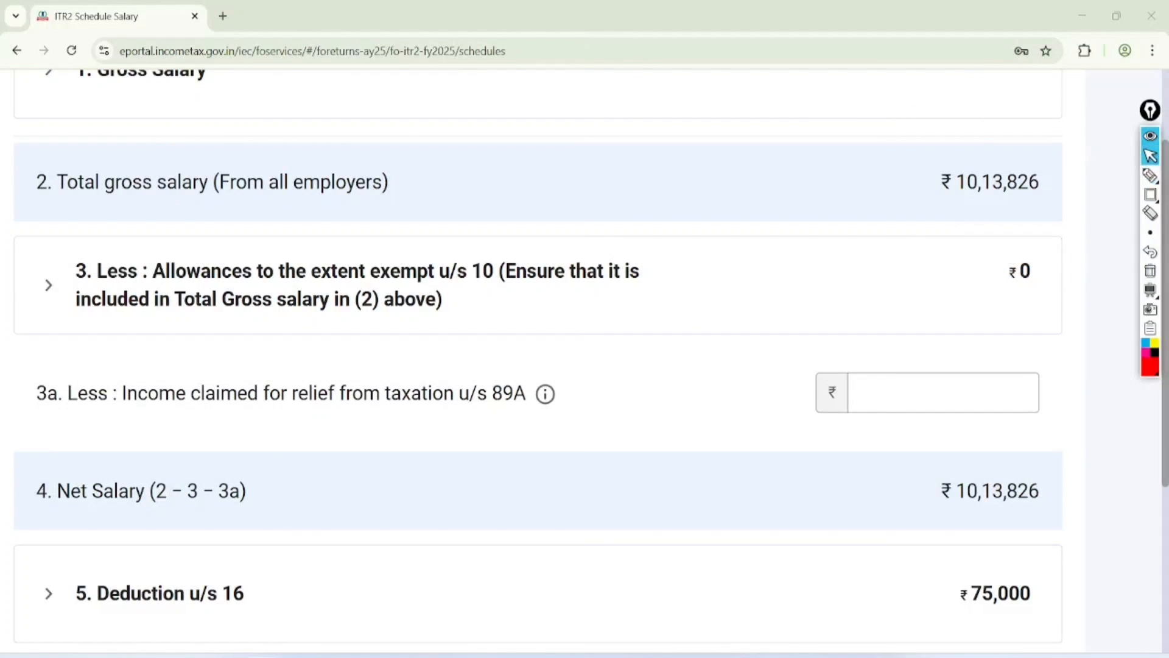
# Switch to the salary annexure PDF, circle the section 17(1) salary amount in red, clear the mark, and return to Schedule Salary
pyautogui.hotkey('alt', 'Tab')
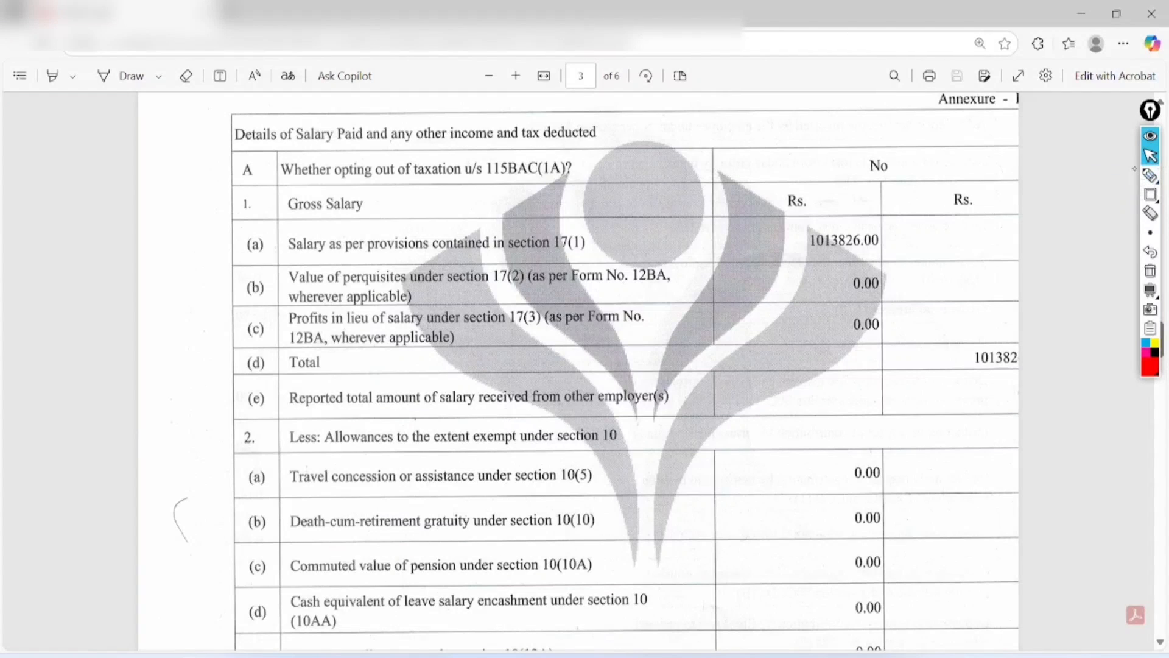
pyautogui.click(1151, 176)
pyautogui.moveTo(889, 176)
pyautogui.mouseDown()
pyautogui.moveTo(883, 290)
pyautogui.moveTo(952, 247)
pyautogui.moveTo(790, 196)
pyautogui.mouseUp()
pyautogui.click(1151, 156)
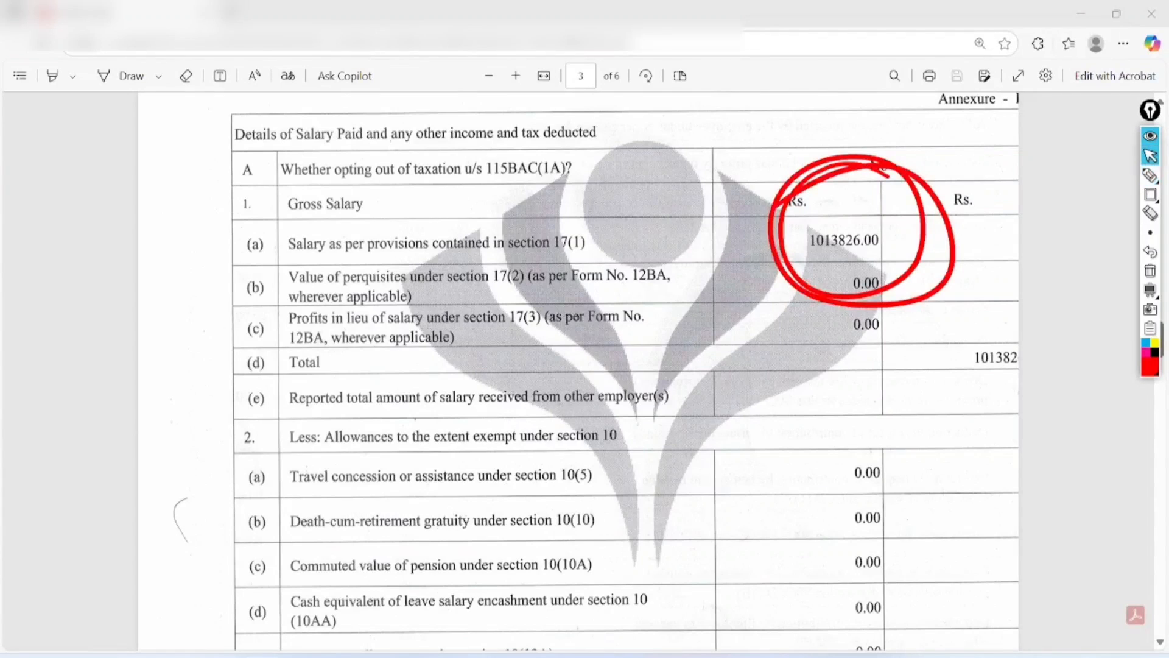
pyautogui.click(1150, 270)
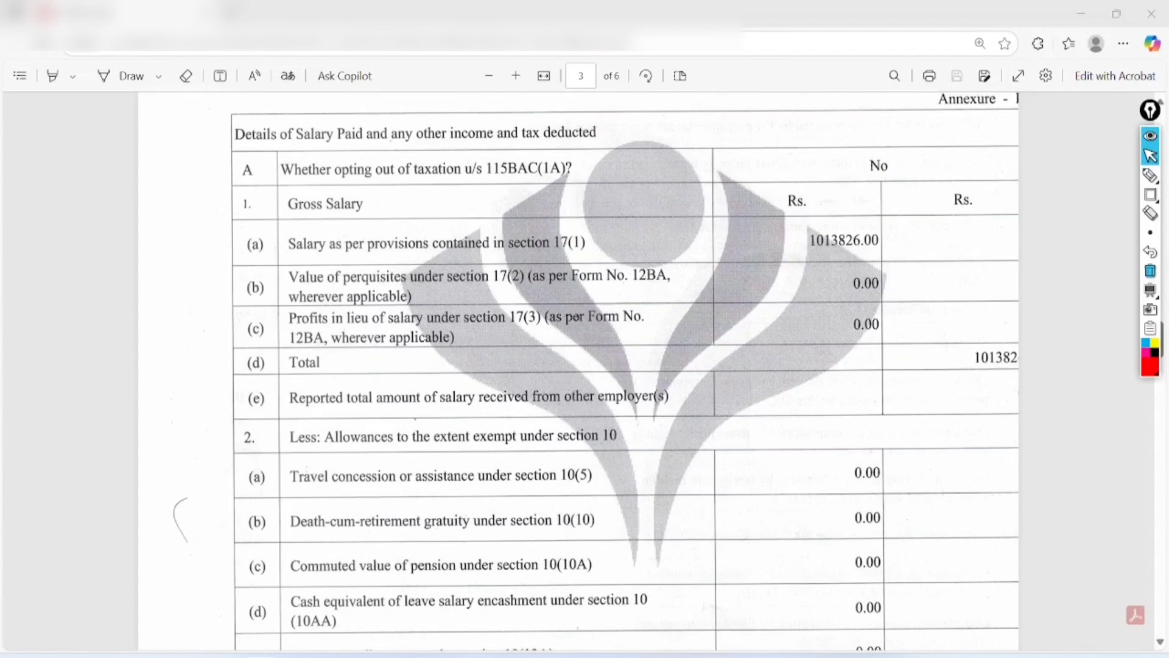
pyautogui.moveTo(174, 655)
pyautogui.click(259, 593)
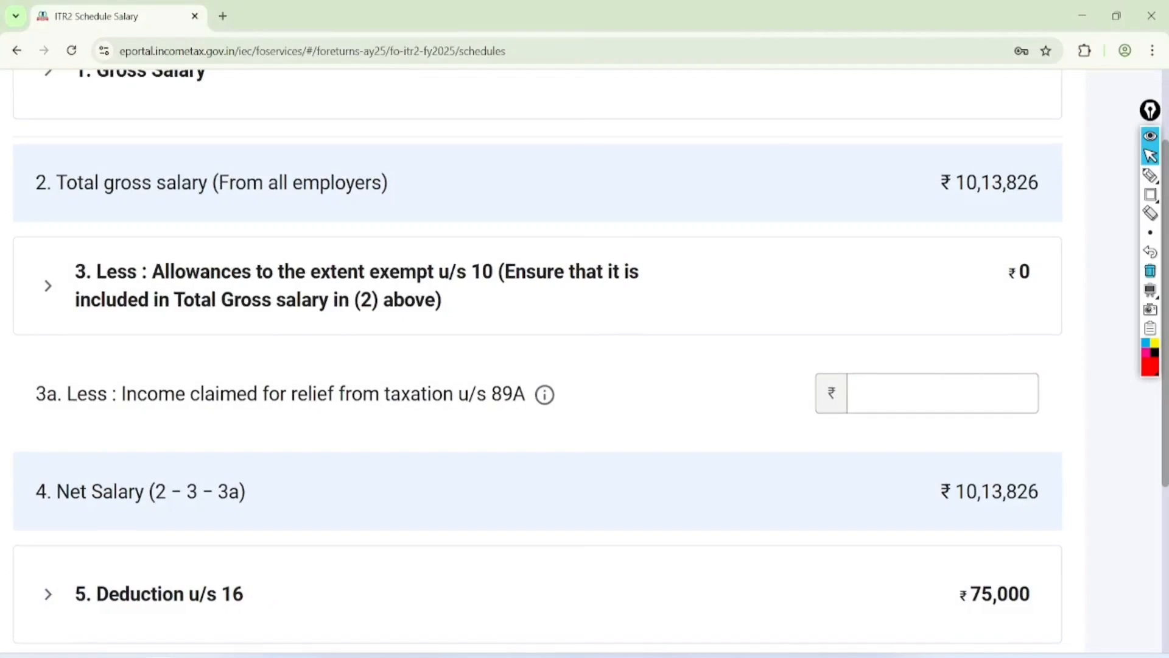
# Expand the Gross Salary section and open the Employer 1 entry for editing
pyautogui.scroll(-1, 539, 366)
pyautogui.scroll(-3, 539, 366)
pyautogui.scroll(6, 539, 365)
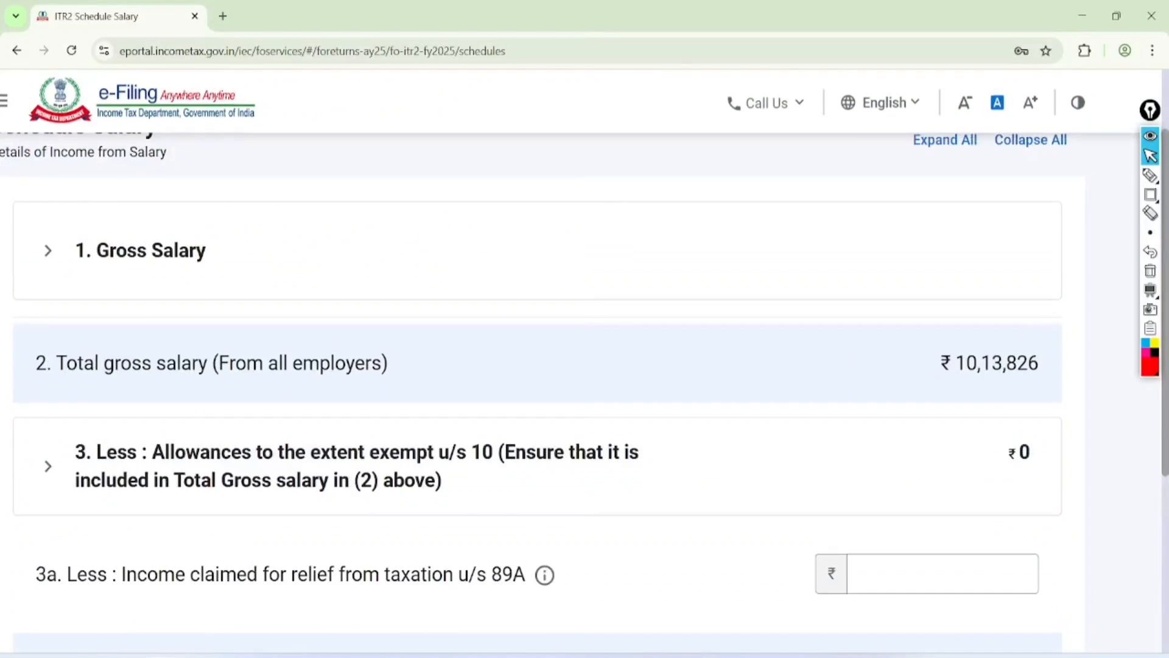
pyautogui.click(53, 329)
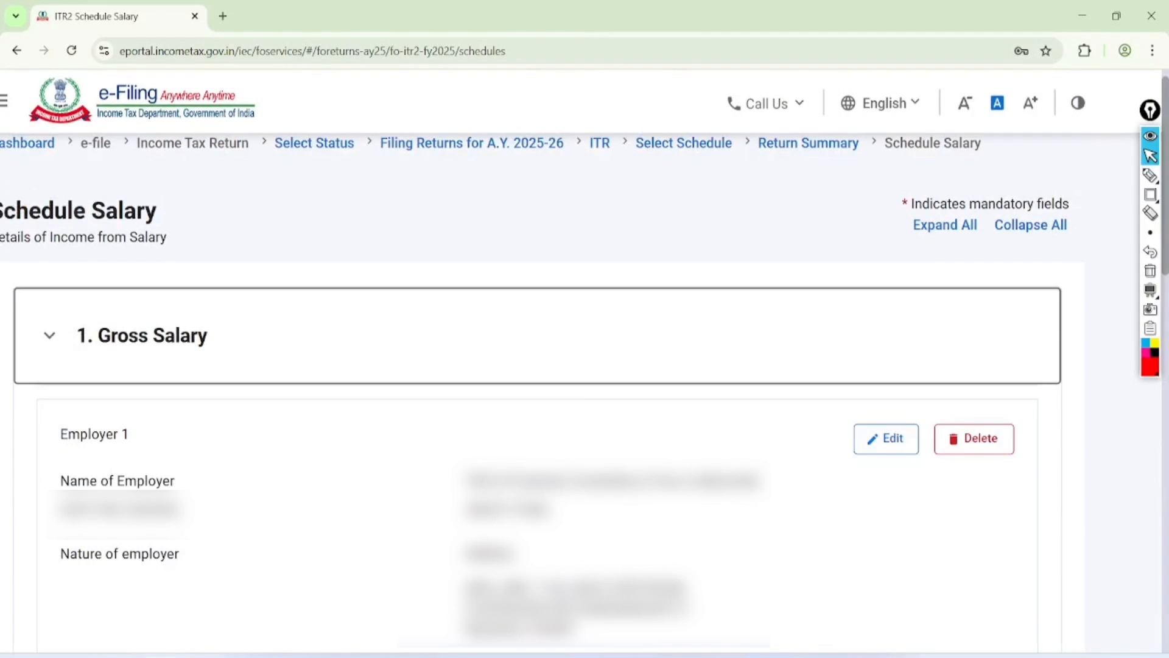
pyautogui.scroll(-10, 538, 366)
pyautogui.scroll(7, 539, 365)
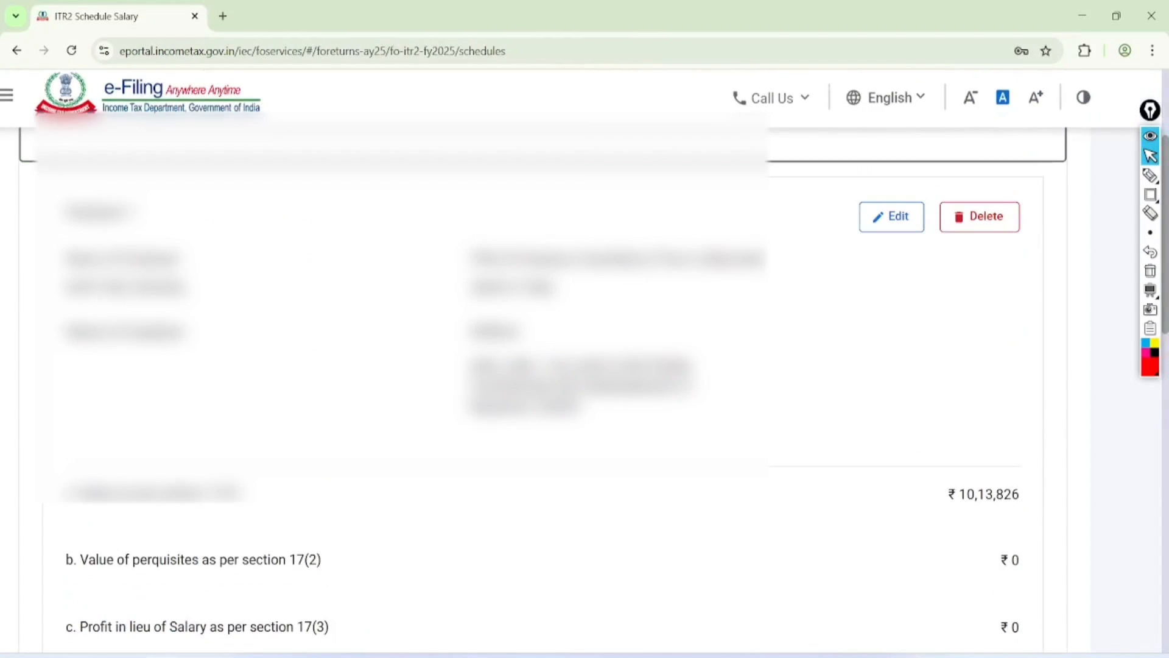
pyautogui.click(892, 217)
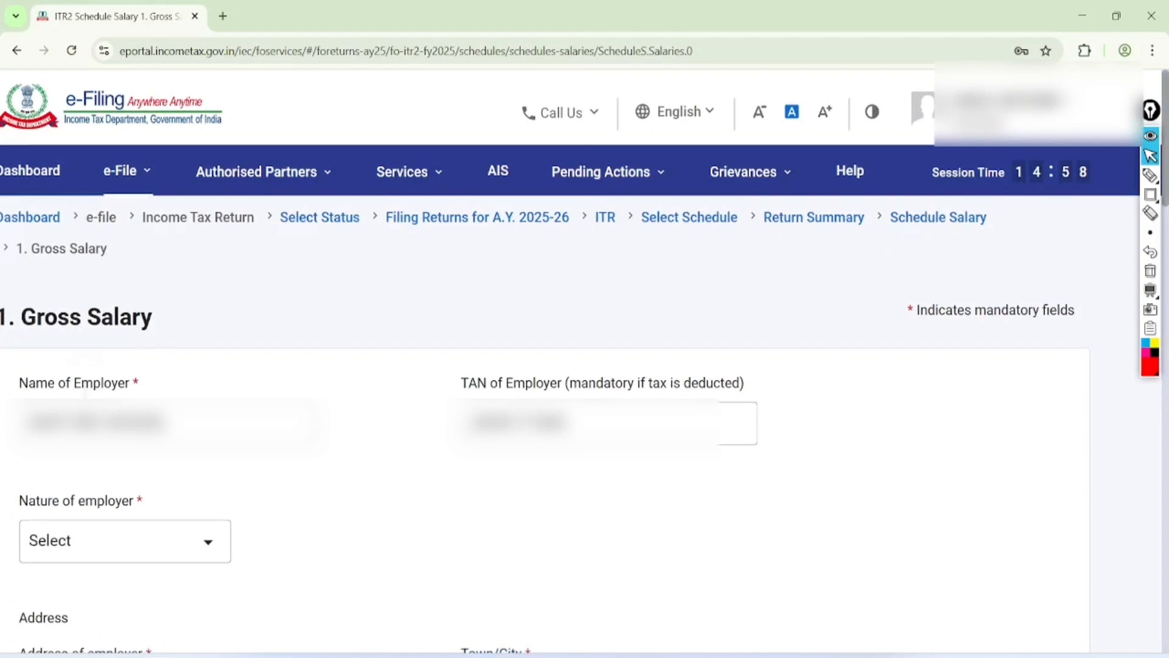
# Circle the nature and amount fields of the blank section 17(2) perquisites entry in red, and delete that entry
pyautogui.scroll(-12, 545, 365)
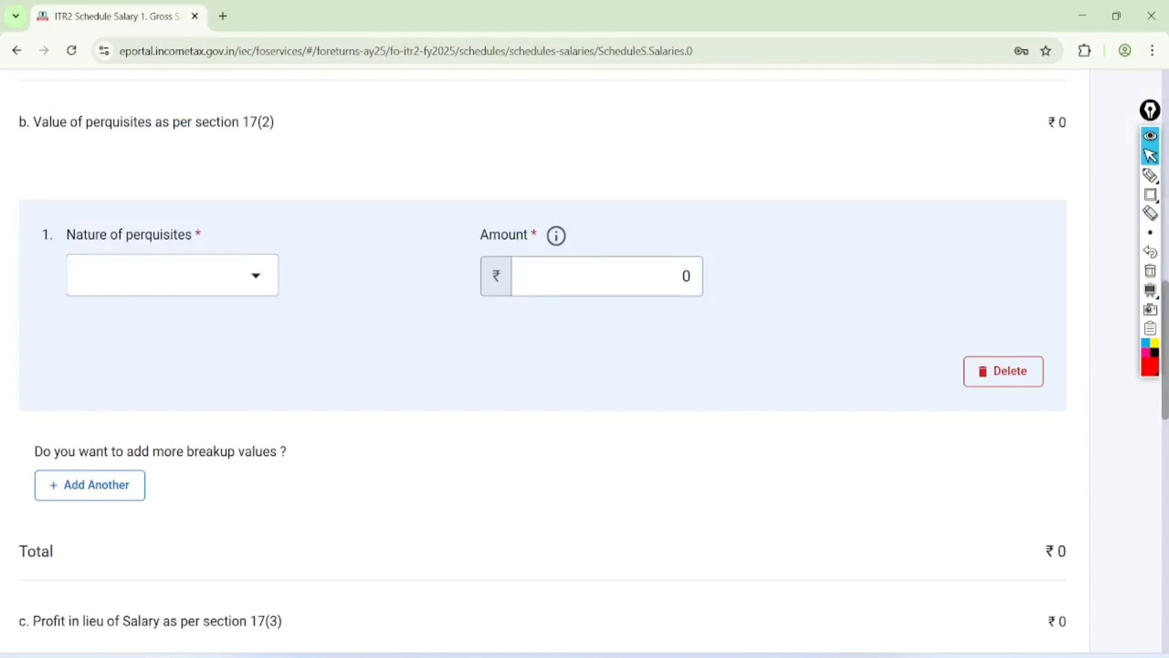
pyautogui.click(1150, 175)
pyautogui.moveTo(207, 166)
pyautogui.mouseDown()
pyautogui.moveTo(47, 213)
pyautogui.moveTo(148, 191)
pyautogui.moveTo(113, 246)
pyautogui.mouseUp()
pyautogui.moveTo(631, 178); pyautogui.dragTo(532, 364)
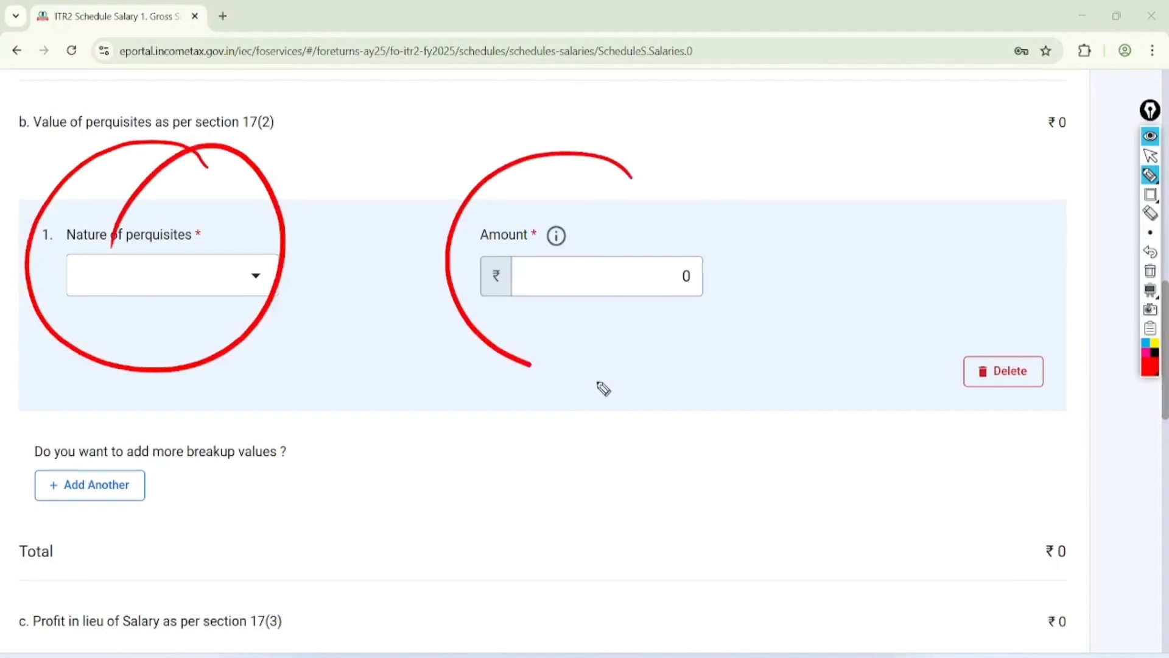
pyautogui.moveTo(603, 388); pyautogui.dragTo(595, 196)
pyautogui.moveTo(565, 262); pyautogui.dragTo(669, 227)
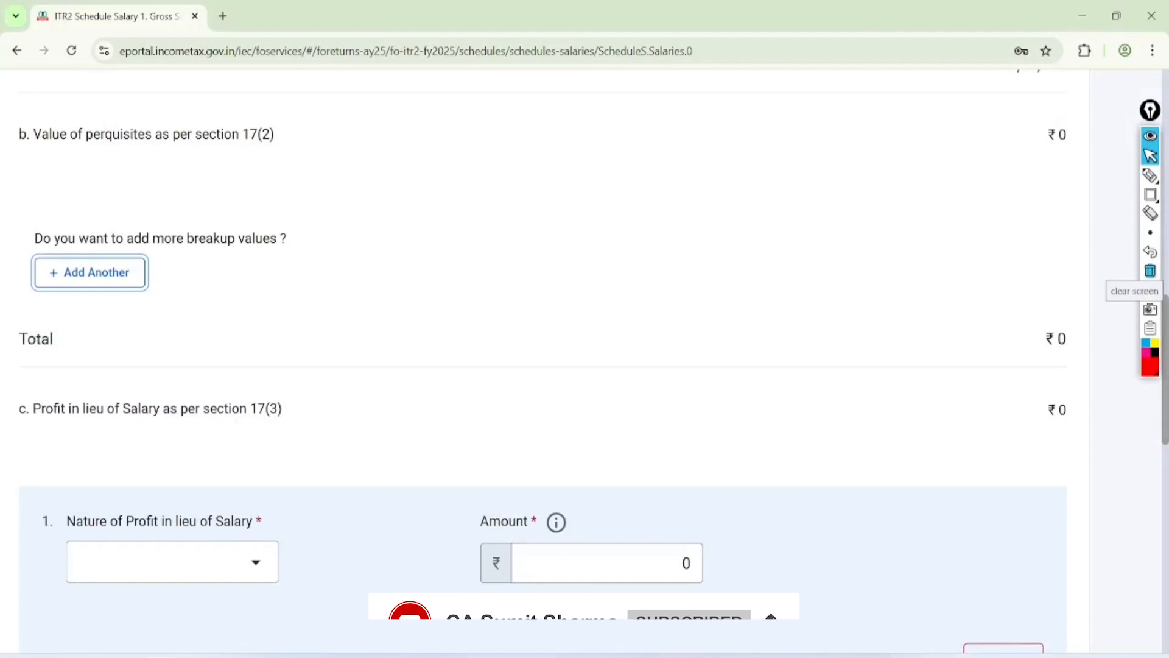
# Delete the blank profit in lieu of salary entry under section 17(3), accepting the confirmation
pyautogui.scroll(-4, 548, 365)
pyautogui.click(1003, 430)
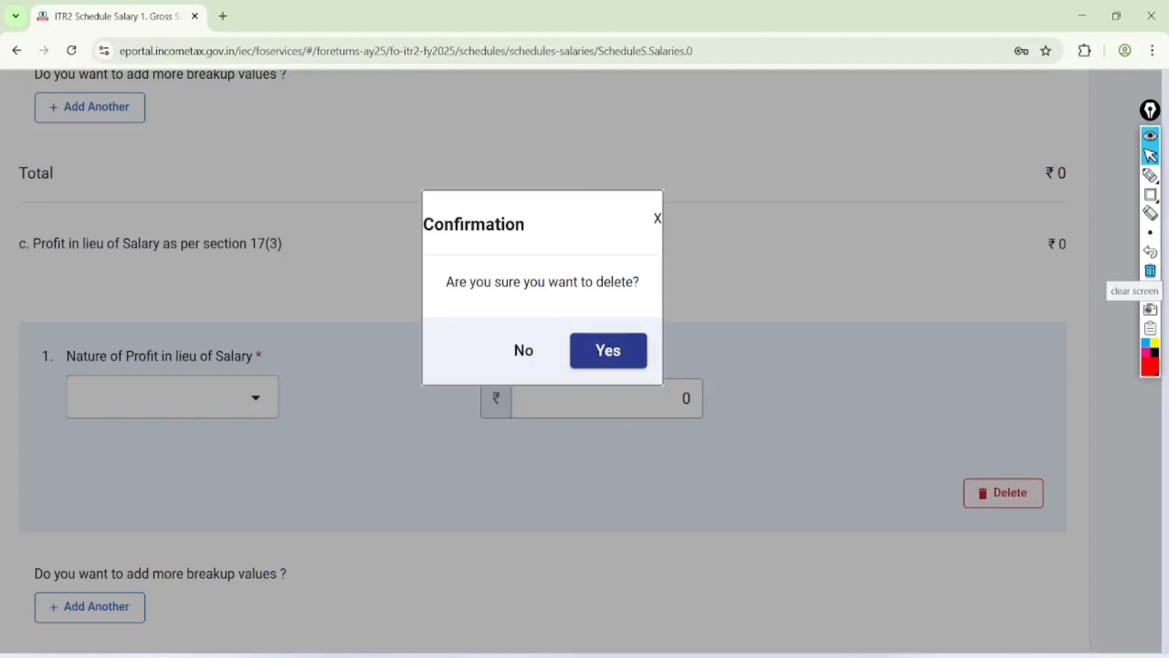
pyautogui.click(608, 349)
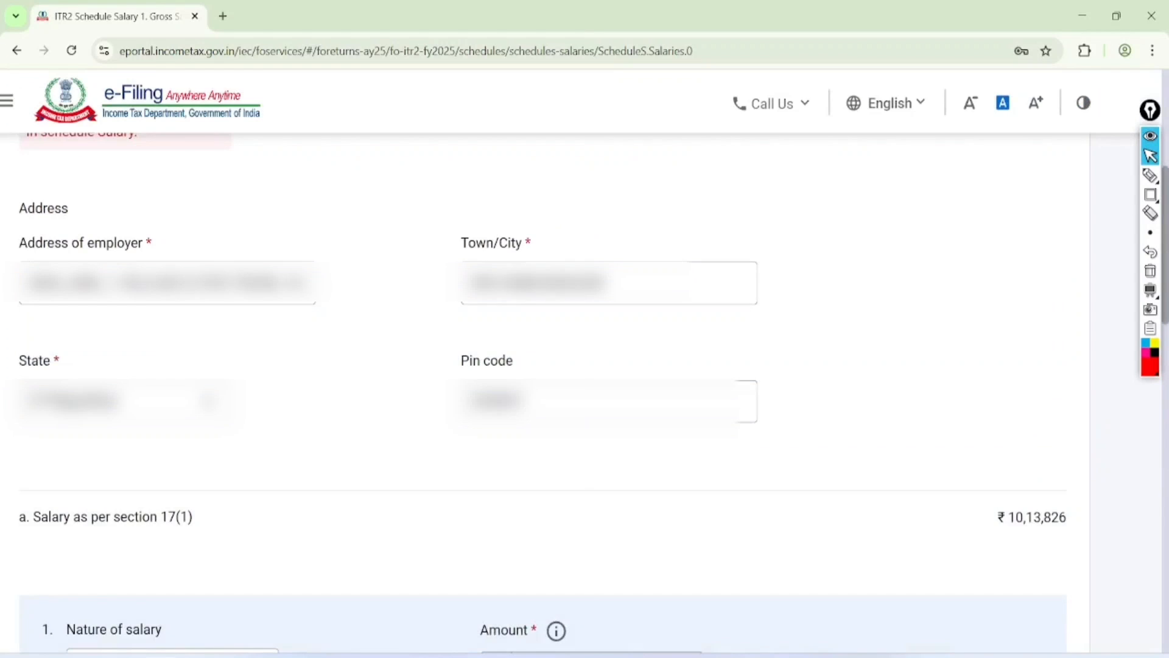
# Set the nature of employer to State Government and save the employer entry to return to Schedule Salary
pyautogui.hscroll(-1, 584, 390)
pyautogui.scroll(4, 585, 390)
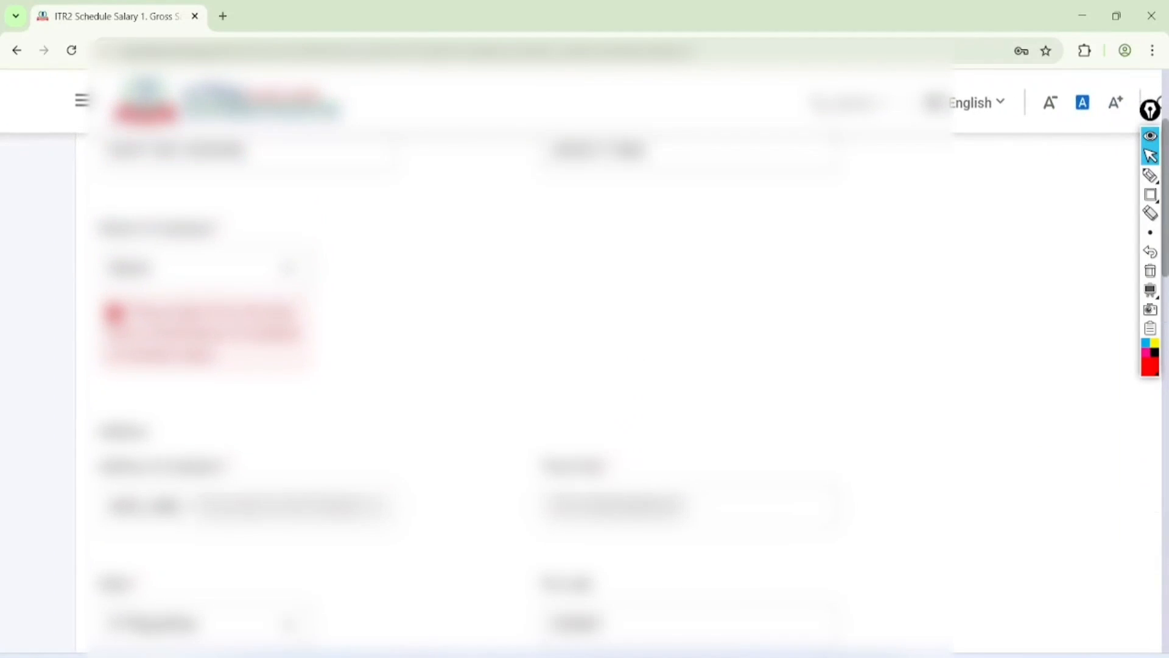
pyautogui.click(207, 263)
pyautogui.hscroll(-2, 243, 304)
pyautogui.scroll(-2, 314, 305)
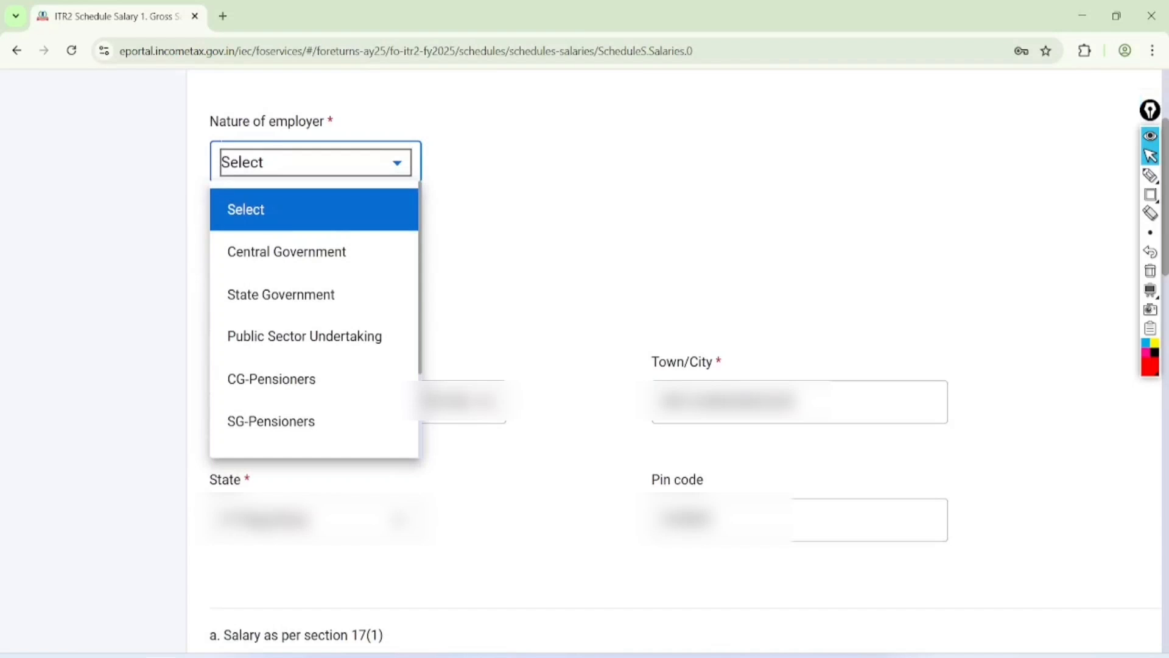
pyautogui.click(281, 295)
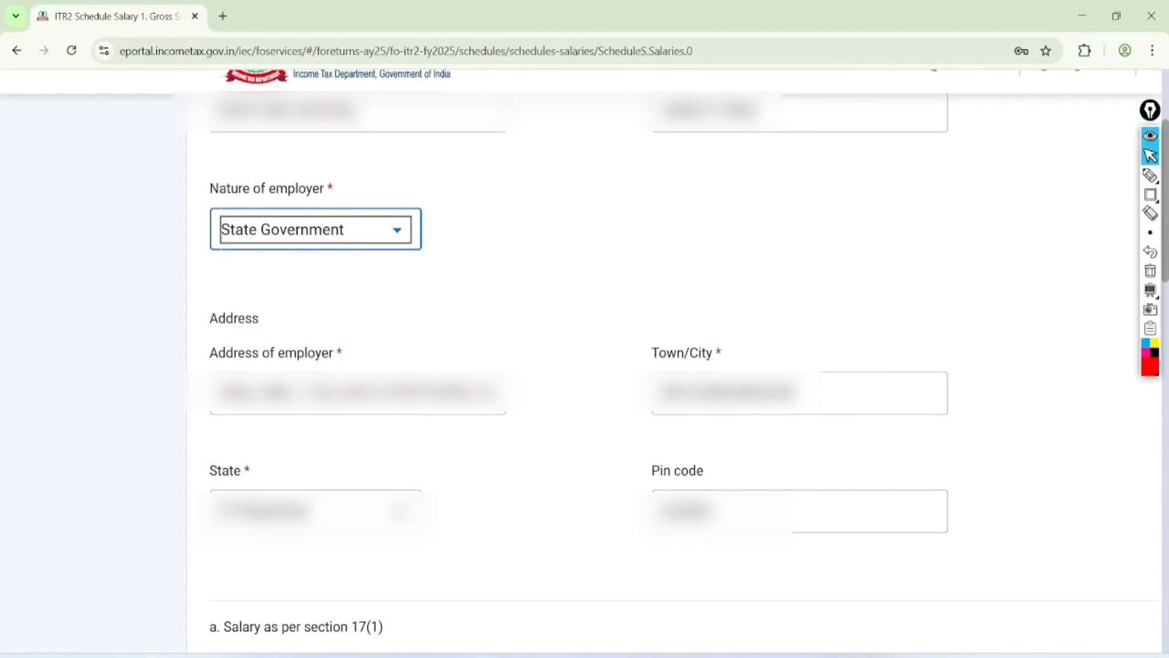
pyautogui.scroll(-15, 670, 366)
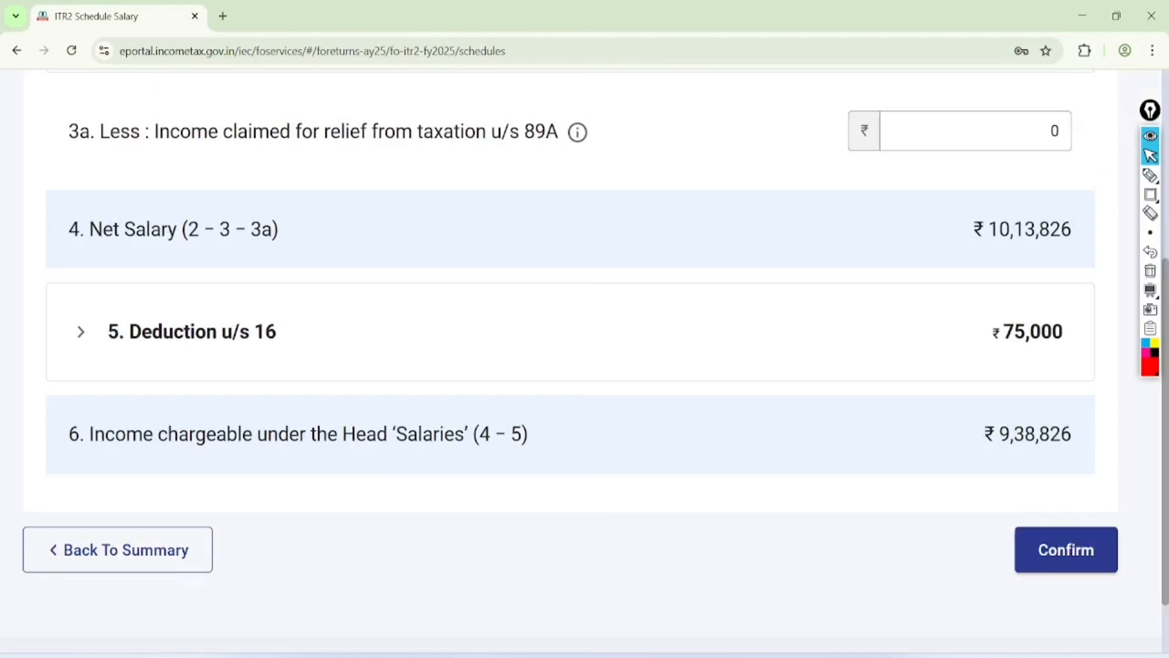
# Circle Deduction u/s 16 and its amount in red, then write 50,000 beside it with a double underline
pyautogui.click(1151, 176)
pyautogui.moveTo(976, 304)
pyautogui.mouseDown()
pyautogui.moveTo(1070, 295)
pyautogui.moveTo(1036, 268)
pyautogui.moveTo(1031, 298)
pyautogui.mouseUp()
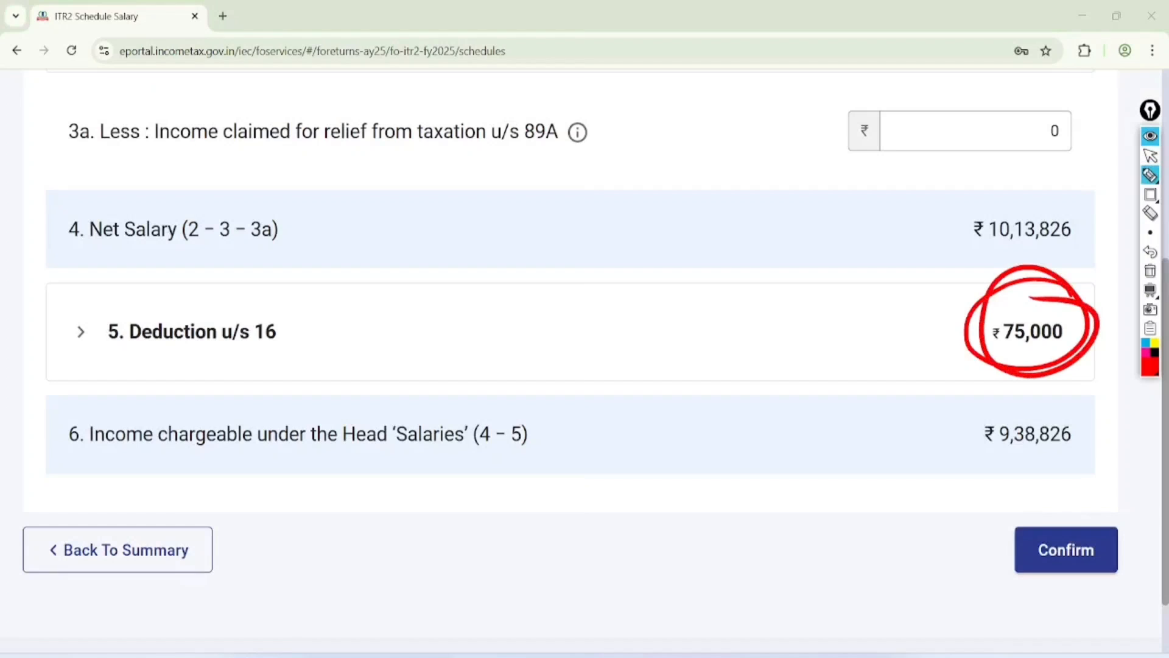
pyautogui.moveTo(226, 285)
pyautogui.mouseDown()
pyautogui.moveTo(201, 401)
pyautogui.moveTo(137, 329)
pyautogui.mouseUp()
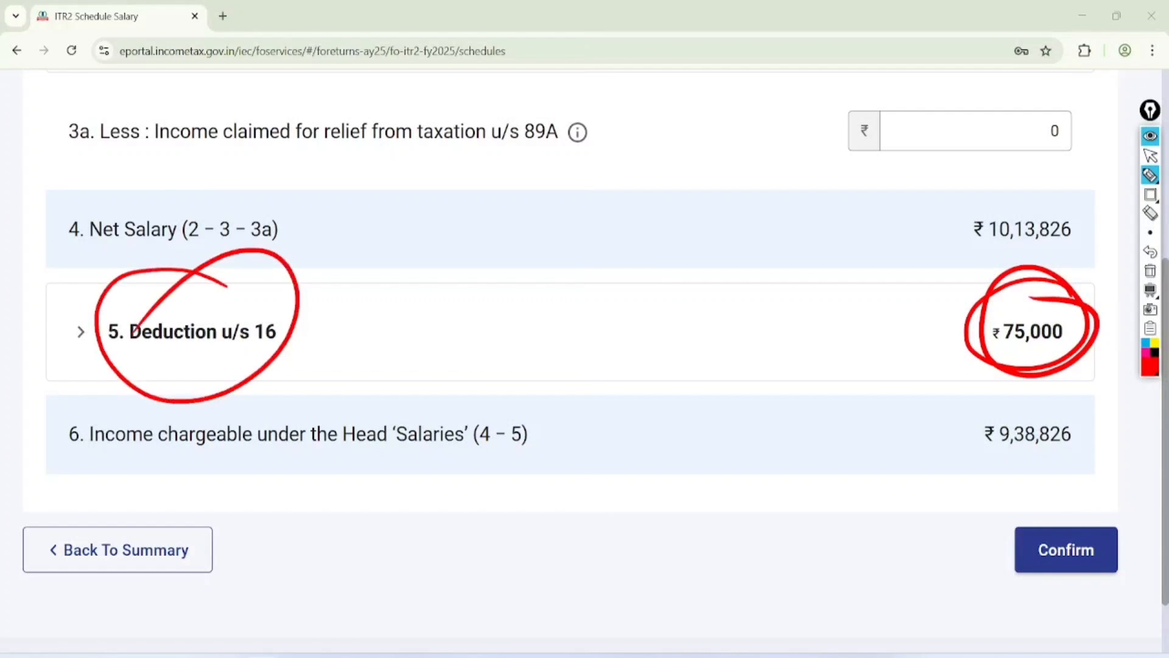
pyautogui.moveTo(621, 315); pyautogui.dragTo(629, 333)
pyautogui.moveTo(647, 285)
pyautogui.mouseDown()
pyautogui.moveTo(684, 292)
pyautogui.moveTo(737, 227)
pyautogui.mouseUp()
pyautogui.moveTo(673, 326)
pyautogui.mouseDown()
pyautogui.moveTo(740, 276)
pyautogui.moveTo(730, 296)
pyautogui.mouseUp()
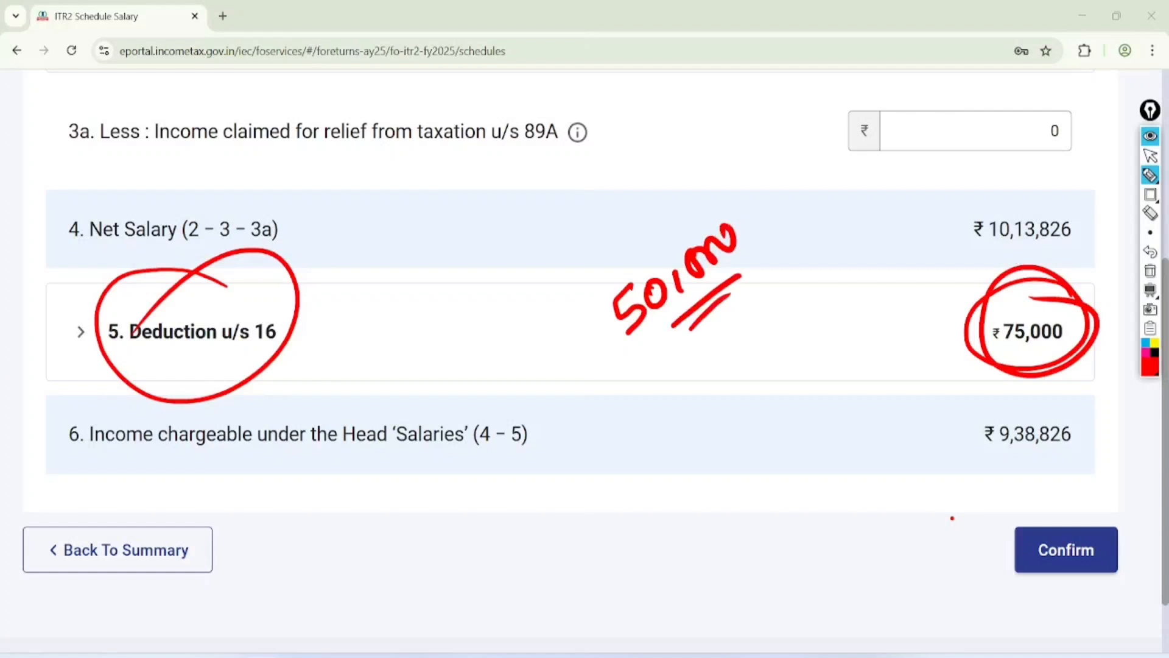
# Clear the red annotations and confirm Schedule Salary
pyautogui.click(1150, 156)
pyautogui.click(1150, 271)
pyautogui.click(1075, 539)
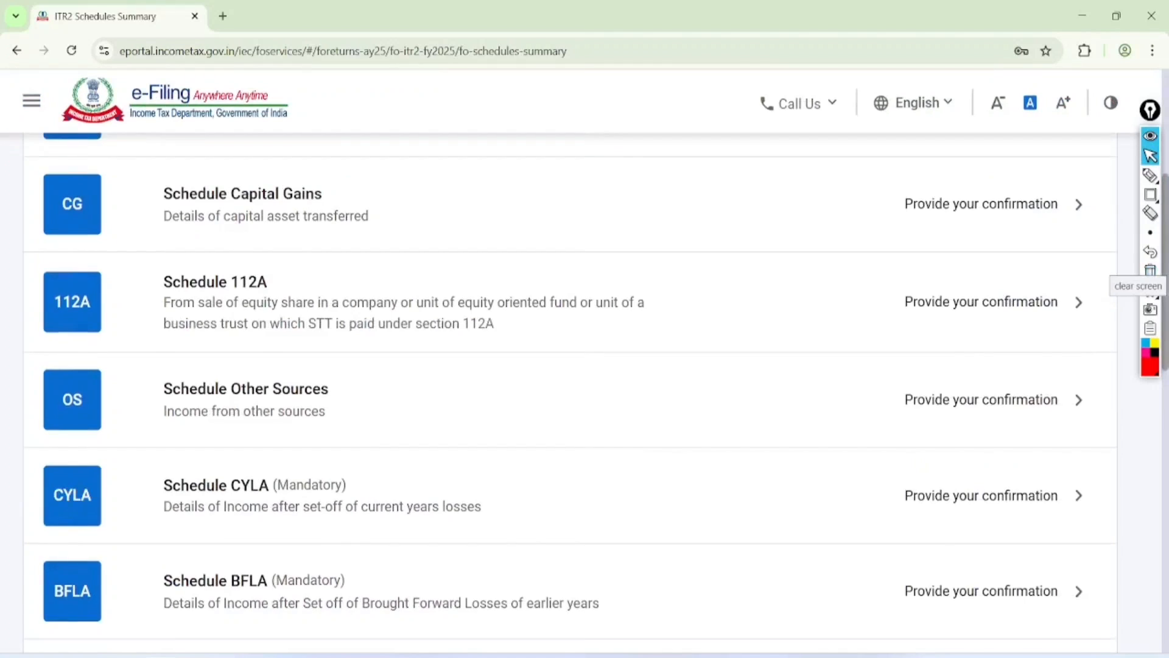
# Tick the Part A - General Information and Schedule Salary rows in red, and circle Schedule Capital Gains in the schedules summary
pyautogui.scroll(-4, 585, 365)
pyautogui.click(1150, 176)
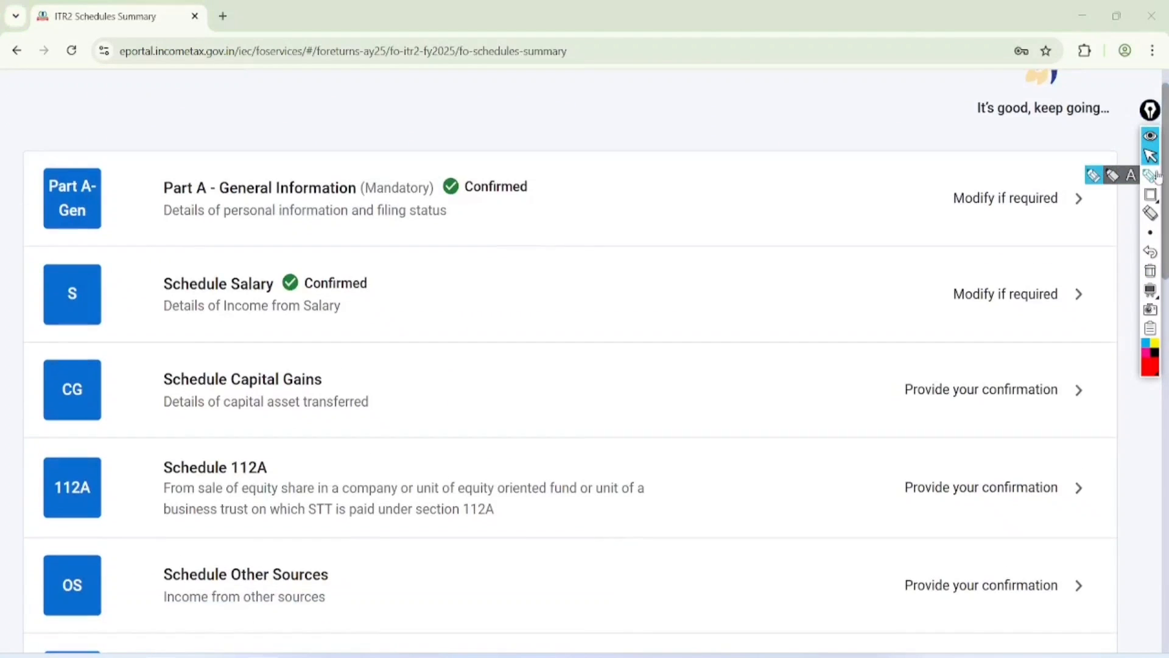
pyautogui.moveTo(507, 175); pyautogui.dragTo(681, 111)
pyautogui.moveTo(364, 263); pyautogui.dragTo(556, 206)
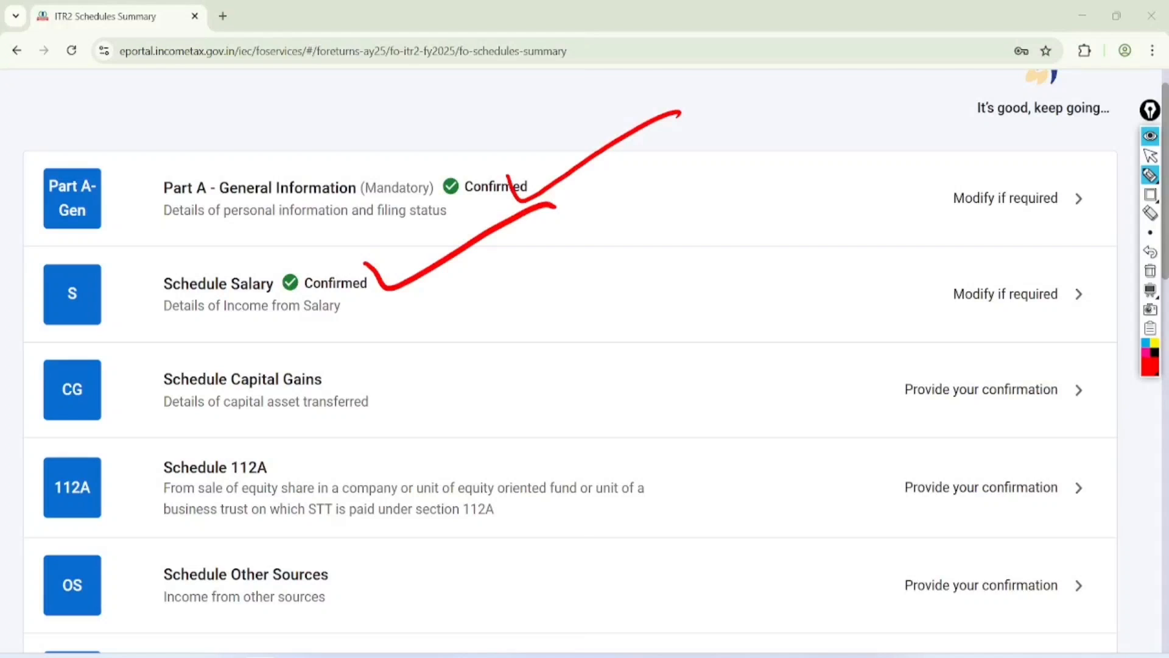
pyautogui.moveTo(350, 342)
pyautogui.mouseDown()
pyautogui.moveTo(149, 329)
pyautogui.moveTo(389, 350)
pyautogui.moveTo(384, 366)
pyautogui.moveTo(393, 350)
pyautogui.moveTo(261, 332)
pyautogui.mouseUp()
pyautogui.hotkey('ctrl', 'shift', '2')
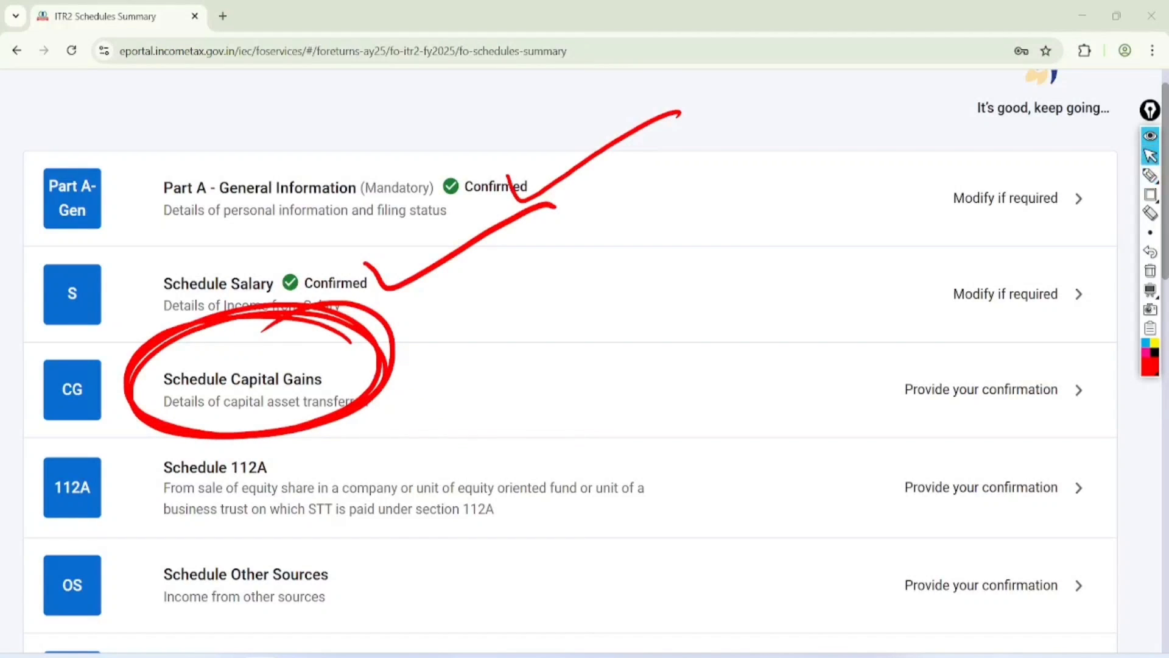
# Clear the red annotations and open Schedule Capital Gains
pyautogui.click(1150, 271)
pyautogui.click(219, 379)
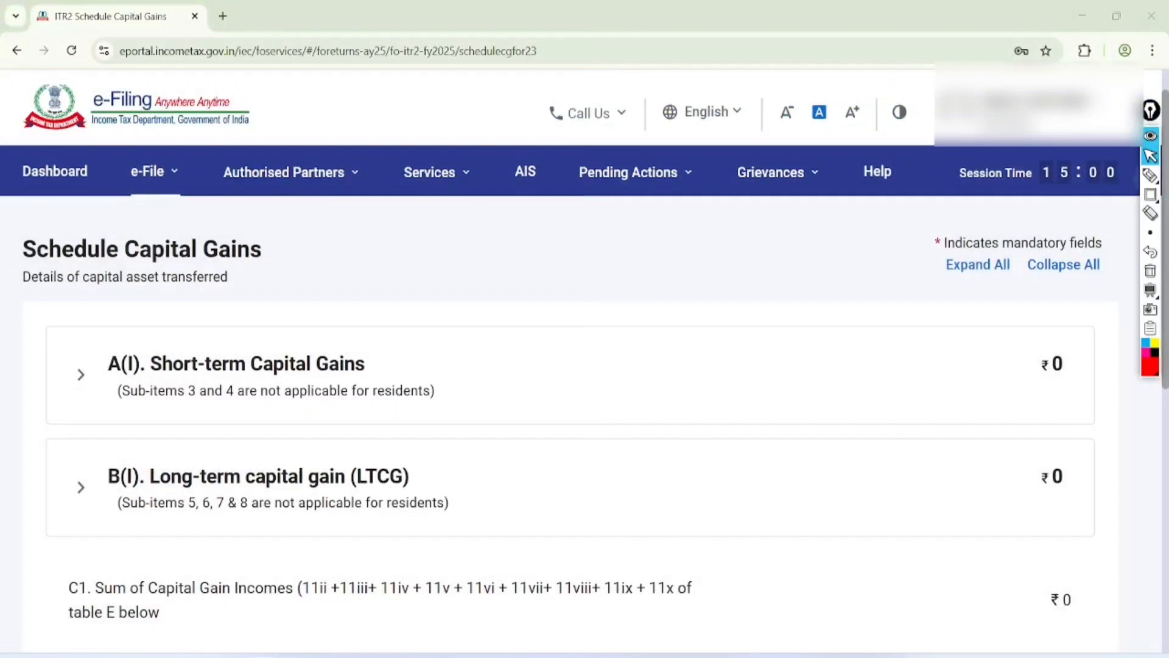
# Circle the Short-term and Long-term capital gain headings in red, and write "12M >" above the short-term section
pyautogui.click(1151, 175)
pyautogui.moveTo(501, 288)
pyautogui.mouseDown()
pyautogui.moveTo(523, 330)
pyautogui.moveTo(584, 253)
pyautogui.moveTo(592, 277)
pyautogui.mouseUp()
pyautogui.moveTo(198, 288)
pyautogui.mouseDown()
pyautogui.moveTo(183, 417)
pyautogui.moveTo(207, 282)
pyautogui.mouseUp()
pyautogui.click(602, 241)
pyautogui.moveTo(603, 241); pyautogui.dragTo(617, 266)
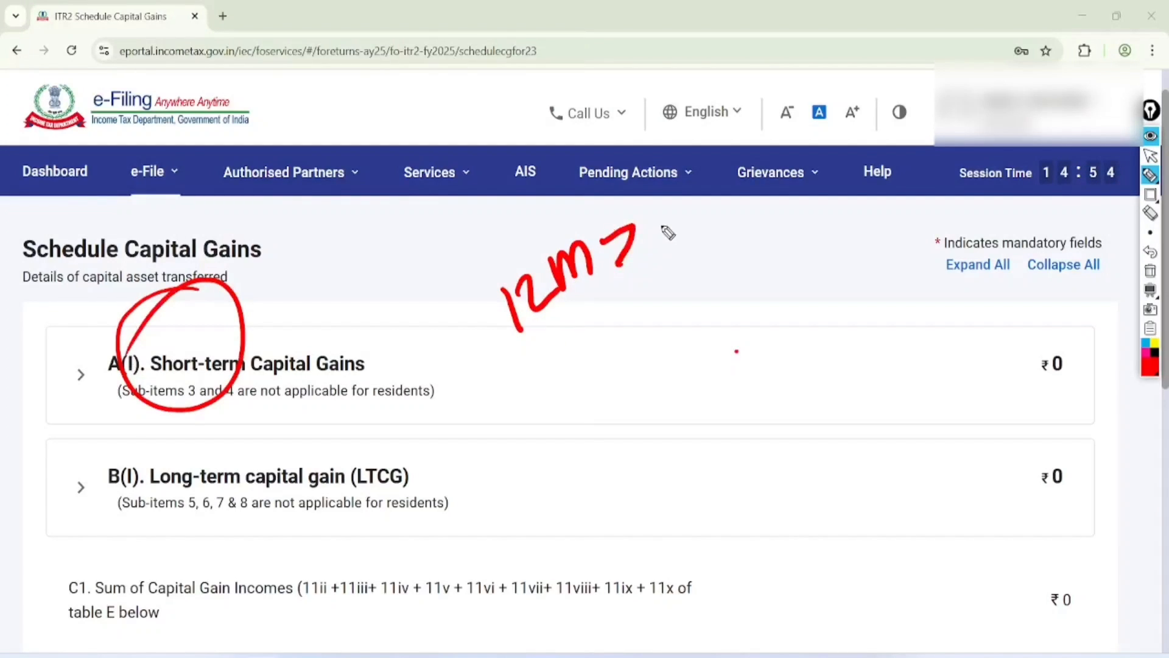
pyautogui.moveTo(186, 420)
pyautogui.mouseDown()
pyautogui.moveTo(128, 487)
pyautogui.moveTo(148, 521)
pyautogui.moveTo(151, 465)
pyautogui.mouseUp()
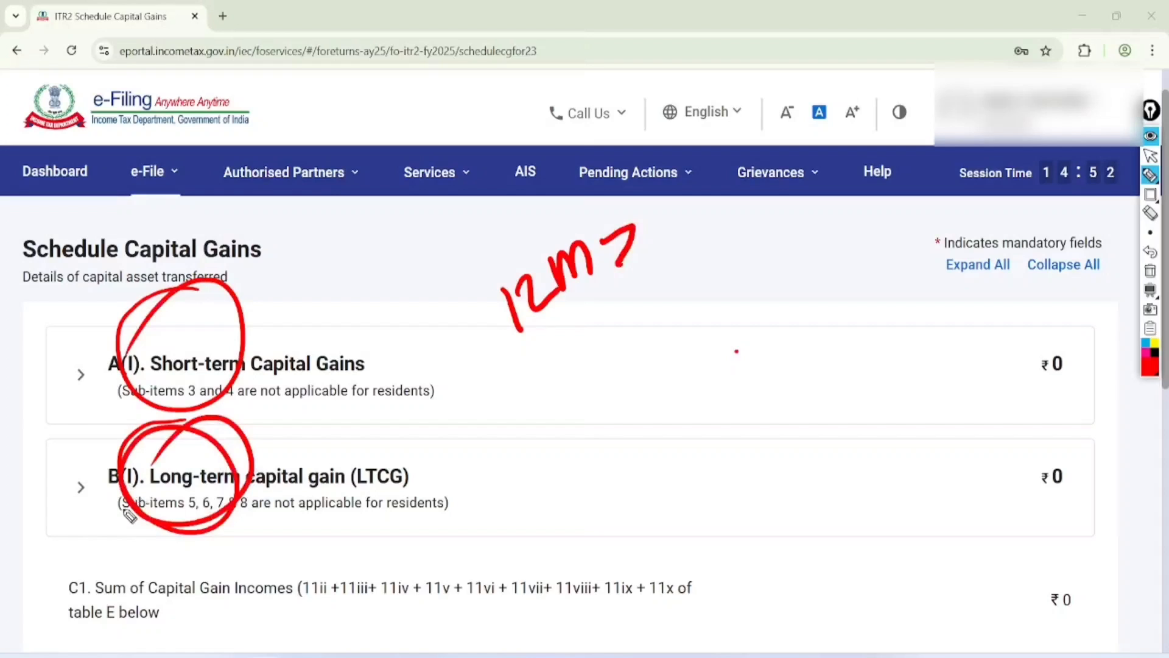
# Extend the handwritten holding-period note with "MF", "2M" and a double-underlined "24"
pyautogui.moveTo(709, 417); pyautogui.dragTo(719, 415)
pyautogui.click(740, 407)
pyautogui.moveTo(576, 329)
pyautogui.mouseDown()
pyautogui.moveTo(585, 349)
pyautogui.moveTo(627, 313)
pyautogui.moveTo(658, 308)
pyautogui.moveTo(714, 241)
pyautogui.mouseUp()
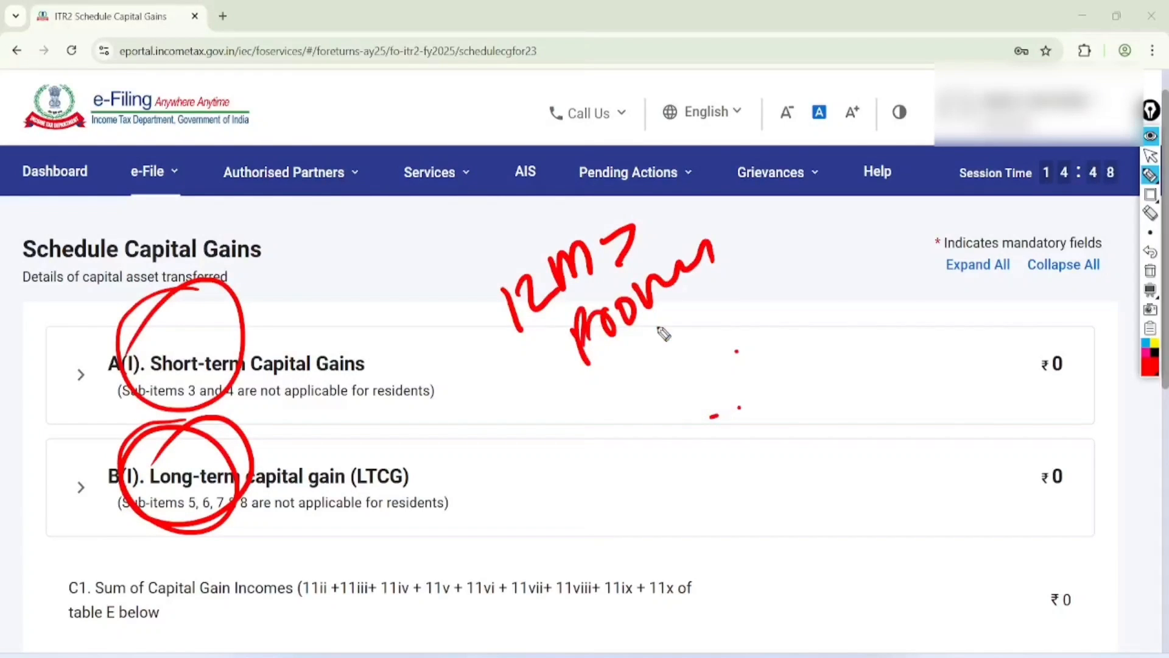
pyautogui.moveTo(635, 380)
pyautogui.mouseDown()
pyautogui.moveTo(684, 360)
pyautogui.moveTo(700, 308)
pyautogui.moveTo(834, 317)
pyautogui.mouseUp()
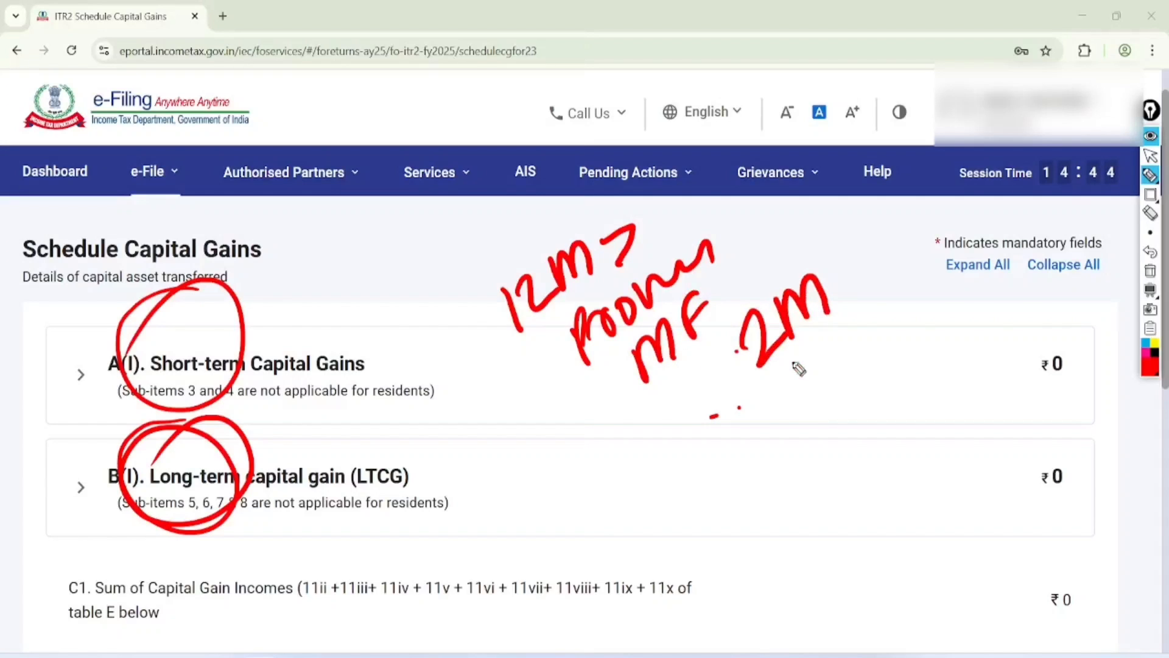
pyautogui.moveTo(769, 405)
pyautogui.mouseDown()
pyautogui.moveTo(827, 387)
pyautogui.moveTo(853, 397)
pyautogui.mouseUp()
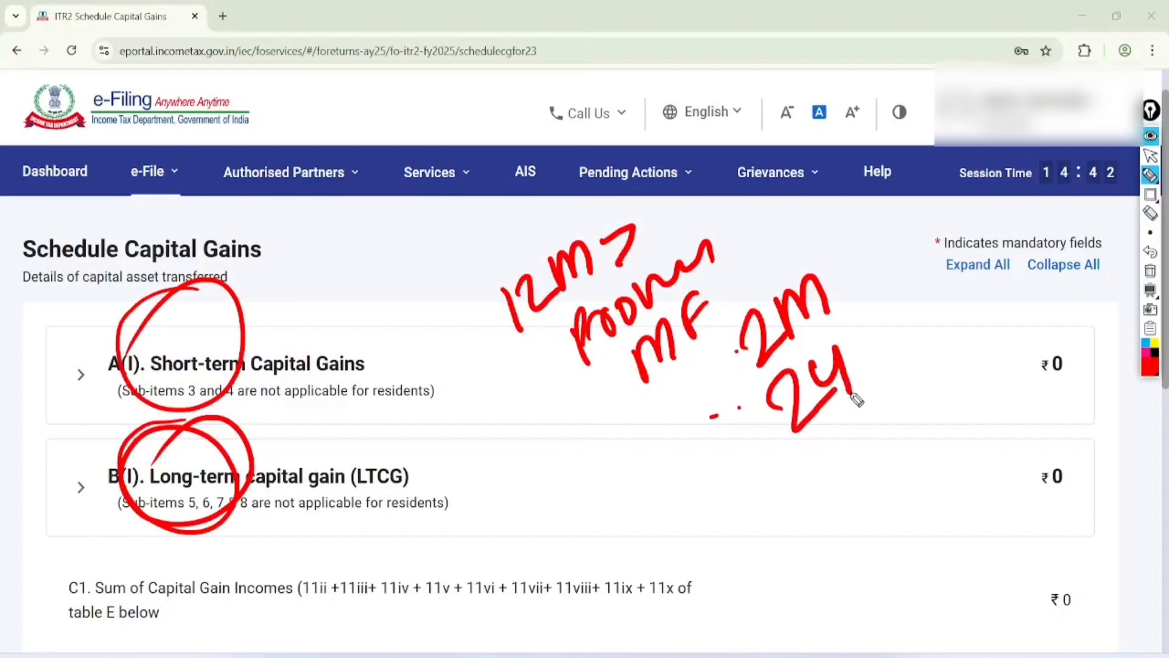
pyautogui.moveTo(810, 450); pyautogui.dragTo(888, 408)
# Clear the holding-period annotations and expand section A(I), Short-term Capital Gains
pyautogui.click(1150, 156)
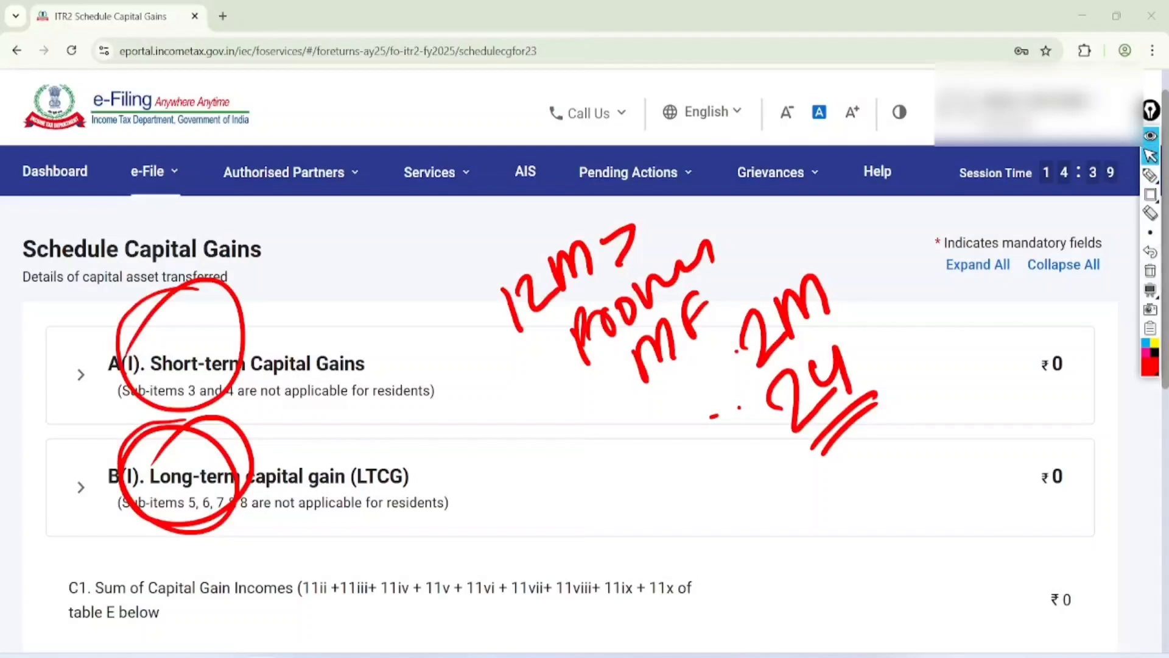
pyautogui.click(1151, 175)
pyautogui.click(1151, 271)
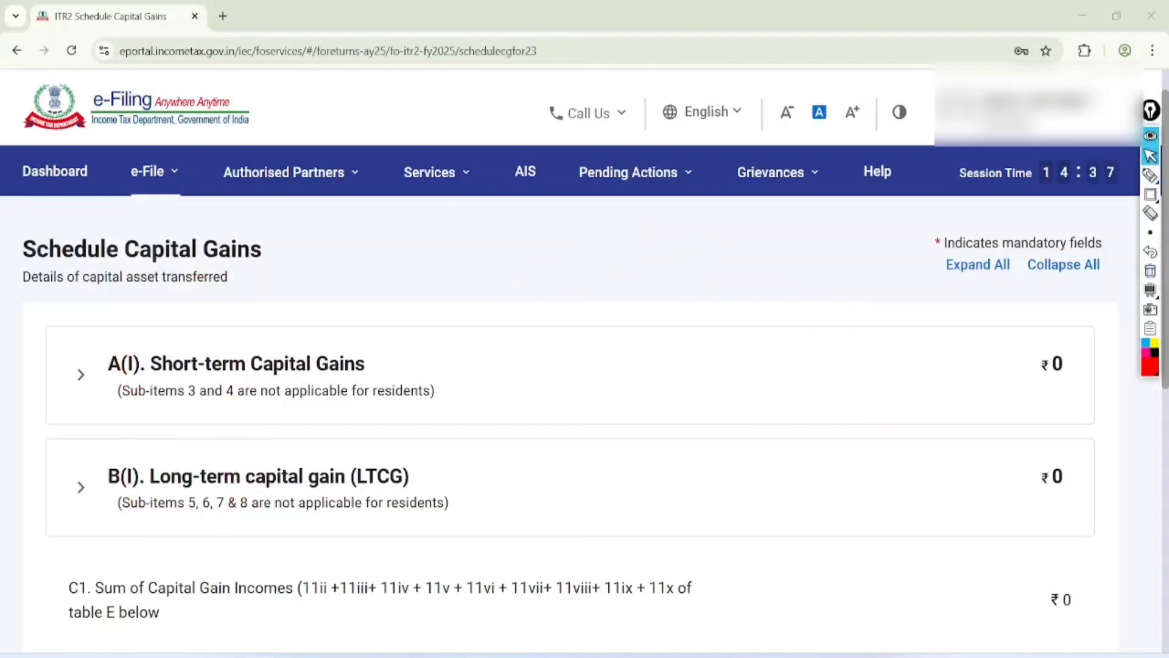
pyautogui.hscroll(-1, 582, 358)
pyautogui.scroll(-1, 582, 358)
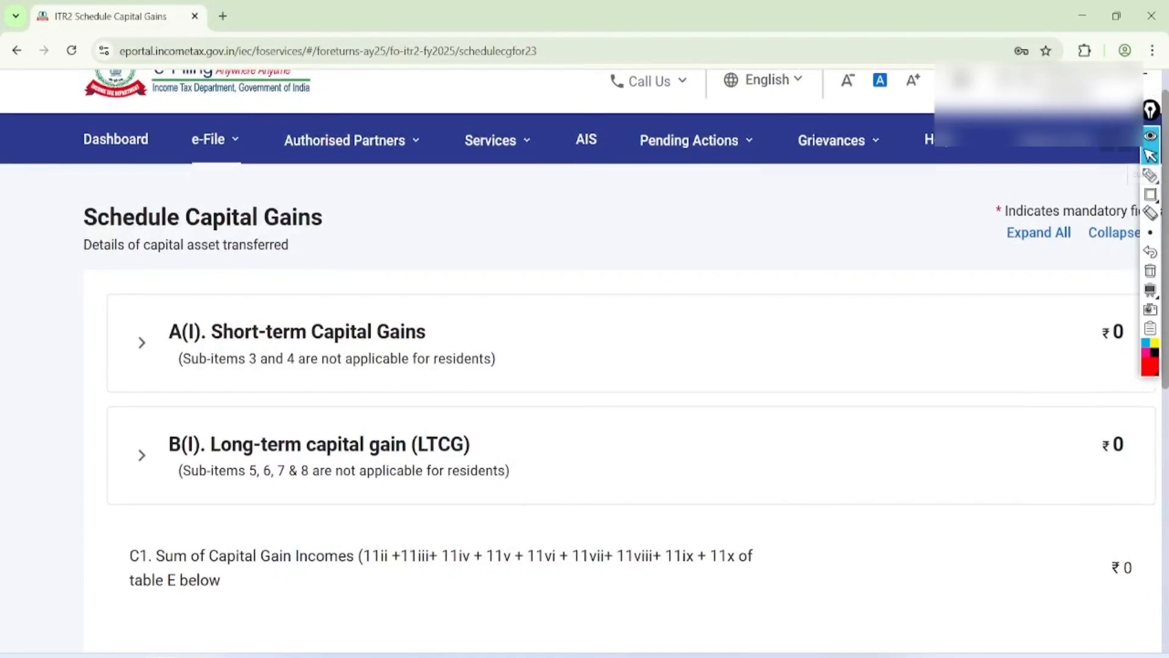
pyautogui.click(142, 343)
pyautogui.scroll(-4, 584, 365)
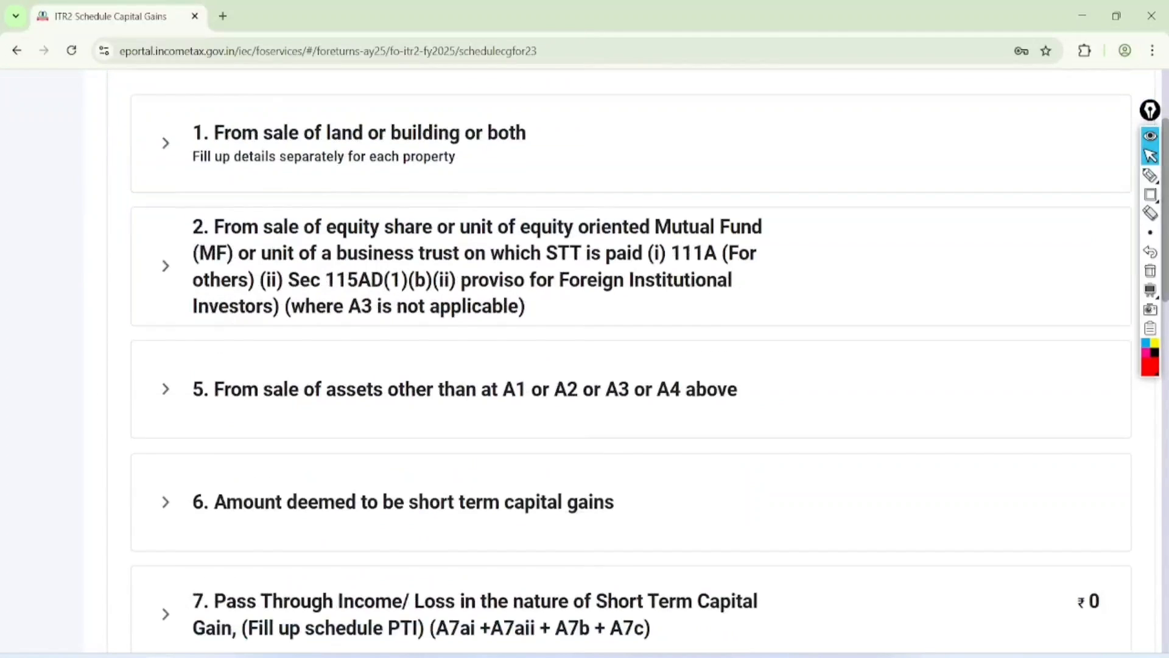
# Circle item 1, sale of land or building, in red, and mark "equity share" and "equity oriented Mutual Fund" in item 2
pyautogui.click(1150, 175)
pyautogui.moveTo(544, 94)
pyautogui.mouseDown()
pyautogui.moveTo(143, 172)
pyautogui.moveTo(460, 78)
pyautogui.moveTo(411, 100)
pyautogui.mouseUp()
pyautogui.click(207, 235)
pyautogui.moveTo(210, 238)
pyautogui.mouseDown()
pyautogui.moveTo(434, 239)
pyautogui.moveTo(328, 198)
pyautogui.moveTo(333, 247)
pyautogui.mouseUp()
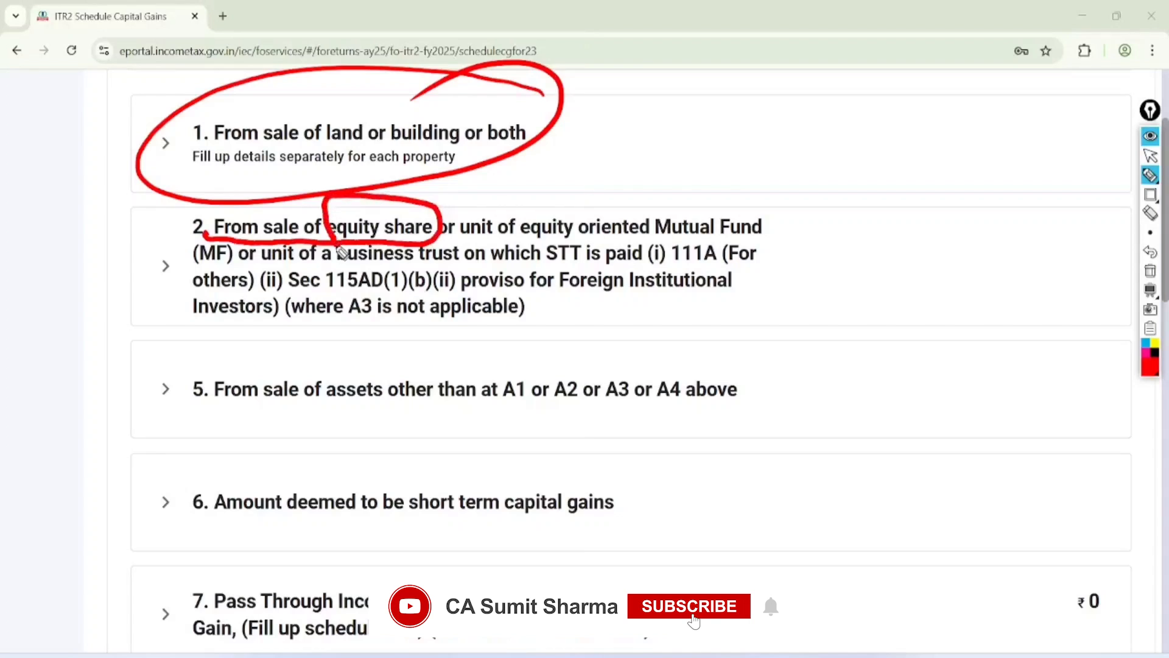
pyautogui.moveTo(458, 238)
pyautogui.mouseDown()
pyautogui.moveTo(718, 250)
pyautogui.moveTo(548, 191)
pyautogui.moveTo(518, 241)
pyautogui.mouseUp()
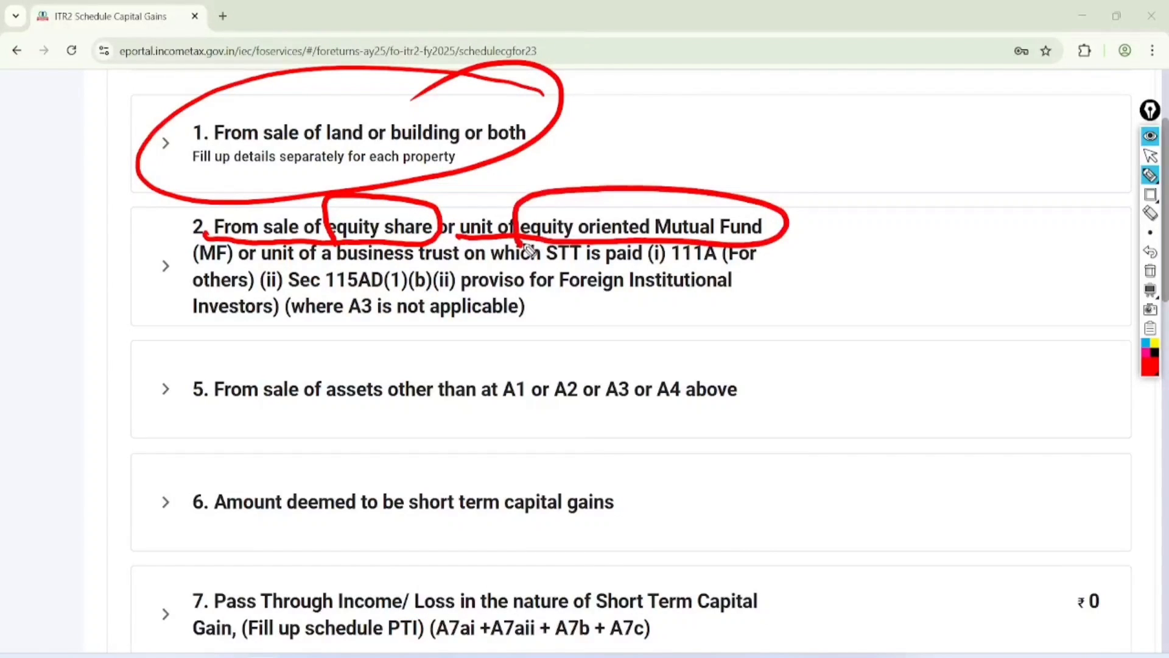
# Clear the annotations, expand item 2 for sale of equity shares or equity oriented mutual funds, and add a new entry
pyautogui.click(1150, 156)
pyautogui.click(1151, 271)
pyautogui.click(165, 266)
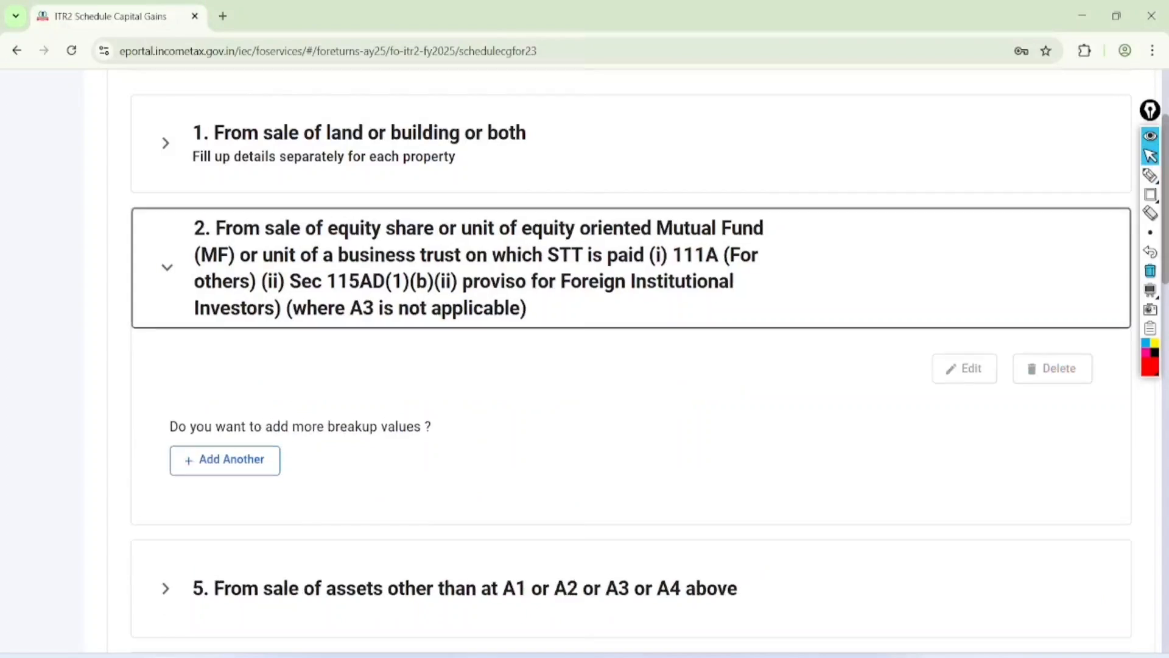
pyautogui.scroll(-1, 631, 362)
pyautogui.click(225, 379)
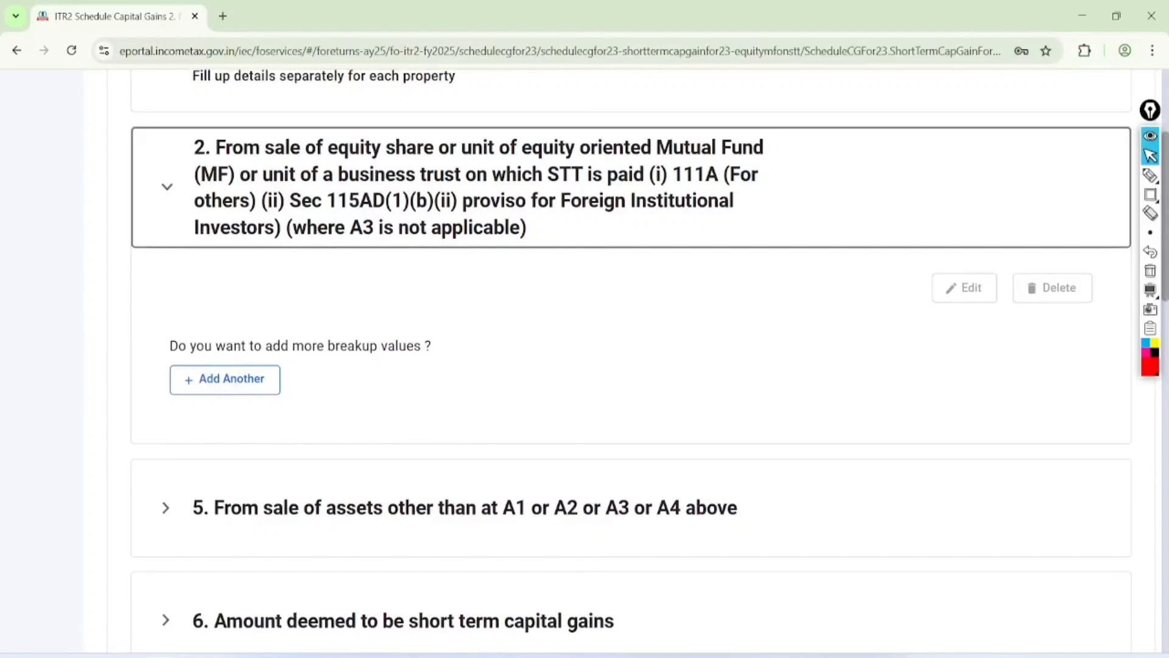
# Circle Full value of consideration and its two amount fields, linking the label to the first field with an arrow marked "Sale"
pyautogui.scroll(-5, 584, 361)
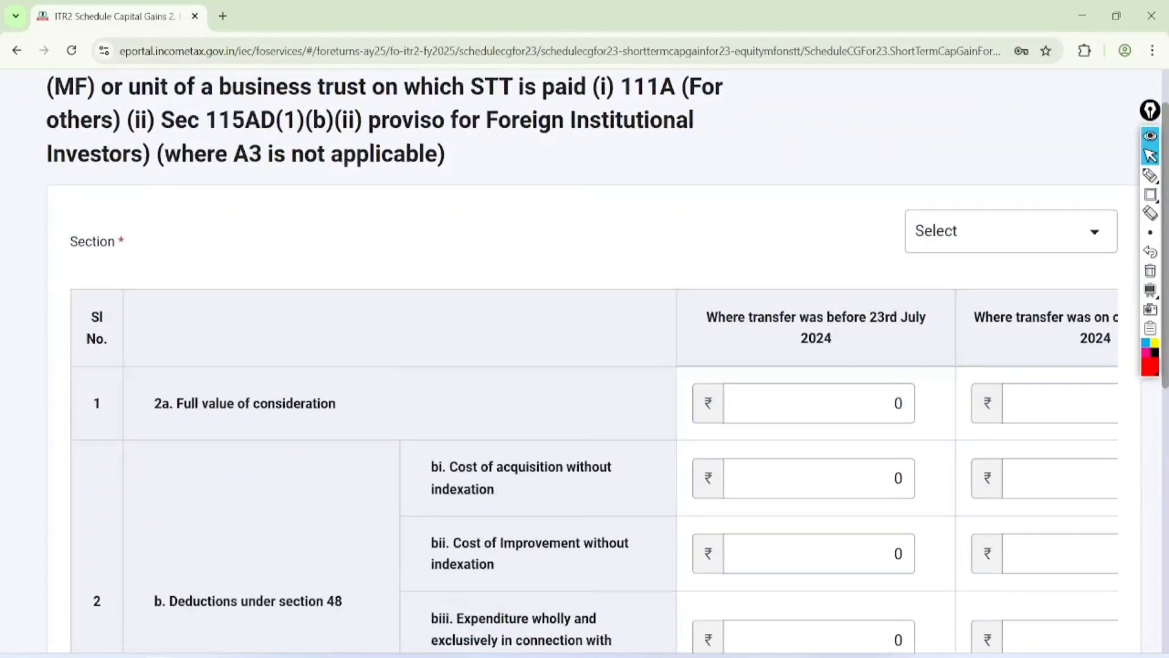
pyautogui.click(1151, 176)
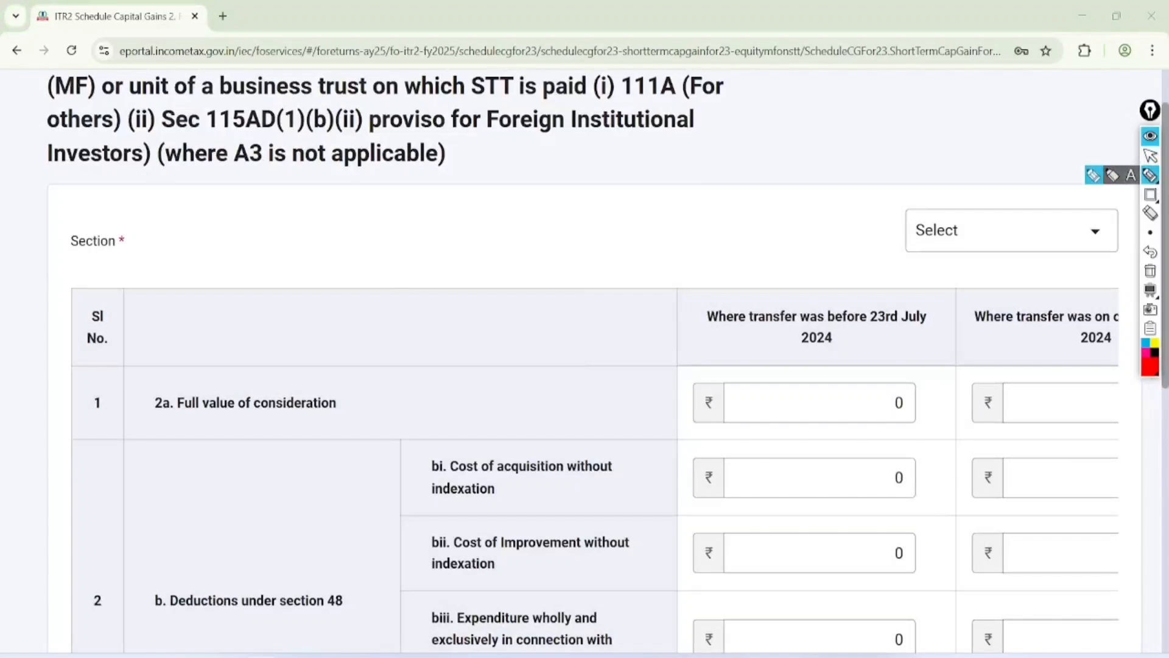
pyautogui.moveTo(159, 432)
pyautogui.mouseDown()
pyautogui.moveTo(209, 430)
pyautogui.moveTo(360, 378)
pyautogui.moveTo(156, 382)
pyautogui.moveTo(158, 434)
pyautogui.mouseUp()
pyautogui.moveTo(369, 402)
pyautogui.mouseDown()
pyautogui.moveTo(728, 409)
pyautogui.moveTo(699, 434)
pyautogui.mouseUp()
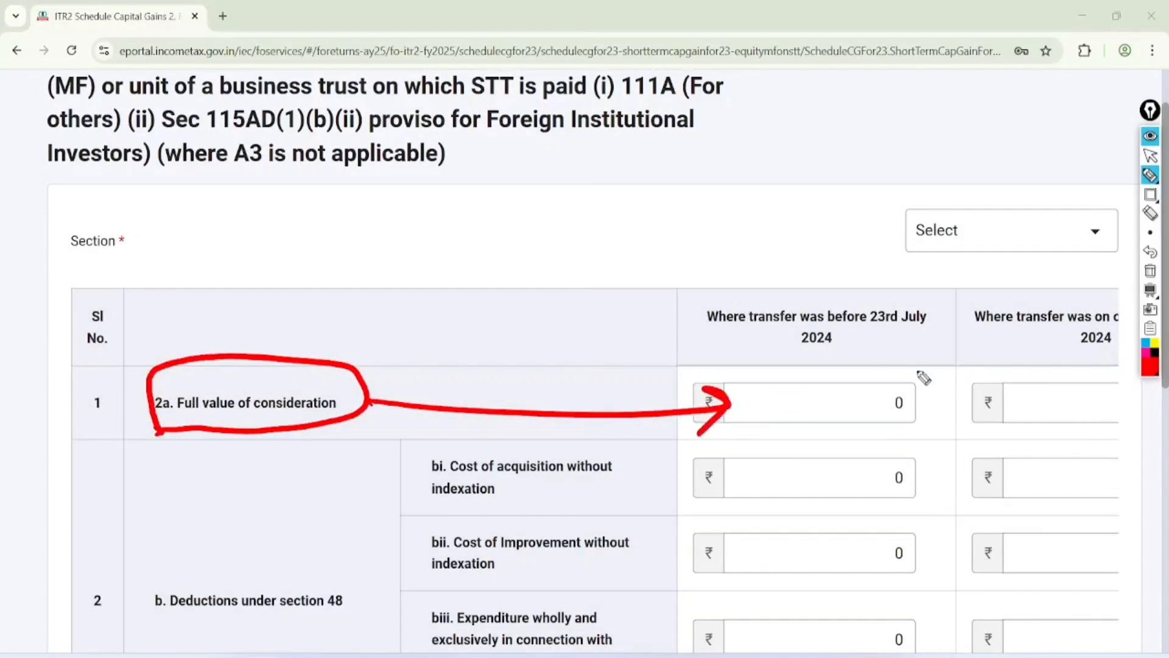
pyautogui.moveTo(921, 376); pyautogui.dragTo(934, 416)
pyautogui.moveTo(1038, 364); pyautogui.dragTo(1037, 365)
pyautogui.moveTo(492, 364)
pyautogui.mouseDown()
pyautogui.moveTo(511, 386)
pyautogui.moveTo(521, 346)
pyautogui.moveTo(569, 353)
pyautogui.mouseUp()
pyautogui.moveTo(527, 396); pyautogui.dragTo(569, 367)
pyautogui.moveTo(542, 400); pyautogui.dragTo(574, 380)
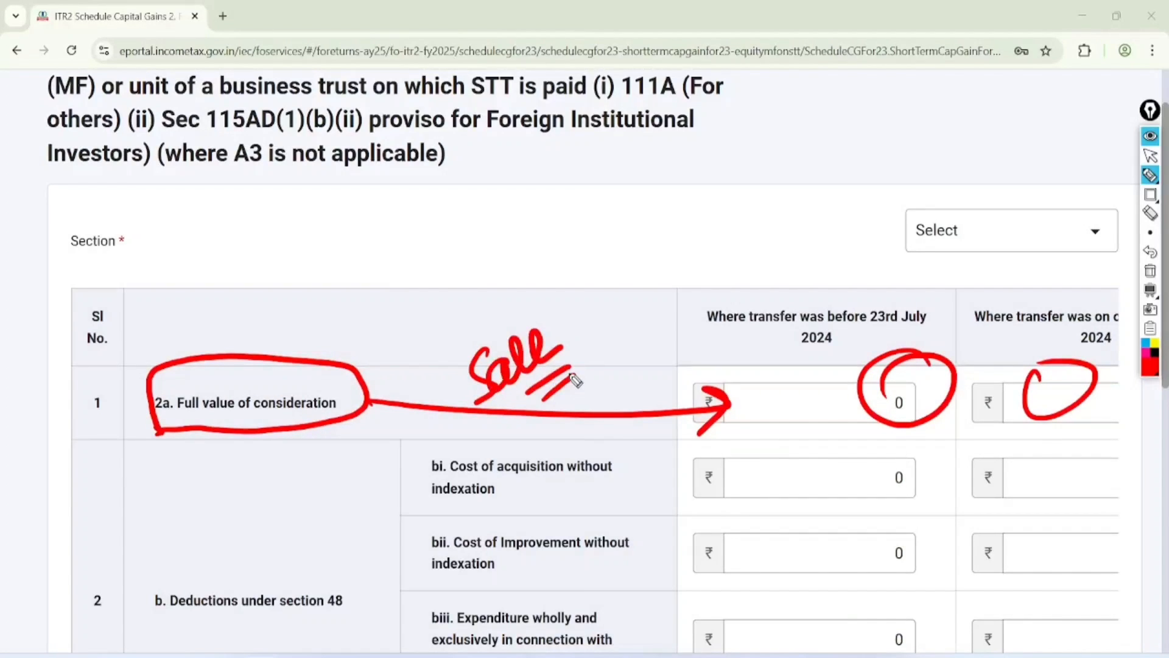
# Circle Cost of acquisition without indexation and its two amount fields in red, underlining "indexation"
pyautogui.moveTo(627, 449)
pyautogui.mouseDown()
pyautogui.moveTo(600, 450)
pyautogui.moveTo(490, 527)
pyautogui.moveTo(606, 449)
pyautogui.mouseUp()
pyautogui.moveTo(435, 506); pyautogui.dragTo(522, 496)
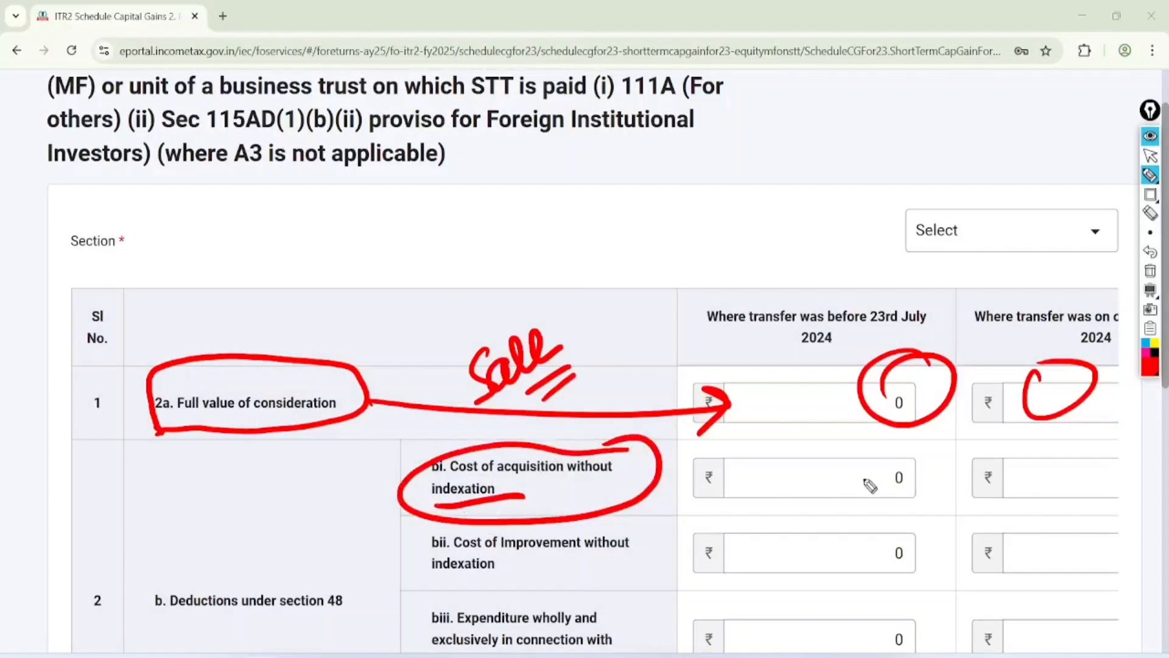
pyautogui.moveTo(861, 487)
pyautogui.mouseDown()
pyautogui.moveTo(900, 444)
pyautogui.moveTo(865, 436)
pyautogui.mouseUp()
pyautogui.moveTo(1053, 434)
pyautogui.mouseDown()
pyautogui.moveTo(1083, 496)
pyautogui.moveTo(943, 508)
pyautogui.mouseUp()
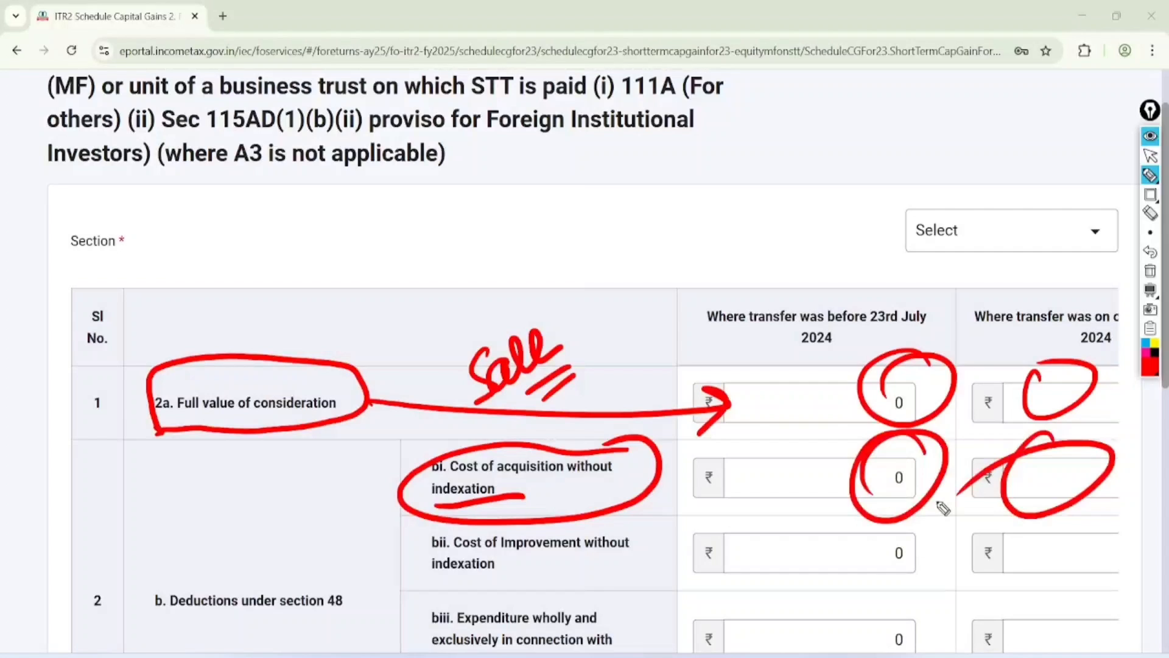
# Clear the annotations and write the date 23.7.24 in red with two branches drawn below it
pyautogui.click(1150, 270)
pyautogui.click(474, 391)
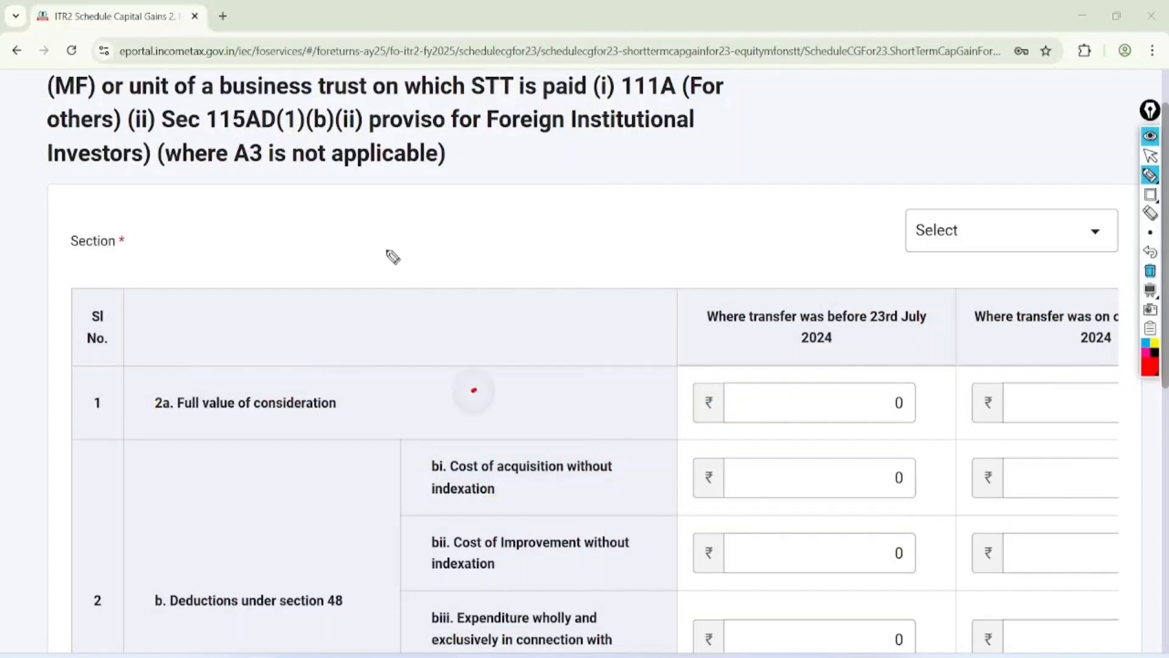
pyautogui.moveTo(370, 230)
pyautogui.mouseDown()
pyautogui.moveTo(396, 246)
pyautogui.moveTo(390, 287)
pyautogui.mouseUp()
pyautogui.moveTo(351, 247)
pyautogui.mouseDown()
pyautogui.moveTo(327, 274)
pyautogui.moveTo(385, 285)
pyautogui.mouseUp()
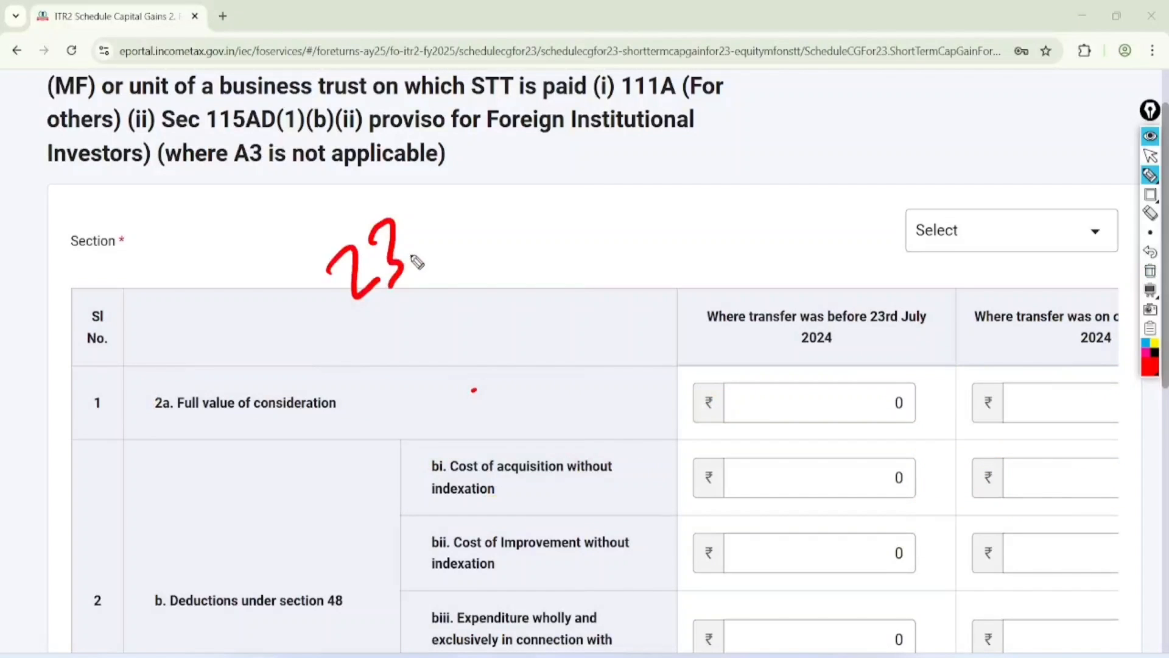
pyautogui.click(414, 241)
pyautogui.moveTo(411, 213)
pyautogui.mouseDown()
pyautogui.moveTo(445, 253)
pyautogui.moveTo(222, 487)
pyautogui.mouseUp()
pyautogui.moveTo(545, 135); pyautogui.dragTo(583, 183)
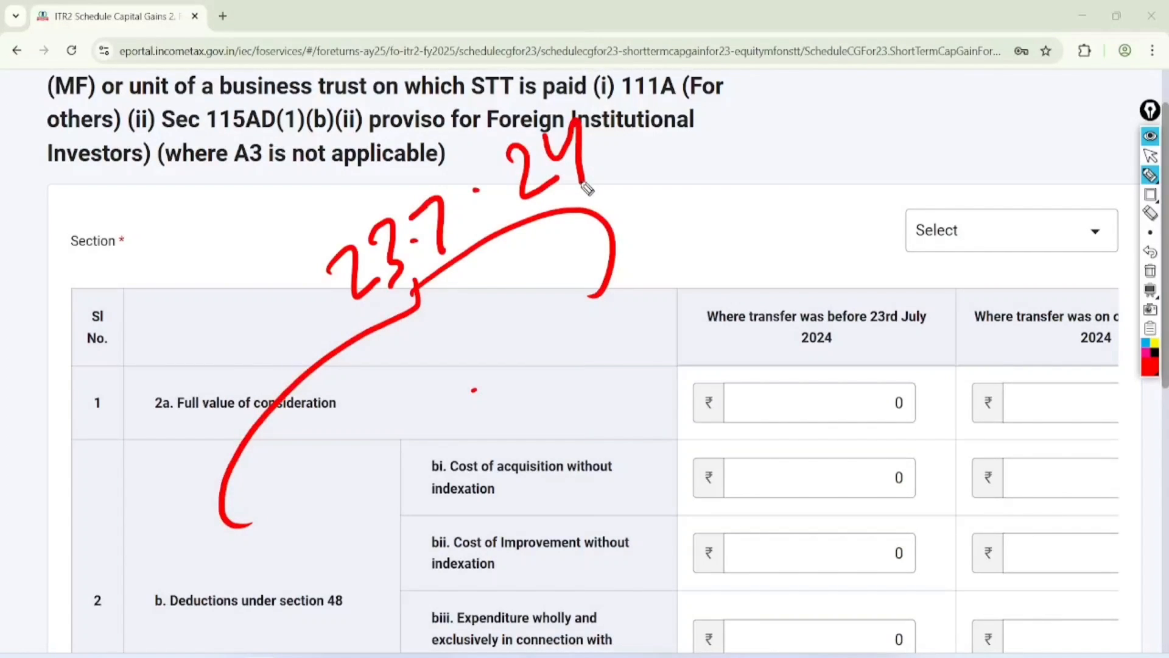
# Write a double-underlined 15% at the end of the lower branch and circle it
pyautogui.moveTo(264, 488); pyautogui.dragTo(285, 535)
pyautogui.moveTo(299, 474)
pyautogui.mouseDown()
pyautogui.moveTo(287, 533)
pyautogui.moveTo(302, 484)
pyautogui.mouseUp()
pyautogui.moveTo(309, 434)
pyautogui.mouseDown()
pyautogui.moveTo(325, 487)
pyautogui.moveTo(335, 456)
pyautogui.mouseUp()
pyautogui.moveTo(350, 495)
pyautogui.mouseDown()
pyautogui.moveTo(316, 556)
pyautogui.moveTo(328, 558)
pyautogui.mouseUp()
pyautogui.moveTo(332, 378)
pyautogui.mouseDown()
pyautogui.moveTo(381, 535)
pyautogui.moveTo(292, 384)
pyautogui.mouseUp()
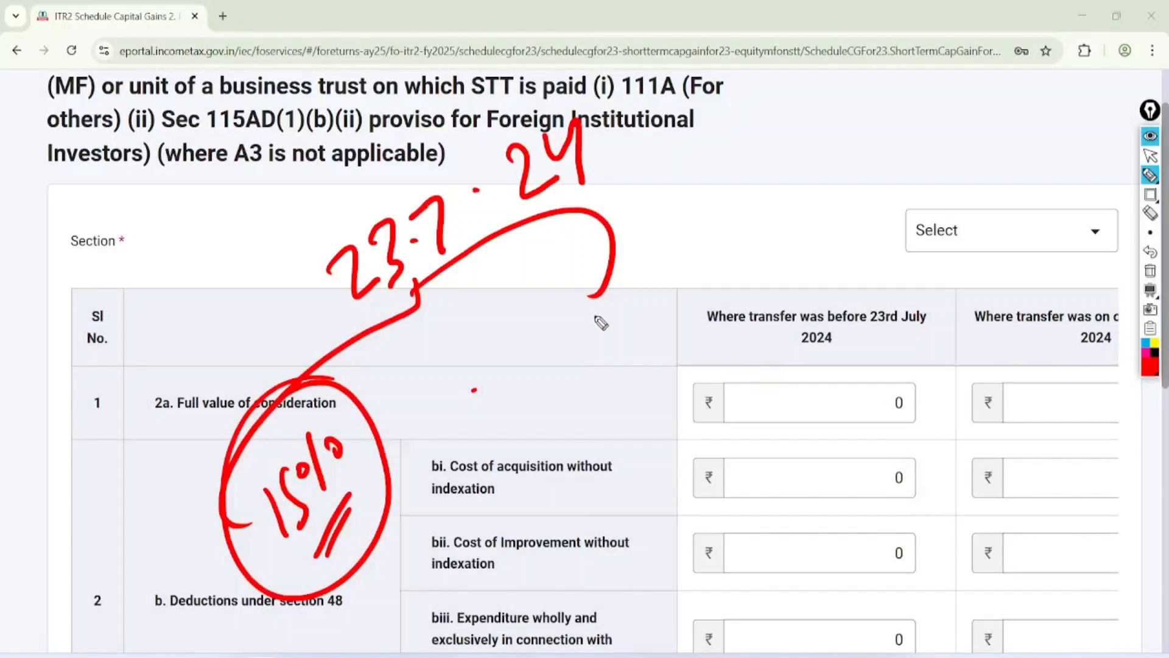
# Write a double-underlined 20% at the end of the other branch and circle it
pyautogui.moveTo(590, 298)
pyautogui.mouseDown()
pyautogui.moveTo(626, 319)
pyautogui.moveTo(627, 284)
pyautogui.mouseUp()
pyautogui.moveTo(639, 259); pyautogui.dragTo(661, 292)
pyautogui.moveTo(673, 263)
pyautogui.mouseDown()
pyautogui.moveTo(678, 281)
pyautogui.moveTo(634, 344)
pyautogui.mouseUp()
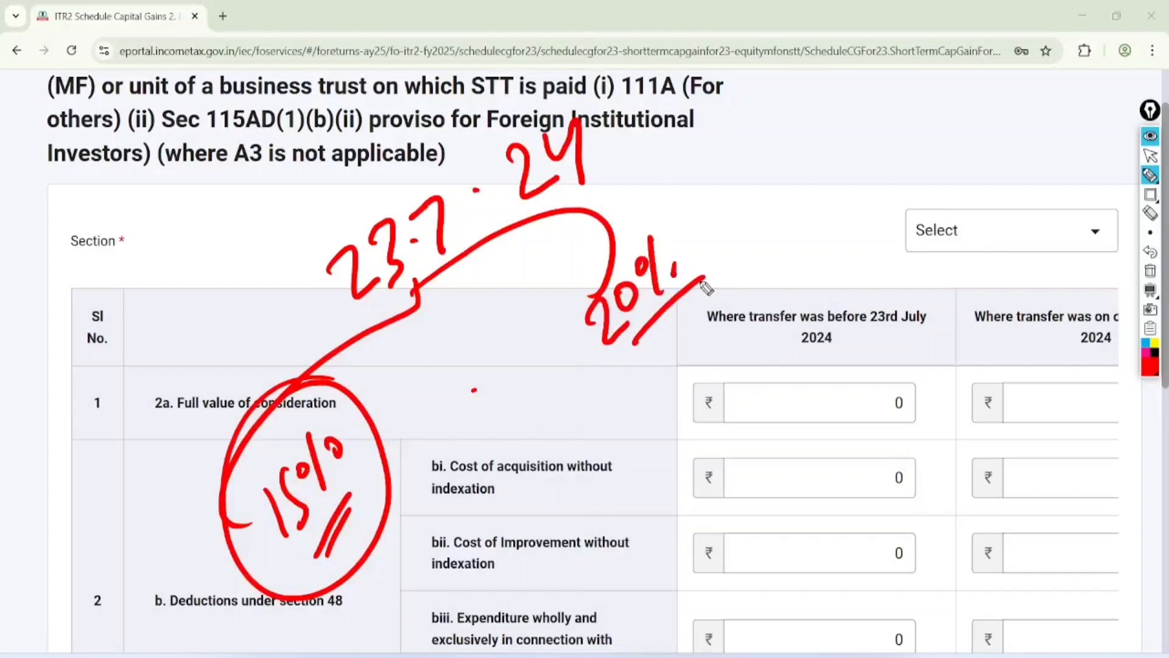
pyautogui.moveTo(694, 311); pyautogui.dragTo(651, 351)
pyautogui.moveTo(688, 201); pyautogui.dragTo(601, 236)
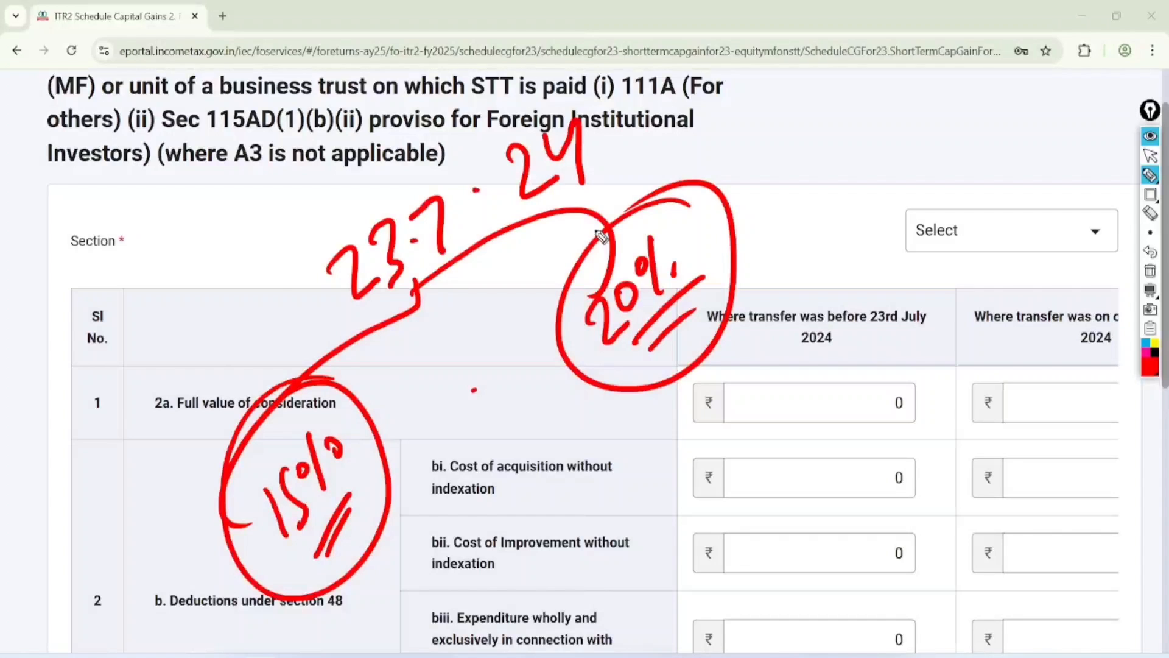
# Circle the handwritten 23.7.24 date, then tick the second transfer-date column's header and its first three amount fields in red
pyautogui.moveTo(570, 71)
pyautogui.mouseDown()
pyautogui.moveTo(524, 72)
pyautogui.moveTo(585, 240)
pyautogui.moveTo(475, 78)
pyautogui.mouseUp()
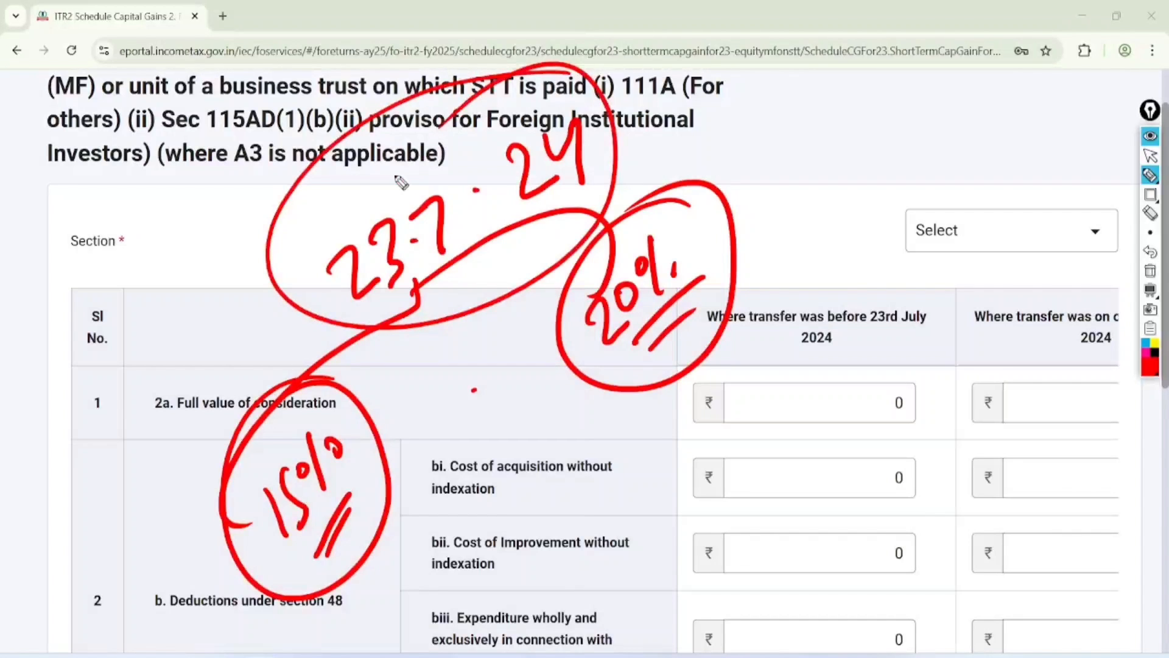
pyautogui.moveTo(982, 320); pyautogui.dragTo(1117, 279)
pyautogui.moveTo(994, 389)
pyautogui.mouseDown()
pyautogui.moveTo(1011, 421)
pyautogui.moveTo(1105, 367)
pyautogui.mouseUp()
pyautogui.moveTo(989, 462)
pyautogui.mouseDown()
pyautogui.moveTo(1002, 502)
pyautogui.moveTo(1090, 442)
pyautogui.mouseUp()
pyautogui.moveTo(991, 550); pyautogui.dragTo(1076, 543)
# Clear the annotations and set the Section of the equity share entry to 111A [for others]
pyautogui.click(1150, 155)
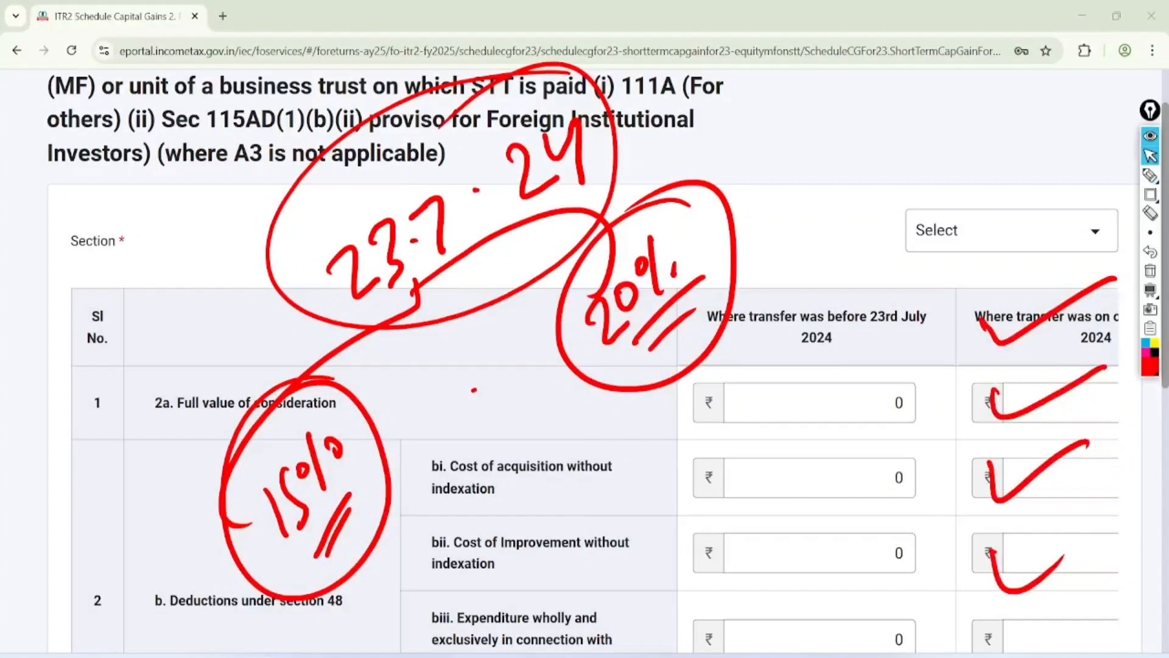
pyautogui.click(1150, 270)
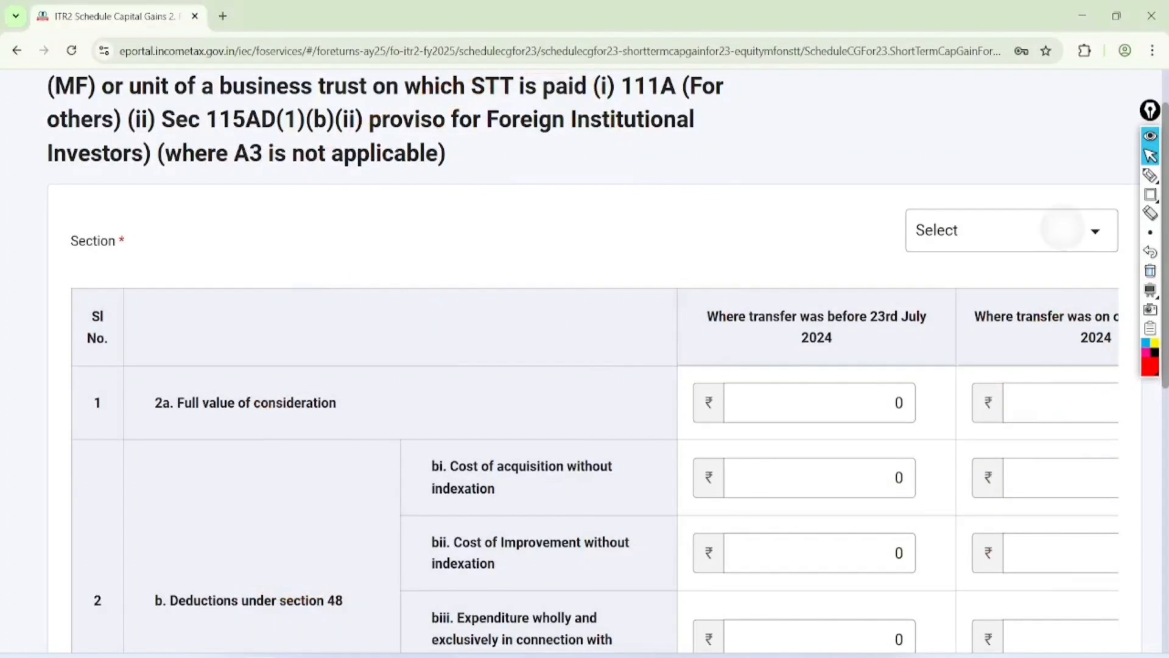
pyautogui.click(1060, 231)
pyautogui.click(1102, 472)
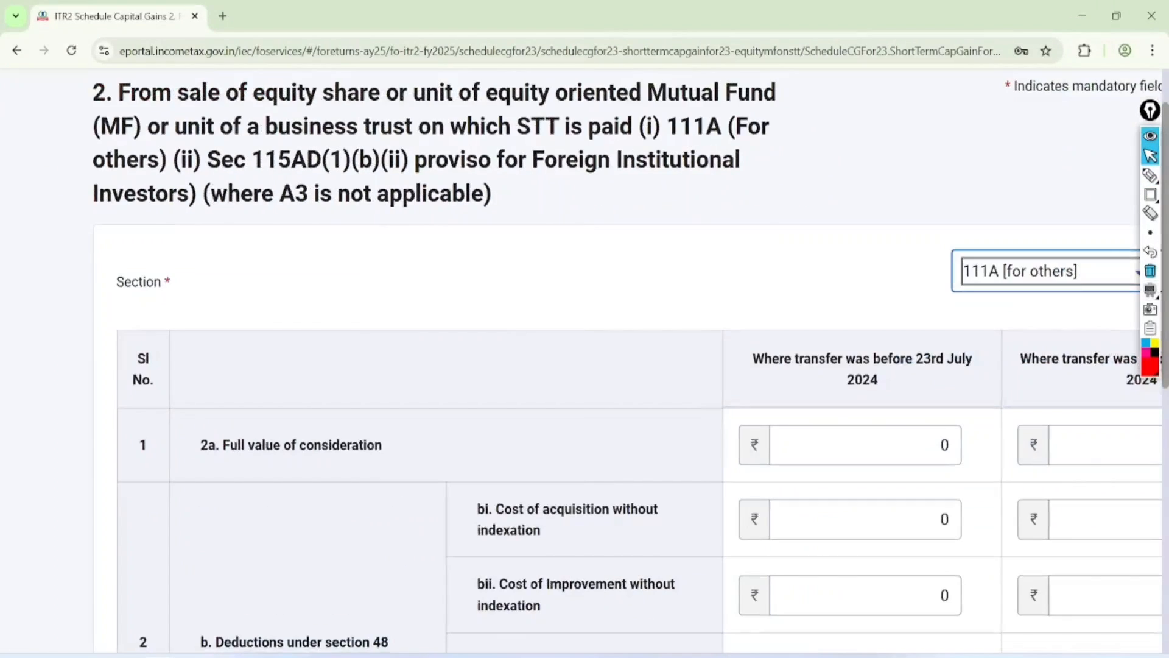
pyautogui.scroll(-3, 627, 366)
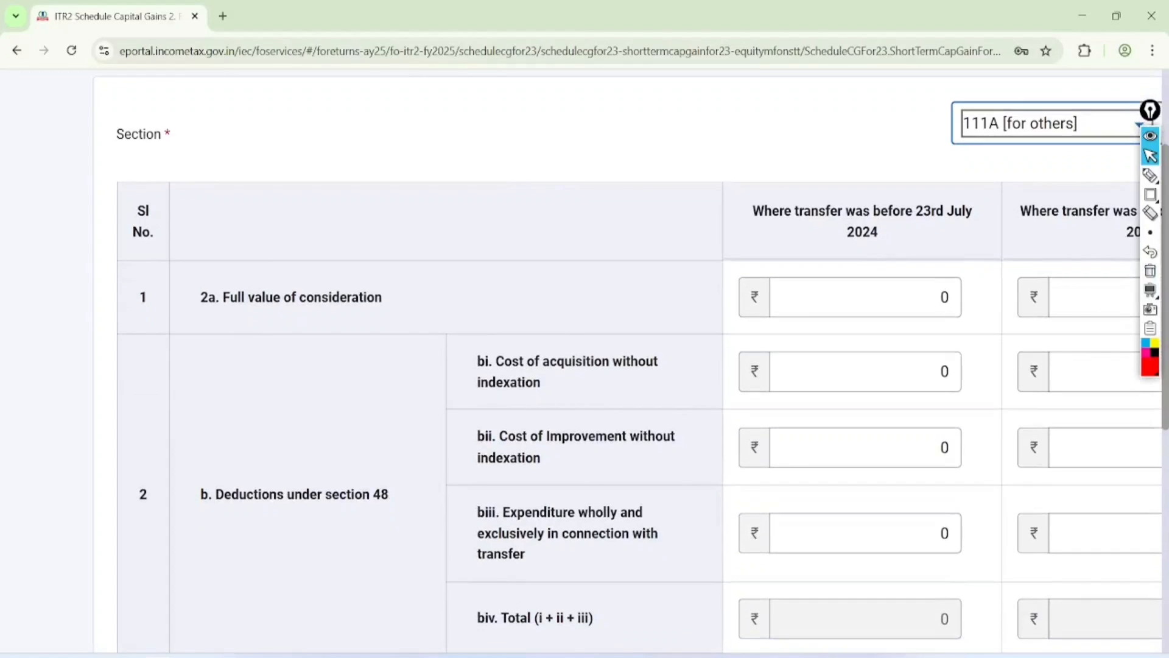
# Using the short-term trade totals in the Excel statement, enter 69690 as full consideration and 63442 as acquisition cost in the second transfer-date column
pyautogui.hotkey('alt', 'Tab')
pyautogui.scroll(-1, 578, 390)
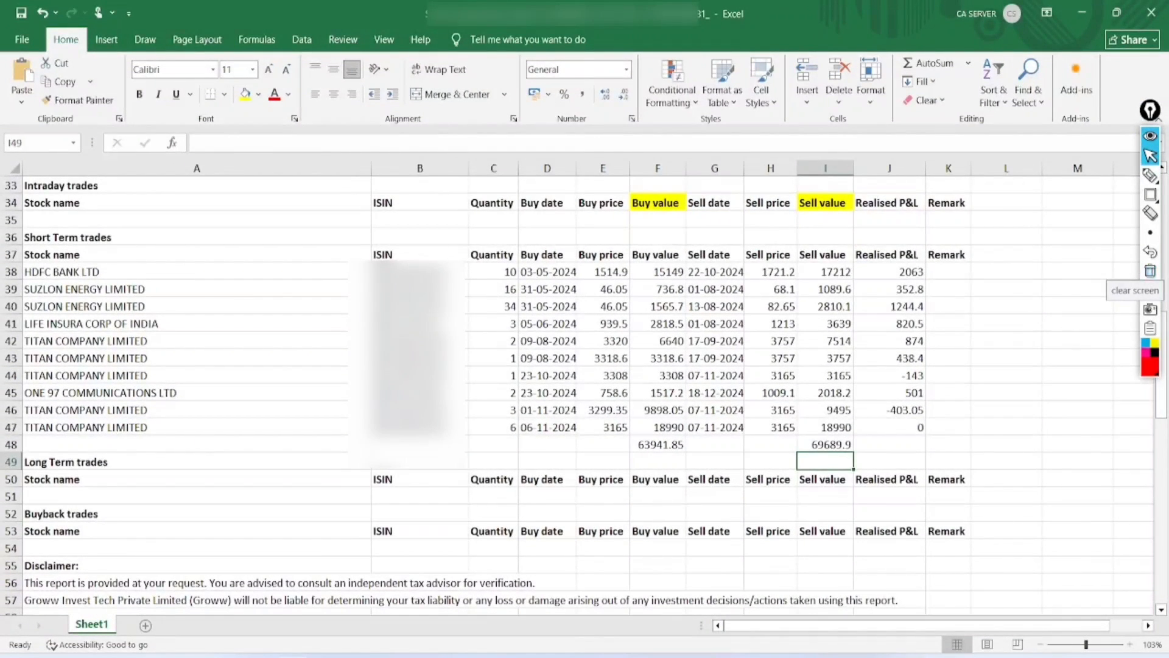
pyautogui.click(826, 445)
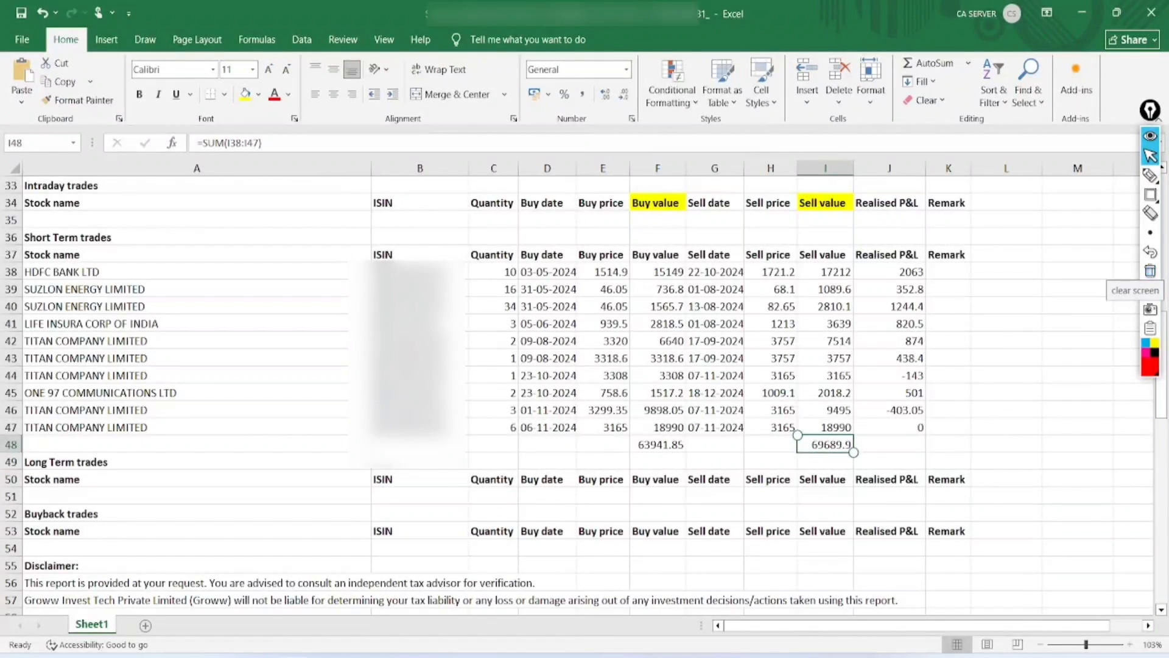
pyautogui.click(658, 445)
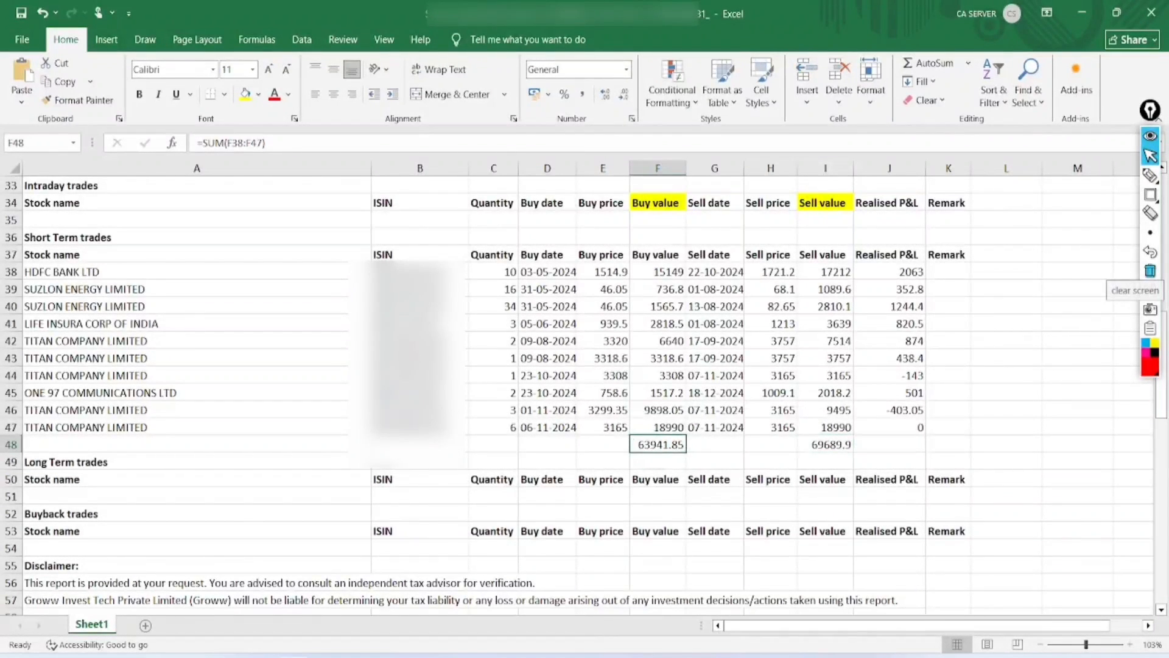
pyautogui.hotkey('alt', 'Tab')
pyautogui.scroll(3, 585, 365)
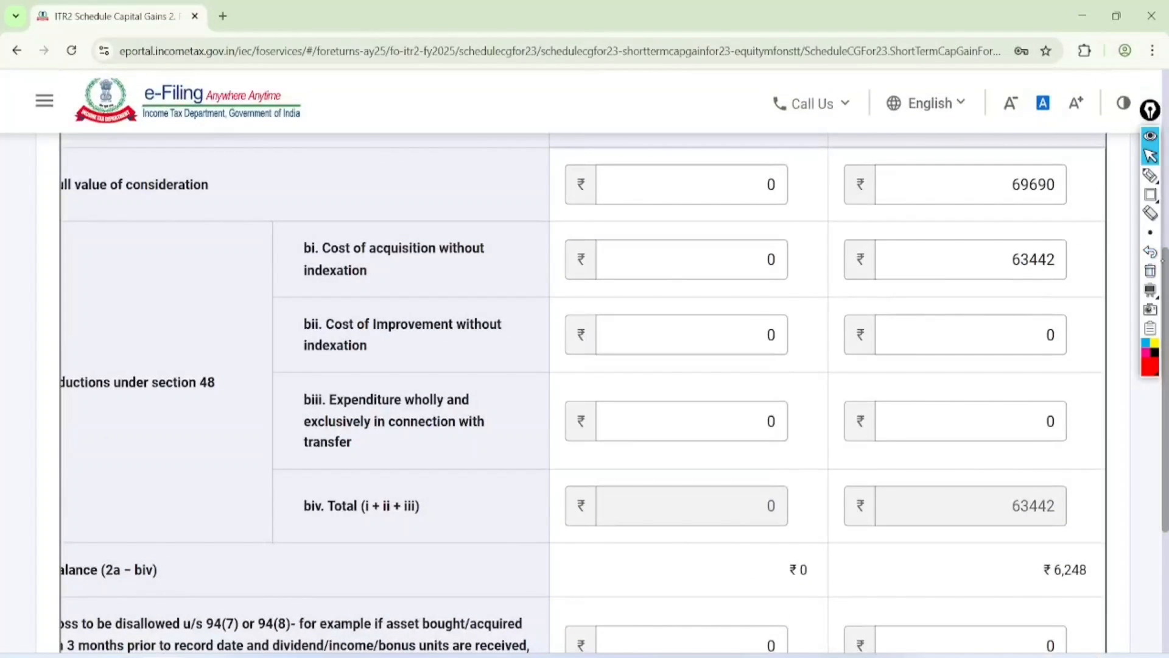
# Circle the second column's balance and the transfer expenditure label in red, tick beside the label, and clear the annotations
pyautogui.click(1150, 175)
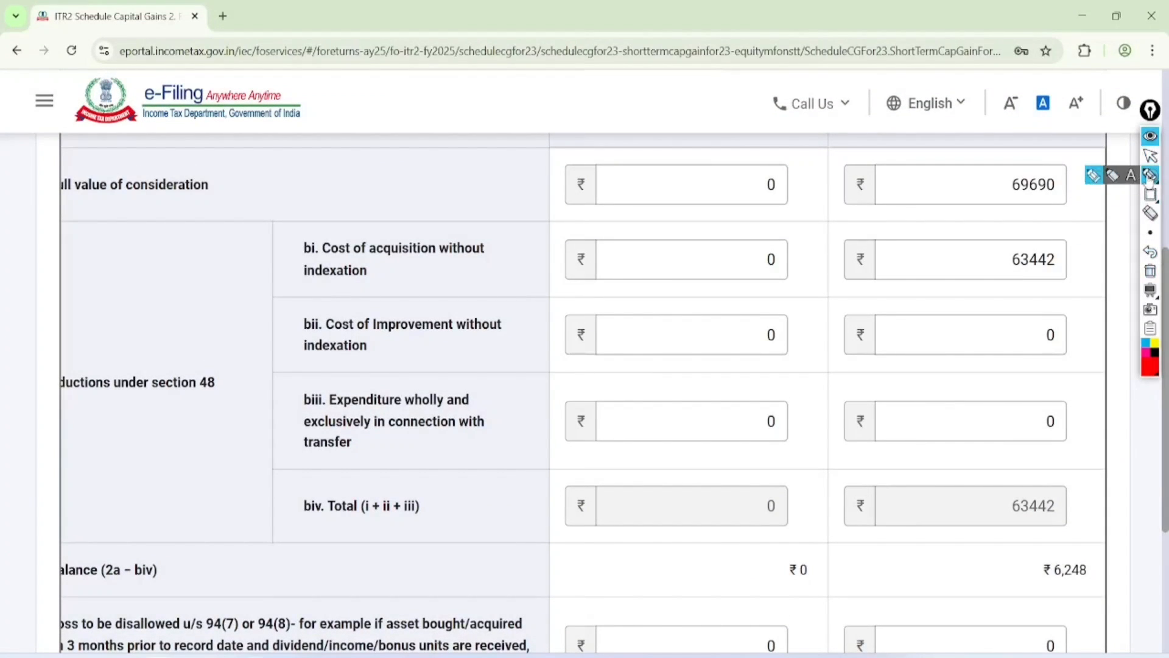
pyautogui.moveTo(1099, 521)
pyautogui.mouseDown()
pyautogui.moveTo(1109, 616)
pyautogui.moveTo(1090, 506)
pyautogui.mouseUp()
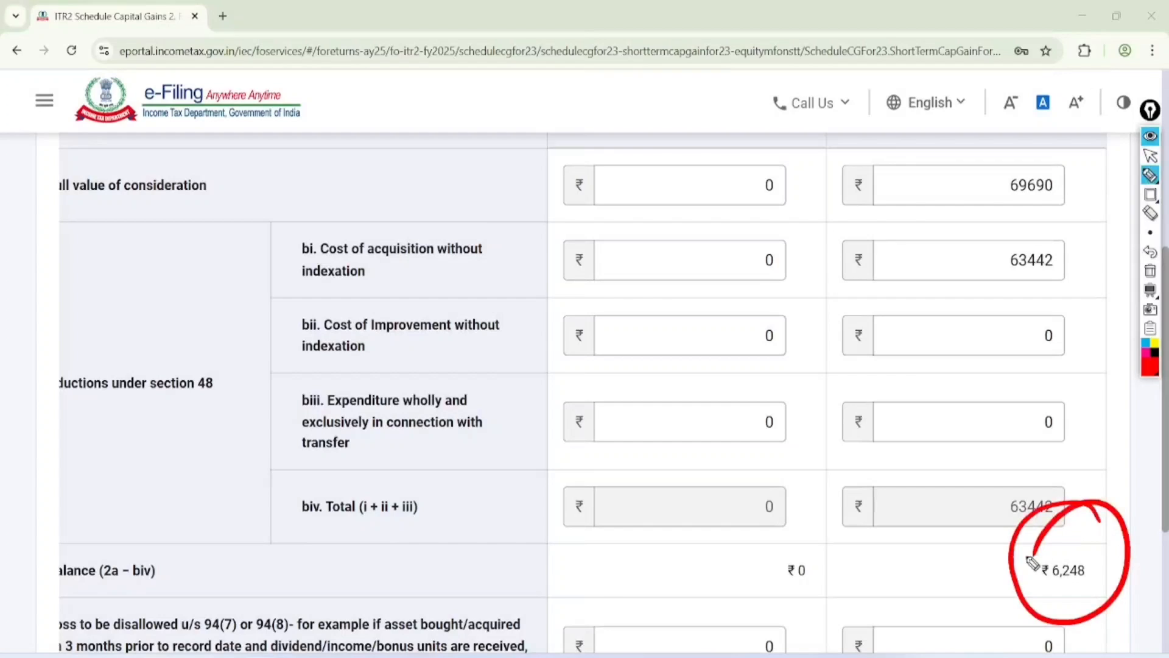
pyautogui.moveTo(483, 370)
pyautogui.mouseDown()
pyautogui.moveTo(292, 382)
pyautogui.moveTo(507, 436)
pyautogui.moveTo(263, 478)
pyautogui.moveTo(454, 370)
pyautogui.mouseUp()
pyautogui.moveTo(141, 431); pyautogui.dragTo(223, 419)
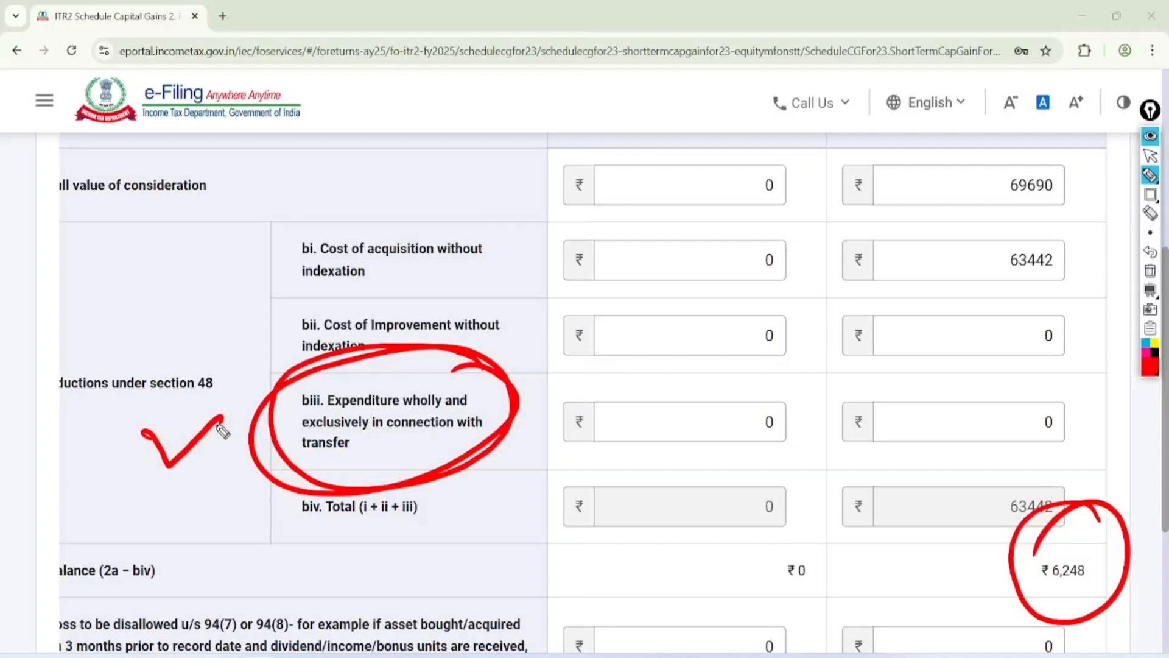
pyautogui.click(1150, 156)
pyautogui.click(1150, 271)
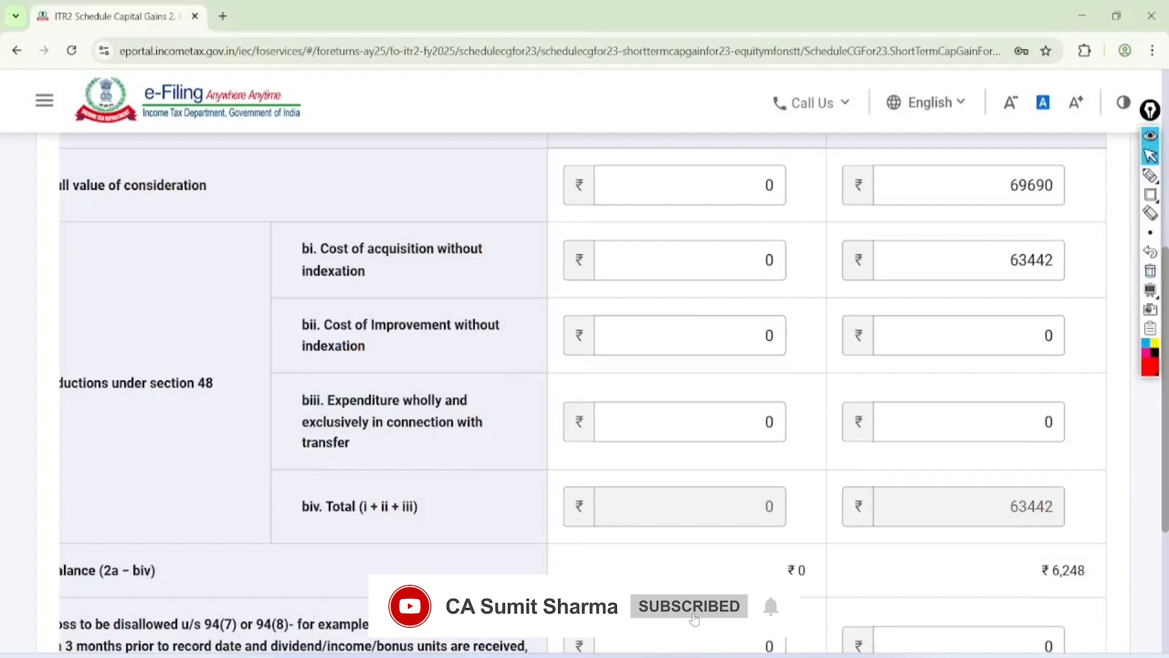
# Switch to the Excel statement, mark the charges list, STT amount, total charges and adjacent figure in red, and clear the markings
pyautogui.hotkey('alt', 'Tab')
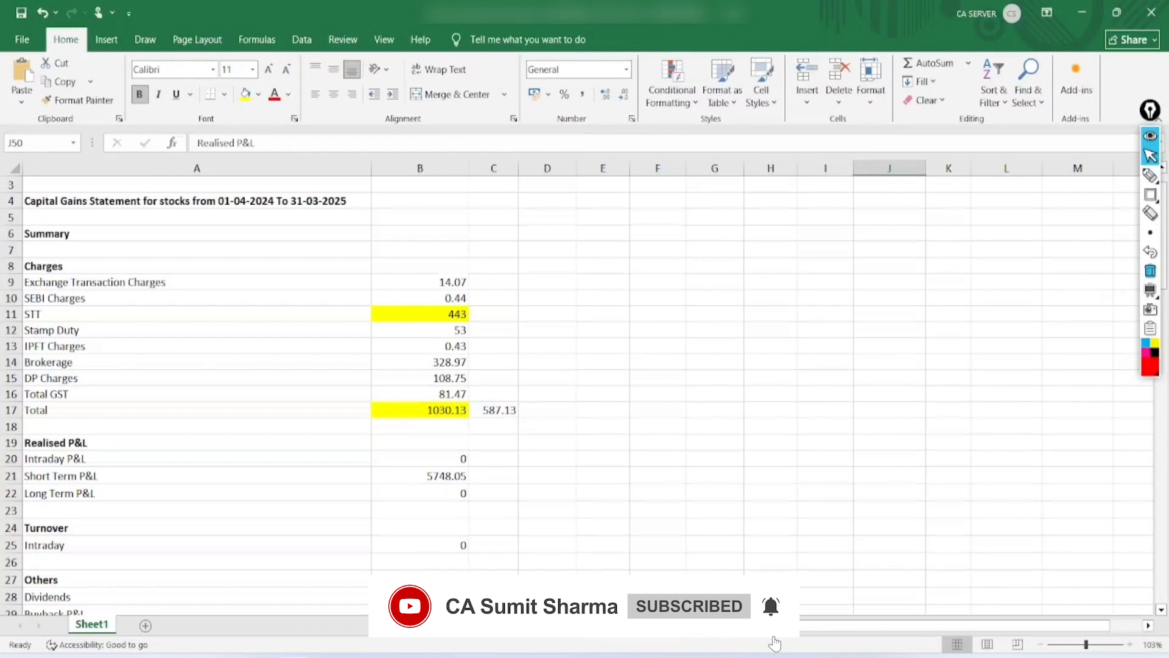
pyautogui.click(1150, 176)
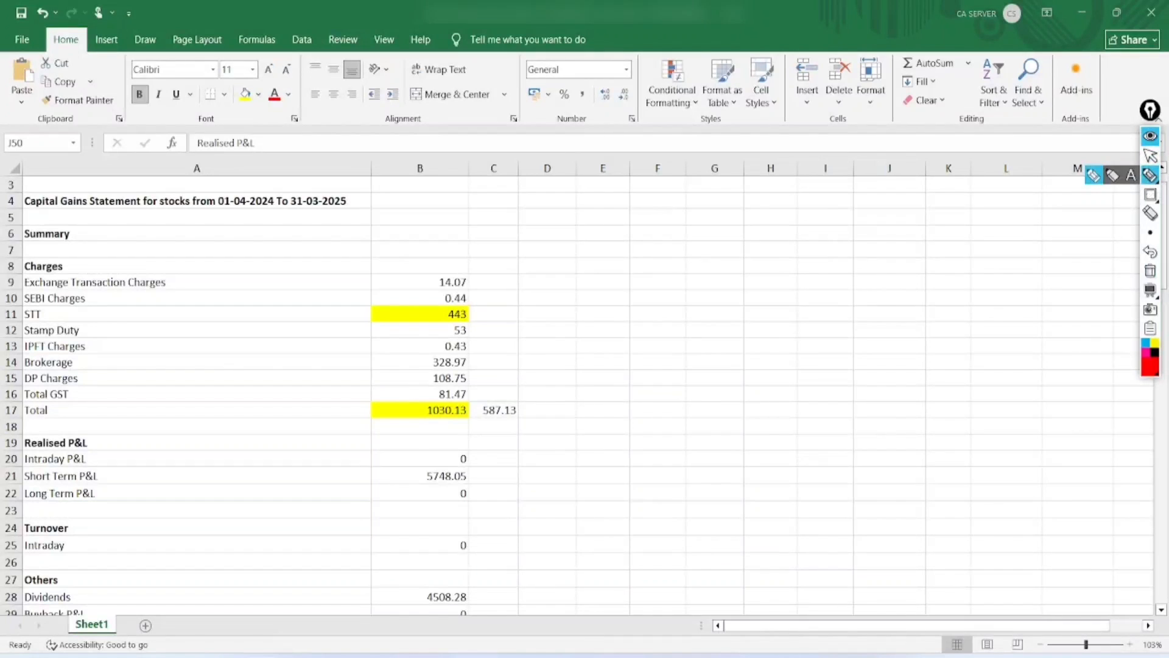
pyautogui.moveTo(70, 225)
pyautogui.mouseDown()
pyautogui.moveTo(13, 277)
pyautogui.moveTo(183, 365)
pyautogui.moveTo(35, 265)
pyautogui.mouseUp()
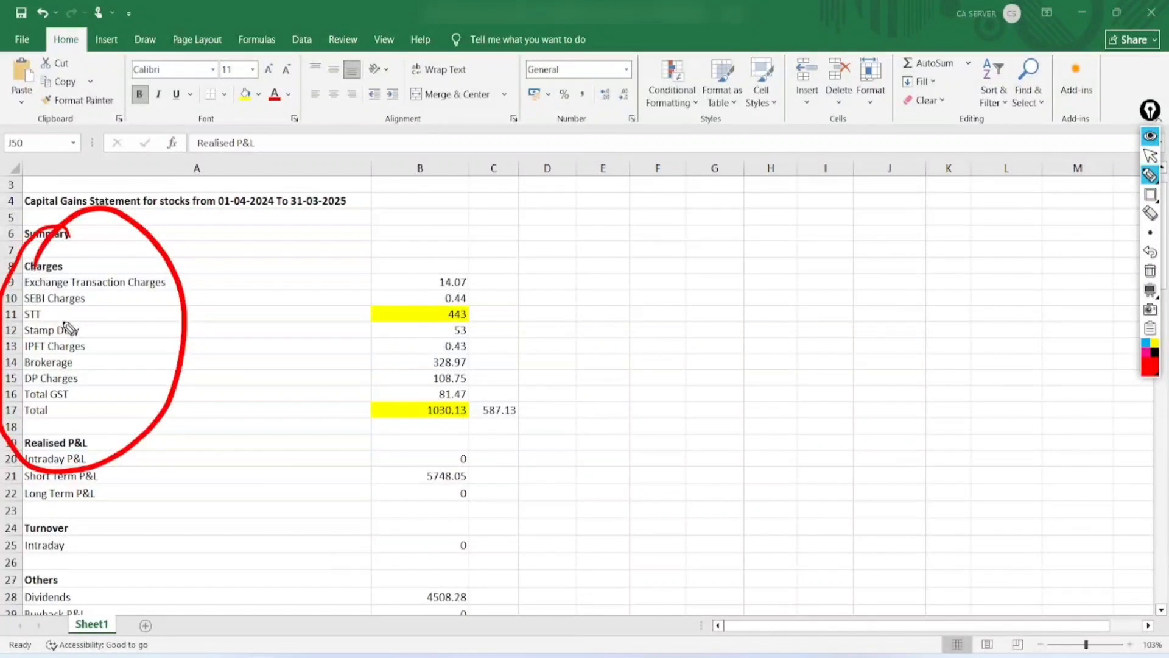
pyautogui.moveTo(64, 314)
pyautogui.mouseDown()
pyautogui.moveTo(384, 315)
pyautogui.moveTo(405, 323)
pyautogui.moveTo(396, 332)
pyautogui.mouseUp()
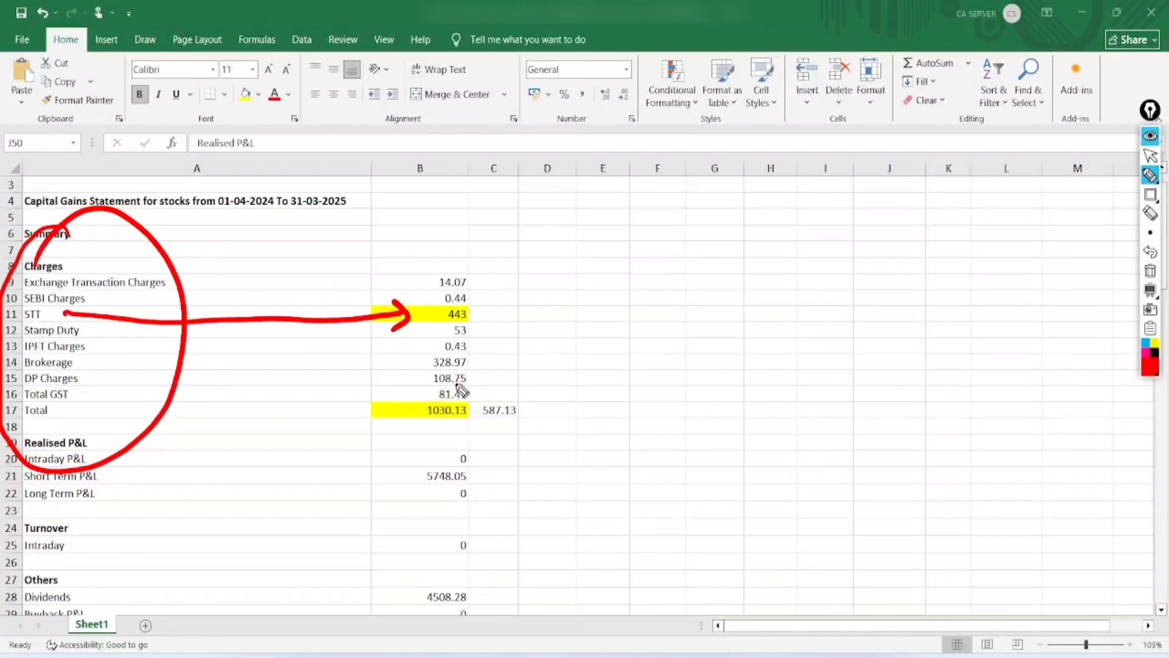
pyautogui.moveTo(458, 390)
pyautogui.mouseDown()
pyautogui.moveTo(463, 440)
pyautogui.moveTo(443, 405)
pyautogui.mouseUp()
pyautogui.moveTo(471, 308); pyautogui.dragTo(584, 277)
pyautogui.moveTo(541, 369)
pyautogui.mouseDown()
pyautogui.moveTo(520, 436)
pyautogui.moveTo(540, 366)
pyautogui.moveTo(527, 382)
pyautogui.mouseUp()
pyautogui.click(1151, 156)
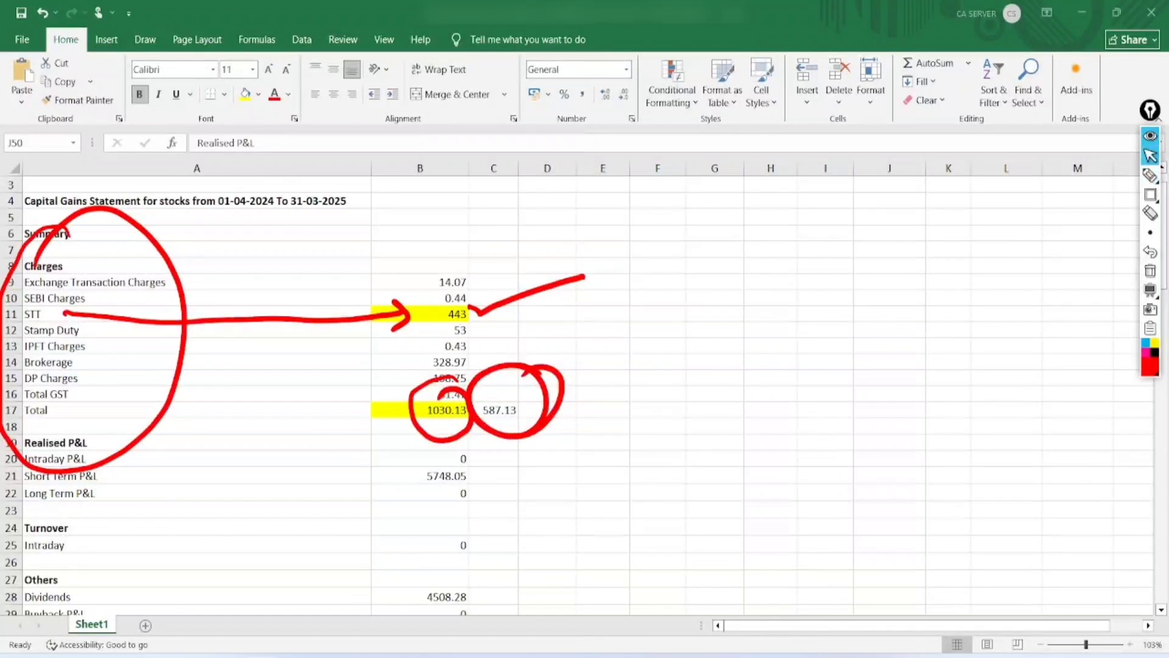
pyautogui.click(1150, 271)
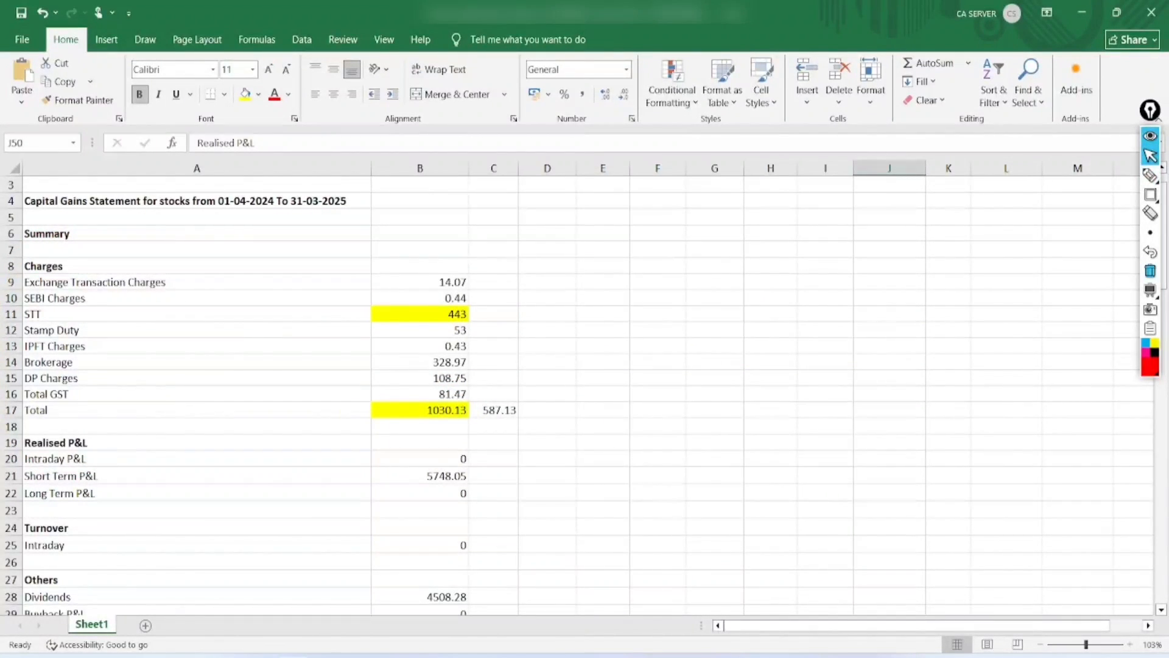
# Switch back to the return, set the second column's expenditure in connection with transfer to 587, and save the equity share entry
pyautogui.hotkey('alt', 'Tab')
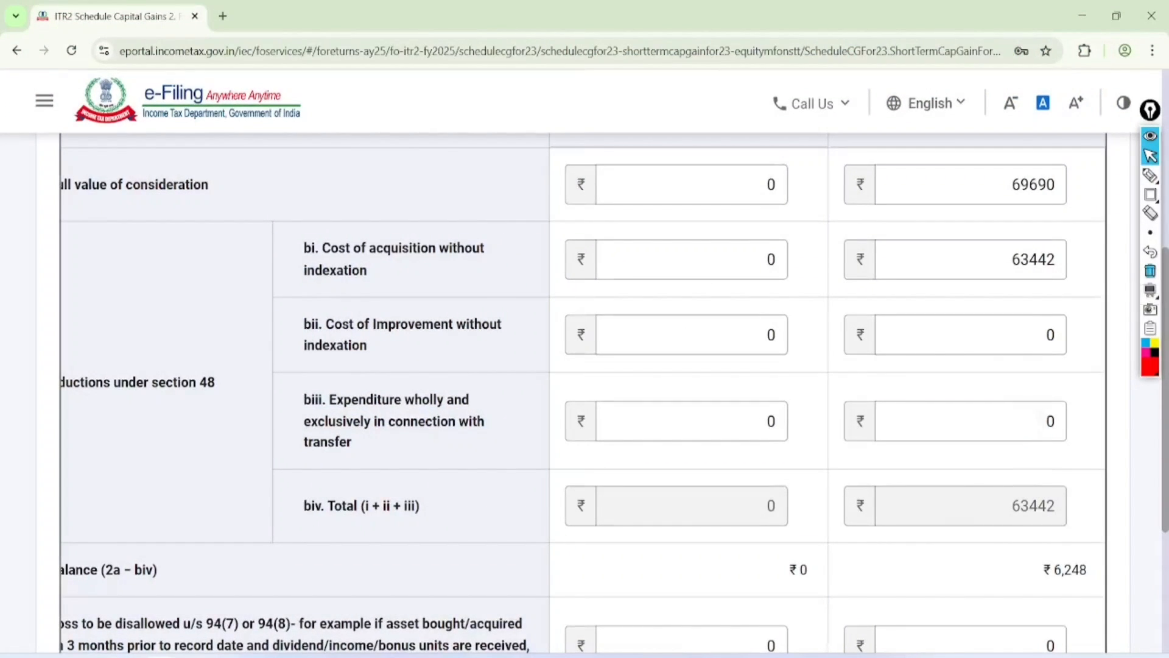
pyautogui.click(1044, 437)
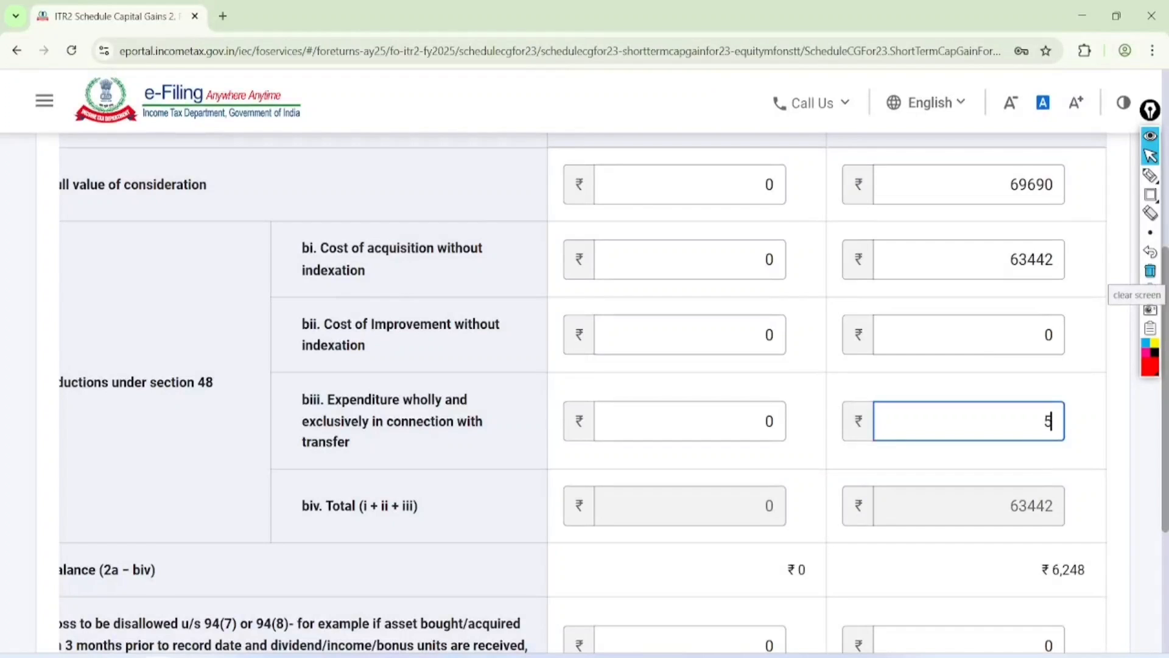
pyautogui.click(1011, 457)
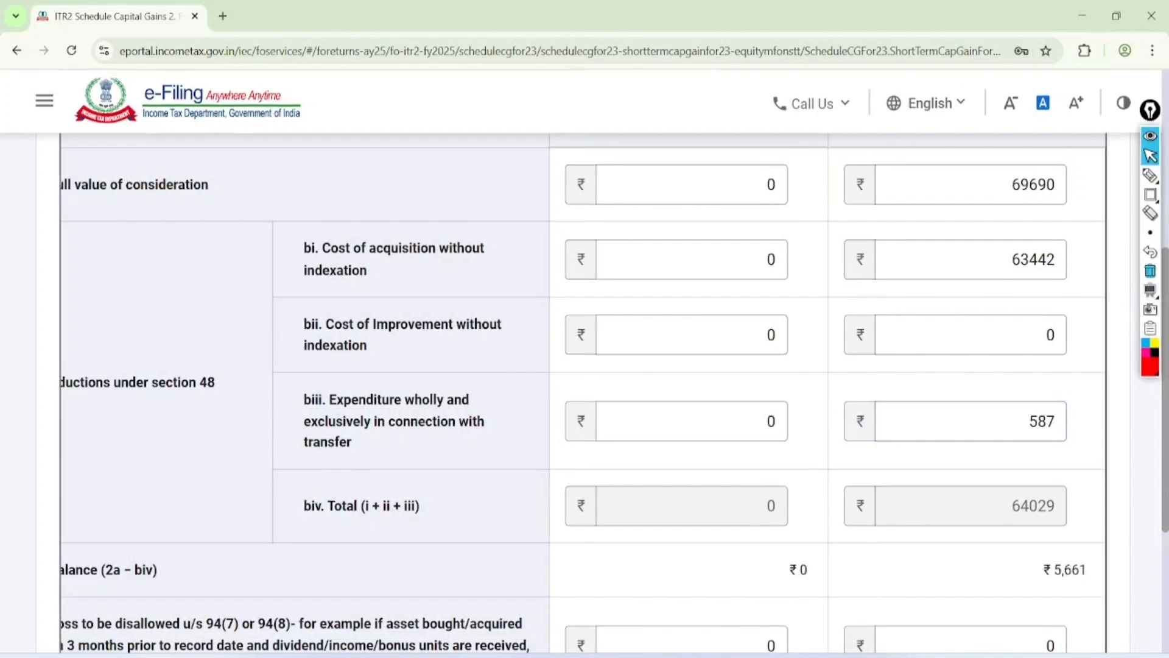
pyautogui.scroll(-6, 585, 362)
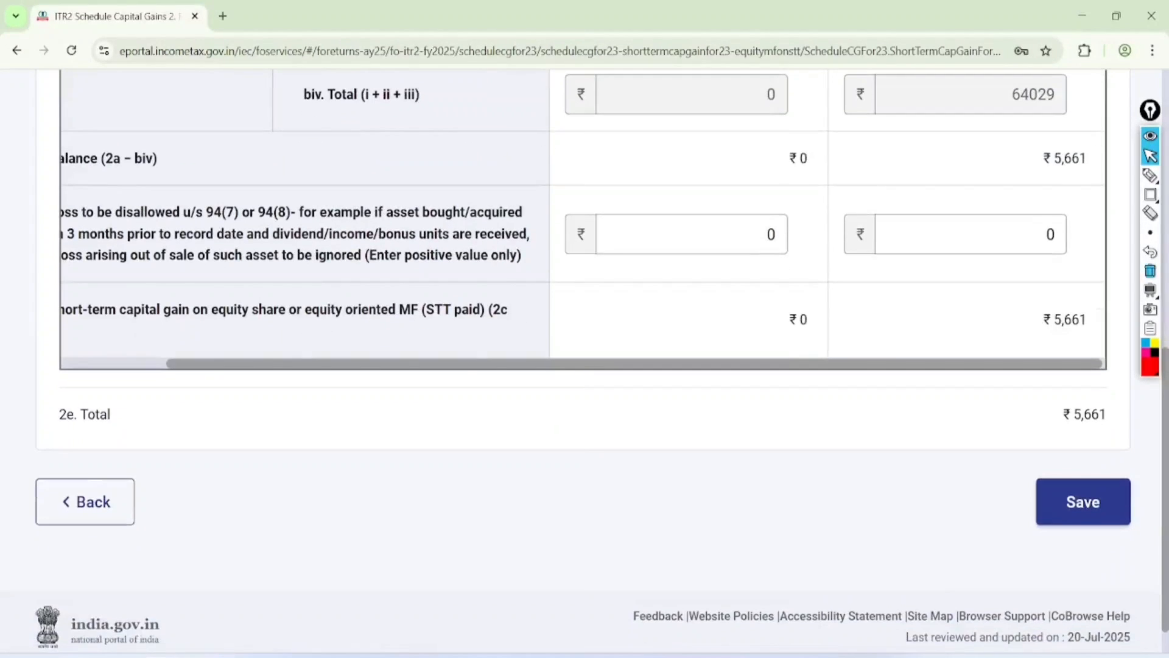
pyautogui.click(1083, 502)
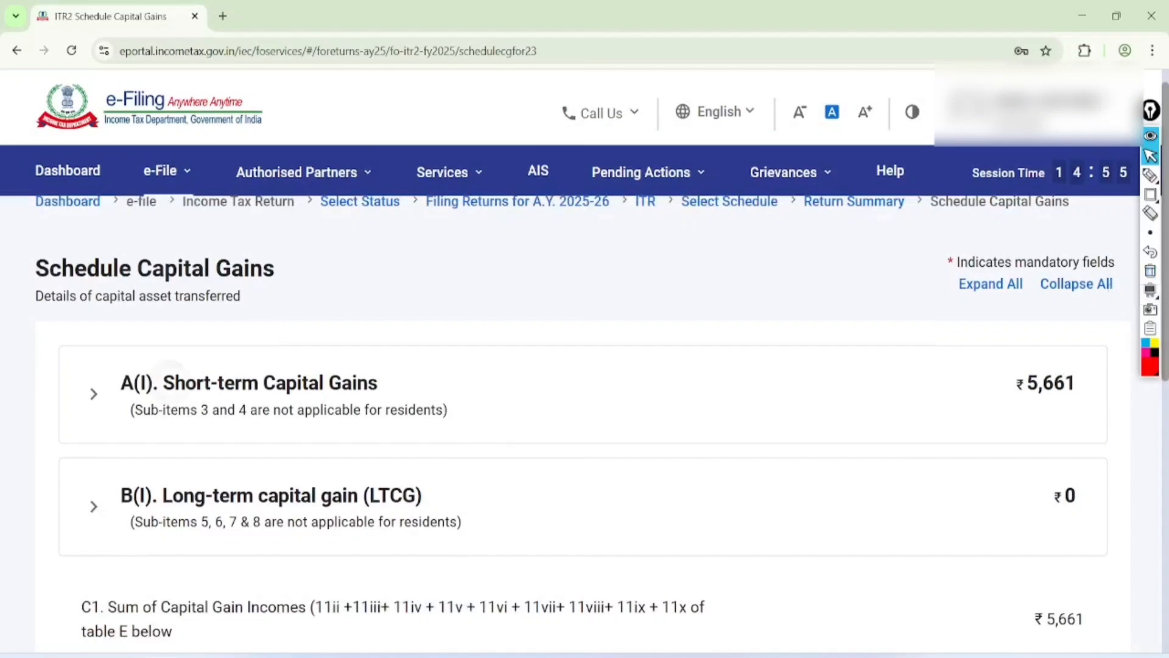
# Expand the Short-term Capital Gains section, circle item 5 on sale of other assets in red, and clear the circle
pyautogui.click(93, 394)
pyautogui.scroll(-4, 583, 390)
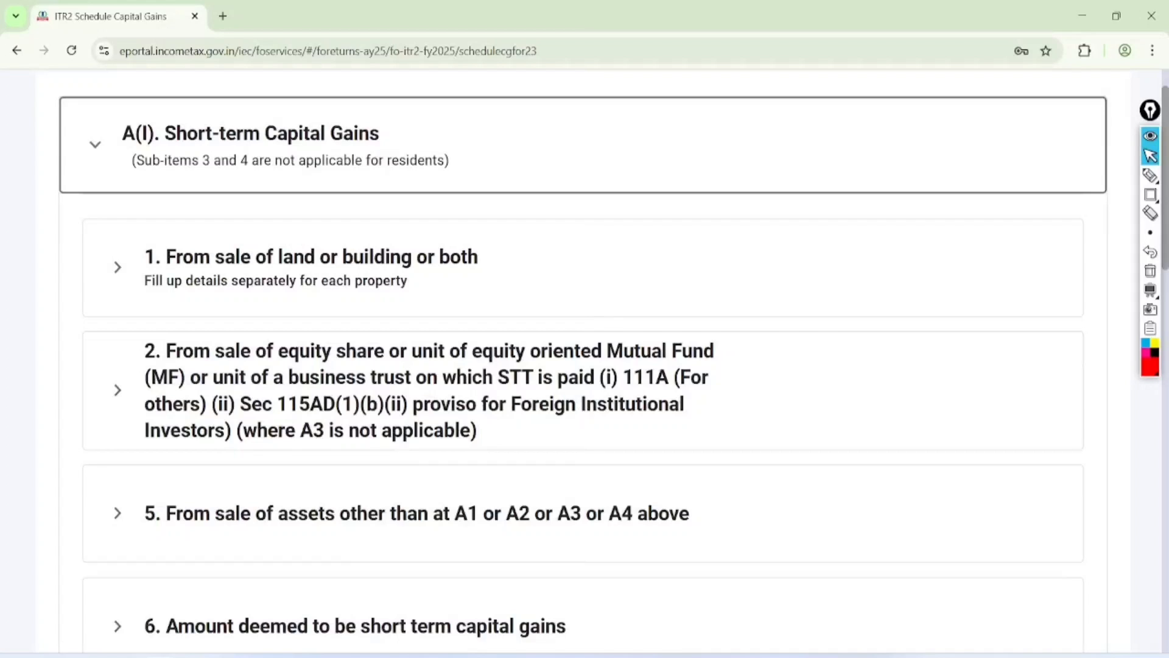
pyautogui.scroll(-2, 583, 390)
pyautogui.click(1150, 176)
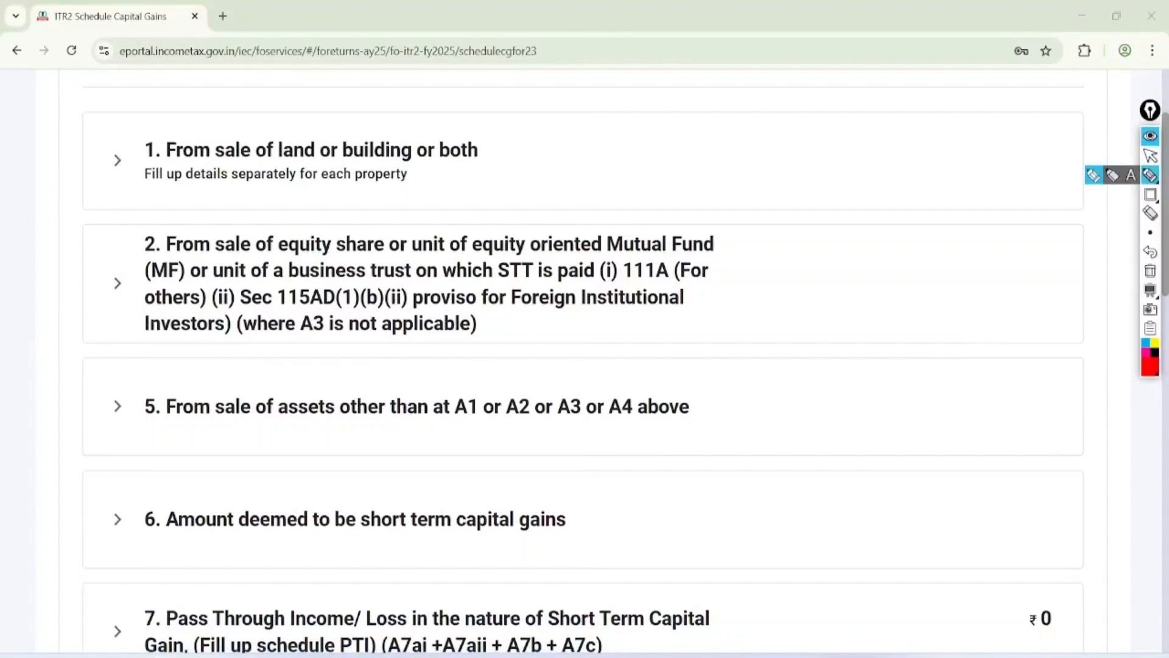
pyautogui.moveTo(419, 356)
pyautogui.mouseDown()
pyautogui.moveTo(287, 359)
pyautogui.moveTo(668, 449)
pyautogui.moveTo(211, 387)
pyautogui.mouseUp()
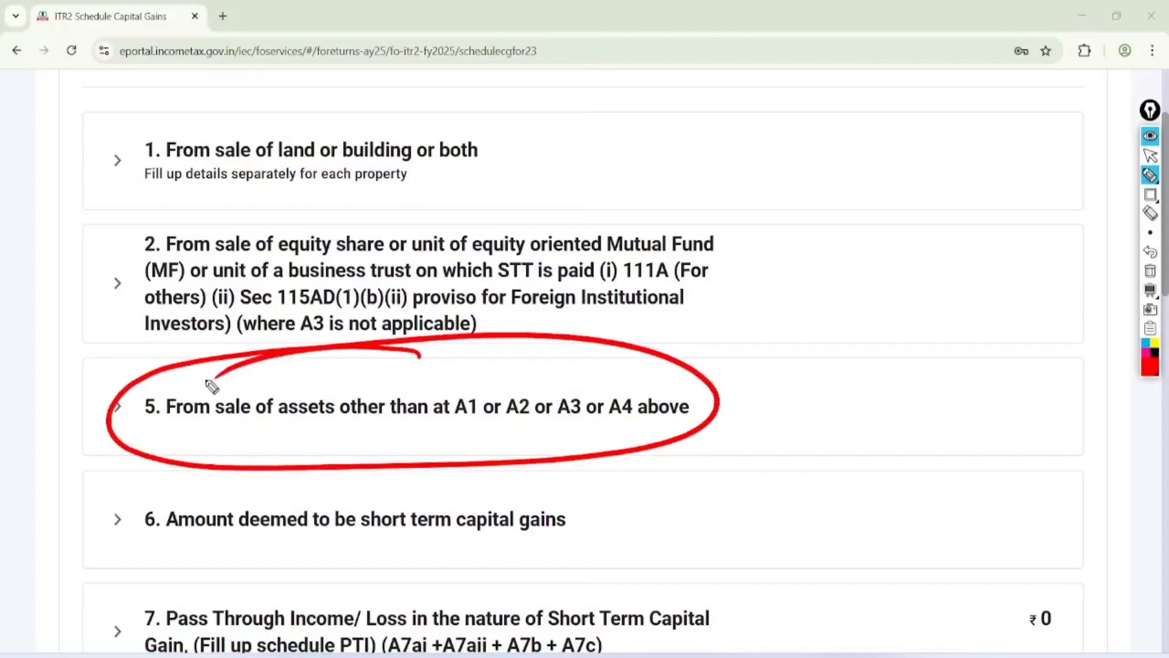
pyautogui.click(1150, 156)
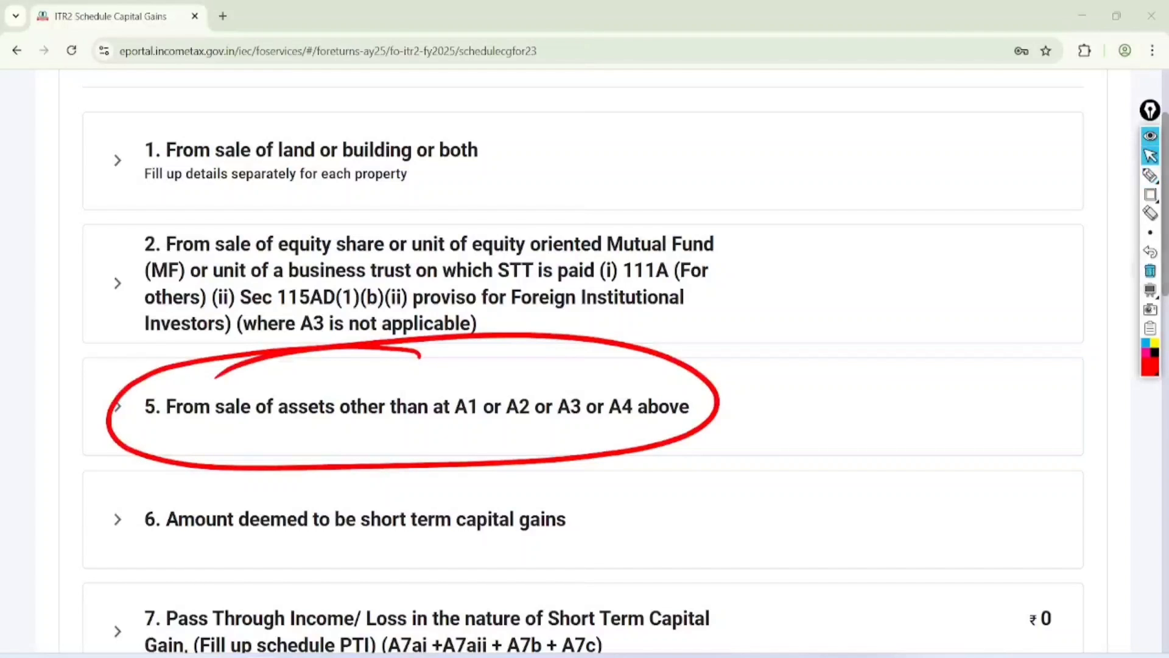
pyautogui.click(1151, 271)
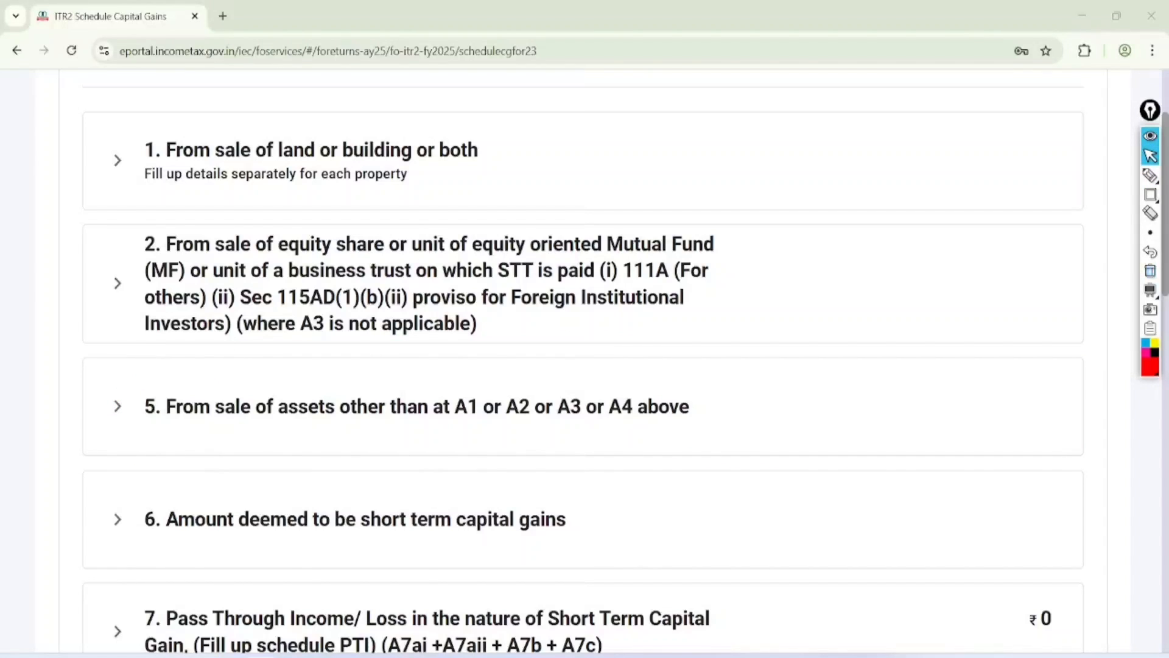
# Expand the Long-term capital gain section, draw red circles on items 1, 2 and 3(i), and clear them
pyautogui.scroll(-10, 583, 360)
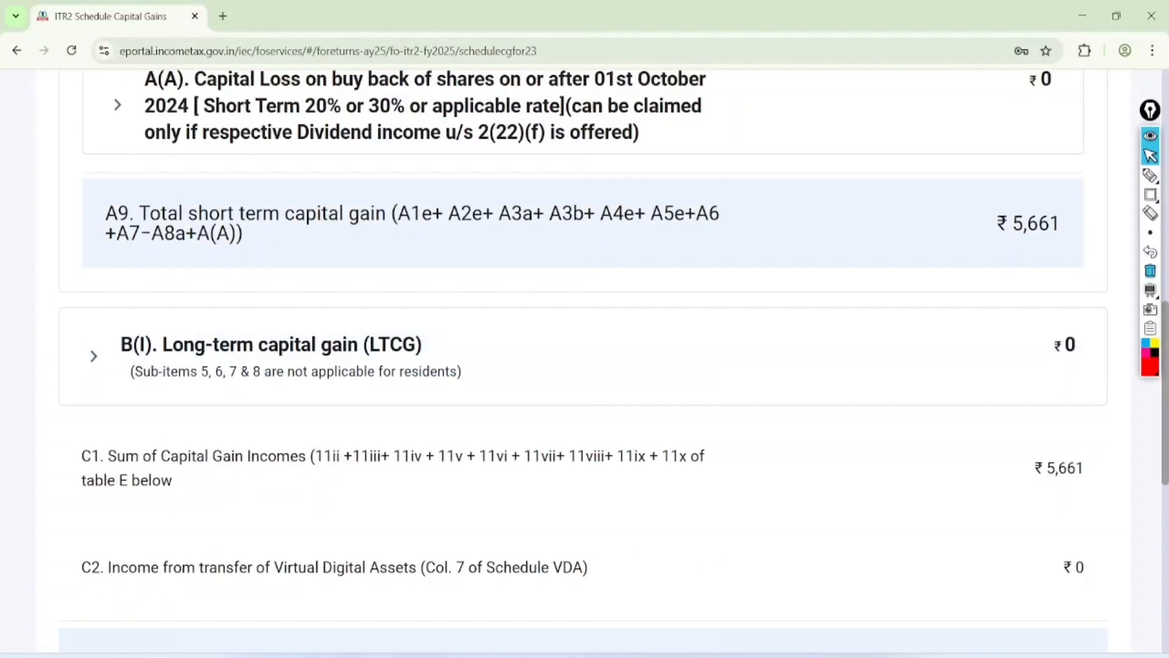
pyautogui.scroll(-1, 583, 360)
pyautogui.click(271, 272)
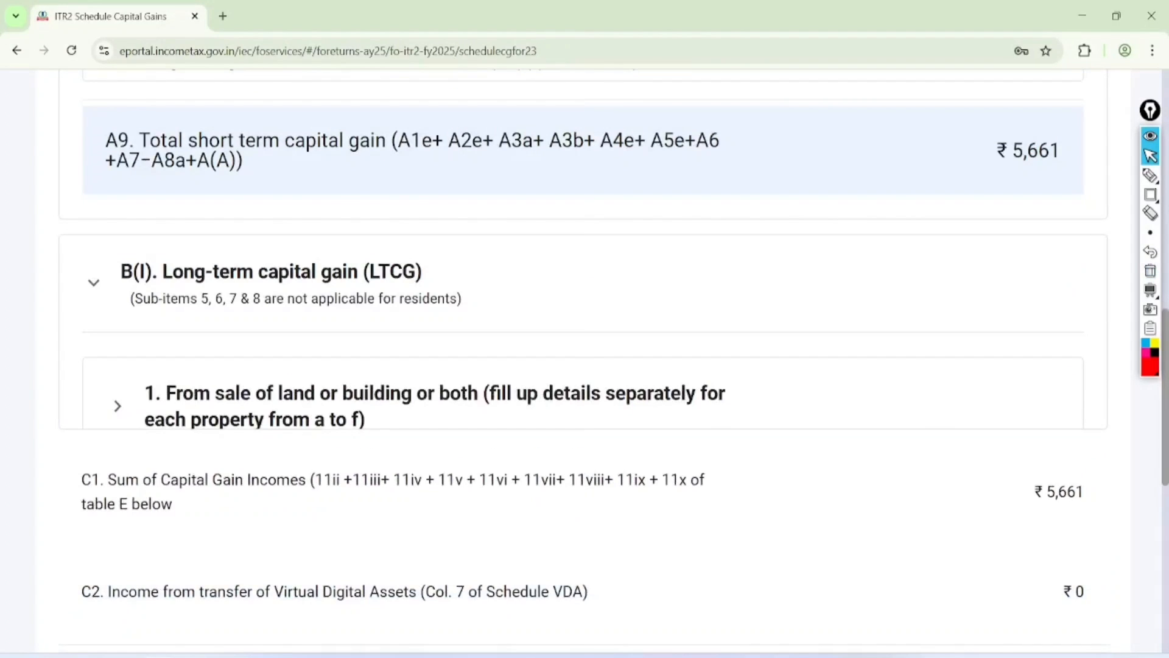
pyautogui.scroll(-3, 583, 359)
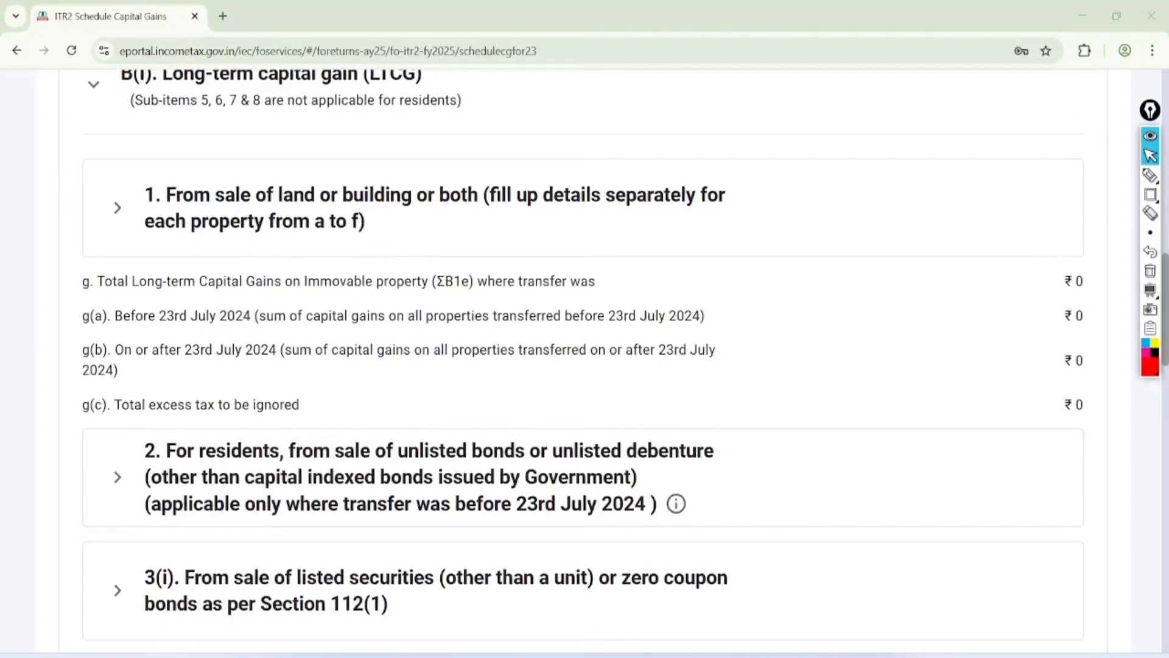
pyautogui.click(1151, 175)
pyautogui.moveTo(443, 133)
pyautogui.mouseDown()
pyautogui.moveTo(136, 257)
pyautogui.moveTo(277, 198)
pyautogui.mouseUp()
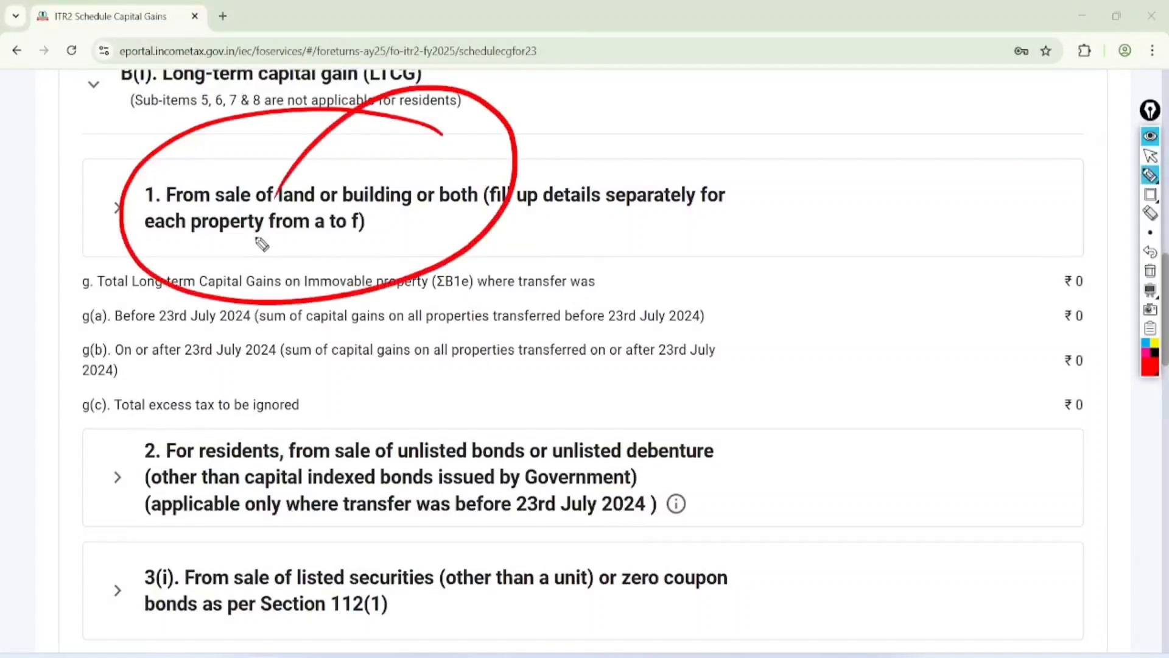
pyautogui.moveTo(732, 416); pyautogui.dragTo(600, 451)
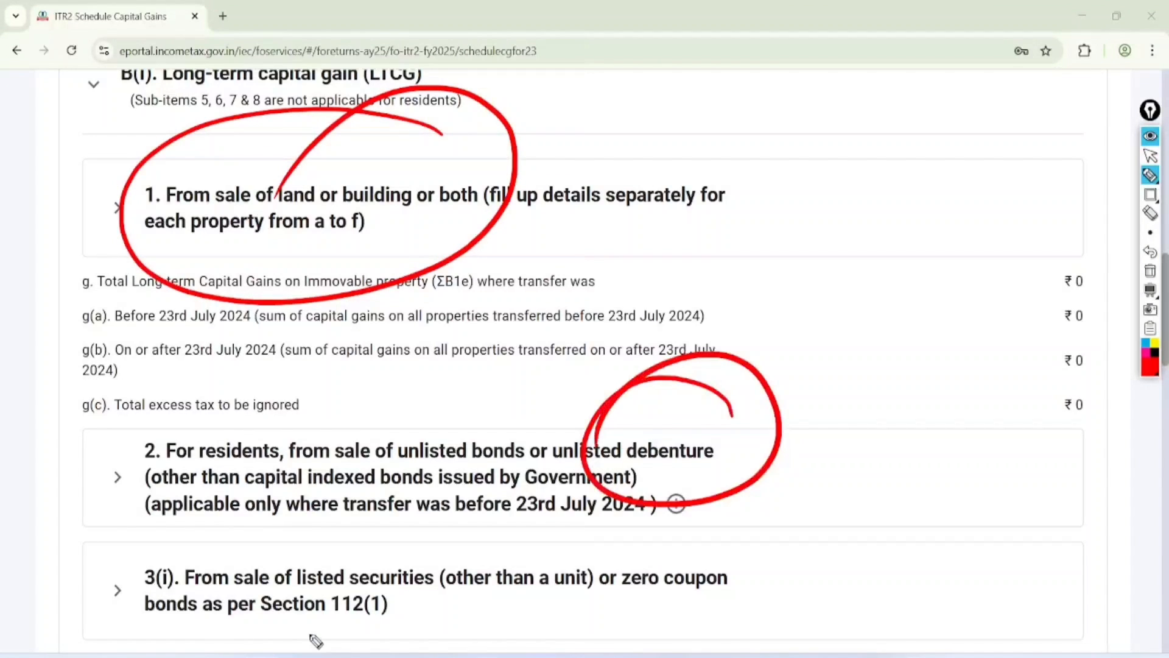
pyautogui.moveTo(409, 552)
pyautogui.mouseDown()
pyautogui.moveTo(317, 621)
pyautogui.moveTo(343, 538)
pyautogui.mouseUp()
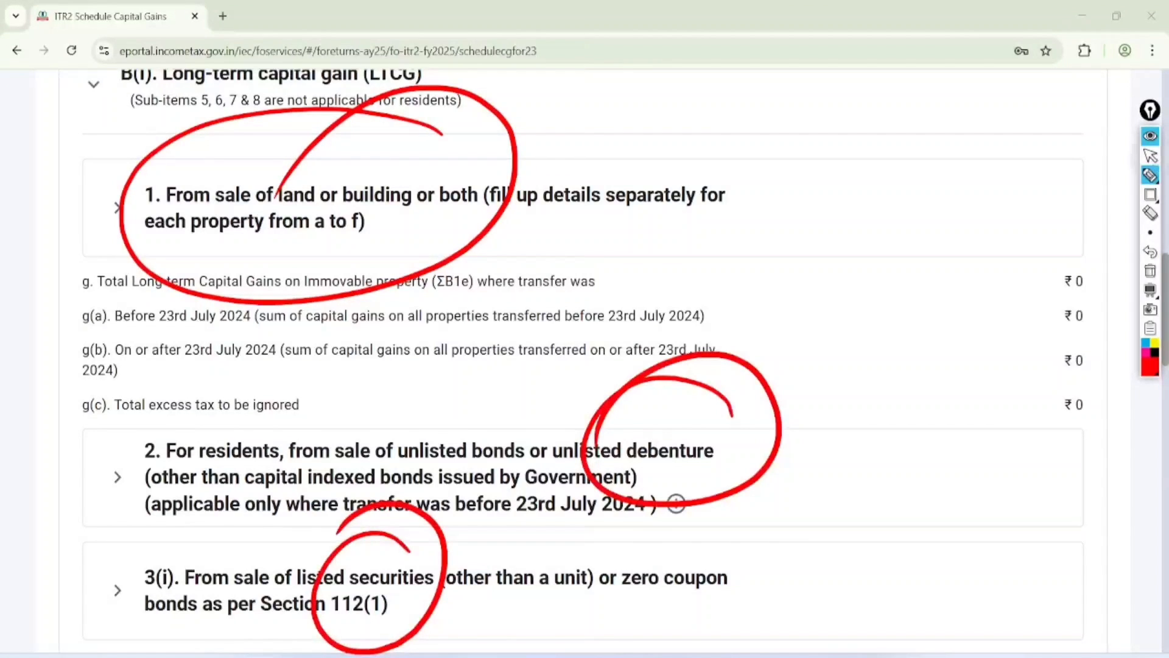
pyautogui.click(1151, 156)
pyautogui.click(1150, 270)
# Underline and circle the equity share, equity oriented and 112A wording of long-term item 4 in red, and clear the annotations
pyautogui.scroll(-3, 584, 365)
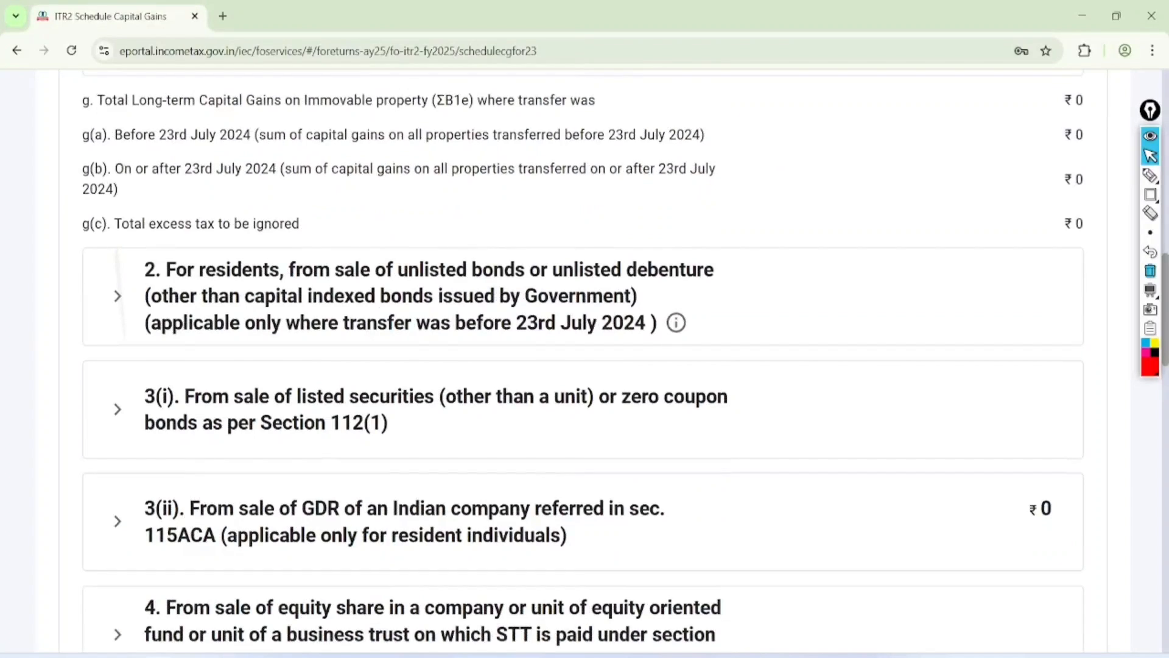
pyautogui.scroll(-4, 584, 365)
pyautogui.click(1150, 176)
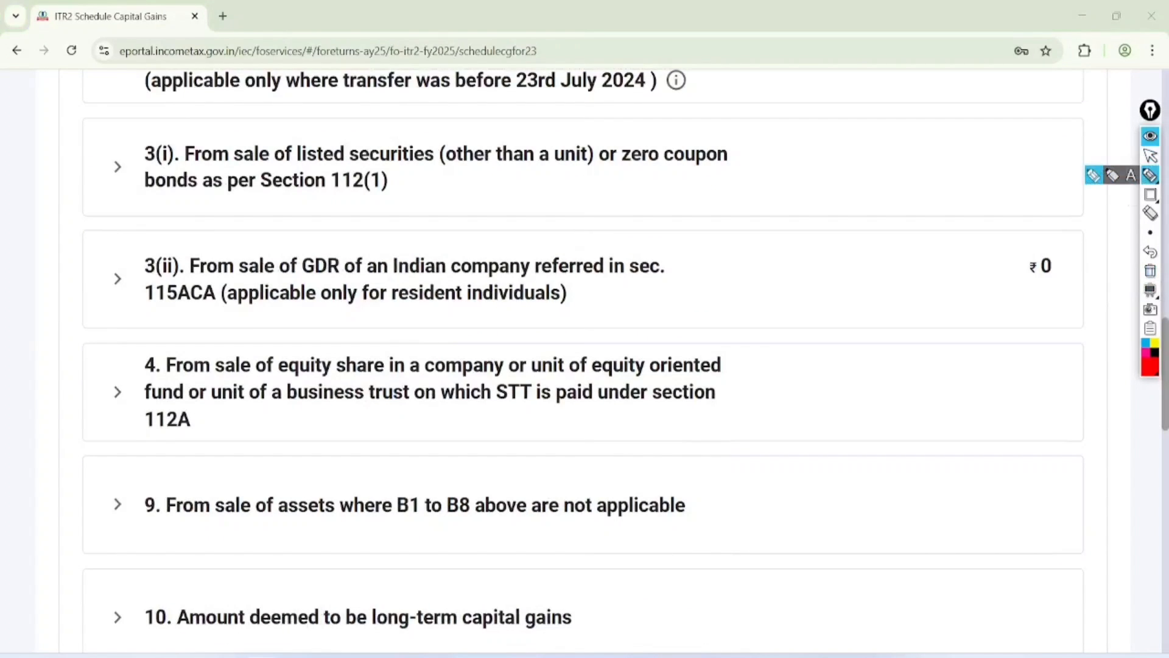
pyautogui.moveTo(144, 378)
pyautogui.mouseDown()
pyautogui.moveTo(262, 383)
pyautogui.moveTo(396, 344)
pyautogui.moveTo(281, 384)
pyautogui.mouseUp()
pyautogui.moveTo(426, 379)
pyautogui.mouseDown()
pyautogui.moveTo(749, 378)
pyautogui.moveTo(579, 380)
pyautogui.mouseUp()
pyautogui.moveTo(135, 404)
pyautogui.mouseDown()
pyautogui.moveTo(216, 415)
pyautogui.moveTo(138, 438)
pyautogui.moveTo(151, 406)
pyautogui.mouseUp()
pyautogui.click(1151, 156)
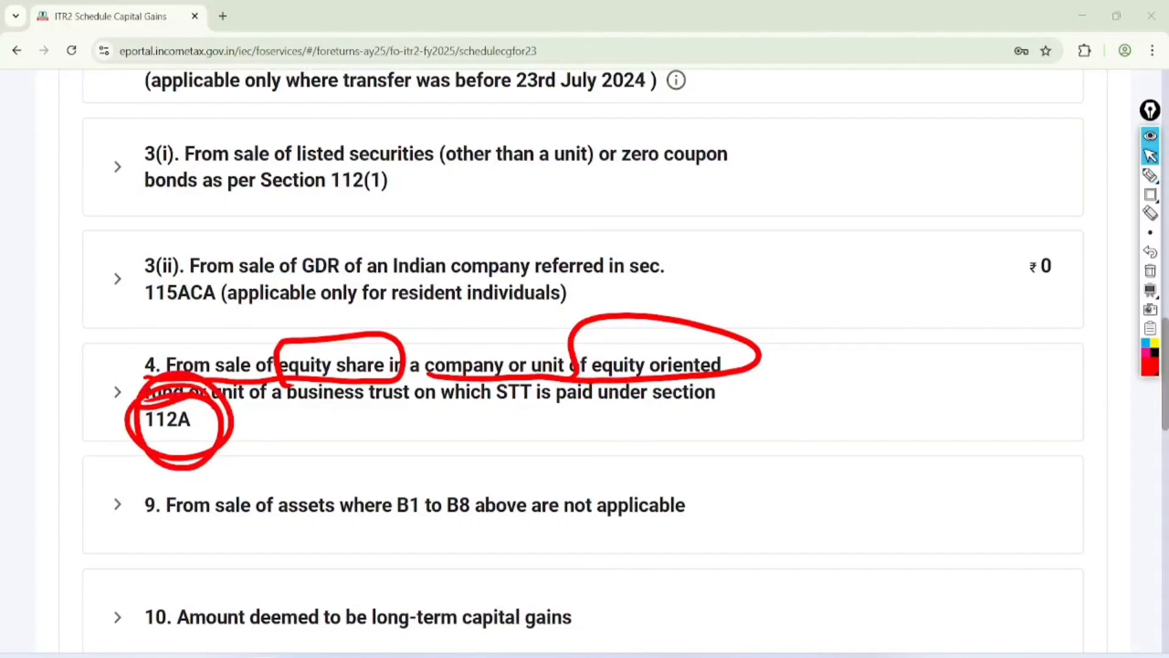
pyautogui.click(1150, 271)
# Expand long-term item 4 on STT-paid equity sales under section 112A and open it for editing
pyautogui.click(115, 393)
pyautogui.scroll(-3, 116, 394)
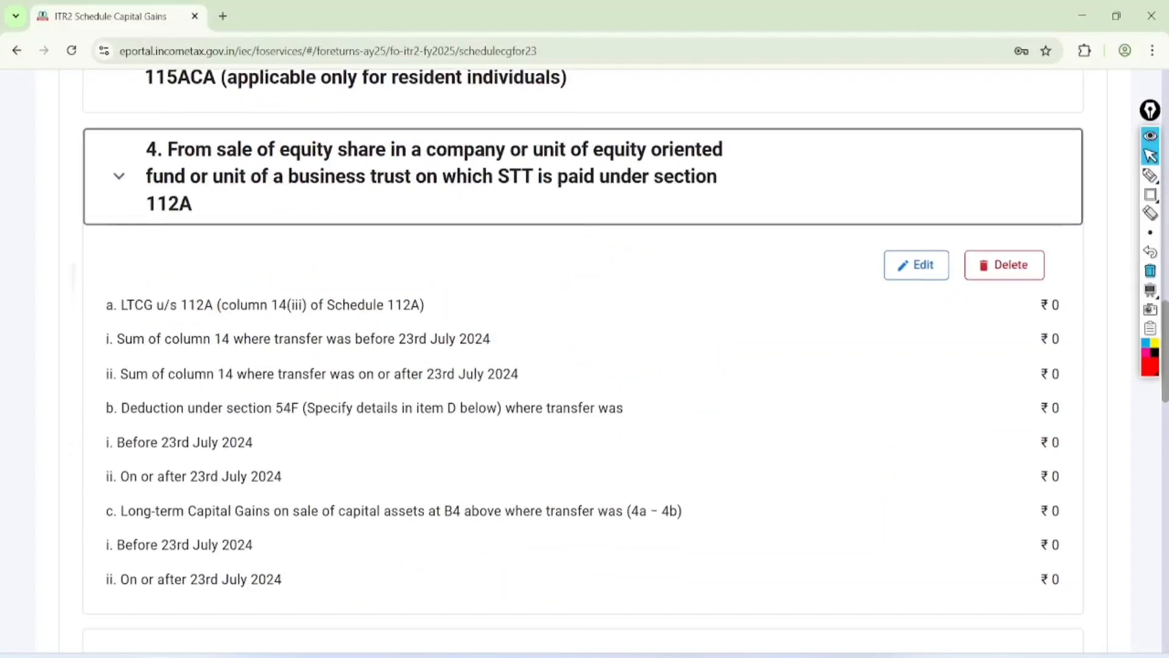
pyautogui.click(917, 265)
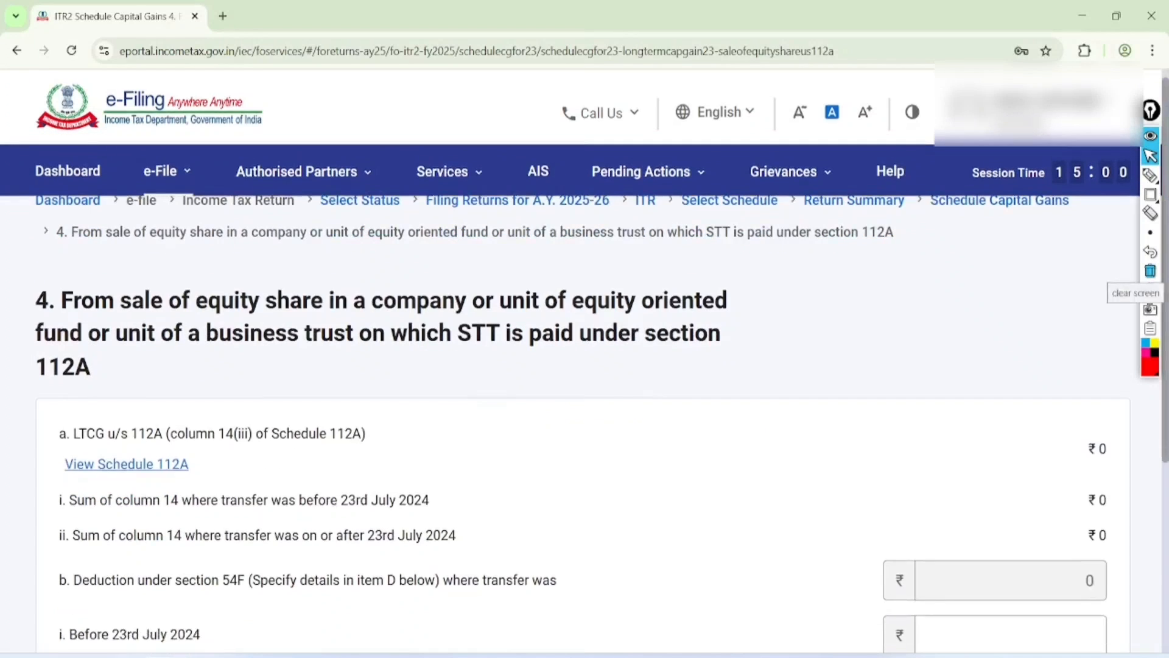
# Open Schedule 112A from long-term item 4, add another entry, and set Share/Unit acquired to After 31st January 2018
pyautogui.scroll(-5, 584, 366)
pyautogui.scroll(2, 585, 366)
pyautogui.click(126, 246)
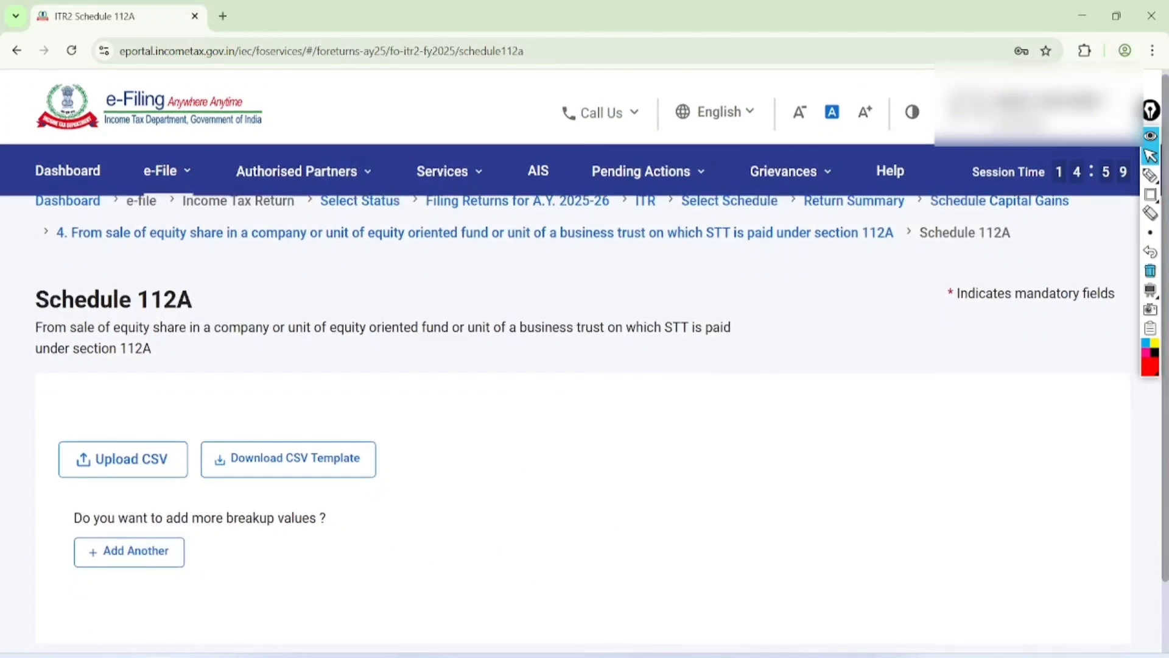
pyautogui.click(129, 551)
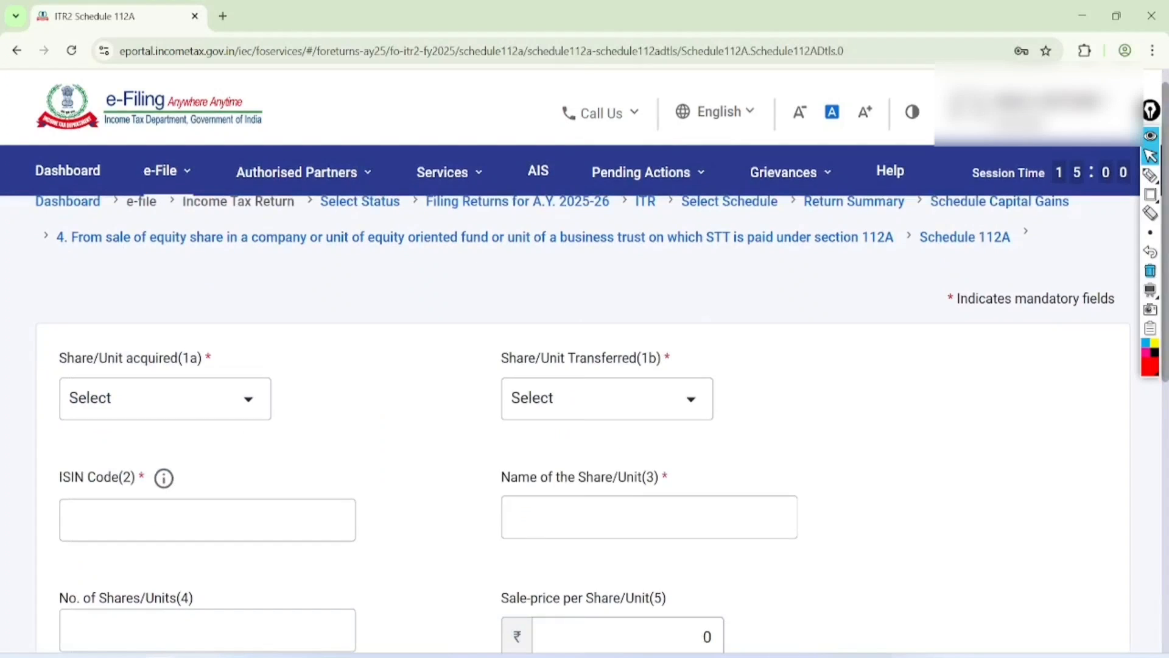
pyautogui.click(165, 398)
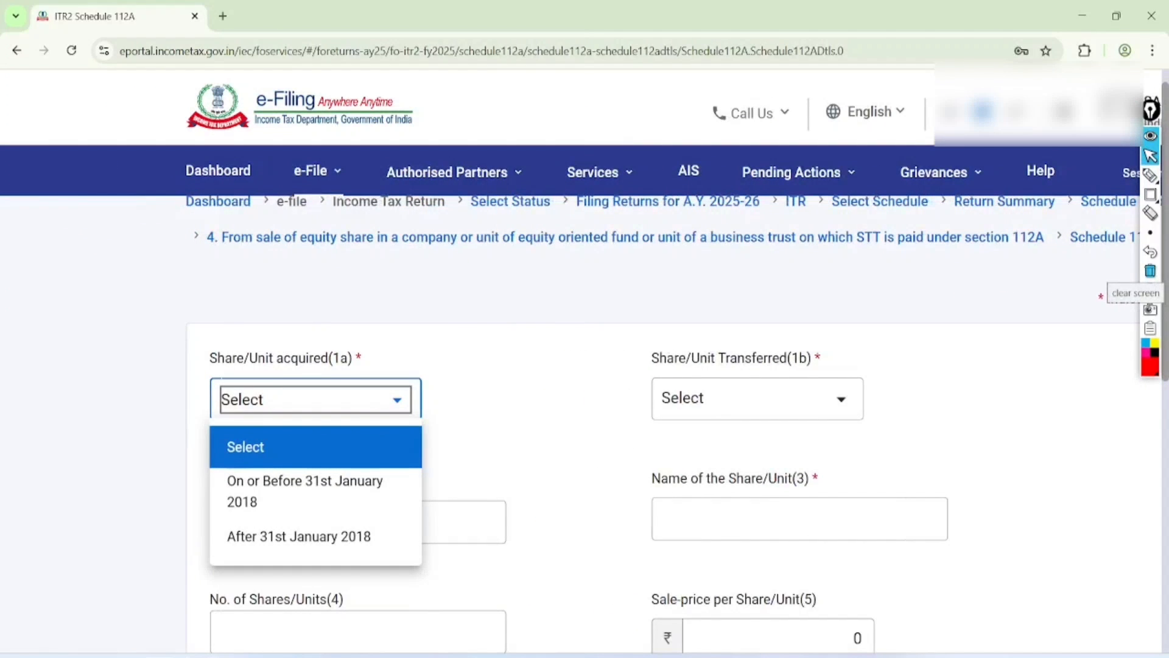
pyautogui.click(298, 536)
# Examine the entry's full value of consideration, cost of acquisition and transfer expenditure fields, and leave the entry without filling them in
pyautogui.scroll(-5, 585, 366)
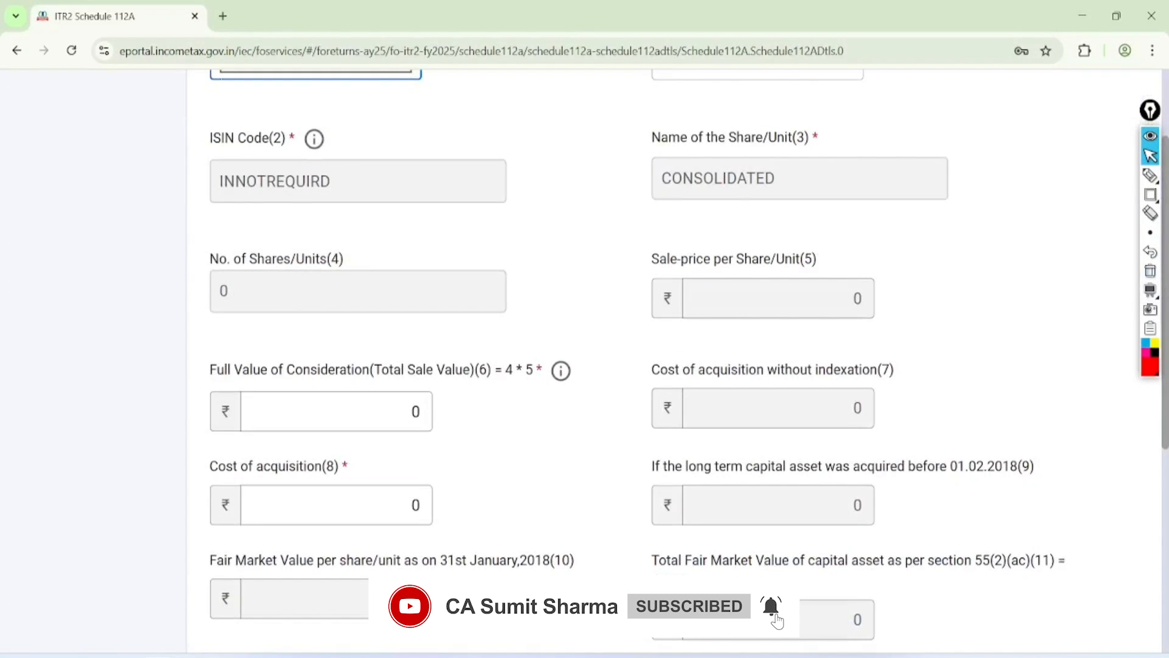
pyautogui.scroll(-1, 292, 362)
pyautogui.click(409, 371)
pyautogui.click(410, 466)
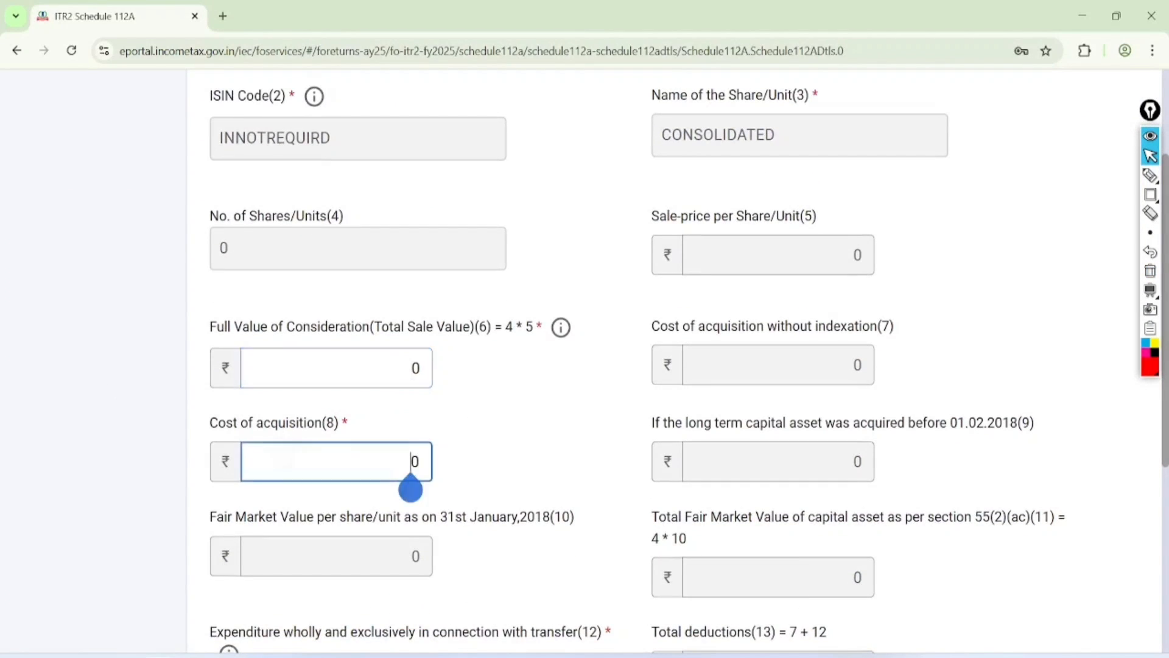
pyautogui.scroll(-4, 410, 481)
pyautogui.click(390, 400)
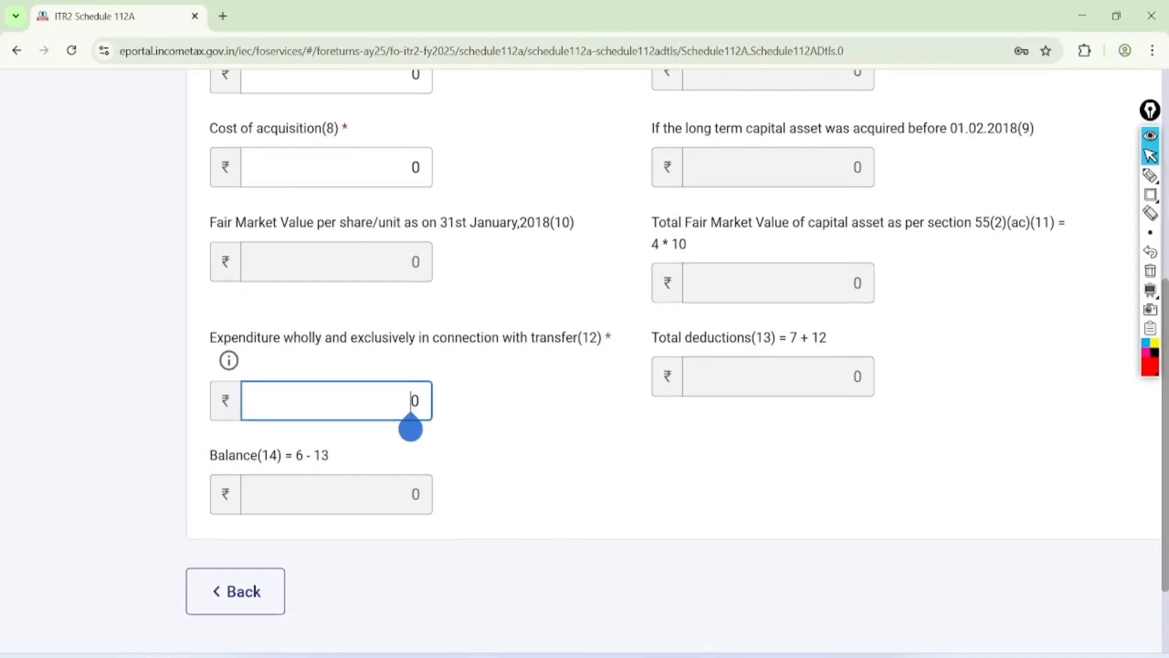
pyautogui.click(235, 591)
# Return to Schedule Capital Gains and expand the Long-term capital gain section to find item 9
pyautogui.scroll(-4, 585, 426)
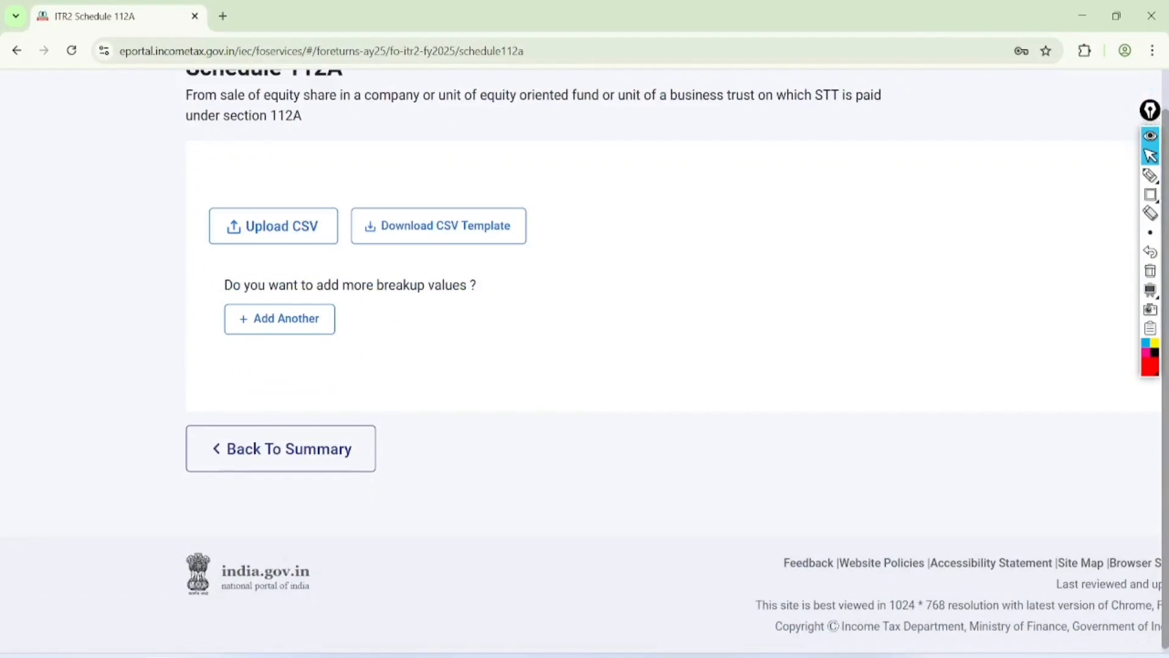
pyautogui.click(283, 448)
pyautogui.scroll(-8, 585, 366)
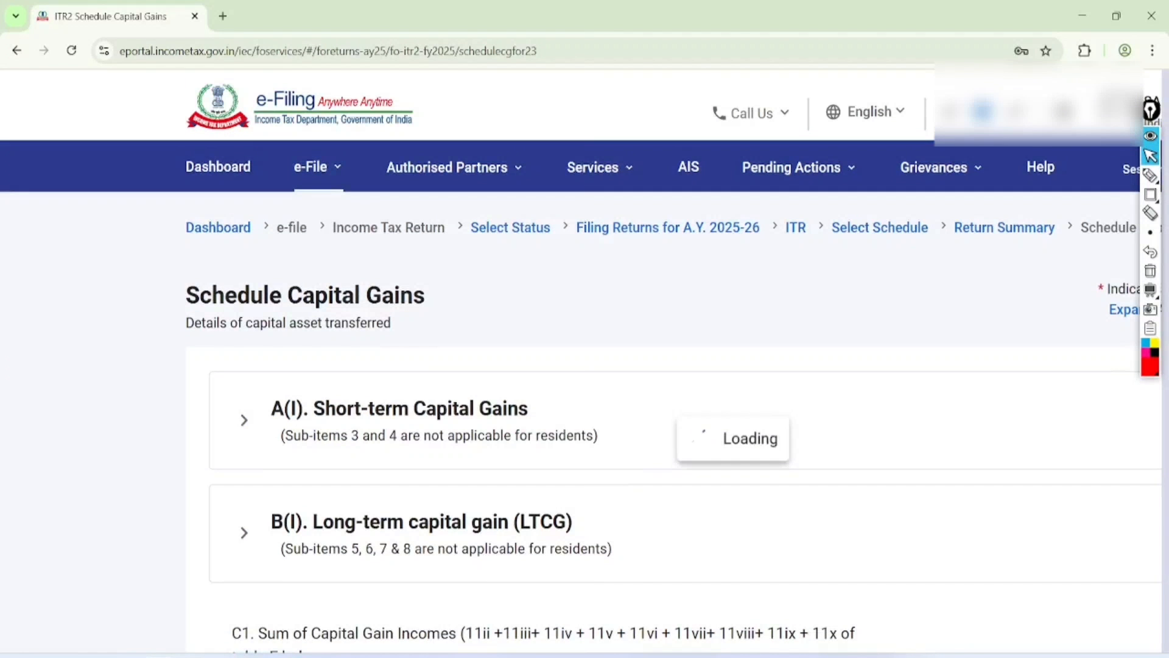
pyautogui.scroll(-3, 585, 365)
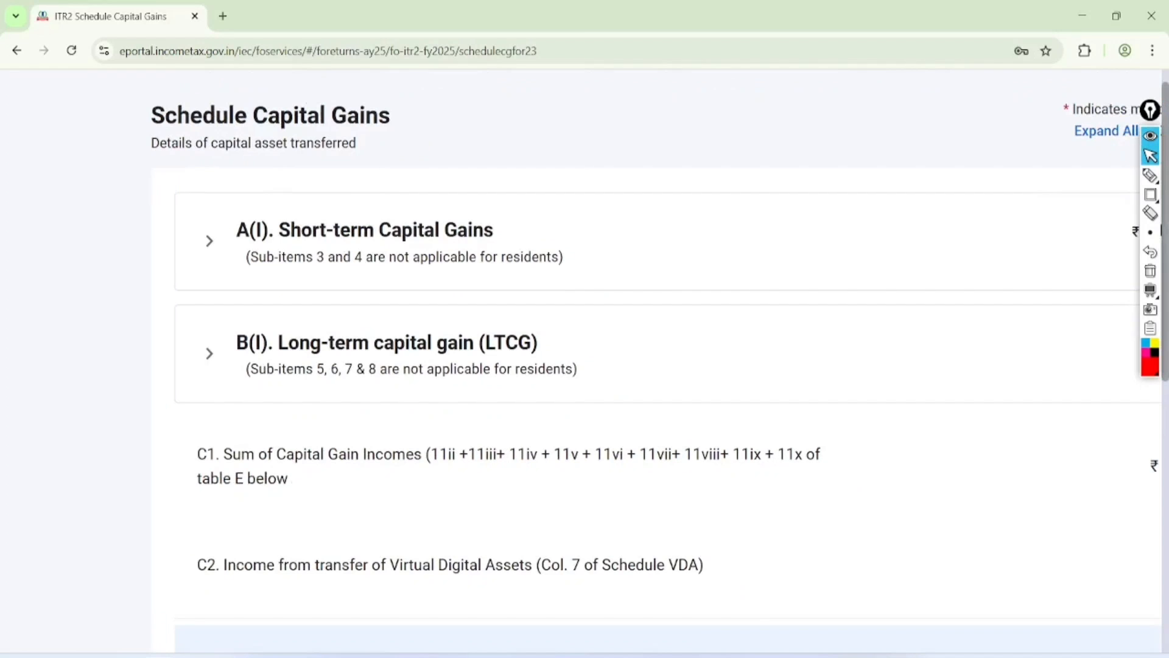
pyautogui.click(210, 353)
pyautogui.scroll(-10, 585, 366)
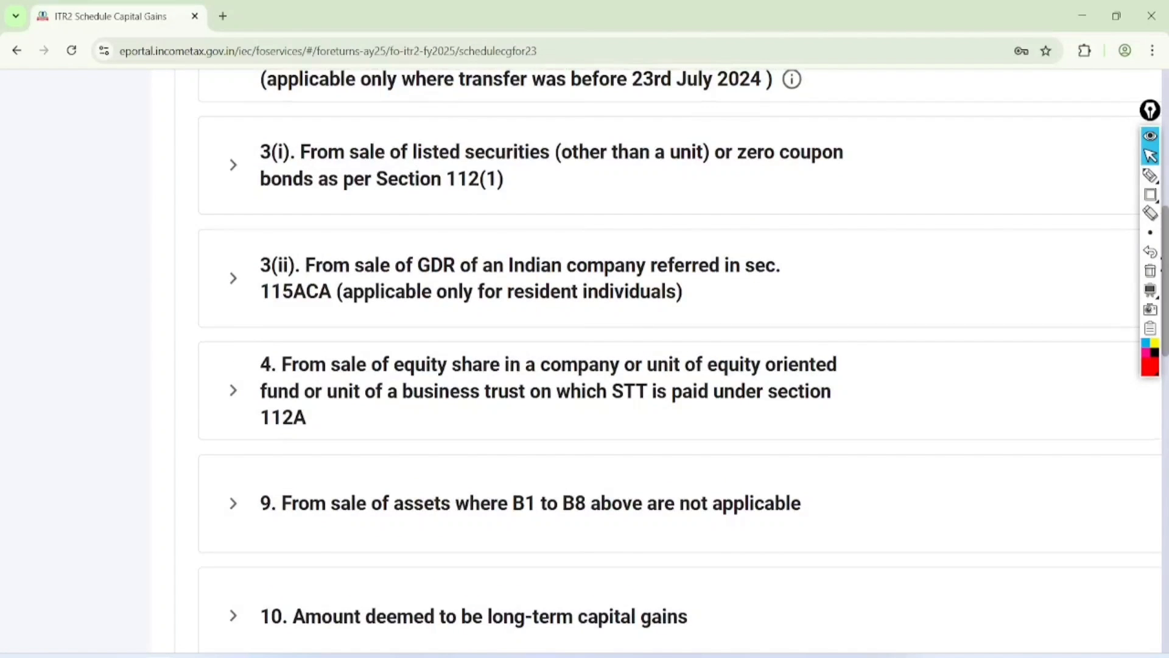
pyautogui.scroll(-3, 585, 366)
pyautogui.scroll(2, 585, 366)
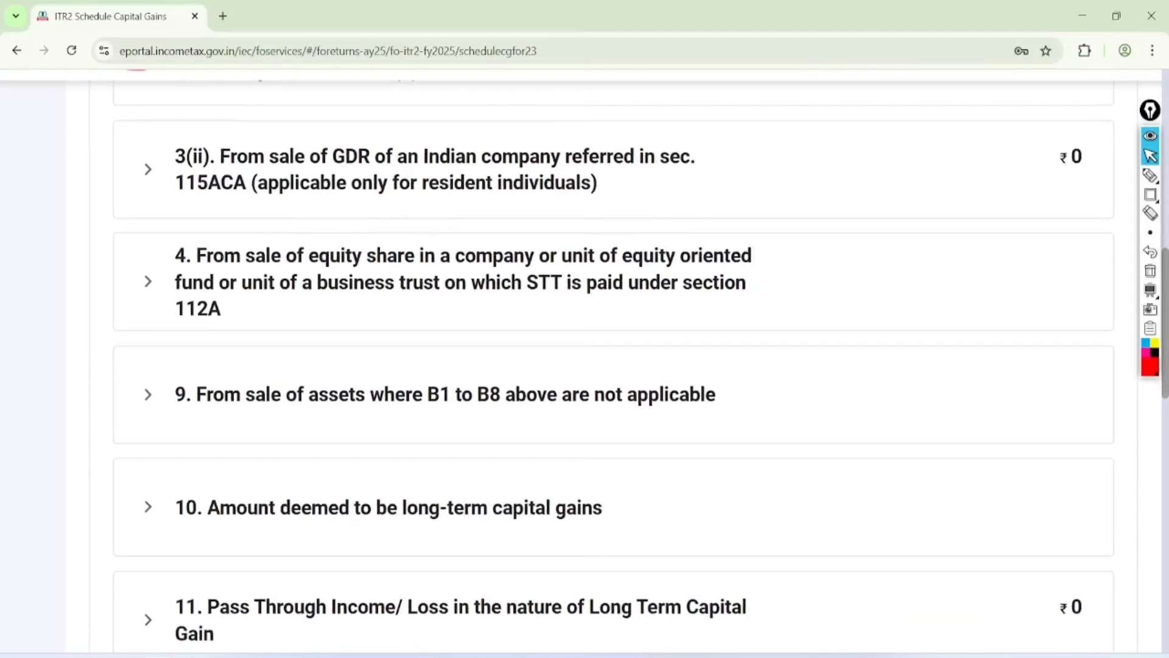
# Circle long-term item 9 and its wording about B1 to B8 not being applicable in red, and clear the annotations
pyautogui.click(1150, 177)
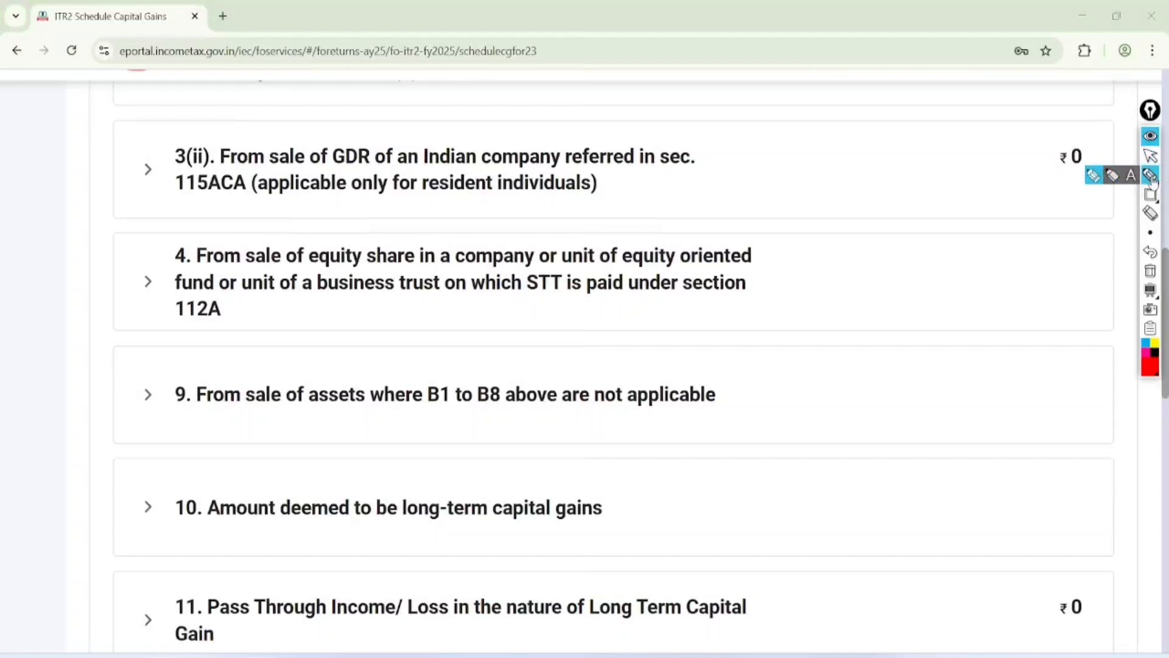
pyautogui.moveTo(548, 422); pyautogui.dragTo(559, 419)
pyautogui.moveTo(612, 352)
pyautogui.mouseDown()
pyautogui.moveTo(497, 318)
pyautogui.moveTo(761, 364)
pyautogui.moveTo(503, 383)
pyautogui.mouseUp()
pyautogui.moveTo(201, 342)
pyautogui.mouseDown()
pyautogui.moveTo(249, 420)
pyautogui.moveTo(113, 364)
pyautogui.mouseUp()
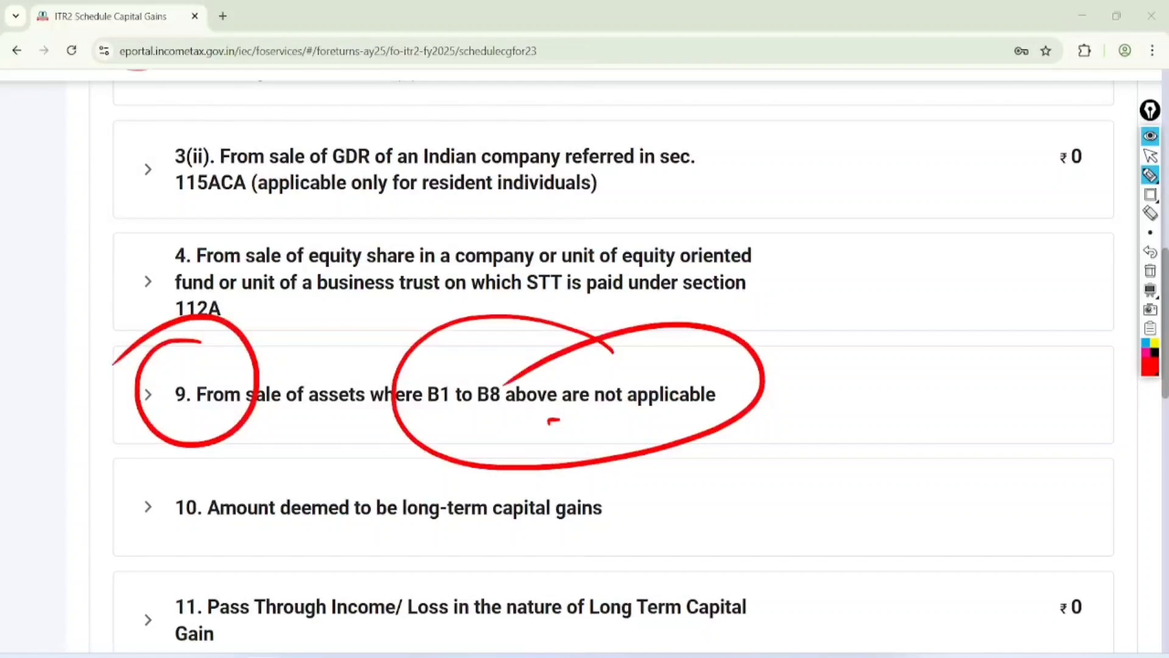
pyautogui.click(1150, 155)
pyautogui.click(1151, 271)
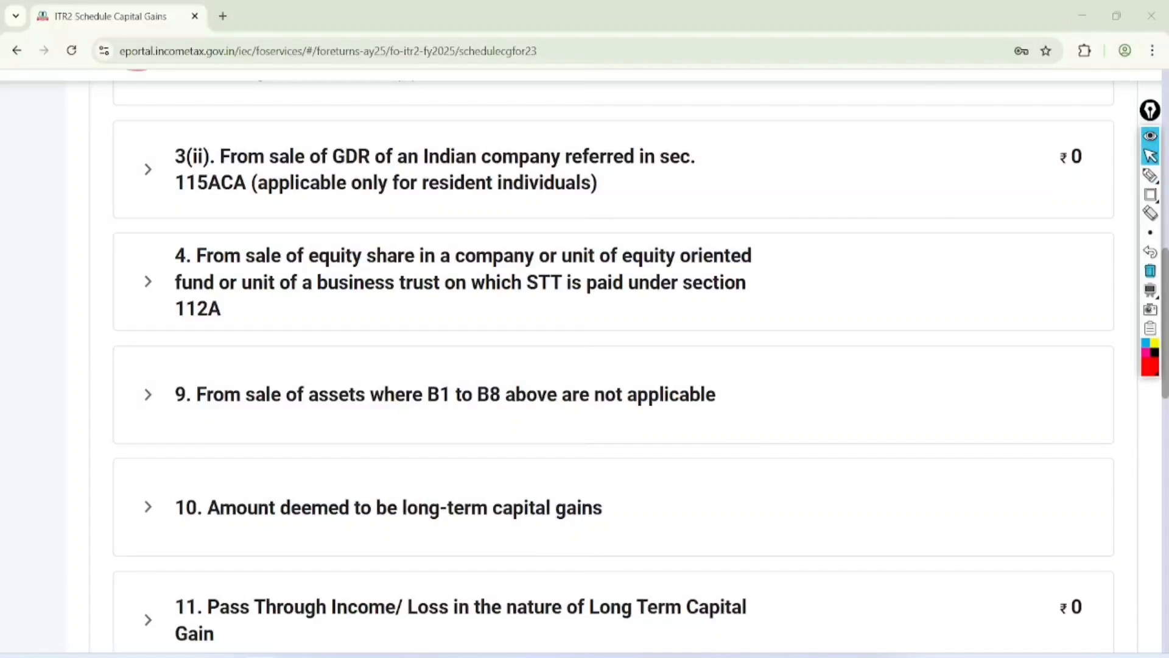
# Confirm Schedule Capital Gains and open Schedule Other Sources from the schedules summary
pyautogui.scroll(-15, 609, 365)
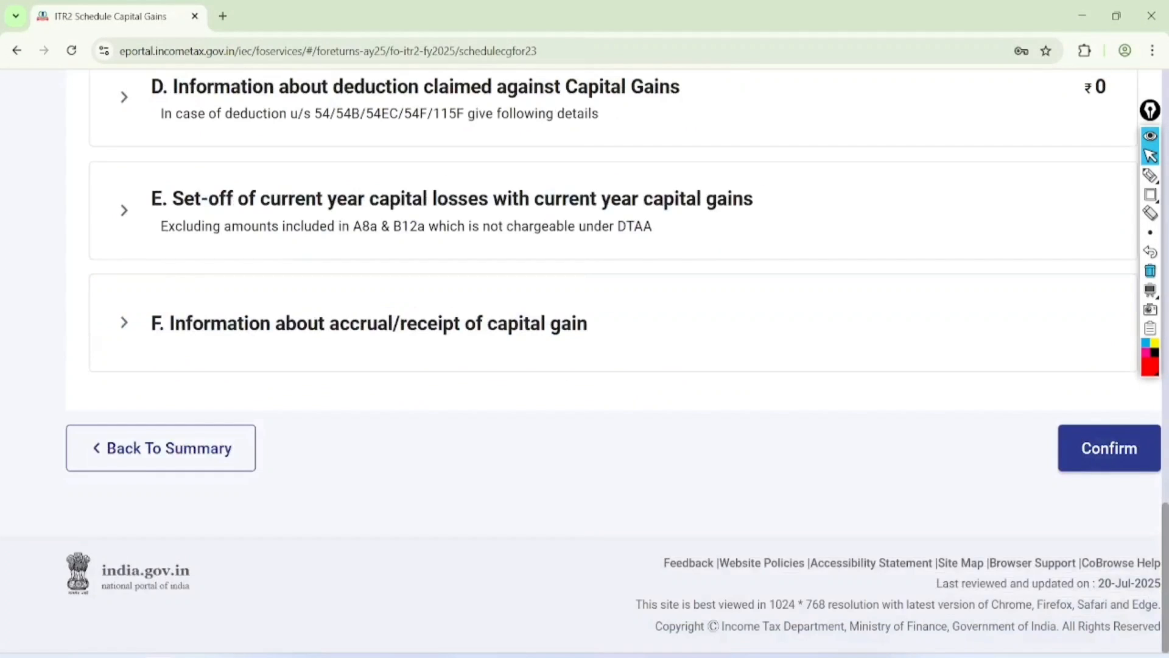
pyautogui.click(1109, 448)
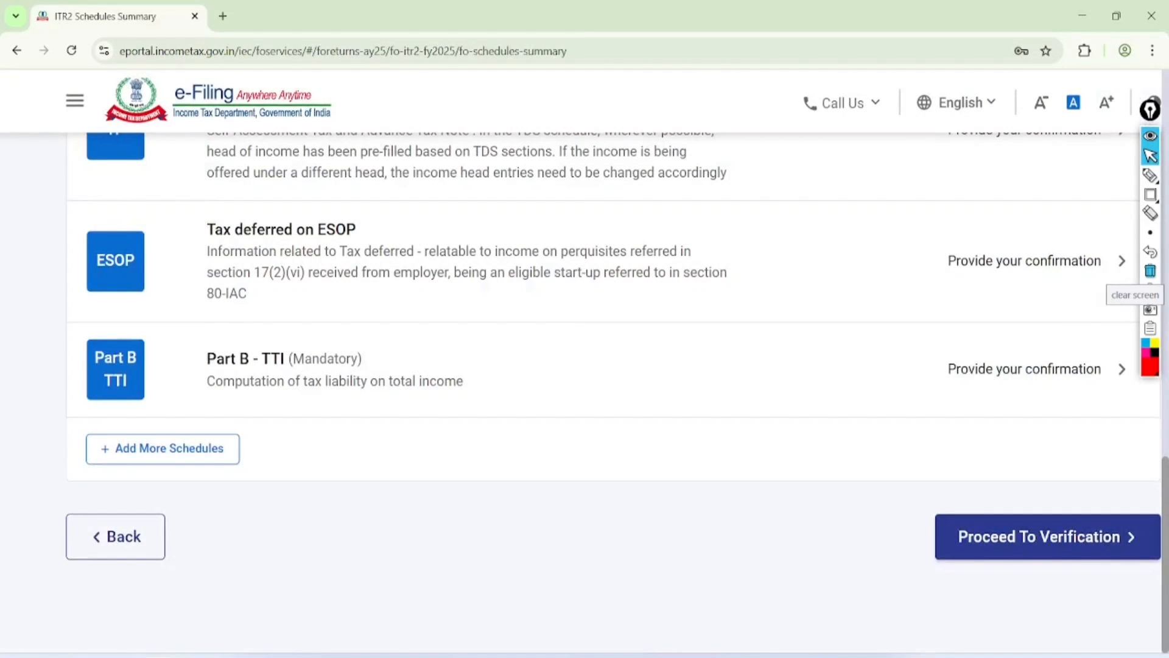
pyautogui.scroll(15, 585, 390)
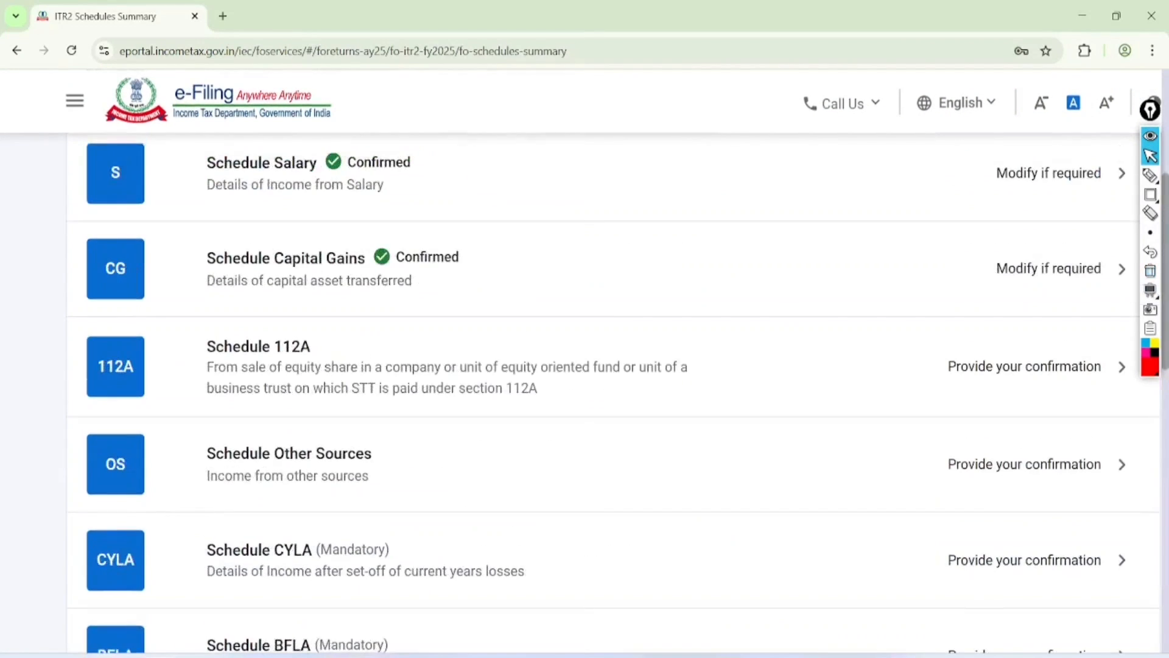
pyautogui.scroll(-2, 585, 390)
pyautogui.scroll(-1, 288, 256)
pyautogui.click(289, 249)
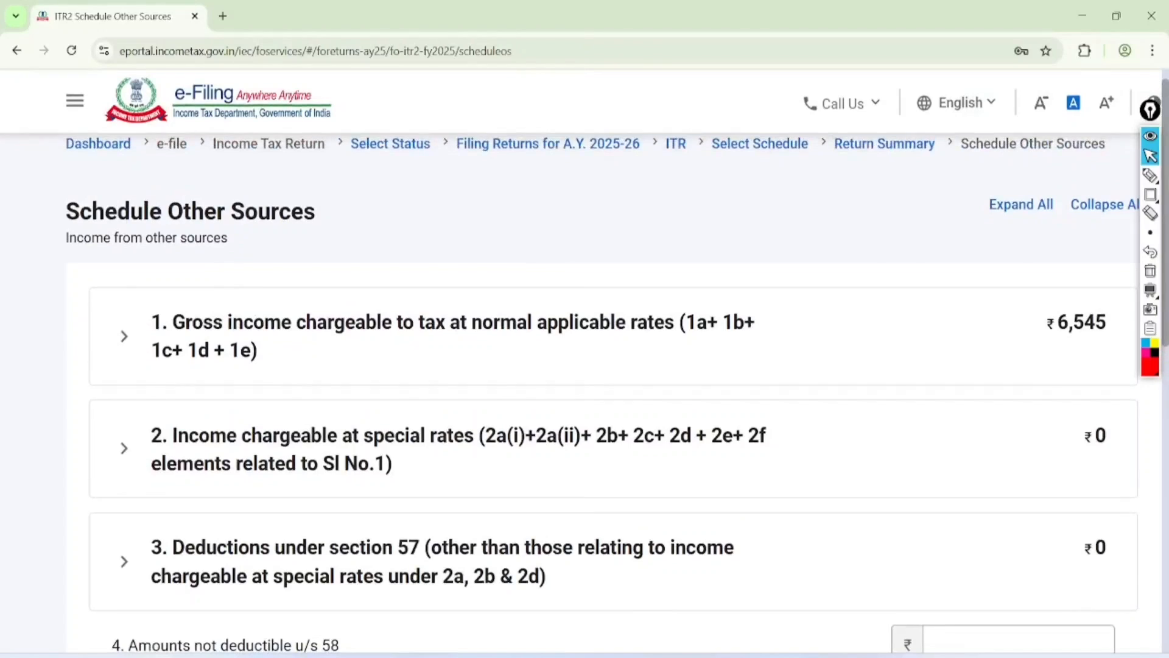
# Circle the normal rates wording of item 1 and the special rates wording of item 2 in red, and clear the annotations
pyautogui.click(1151, 175)
pyautogui.moveTo(548, 273)
pyautogui.mouseDown()
pyautogui.moveTo(574, 299)
pyautogui.moveTo(481, 297)
pyautogui.mouseUp()
pyautogui.moveTo(424, 385)
pyautogui.mouseDown()
pyautogui.moveTo(382, 384)
pyautogui.moveTo(332, 450)
pyautogui.mouseUp()
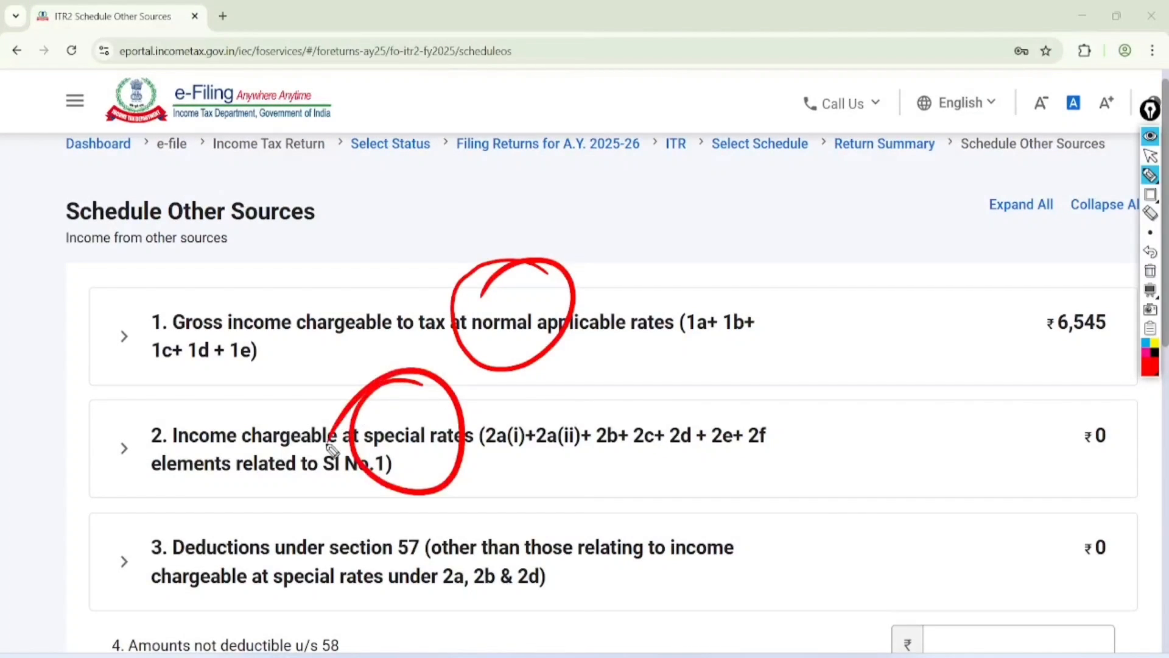
pyautogui.moveTo(124, 396); pyautogui.dragTo(133, 399)
pyautogui.click(1150, 156)
pyautogui.click(1151, 271)
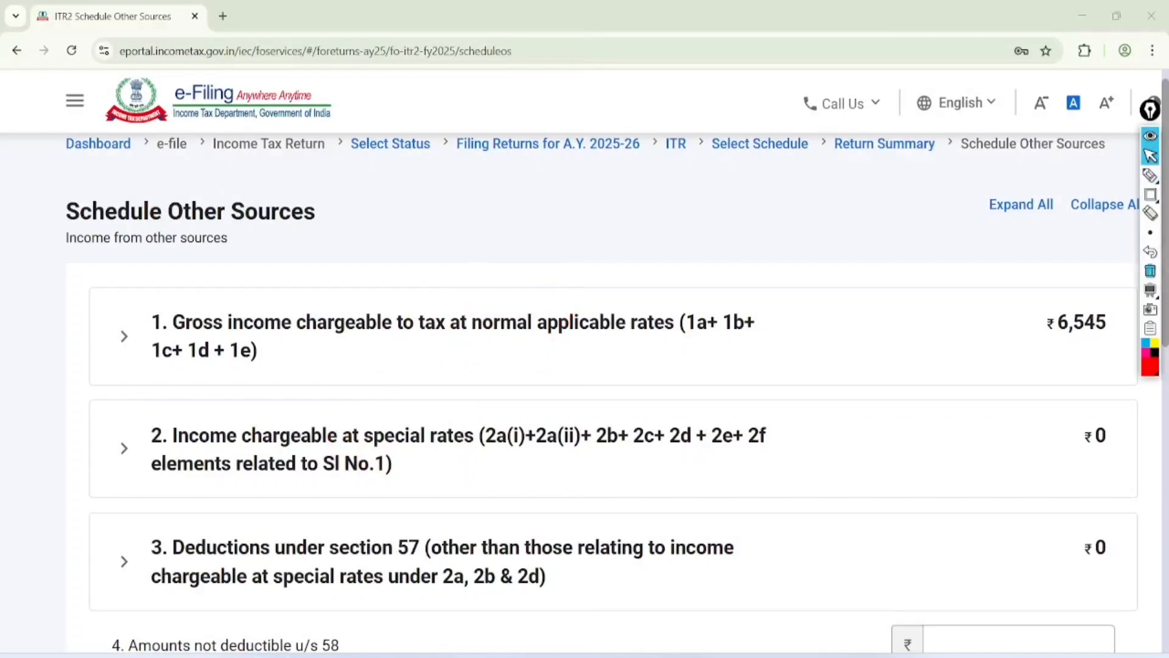
# Open item 1 on gross income taxed at normal rates for editing, review its dividend and interest entries, and save it
pyautogui.click(126, 335)
pyautogui.scroll(-1, 125, 335)
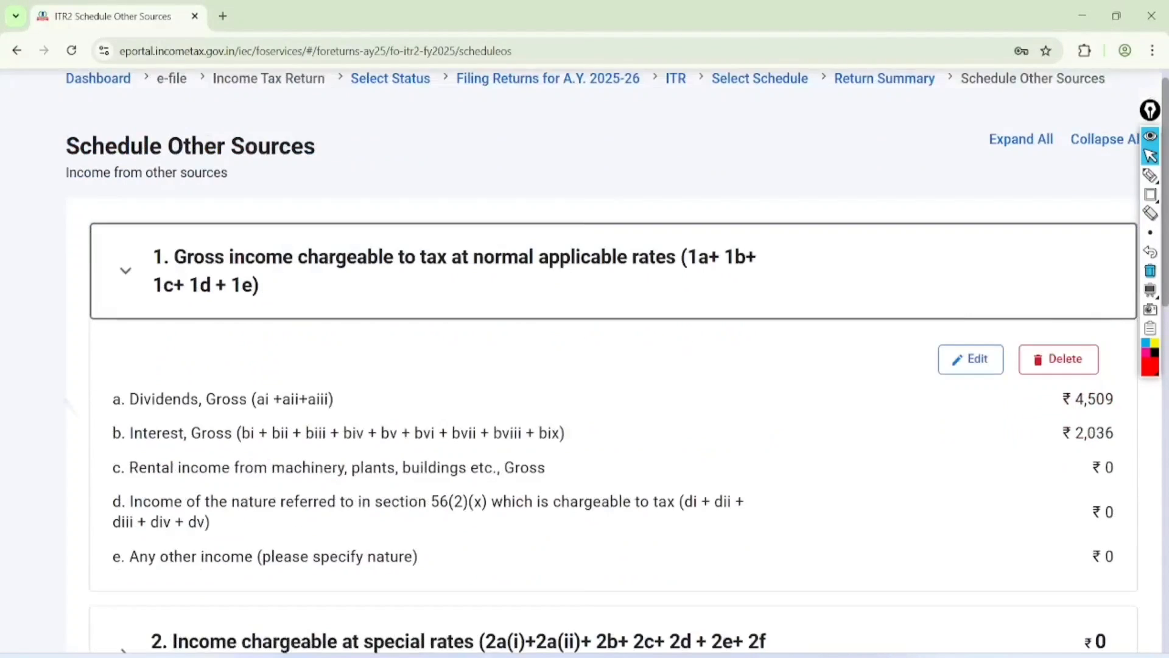
pyautogui.click(971, 334)
pyautogui.scroll(-4, 582, 362)
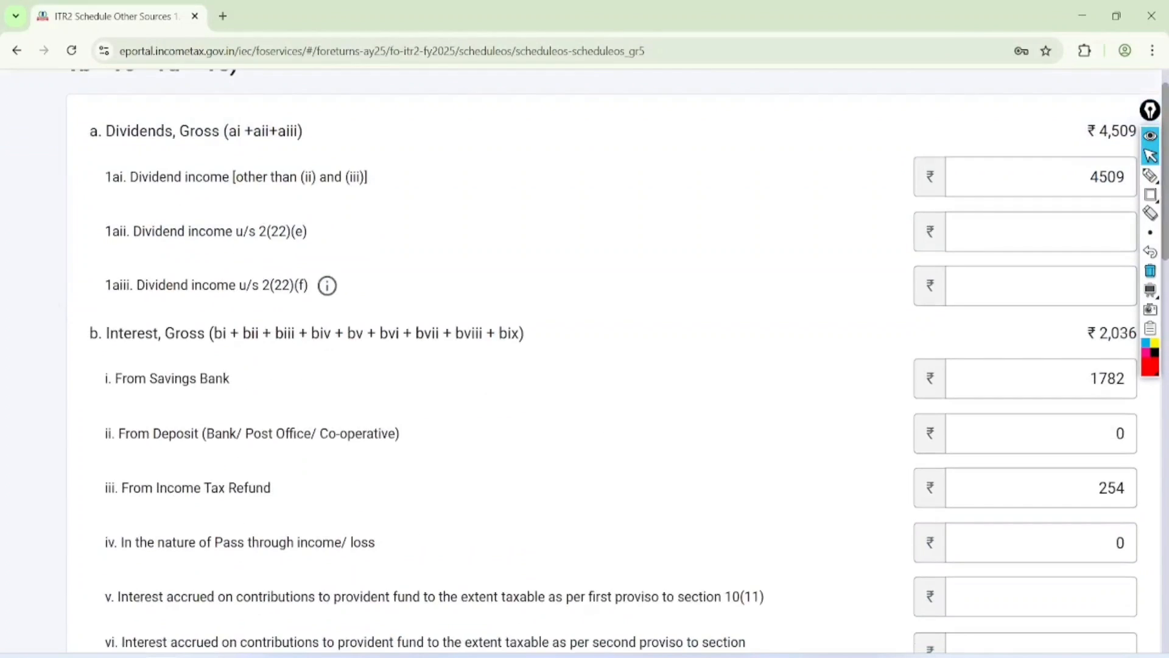
pyautogui.scroll(-15, 582, 363)
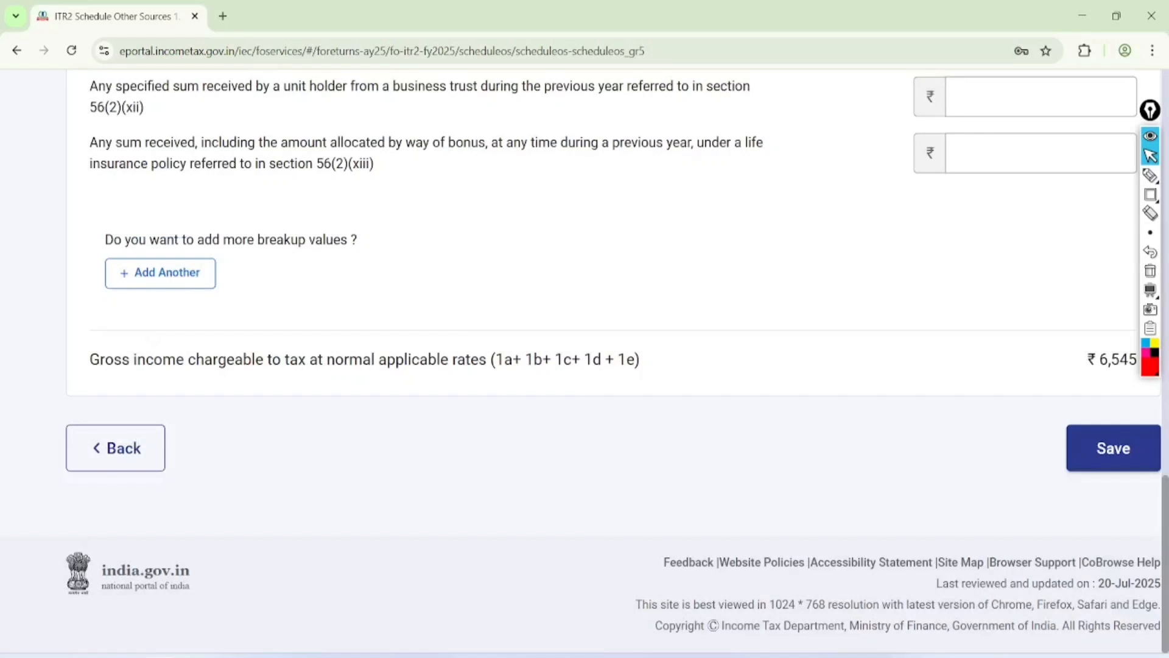
pyautogui.click(1113, 449)
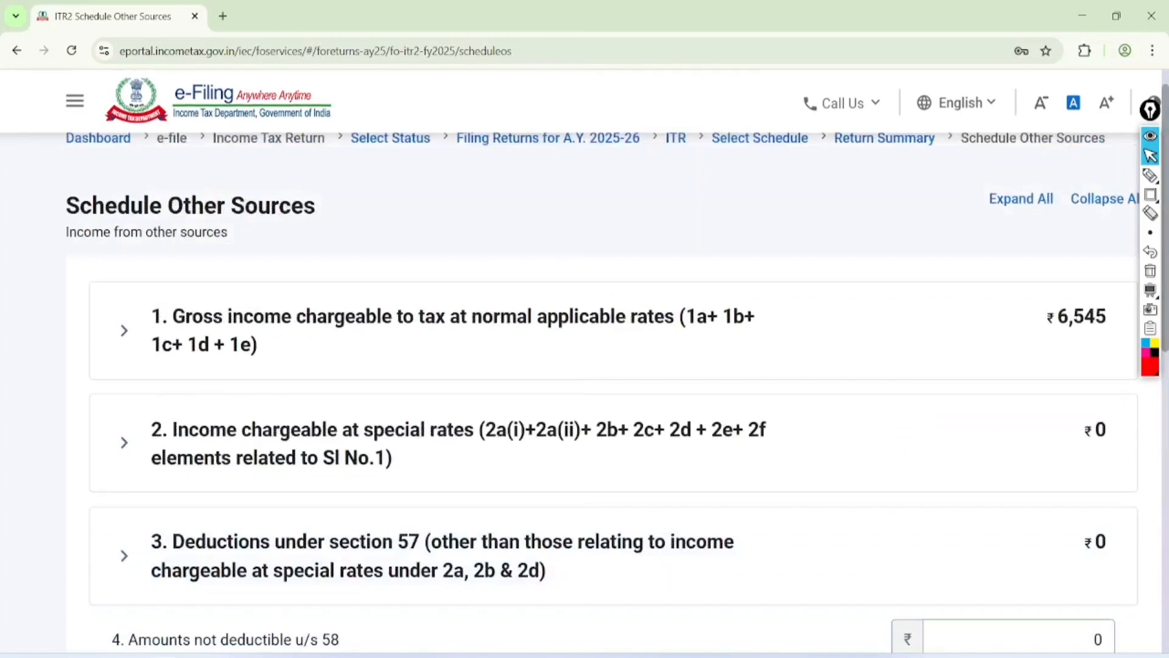
# Confirm Schedule Other Sources with the income from other sources
pyautogui.scroll(-10, 613, 362)
pyautogui.click(1109, 449)
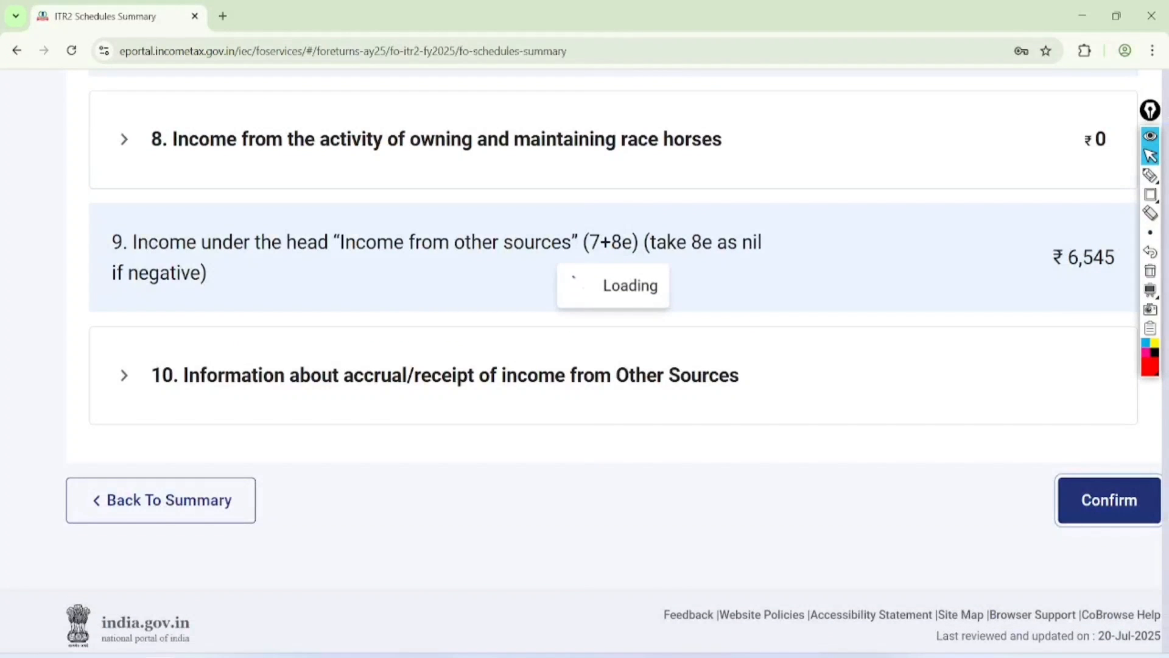
pyautogui.scroll(5, 585, 390)
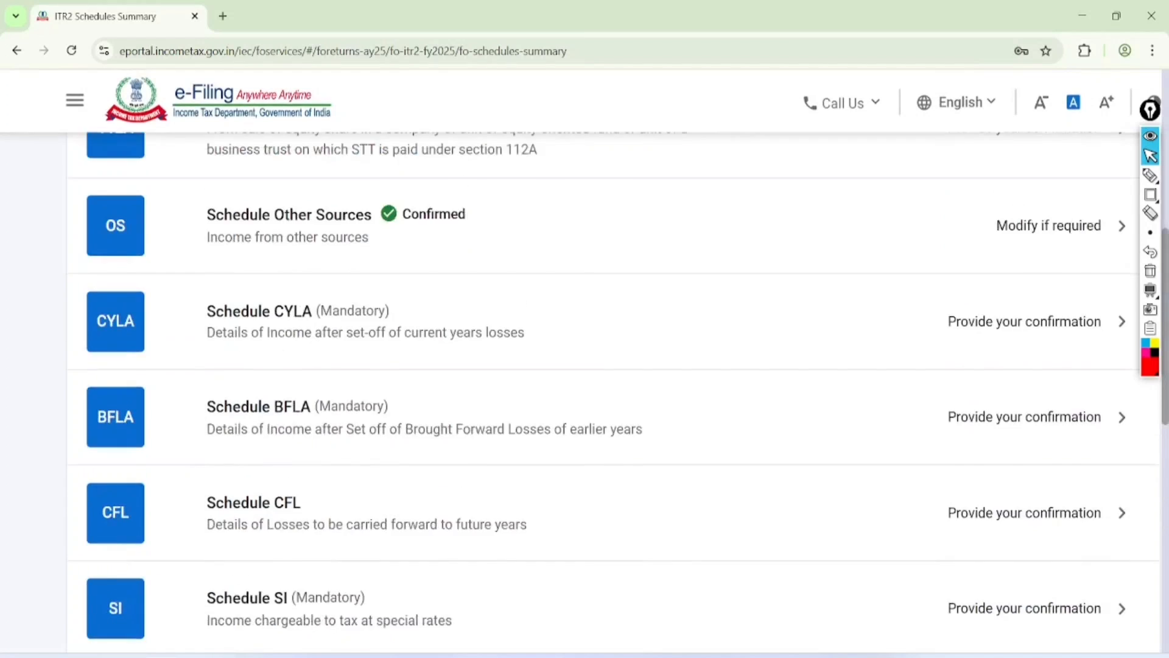
# Look through the remaining unconfirmed schedules in the summary and open Schedule SI for income taxed at special rates
pyautogui.scroll(-2, 585, 390)
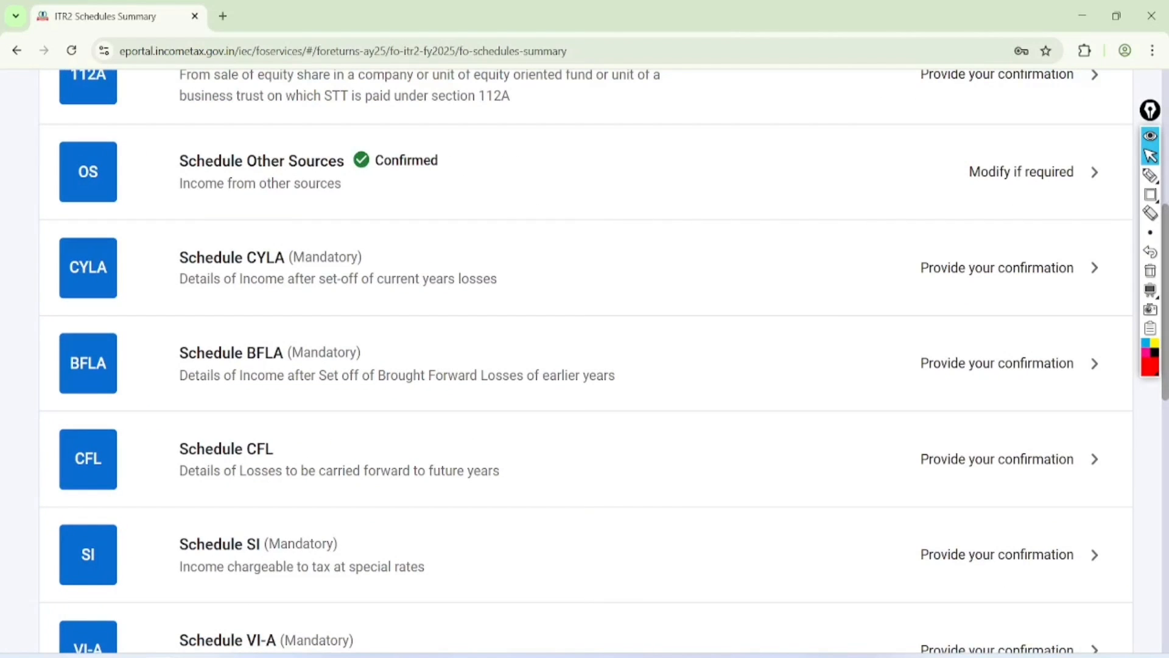
pyautogui.hscroll(1, 585, 362)
pyautogui.scroll(-3, 585, 362)
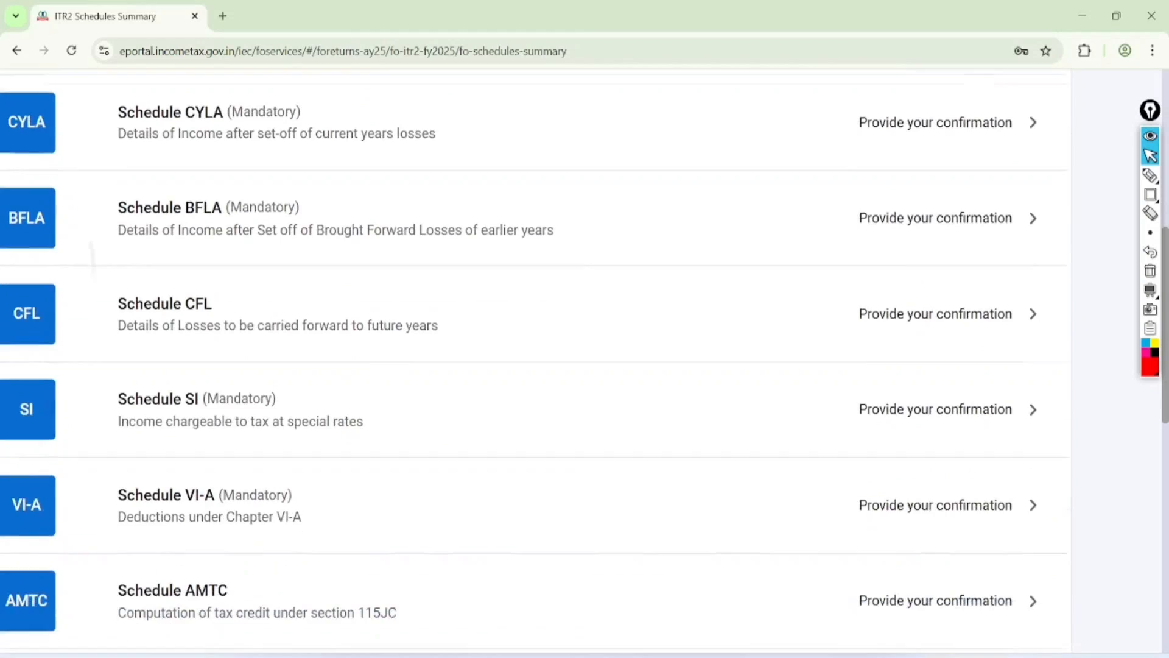
pyautogui.scroll(-3, 585, 362)
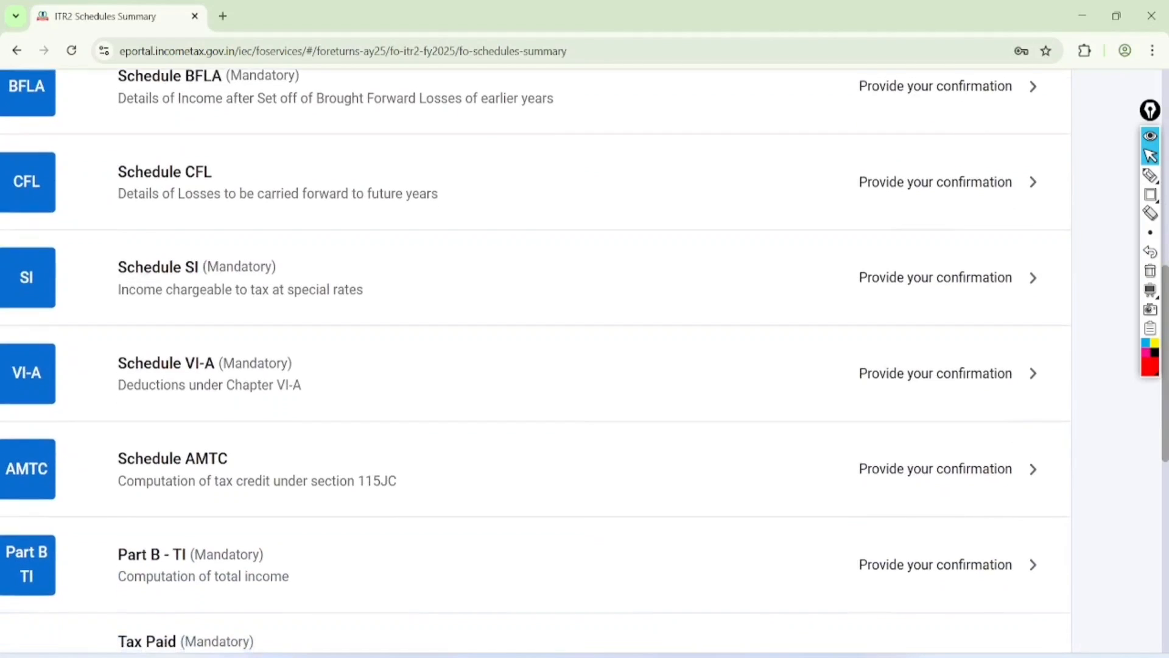
pyautogui.hscroll(-1, 584, 361)
pyautogui.click(193, 242)
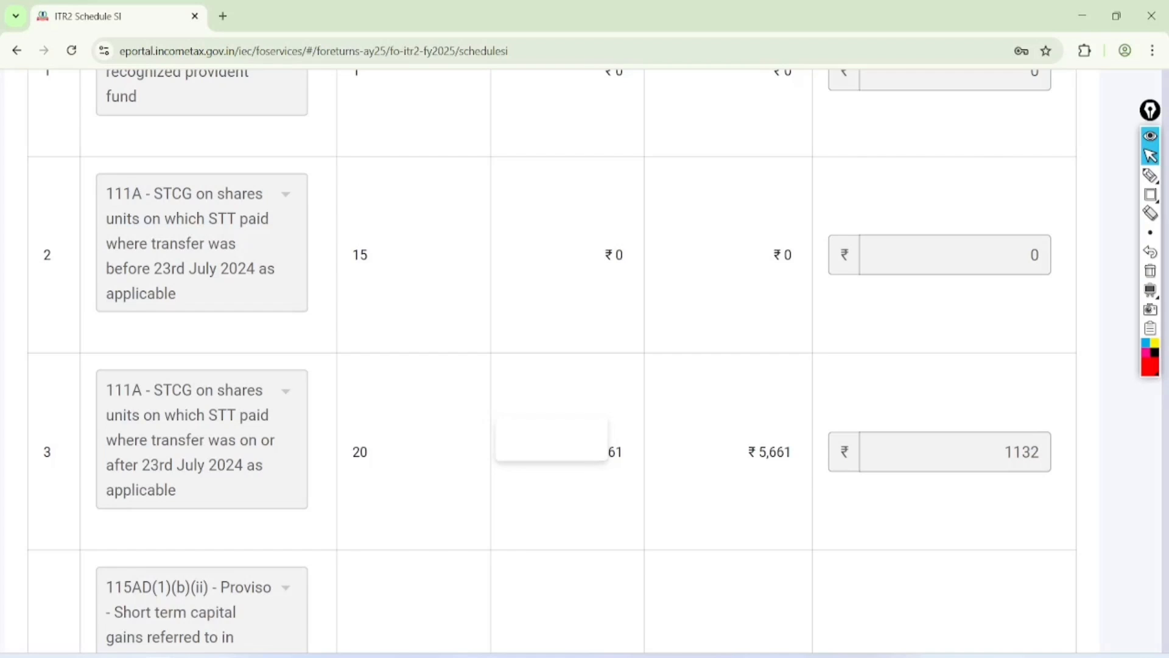
# Circle the rate, income, taxable income and tax of Schedule SI row 3 on 111A STCG in red, and clear the circles
pyautogui.scroll(5, 551, 362)
pyautogui.scroll(-9, 552, 362)
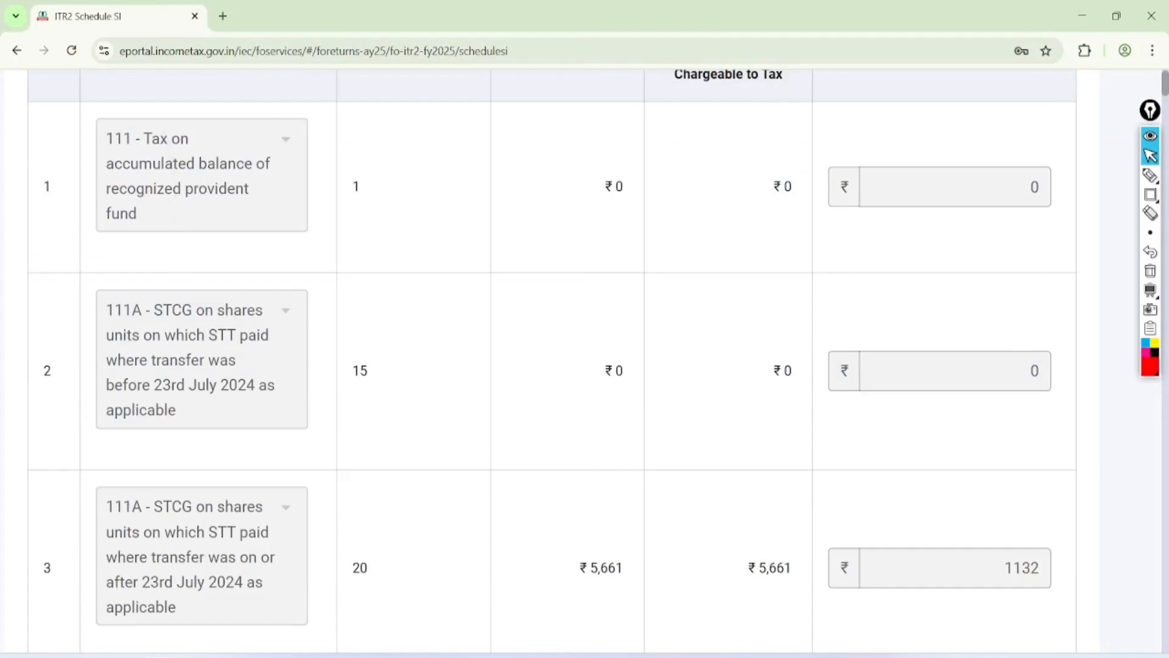
pyautogui.click(1150, 176)
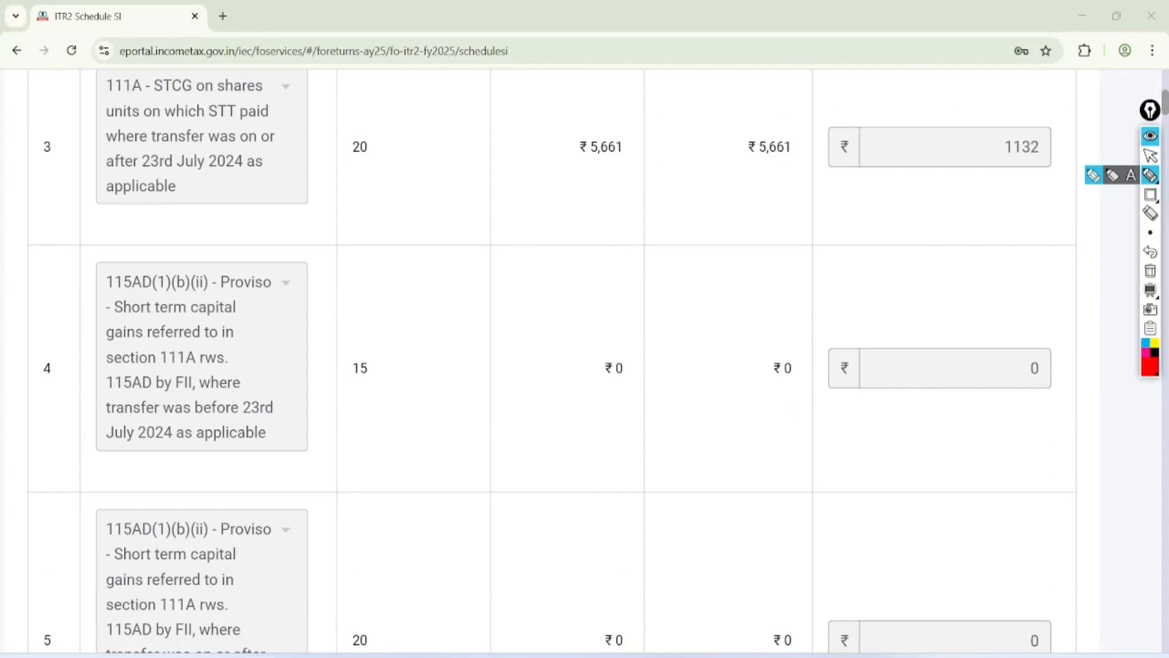
pyautogui.moveTo(394, 109)
pyautogui.mouseDown()
pyautogui.moveTo(418, 201)
pyautogui.moveTo(325, 165)
pyautogui.mouseUp()
pyautogui.moveTo(638, 109); pyautogui.dragTo(528, 177)
pyautogui.moveTo(810, 128)
pyautogui.mouseDown()
pyautogui.moveTo(725, 125)
pyautogui.moveTo(760, 164)
pyautogui.mouseUp()
pyautogui.moveTo(1067, 114)
pyautogui.mouseDown()
pyautogui.moveTo(1083, 115)
pyautogui.moveTo(994, 99)
pyautogui.mouseUp()
pyautogui.click(1150, 156)
pyautogui.click(1151, 270)
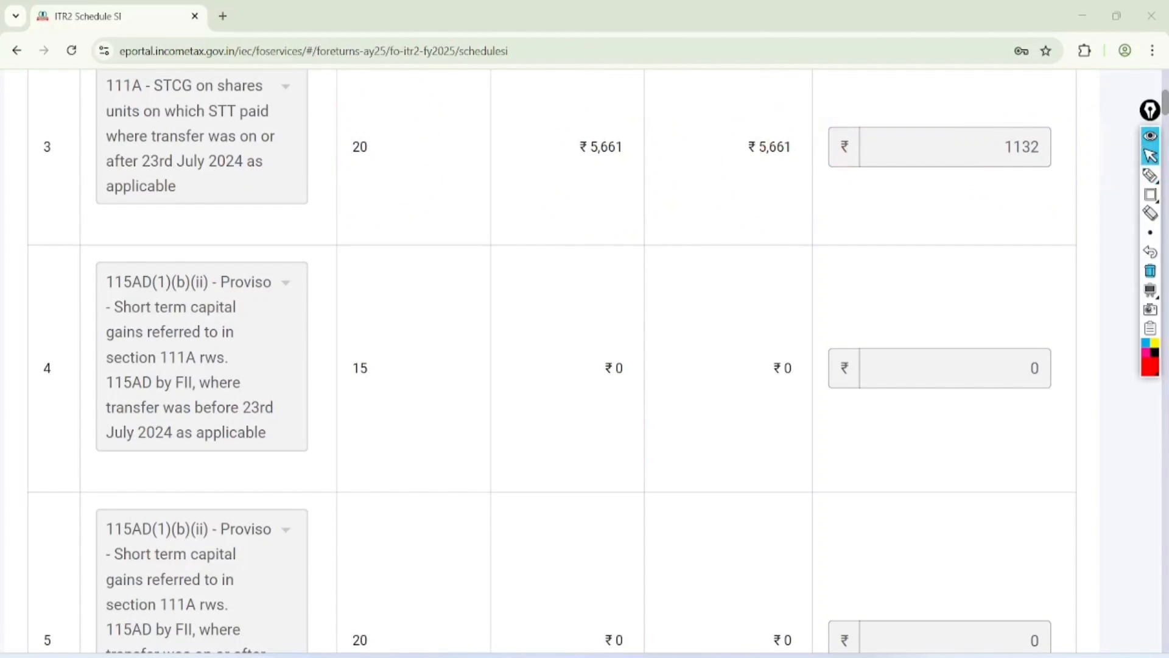
# Review the remaining rows of Schedule SI down to the total and confirm the schedule
pyautogui.scroll(-15, 1090, 445)
pyautogui.scroll(-18, 1090, 445)
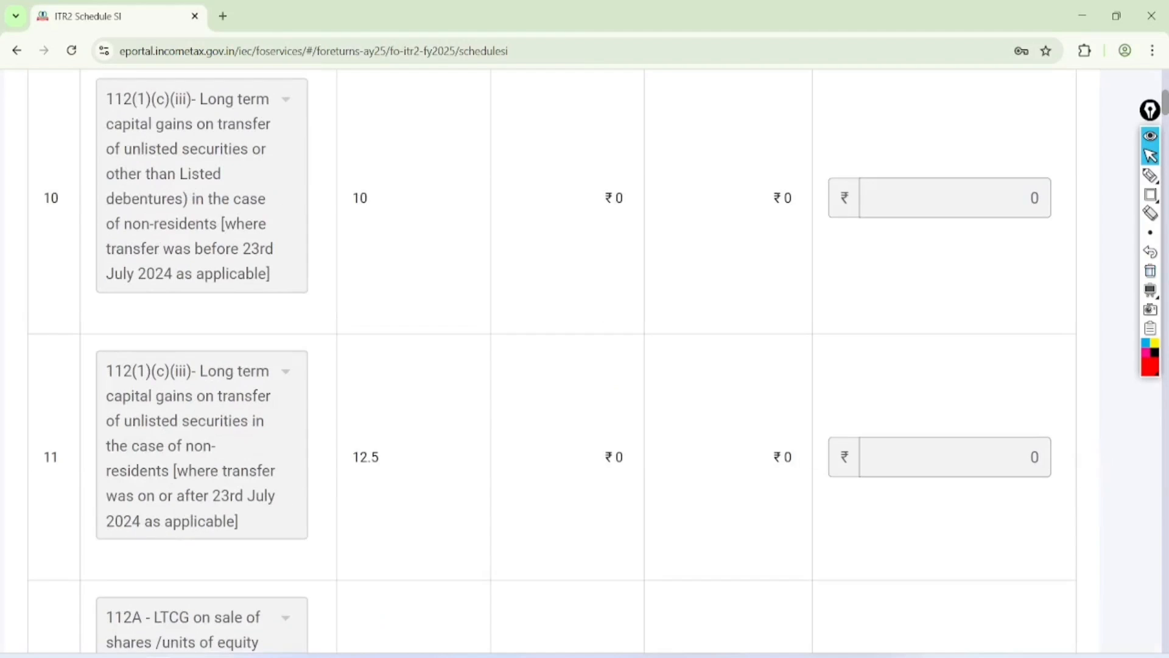
pyautogui.scroll(-10, 1086, 467)
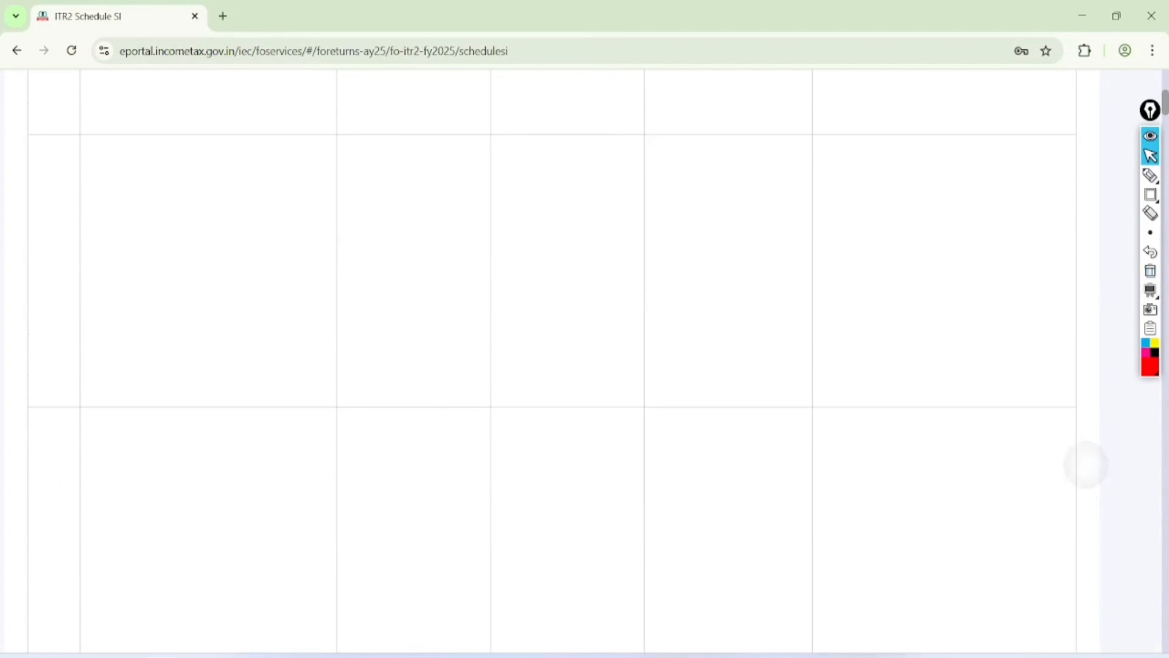
pyautogui.scroll(-5, 553, 361)
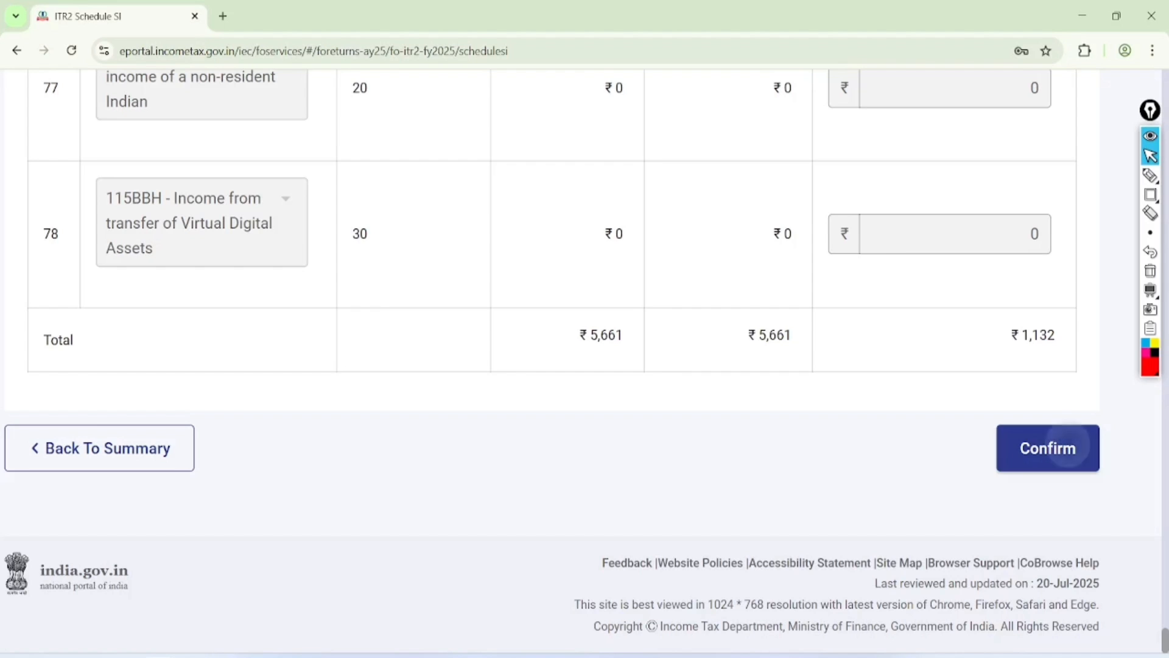
pyautogui.click(1049, 448)
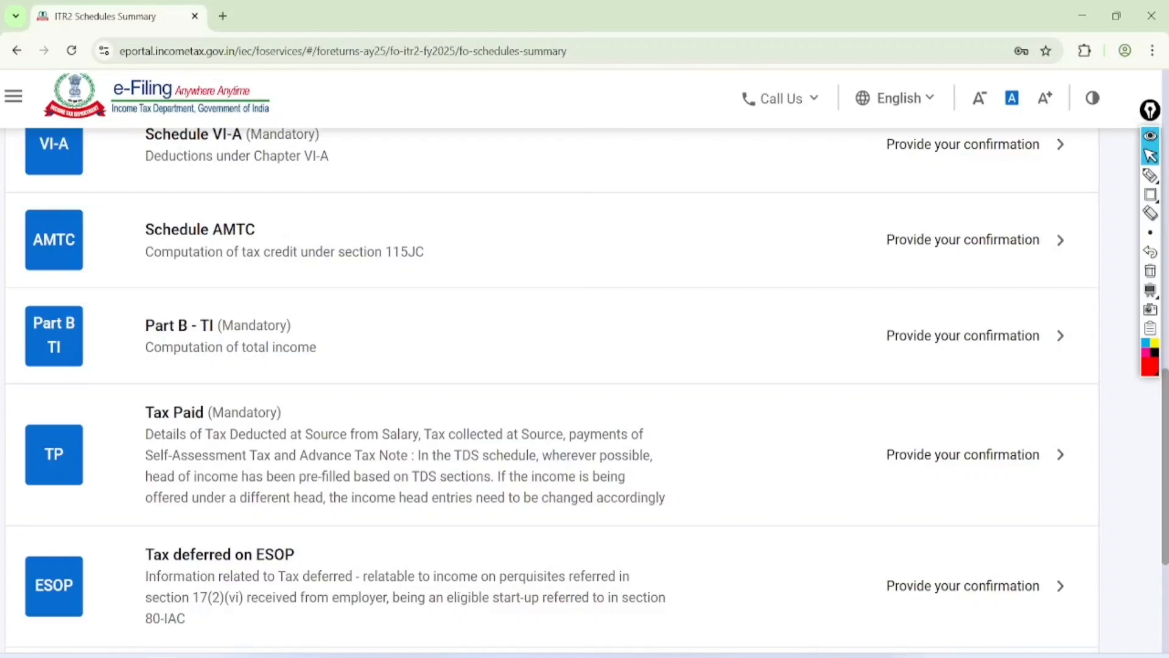
# Open Part B - TI on computation of total income, review its items, and confirm it
pyautogui.scroll(2, 552, 390)
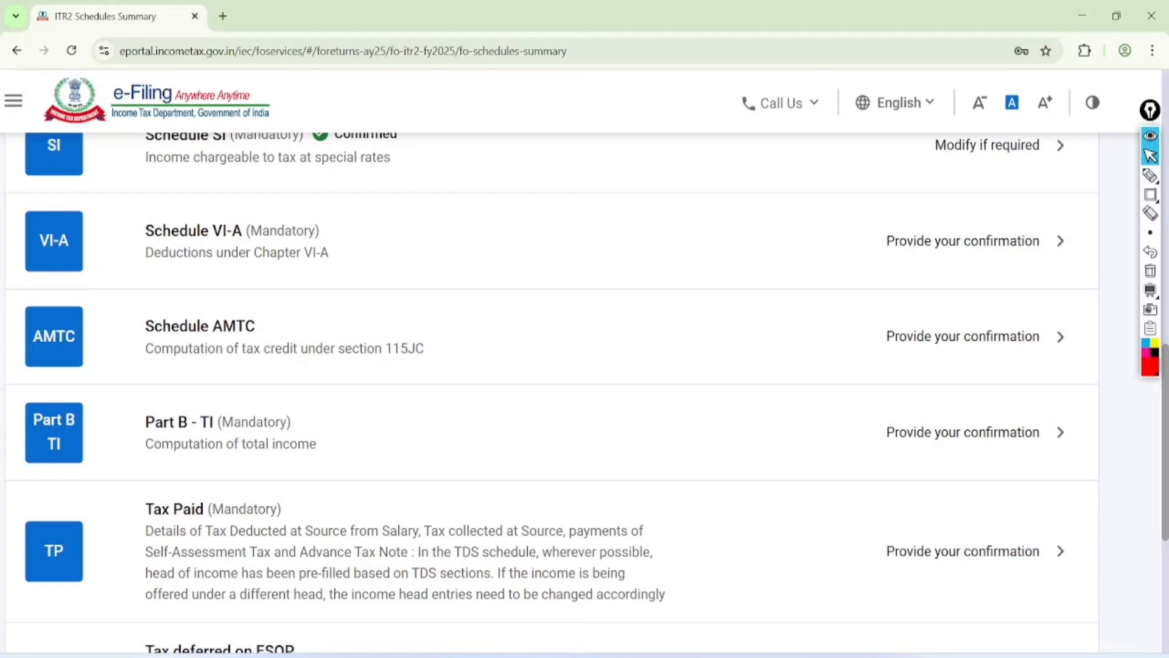
pyautogui.click(179, 422)
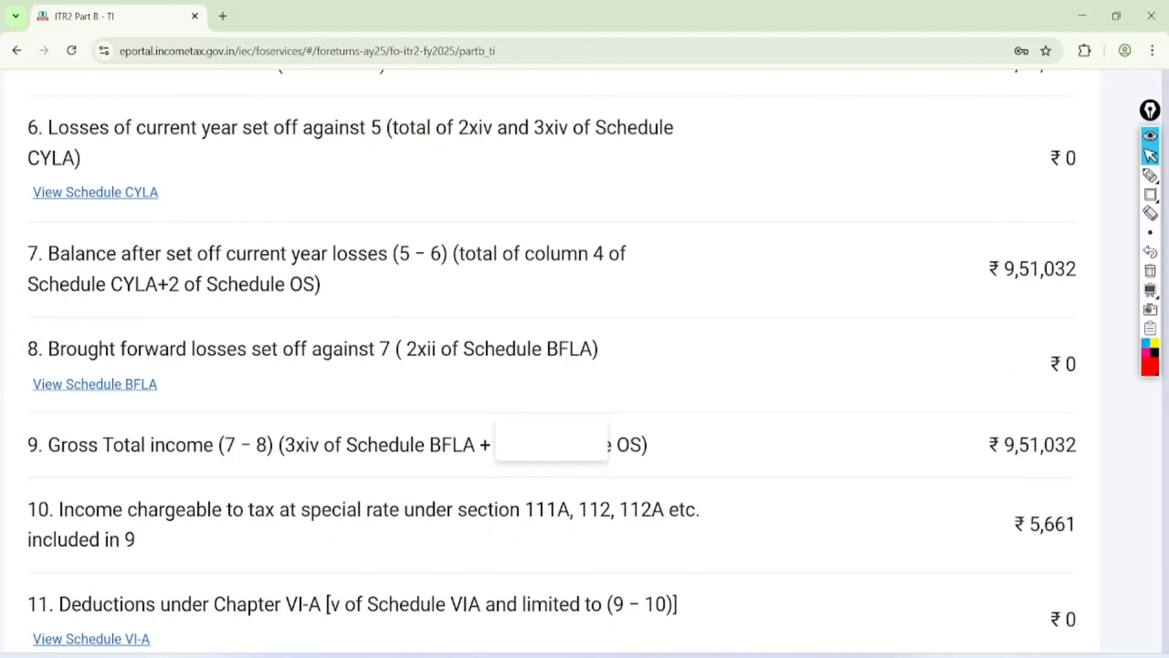
pyautogui.scroll(-5, 585, 365)
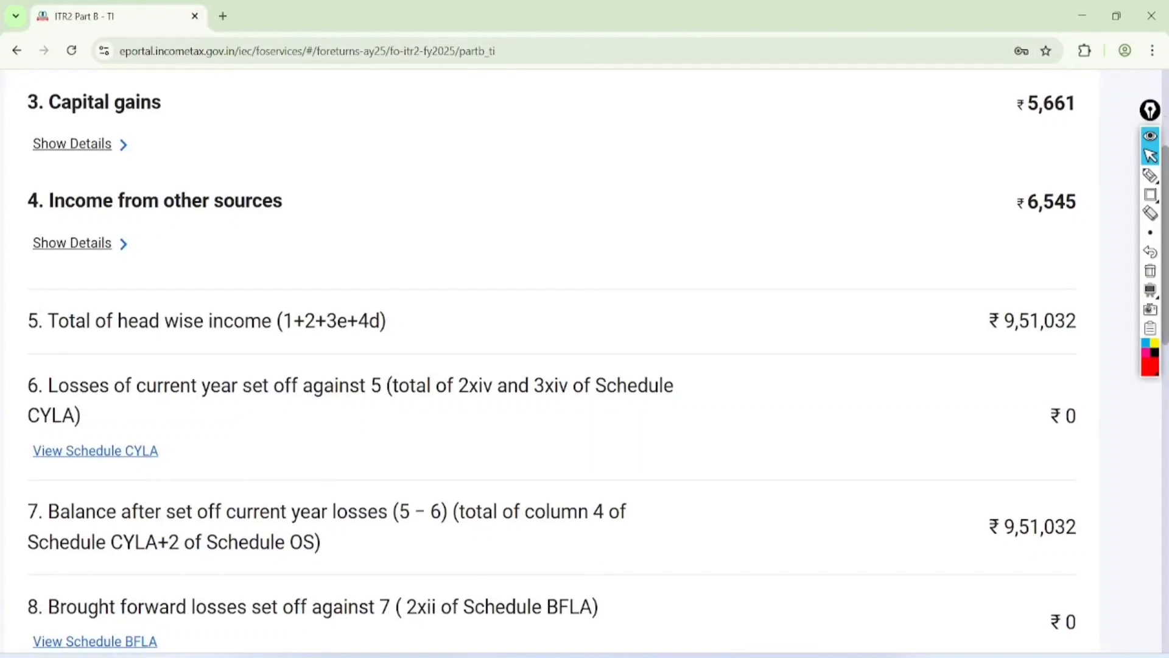
pyautogui.scroll(-13, 585, 365)
pyautogui.click(1047, 449)
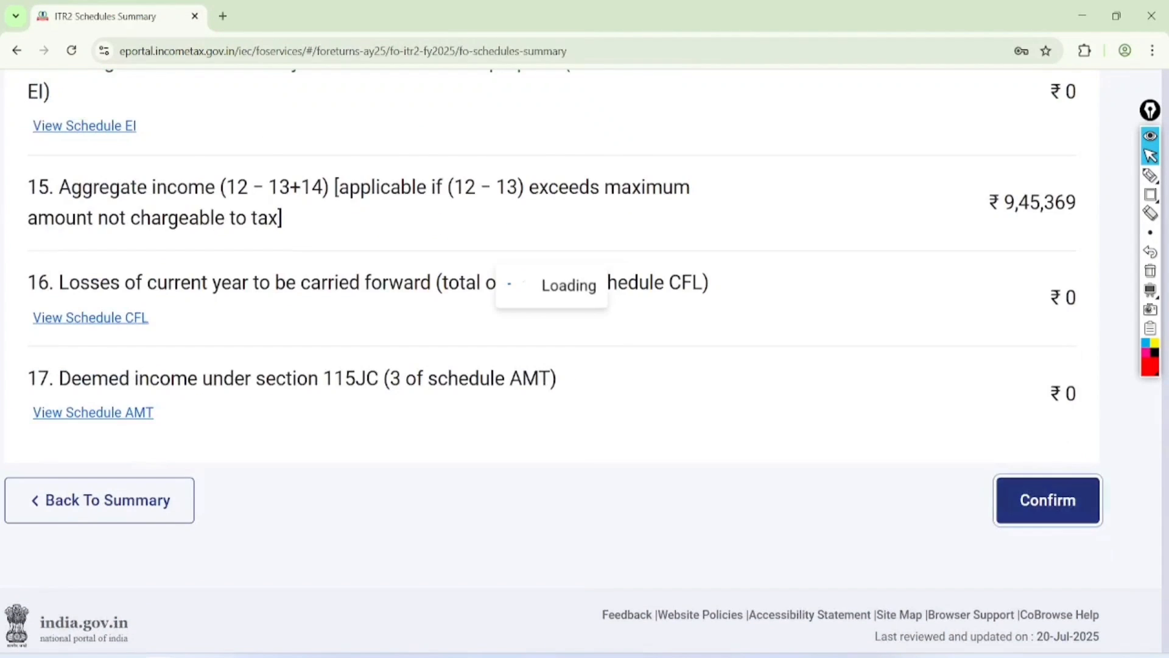
# Open Part B - TTI, circle the tax payable on total income and after rebate in red, and clear the circles
pyautogui.click(974, 413)
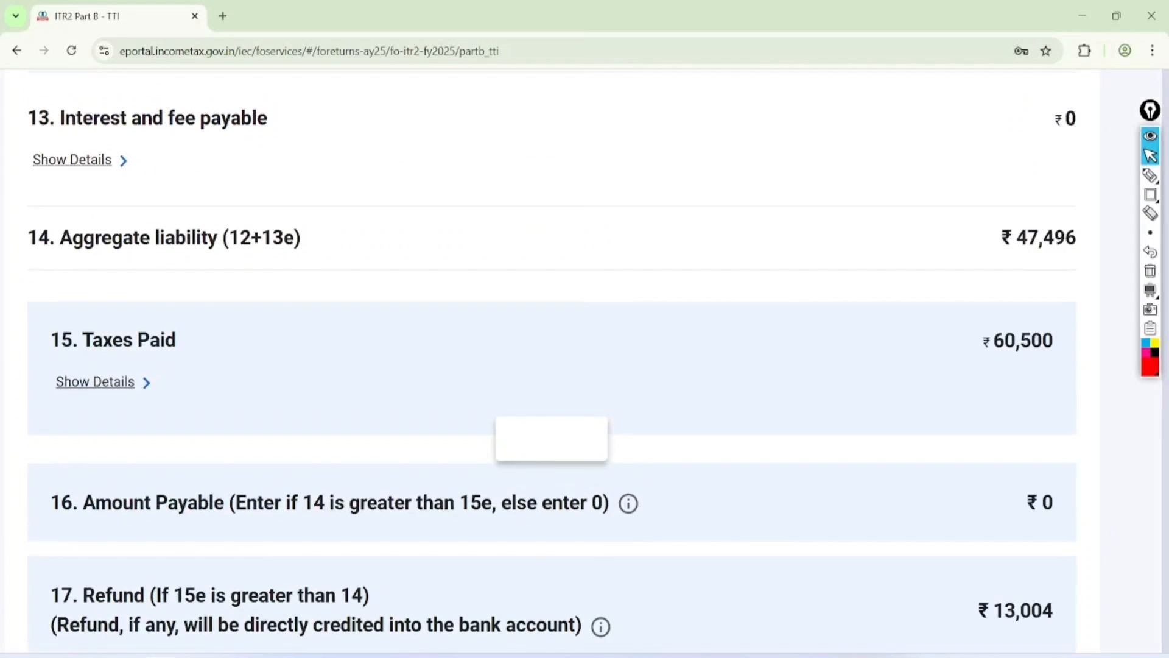
pyautogui.scroll(-2, 570, 359)
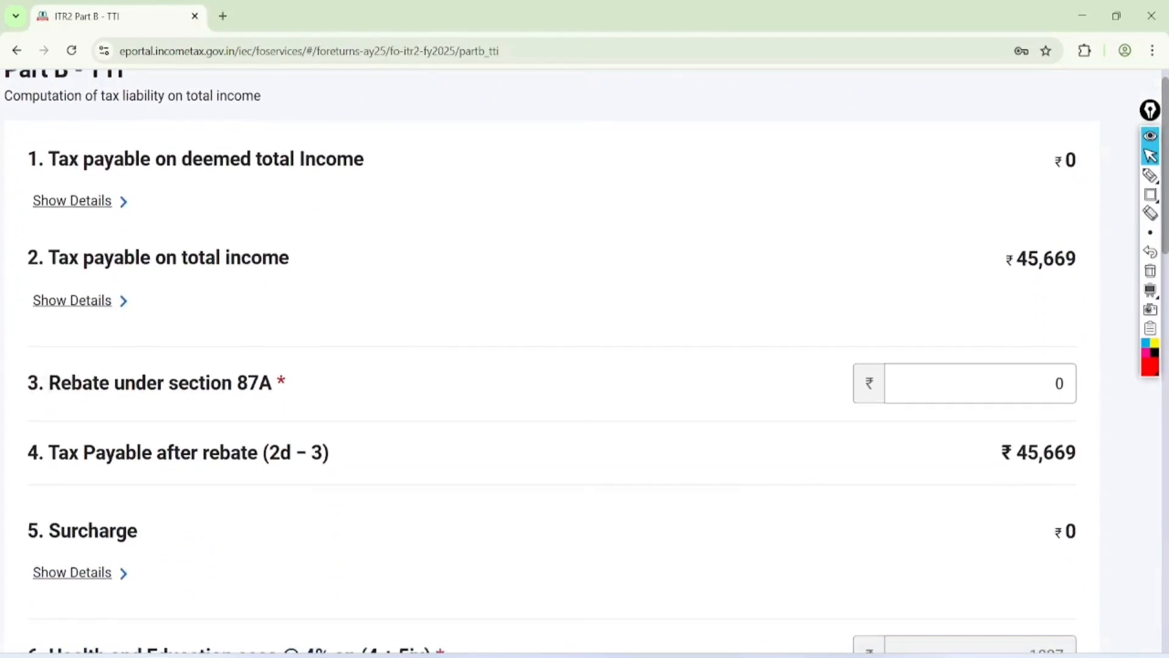
pyautogui.click(1150, 176)
pyautogui.moveTo(1089, 192)
pyautogui.mouseDown()
pyautogui.moveTo(1060, 303)
pyautogui.moveTo(1013, 316)
pyautogui.moveTo(1006, 252)
pyautogui.mouseUp()
pyautogui.moveTo(1082, 393)
pyautogui.mouseDown()
pyautogui.moveTo(1021, 484)
pyautogui.moveTo(1016, 371)
pyautogui.mouseUp()
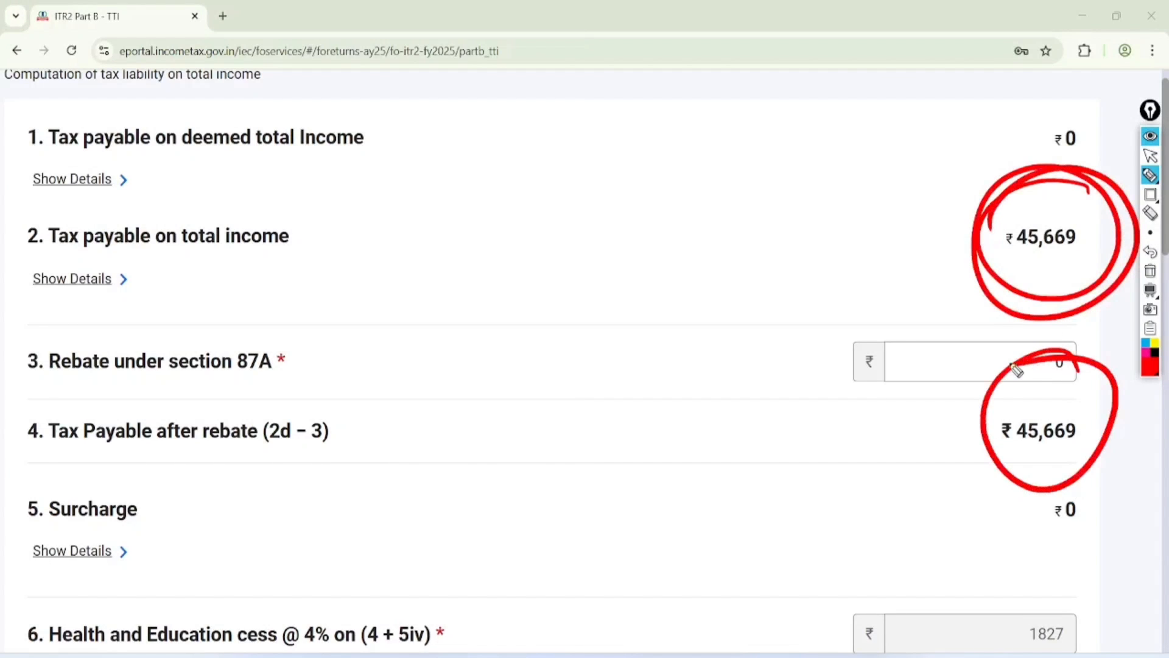
pyautogui.click(1151, 156)
pyautogui.click(1150, 271)
# Circle the Taxes Paid amount in item 15 of Part B - TTI in red, and clear the circle
pyautogui.scroll(-7, 570, 359)
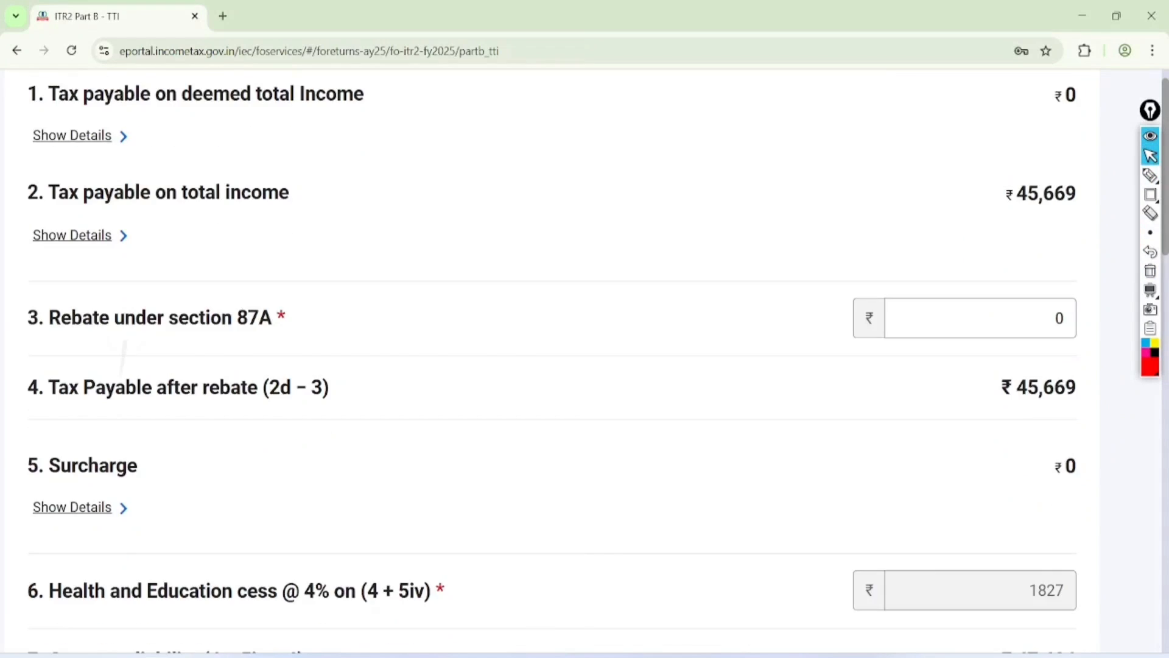
pyautogui.scroll(-7, 570, 359)
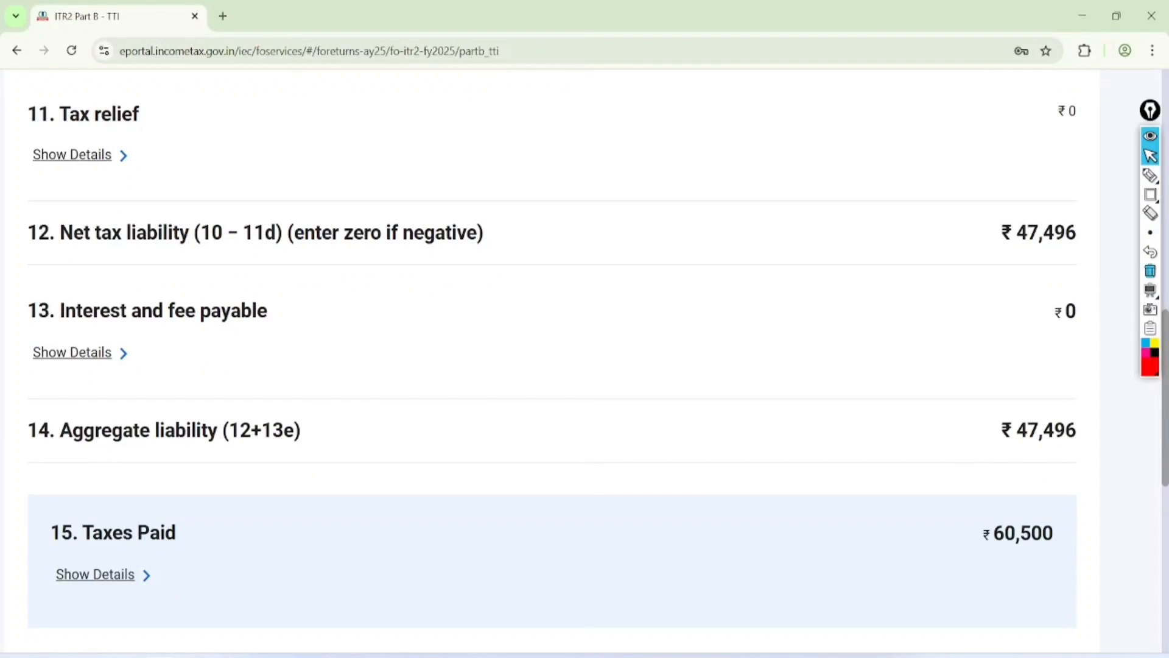
pyautogui.scroll(-2, 570, 359)
pyautogui.click(1151, 176)
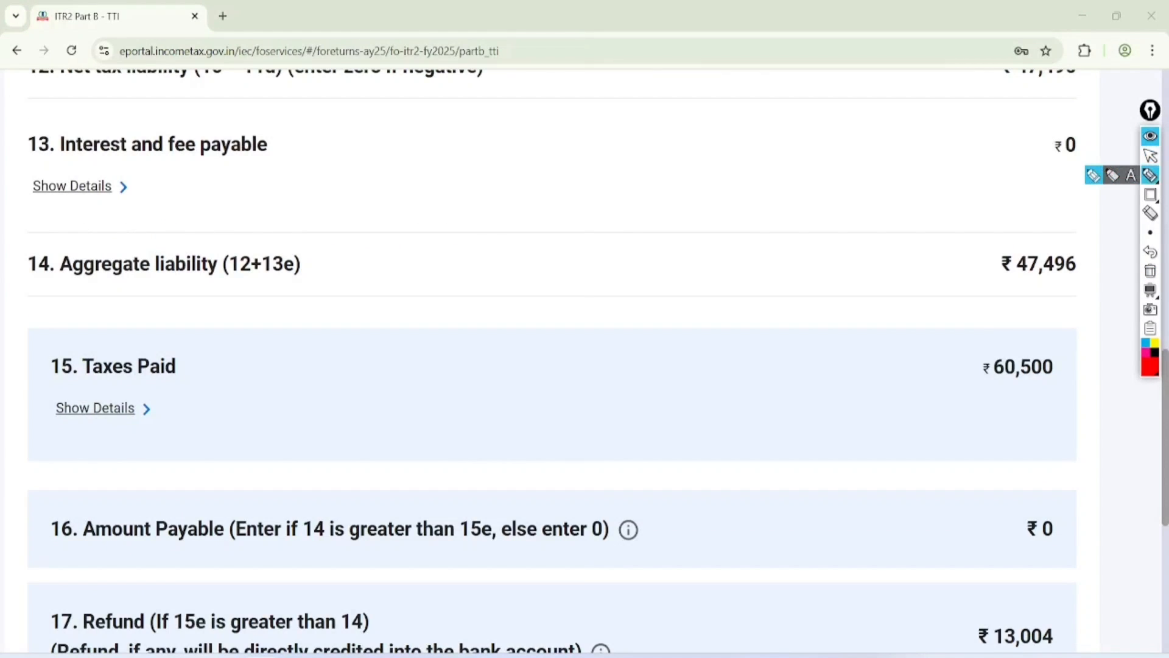
pyautogui.moveTo(1074, 320); pyautogui.dragTo(1017, 310)
pyautogui.click(1151, 156)
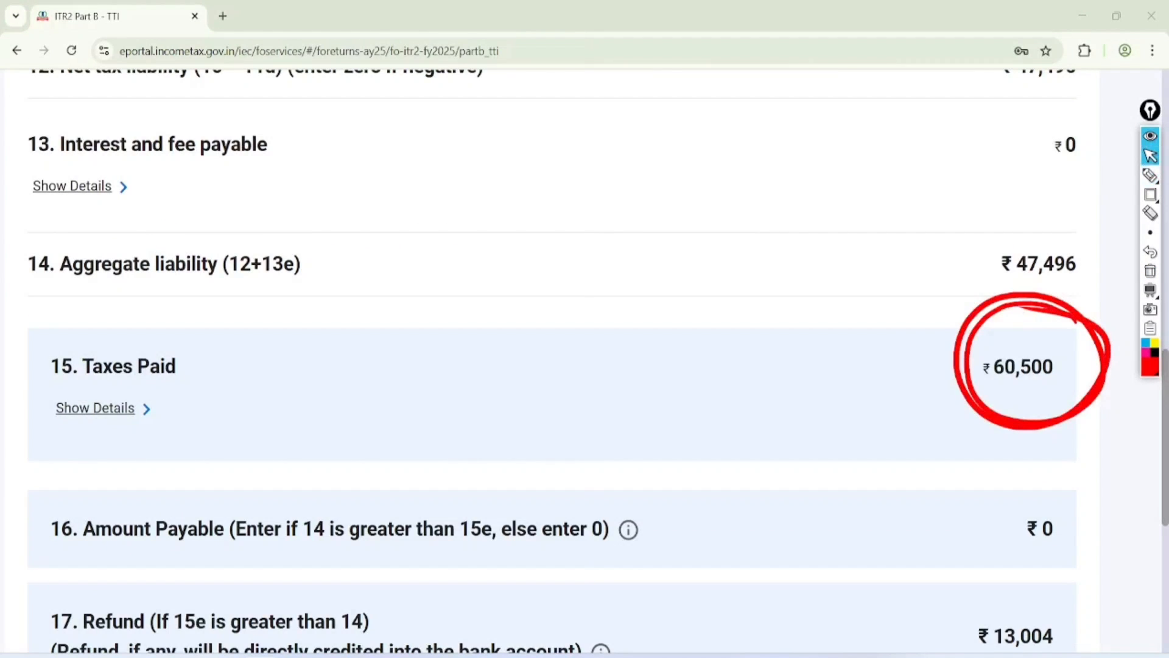
pyautogui.click(1150, 270)
# Circle the Refund and Amount Payable labels in red and draw an arrow toward the amount payable value
pyautogui.scroll(-8, 570, 359)
pyautogui.scroll(2, 570, 360)
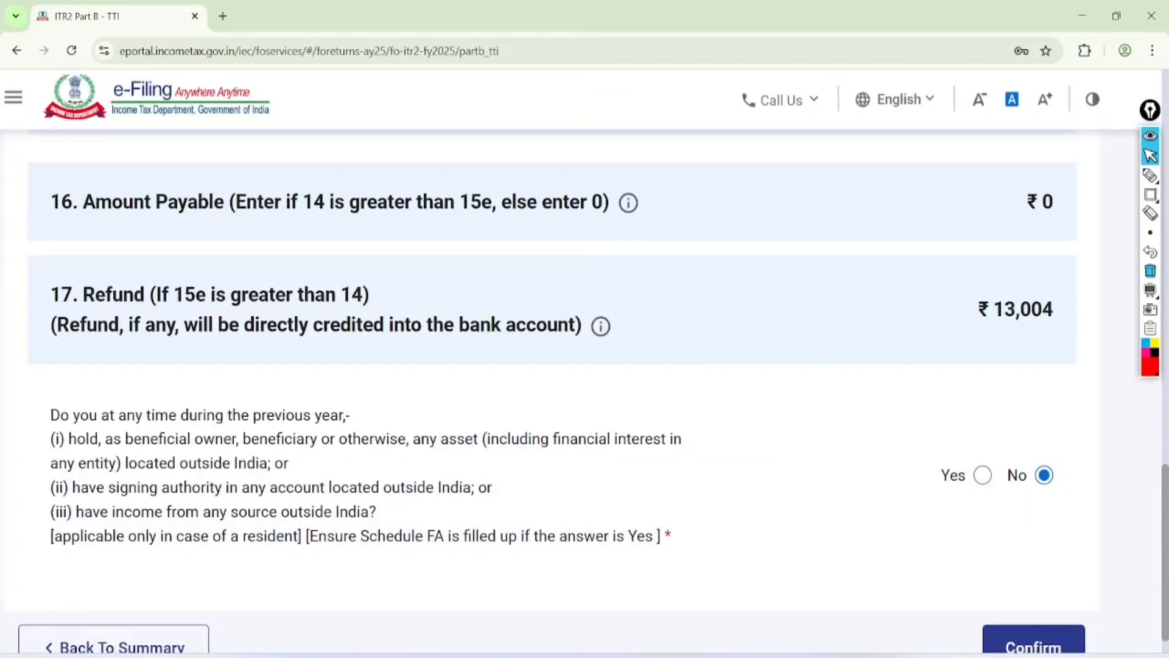
pyautogui.click(1151, 175)
pyautogui.moveTo(153, 244)
pyautogui.mouseDown()
pyautogui.moveTo(57, 366)
pyautogui.moveTo(86, 387)
pyautogui.moveTo(68, 294)
pyautogui.mouseUp()
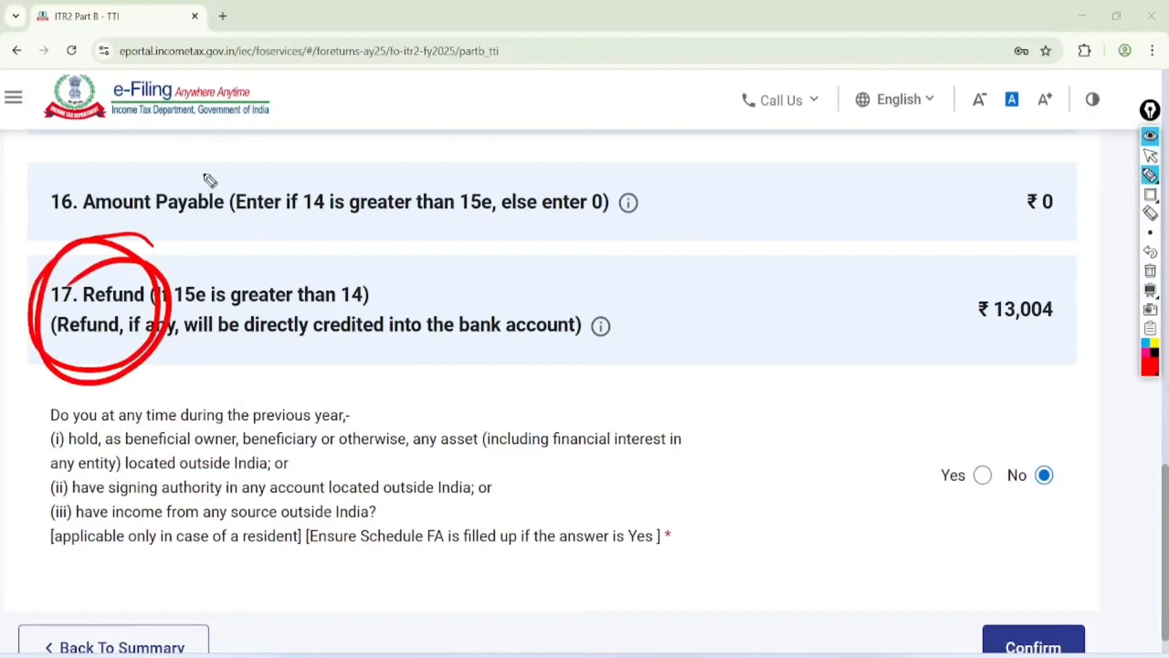
pyautogui.moveTo(207, 165)
pyautogui.mouseDown()
pyautogui.moveTo(40, 230)
pyautogui.moveTo(174, 157)
pyautogui.mouseUp()
pyautogui.moveTo(335, 207); pyautogui.dragTo(955, 221)
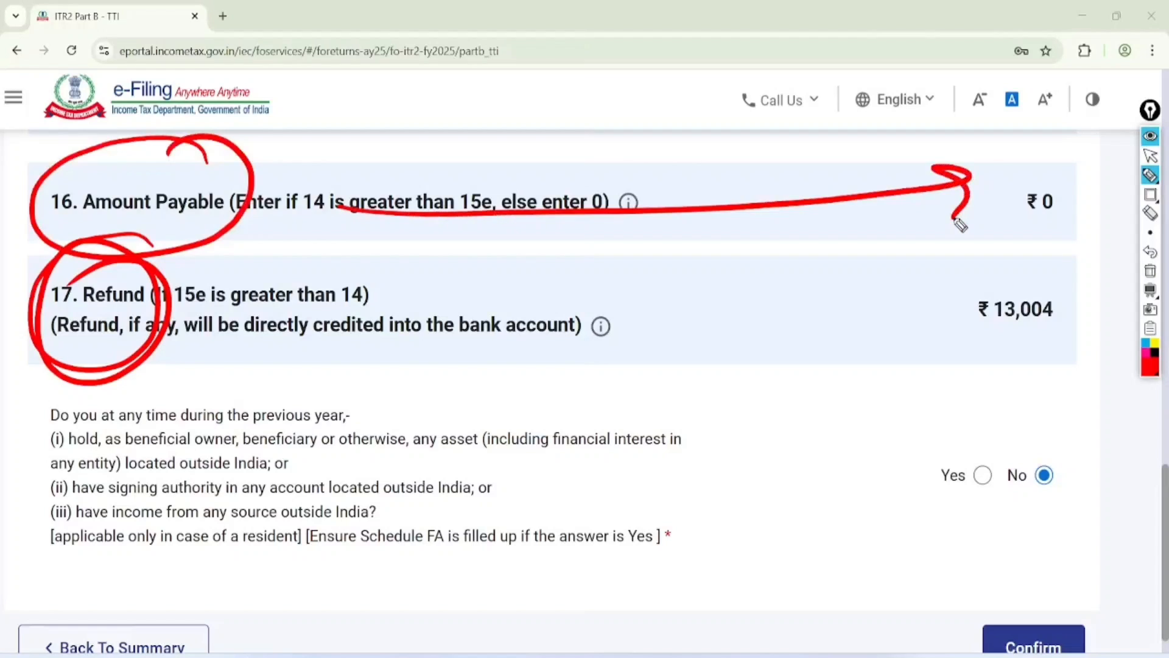
# Handwrite a circled, underlined self-assessment note in red beside the refund item, and clear all the red marks
pyautogui.moveTo(662, 290)
pyautogui.mouseDown()
pyautogui.moveTo(644, 335)
pyautogui.moveTo(694, 309)
pyautogui.moveTo(714, 264)
pyautogui.mouseUp()
pyautogui.moveTo(700, 305)
pyautogui.mouseDown()
pyautogui.moveTo(705, 334)
pyautogui.moveTo(759, 308)
pyautogui.moveTo(799, 262)
pyautogui.mouseUp()
pyautogui.moveTo(710, 384); pyautogui.dragTo(781, 332)
pyautogui.moveTo(725, 381); pyautogui.dragTo(784, 344)
pyautogui.moveTo(810, 218)
pyautogui.mouseDown()
pyautogui.moveTo(612, 292)
pyautogui.moveTo(768, 193)
pyautogui.mouseUp()
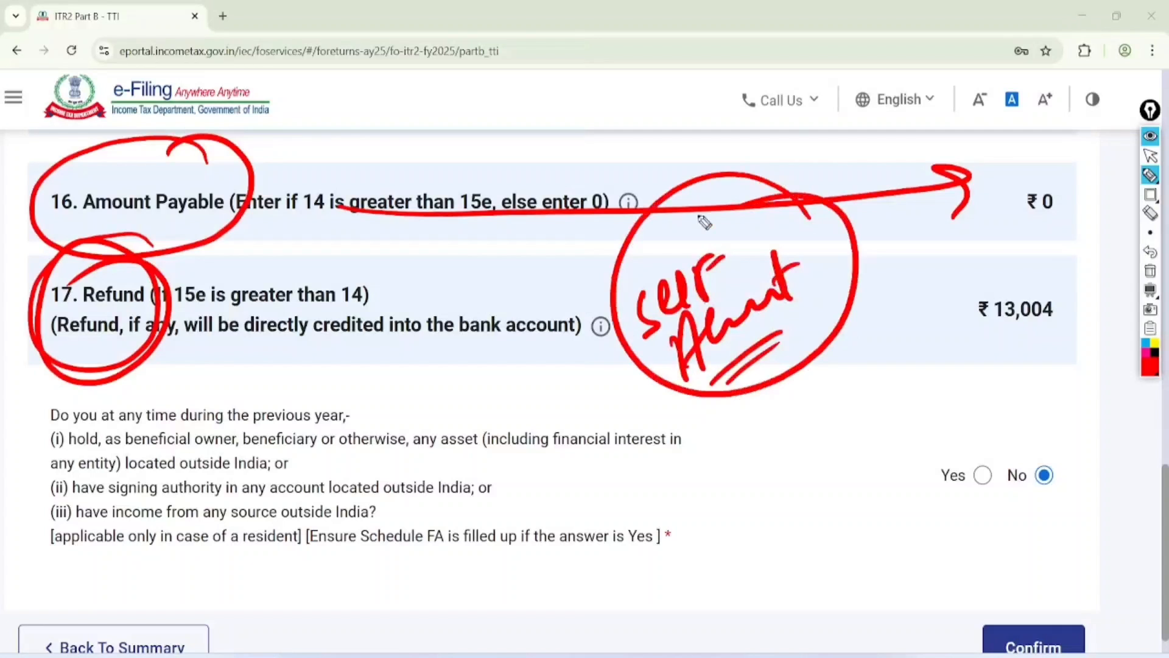
pyautogui.click(1150, 155)
pyautogui.click(1150, 270)
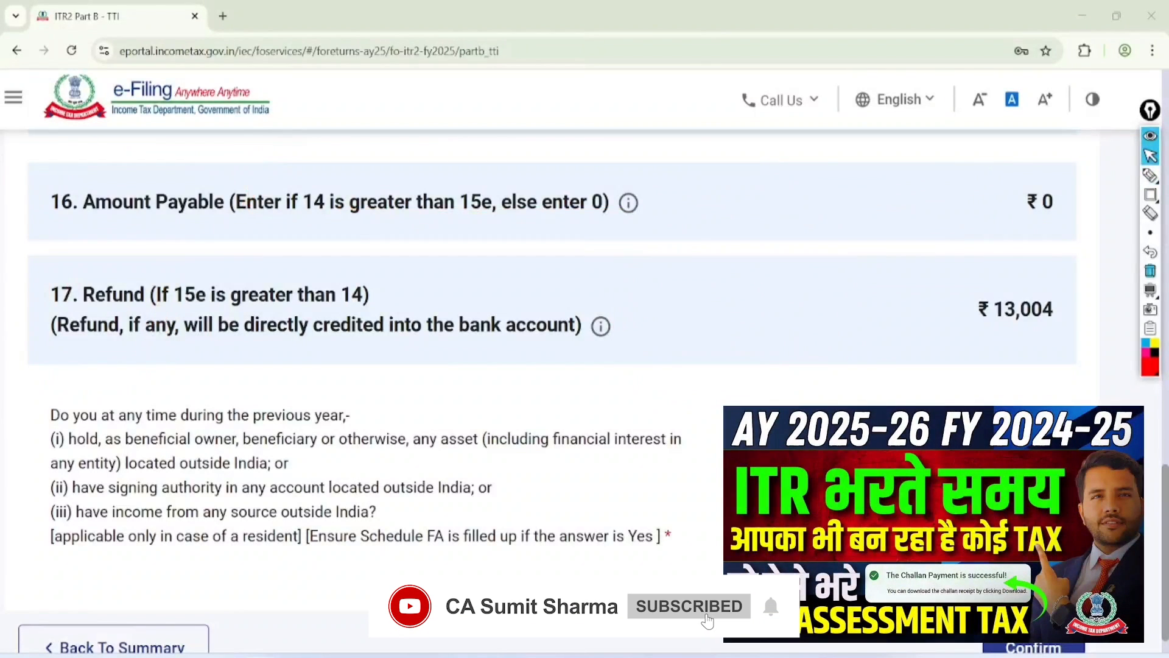
# Confirm Part B - TTI with the computation of tax liability on total income
pyautogui.scroll(-3, 584, 365)
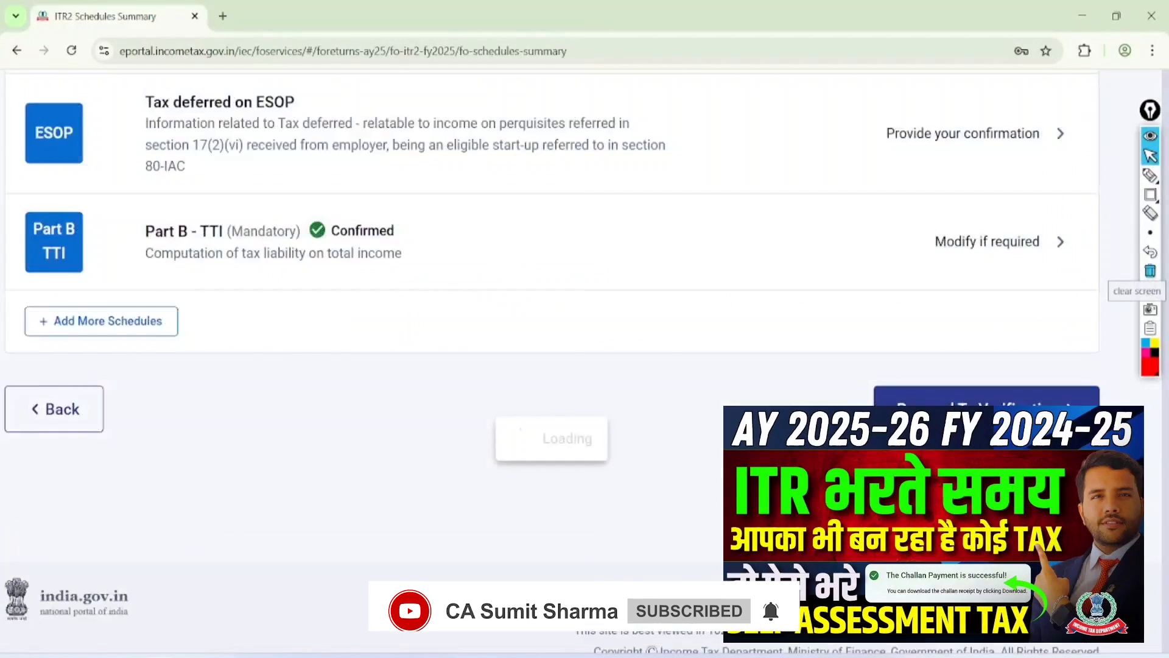
pyautogui.scroll(3, 584, 365)
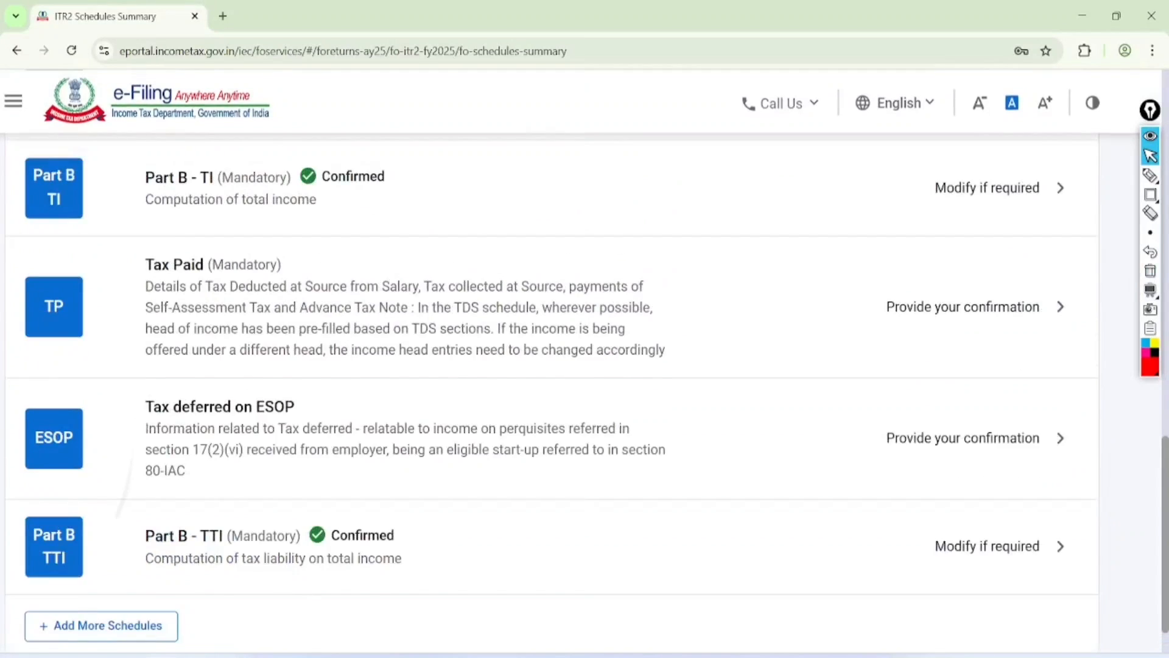
# Circle the Tax Paid entry in the schedules summary in red, and clear the circle
pyautogui.click(1150, 176)
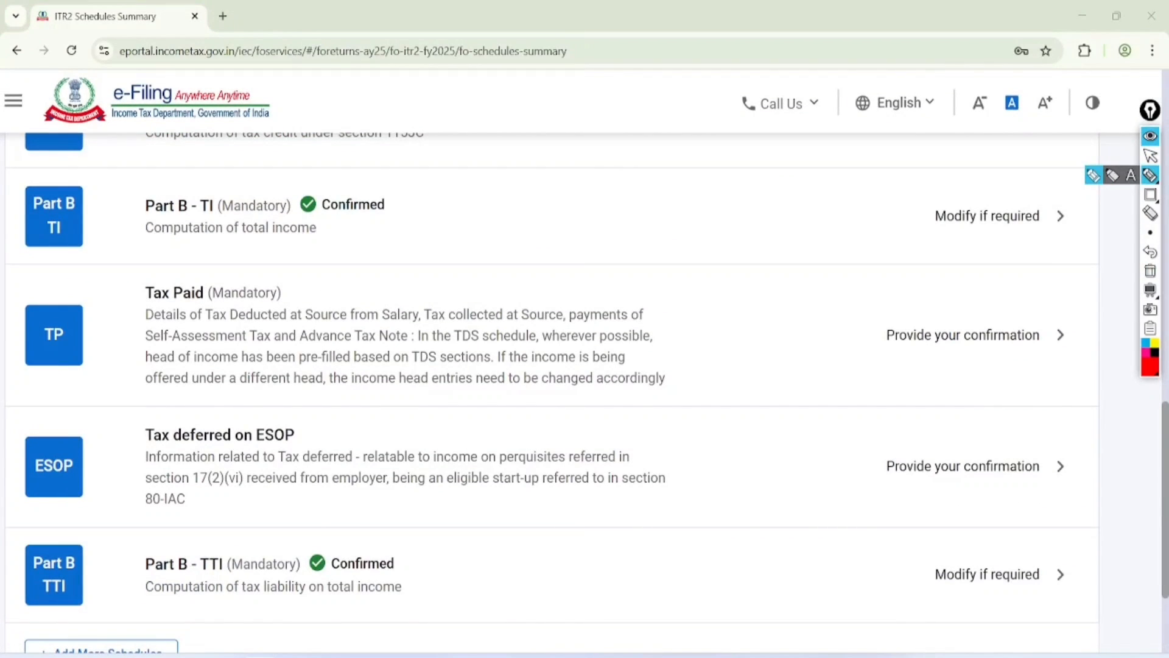
pyautogui.moveTo(342, 255)
pyautogui.mouseDown()
pyautogui.moveTo(115, 319)
pyautogui.moveTo(334, 240)
pyautogui.moveTo(224, 261)
pyautogui.mouseUp()
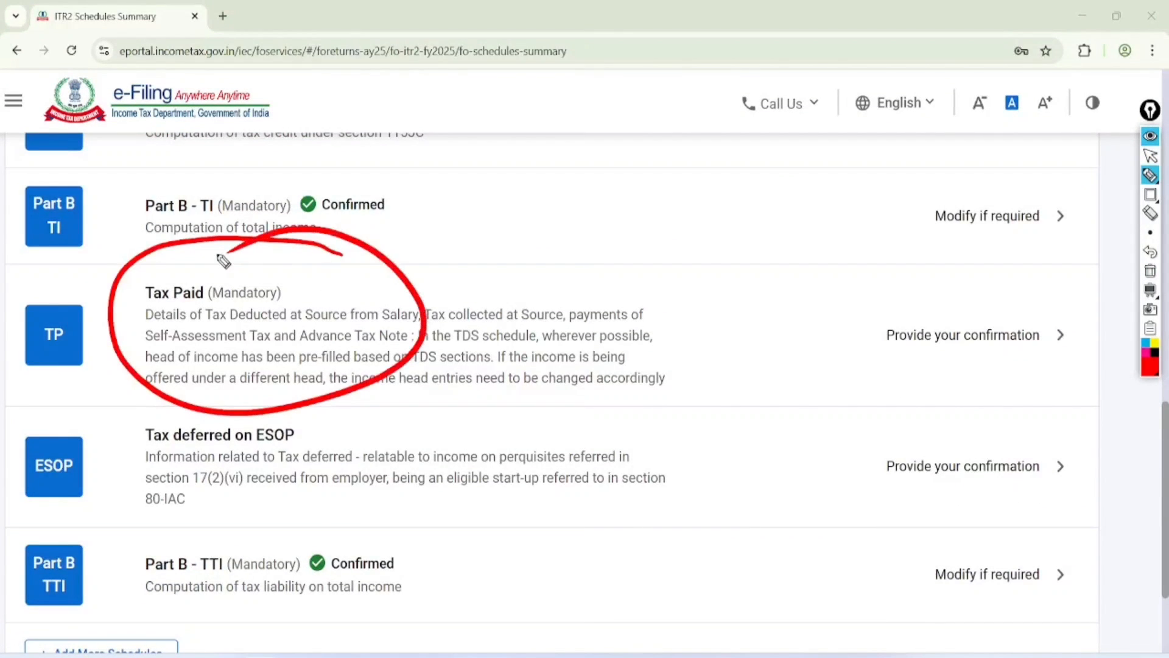
pyautogui.click(1151, 156)
pyautogui.click(1150, 271)
# Open the Tax Paid schedule and expand TDS 1 on salary and TDS 2 on income to review their entries
pyautogui.click(1061, 335)
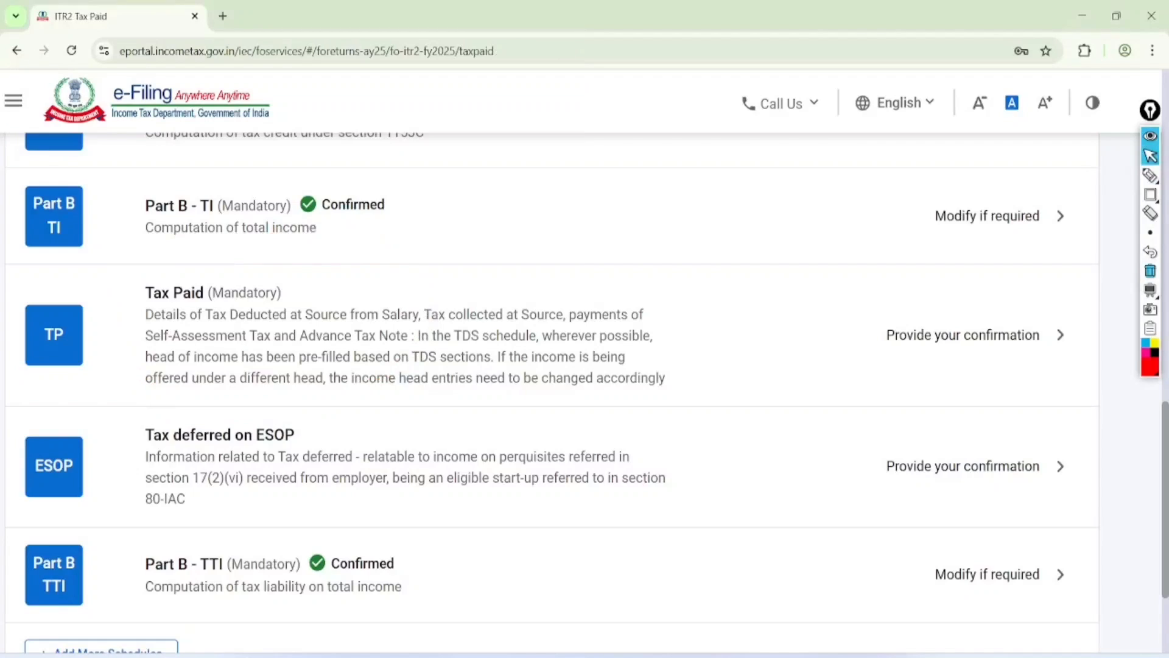
pyautogui.scroll(-2, 585, 361)
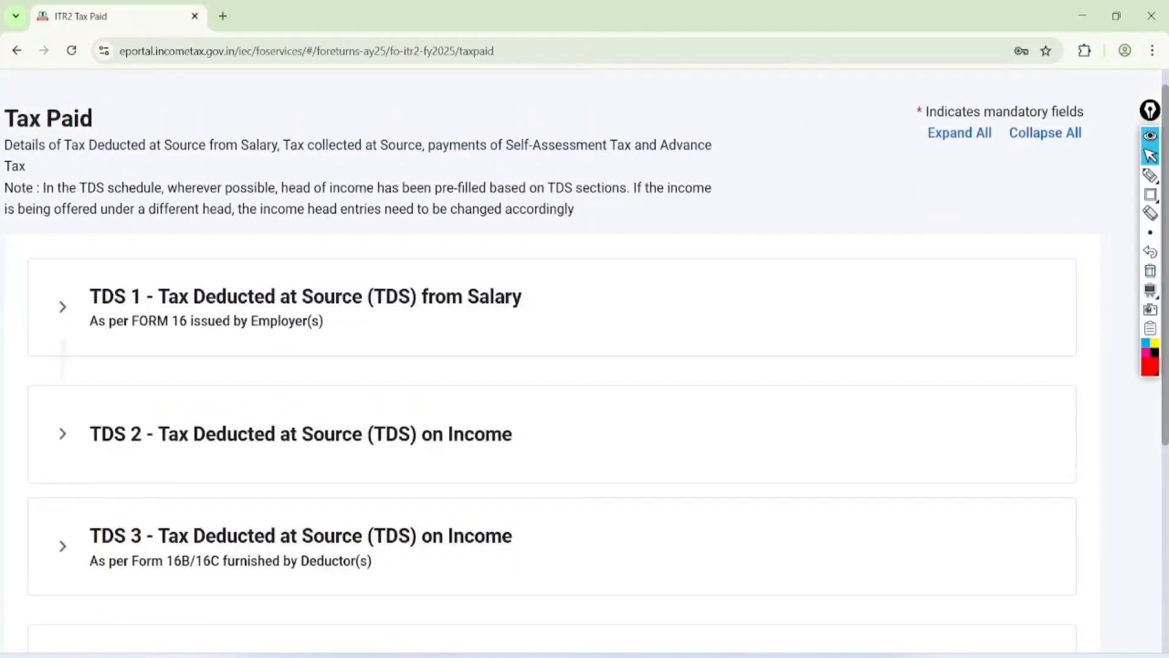
pyautogui.click(63, 253)
pyautogui.scroll(-3, 552, 360)
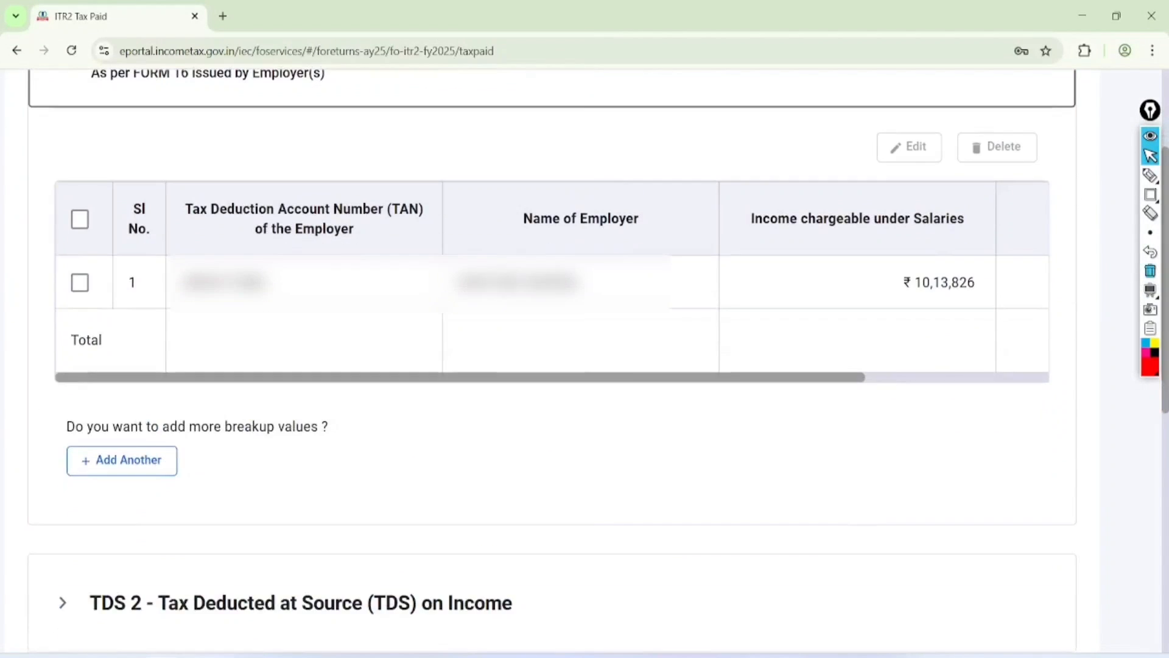
pyautogui.scroll(-3, 552, 360)
pyautogui.click(62, 371)
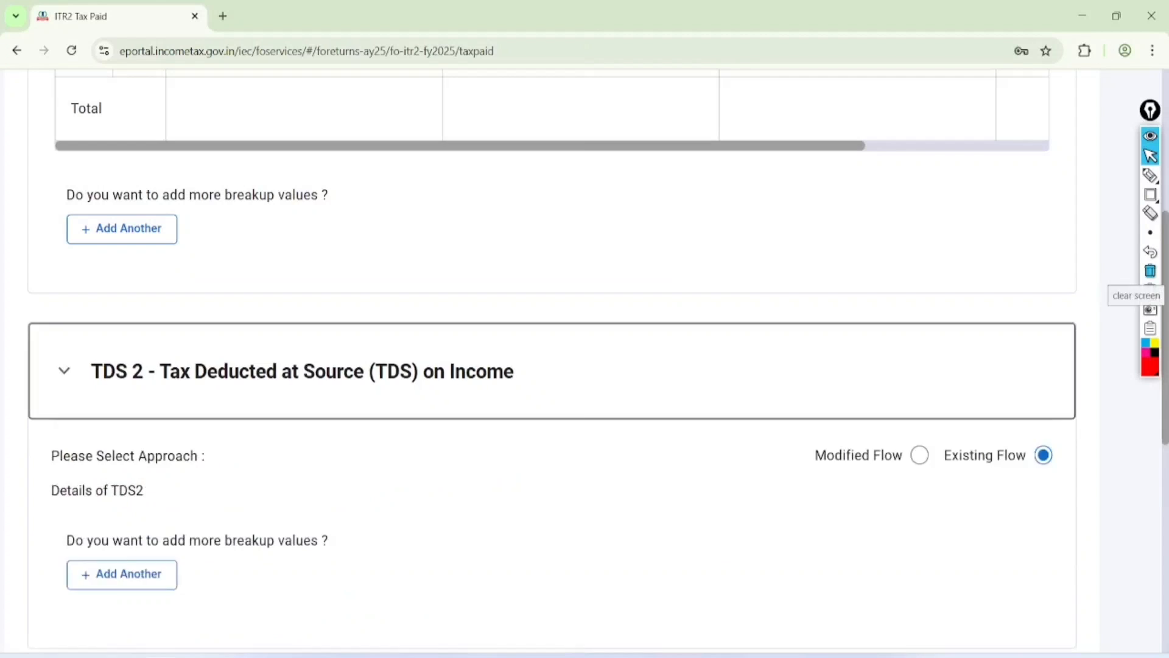
pyautogui.scroll(-3, 552, 361)
pyautogui.scroll(-3, 552, 361)
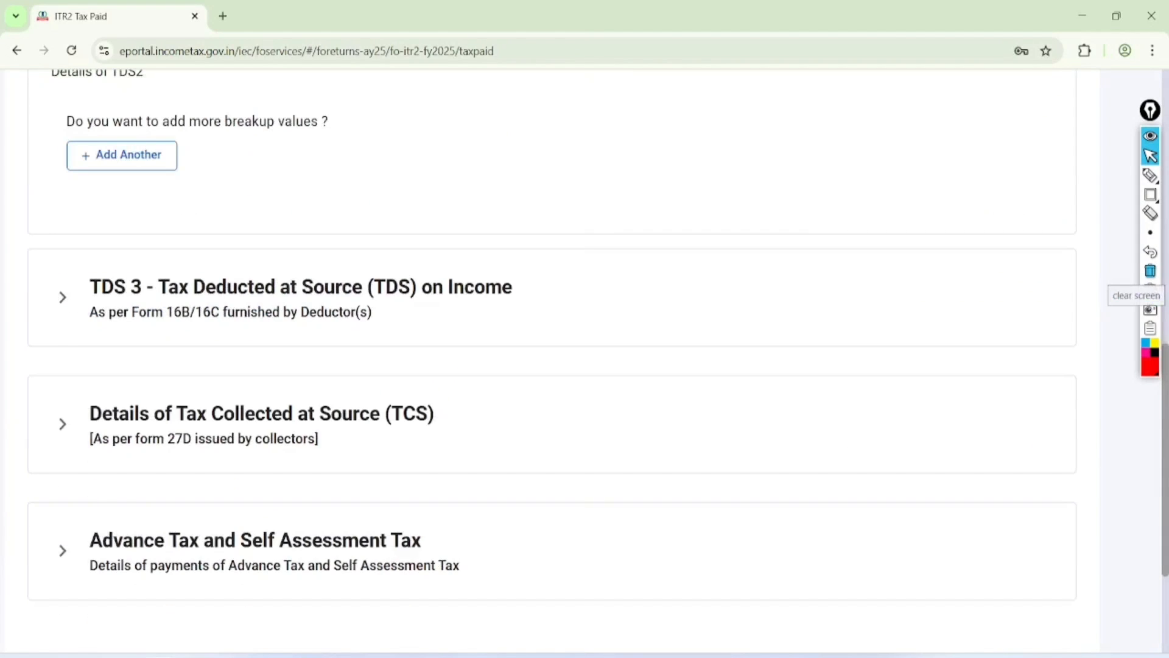
# Expand TDS 3 and the details of Tax Collected at Source to check for entries
pyautogui.click(63, 297)
pyautogui.scroll(-4, 552, 360)
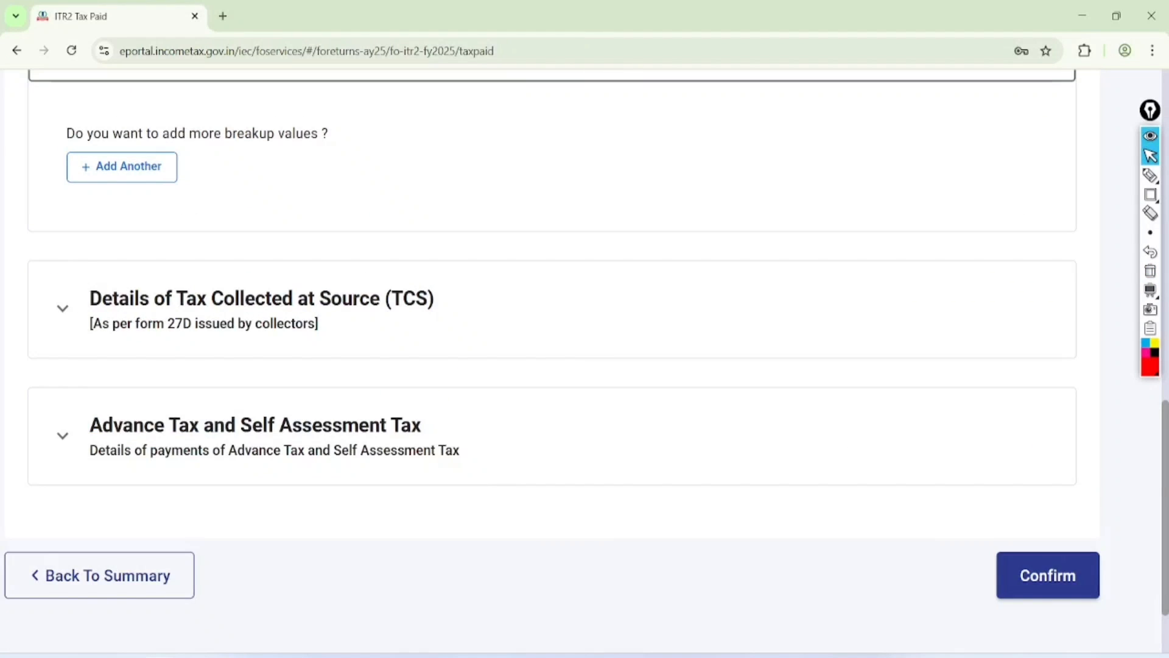
pyautogui.click(63, 309)
pyautogui.scroll(-4, 552, 360)
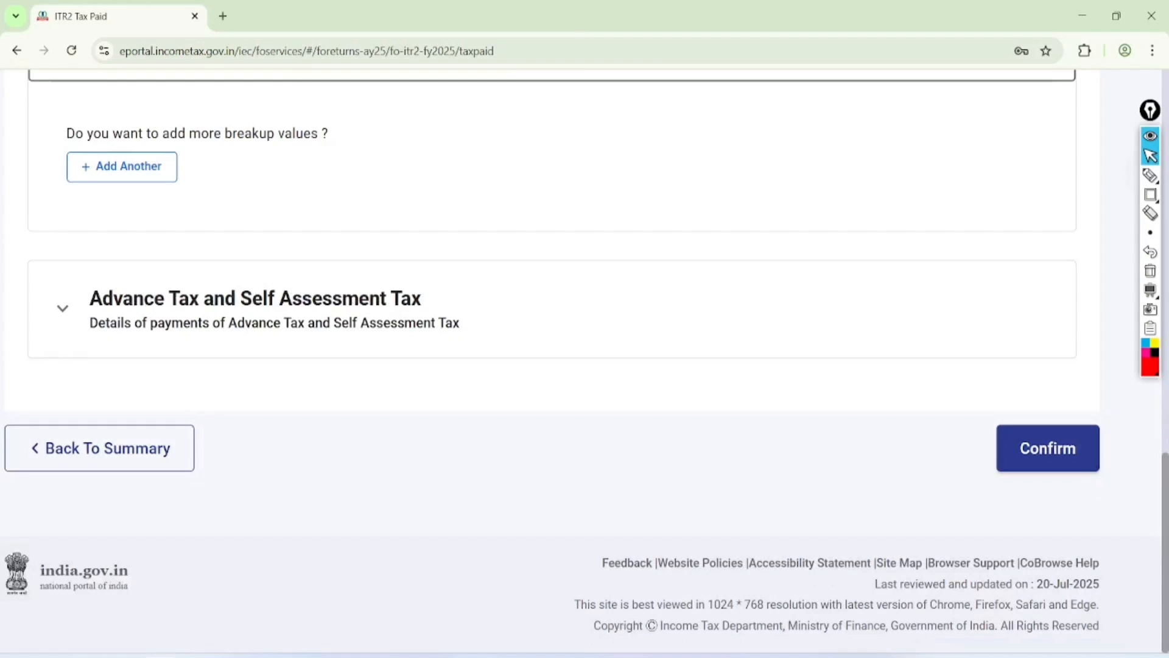
# Circle the Self Assessment Tax heading in the Tax Paid schedule in red, and clear the circle
pyautogui.click(1151, 175)
pyautogui.moveTo(411, 233)
pyautogui.mouseDown()
pyautogui.moveTo(323, 206)
pyautogui.moveTo(472, 216)
pyautogui.moveTo(262, 267)
pyautogui.mouseUp()
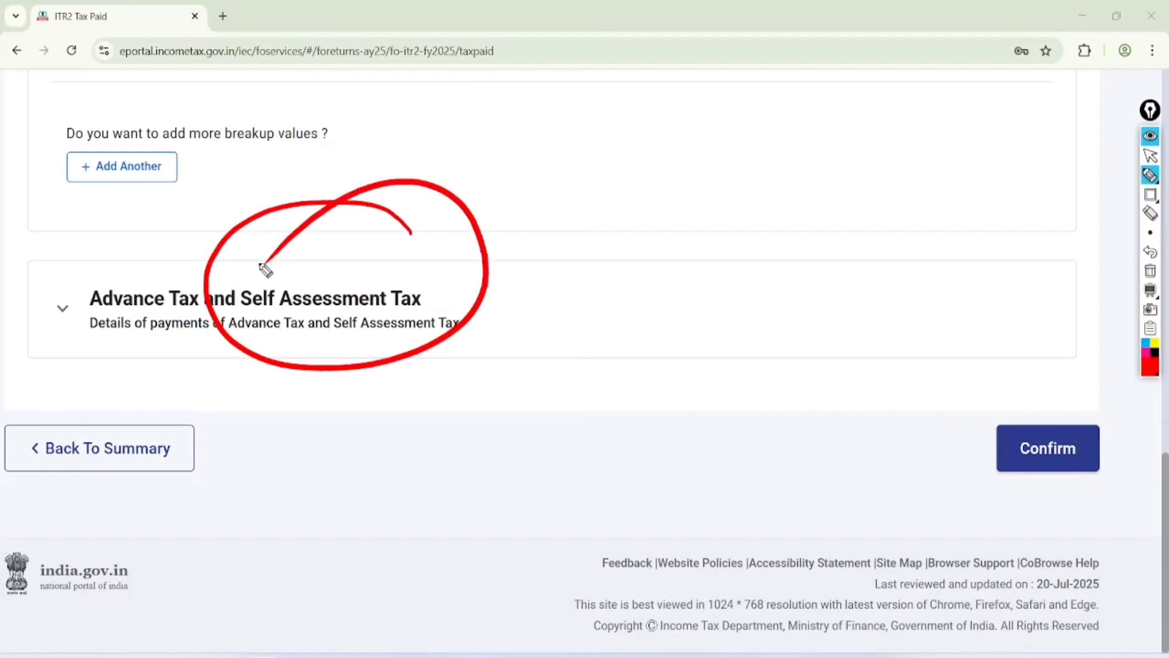
pyautogui.click(1150, 156)
pyautogui.click(1151, 271)
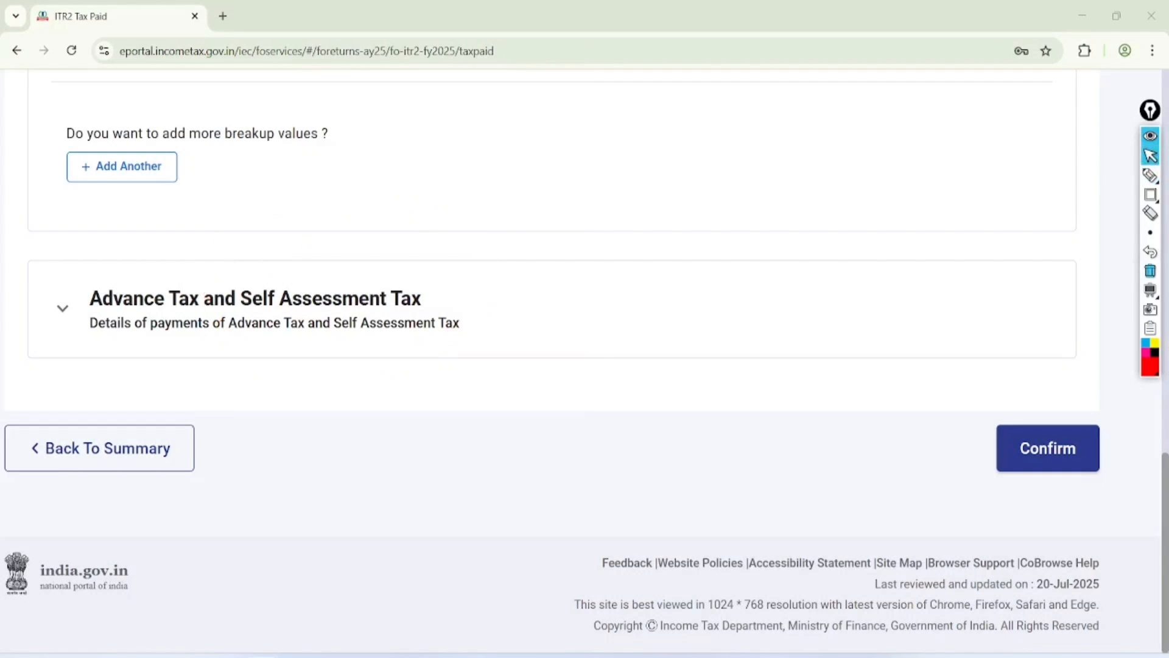
# Expand Advance Tax and Self Assessment Tax and open a blank form for another tax payment entry
pyautogui.click(63, 309)
pyautogui.scroll(-2, 121, 338)
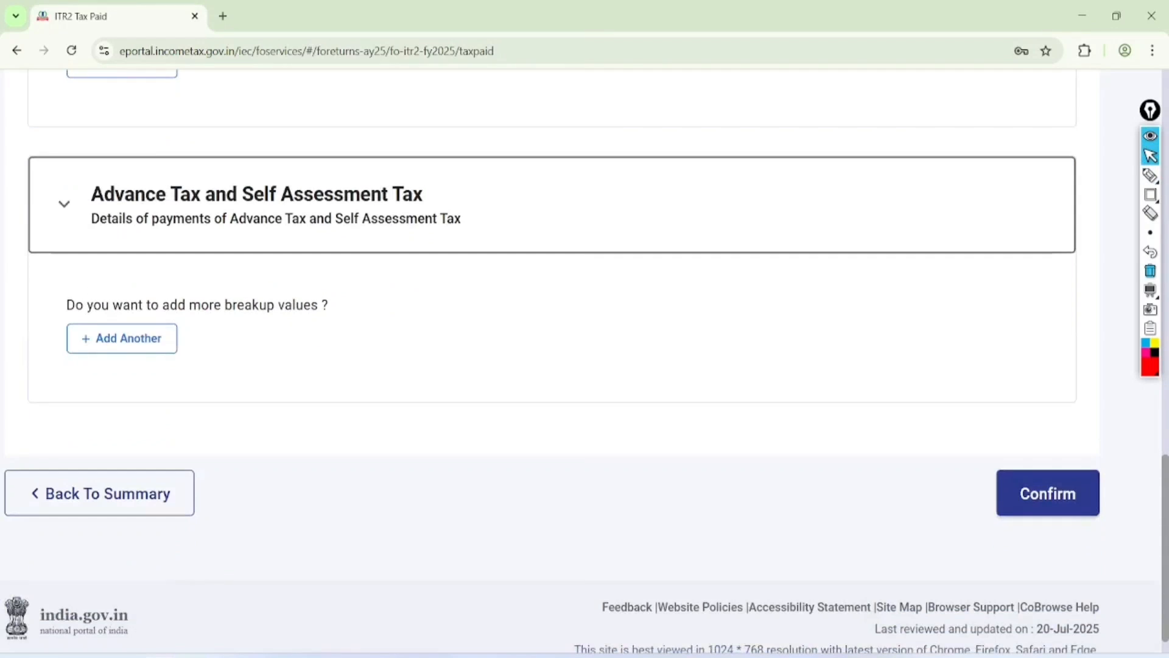
pyautogui.click(122, 338)
pyautogui.scroll(-3, 585, 366)
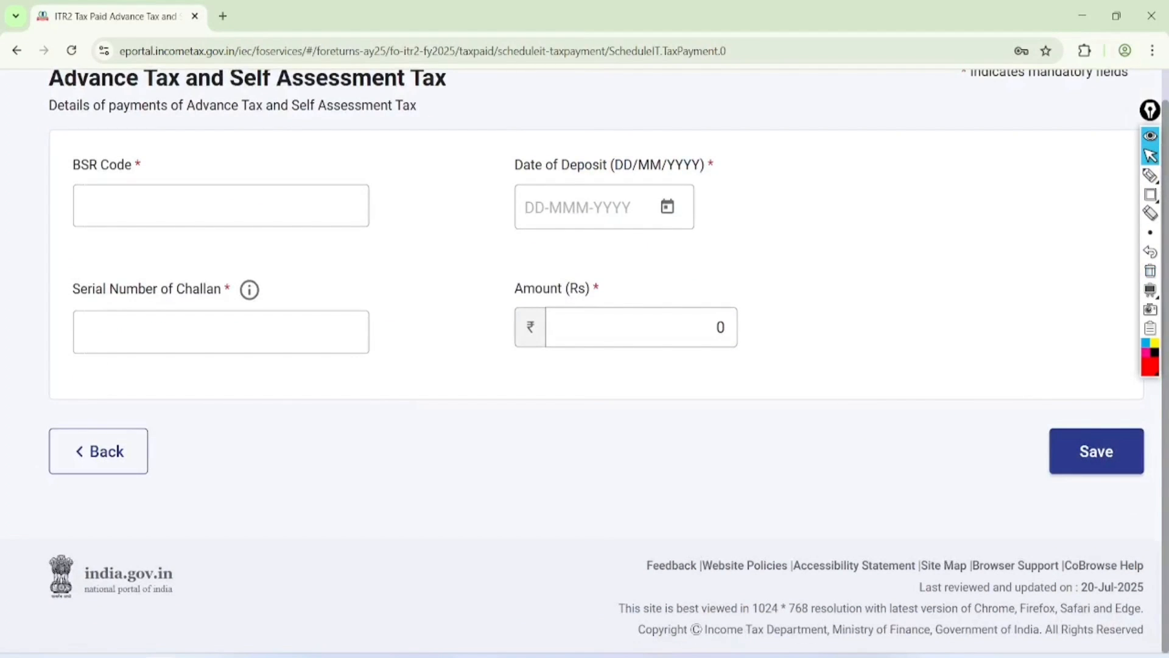
# Leave the blank tax payment form without adding an entry, confirm the Tax Paid schedule, and proceed to verification
pyautogui.click(67, 452)
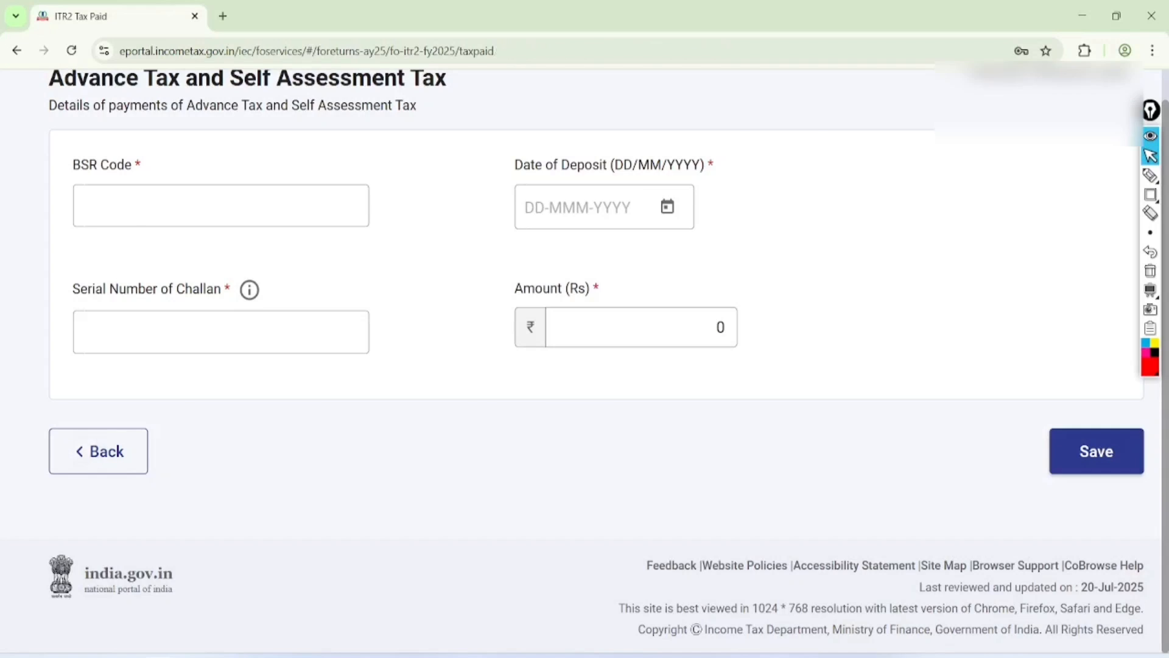
pyautogui.click(1099, 449)
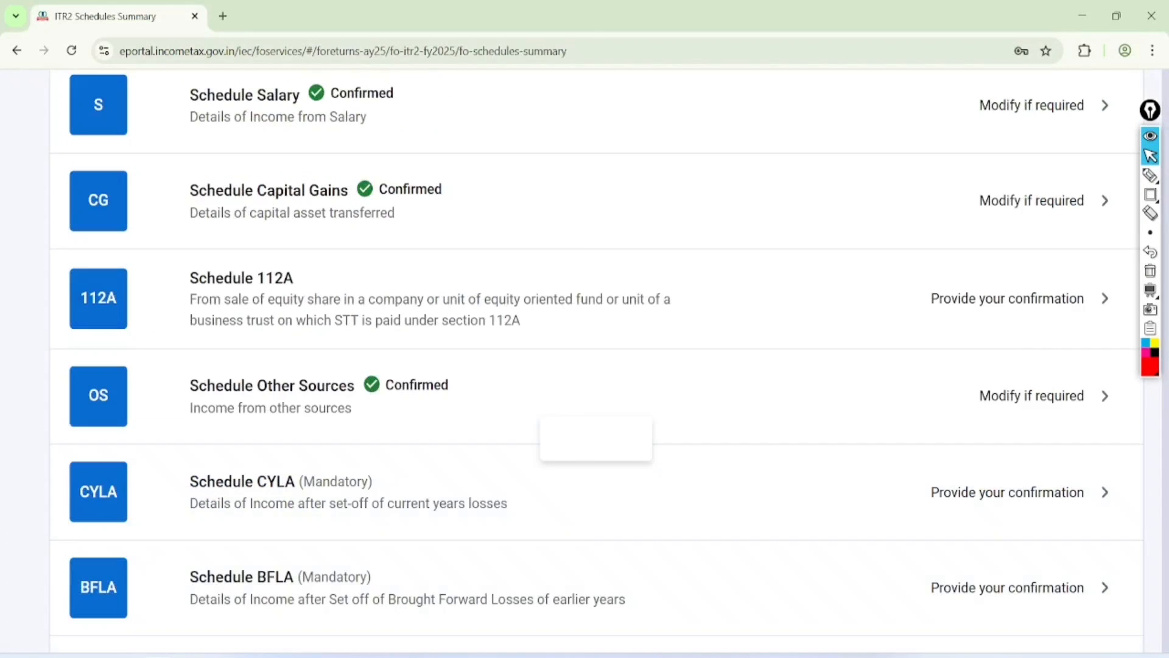
pyautogui.scroll(-12, 1034, 380)
pyautogui.click(1034, 380)
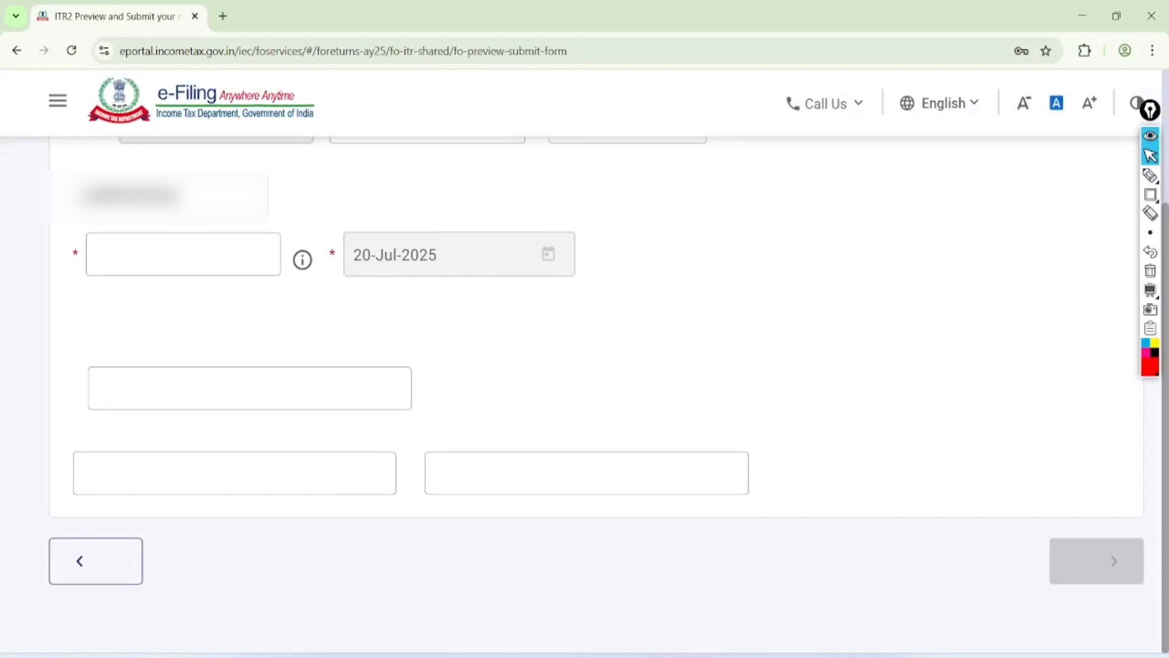
# Accept the declaration with capacity Self, enter jaipur as the place, and proceed to validation
pyautogui.scroll(1, 390, 366)
pyautogui.click(82, 225)
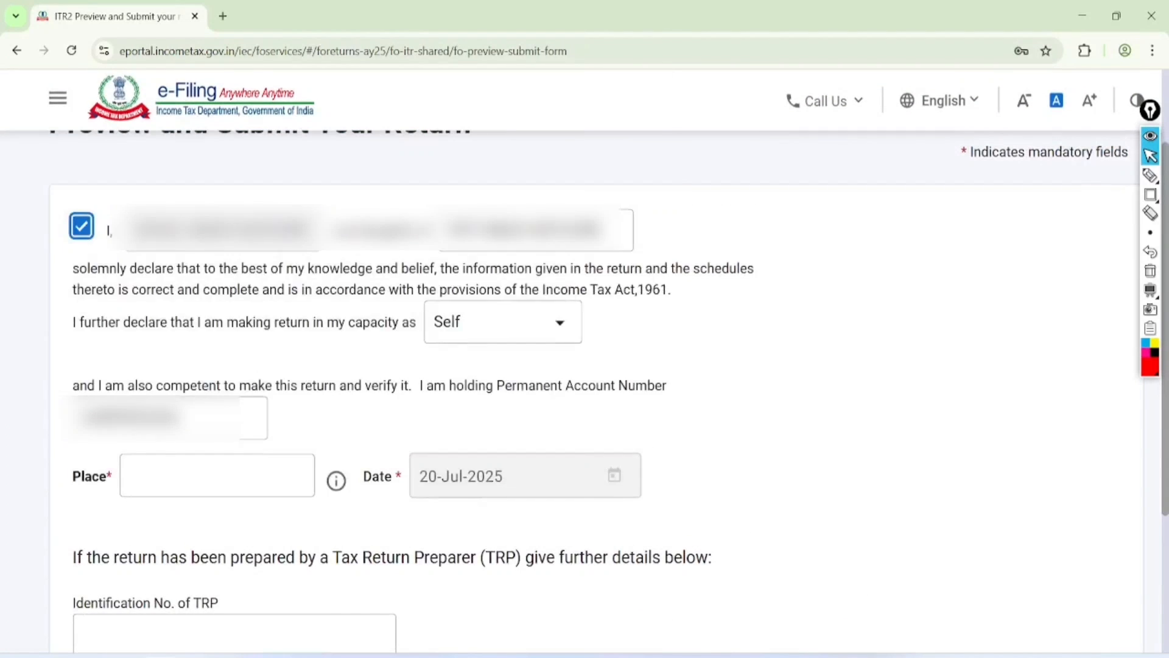
pyautogui.scroll(-3, 390, 365)
pyautogui.click(217, 239)
pyautogui.press('Down')
pyautogui.press('Return')
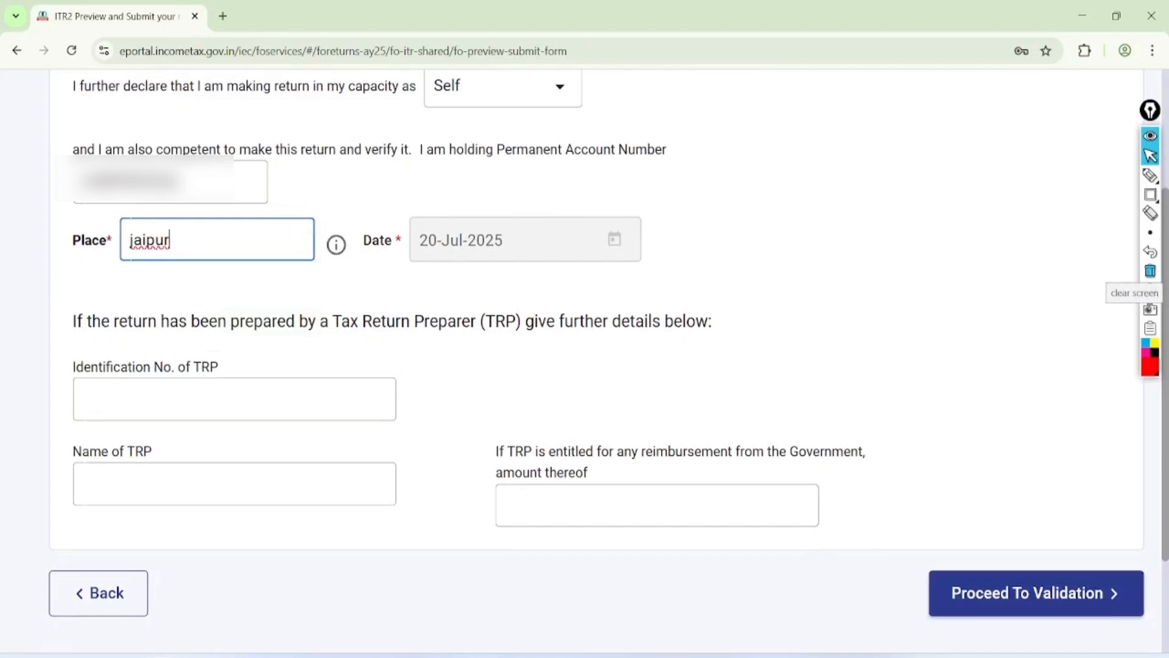
pyautogui.click(1036, 593)
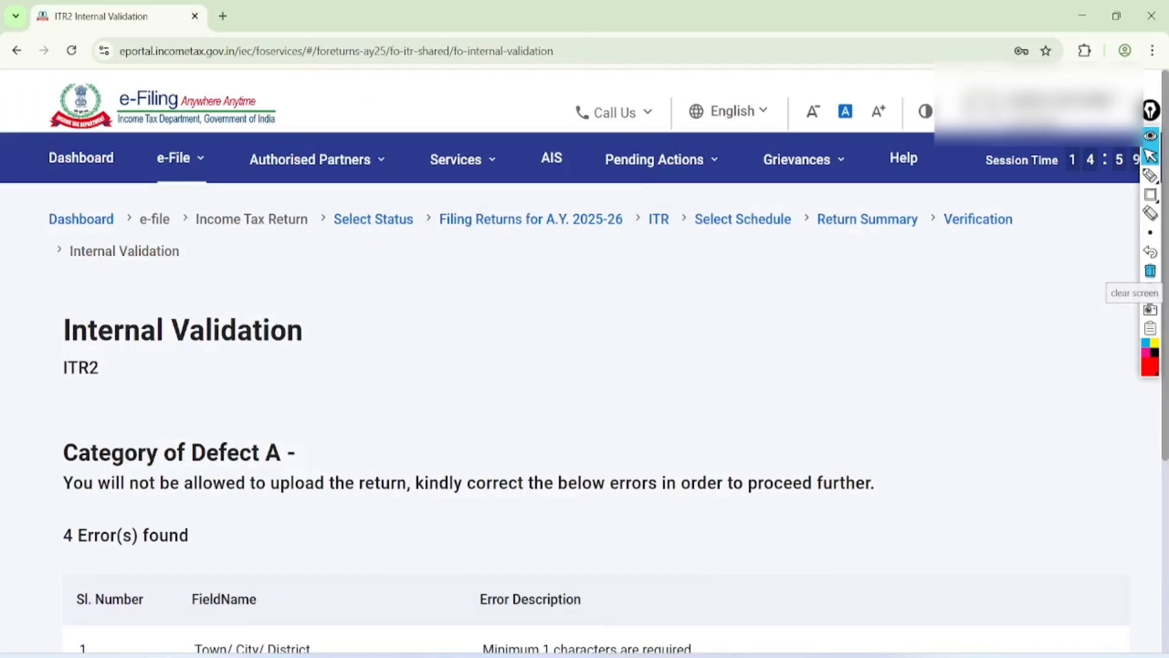
# Review the Internal Validation errors, marking each one in red, and clear the markings
pyautogui.scroll(-3, 584, 366)
pyautogui.scroll(-3, 585, 366)
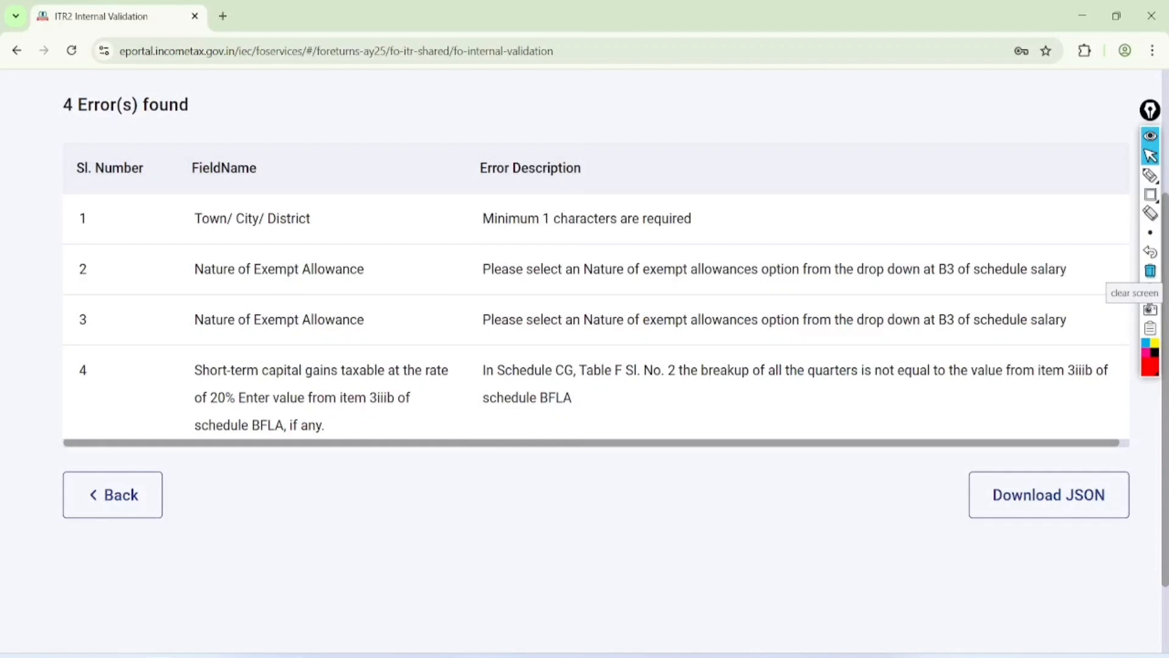
pyautogui.click(1150, 175)
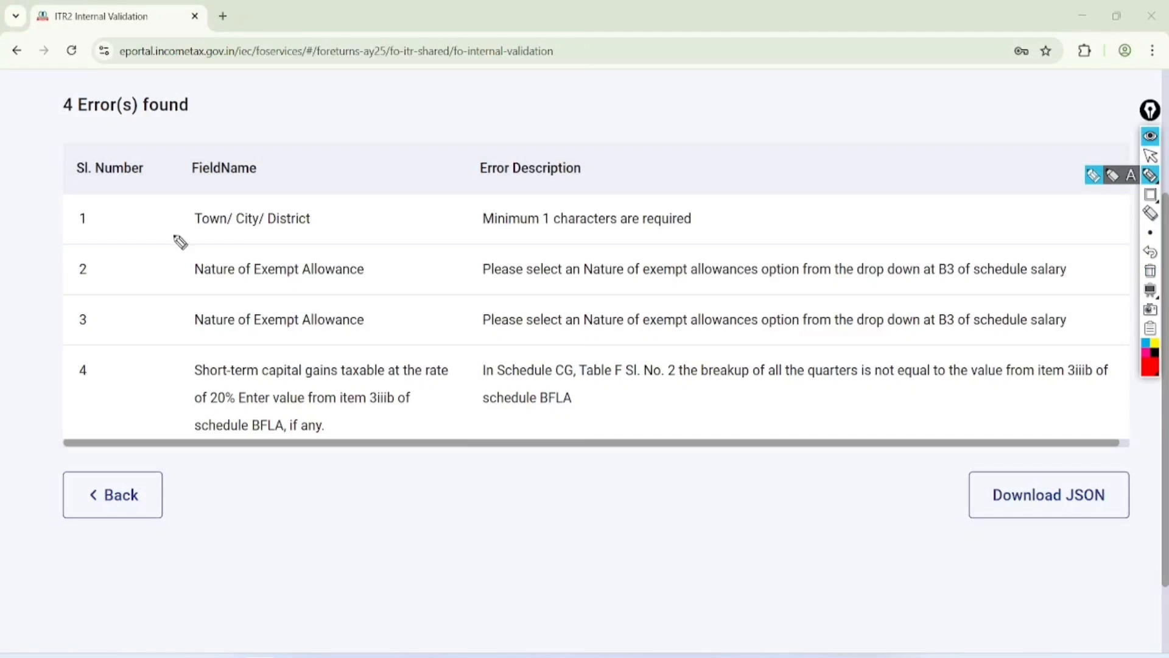
pyautogui.moveTo(165, 238)
pyautogui.mouseDown()
pyautogui.moveTo(585, 253)
pyautogui.moveTo(305, 185)
pyautogui.moveTo(200, 235)
pyautogui.mouseUp()
pyautogui.moveTo(172, 275)
pyautogui.mouseDown()
pyautogui.moveTo(316, 300)
pyautogui.moveTo(919, 271)
pyautogui.moveTo(697, 243)
pyautogui.moveTo(183, 272)
pyautogui.mouseUp()
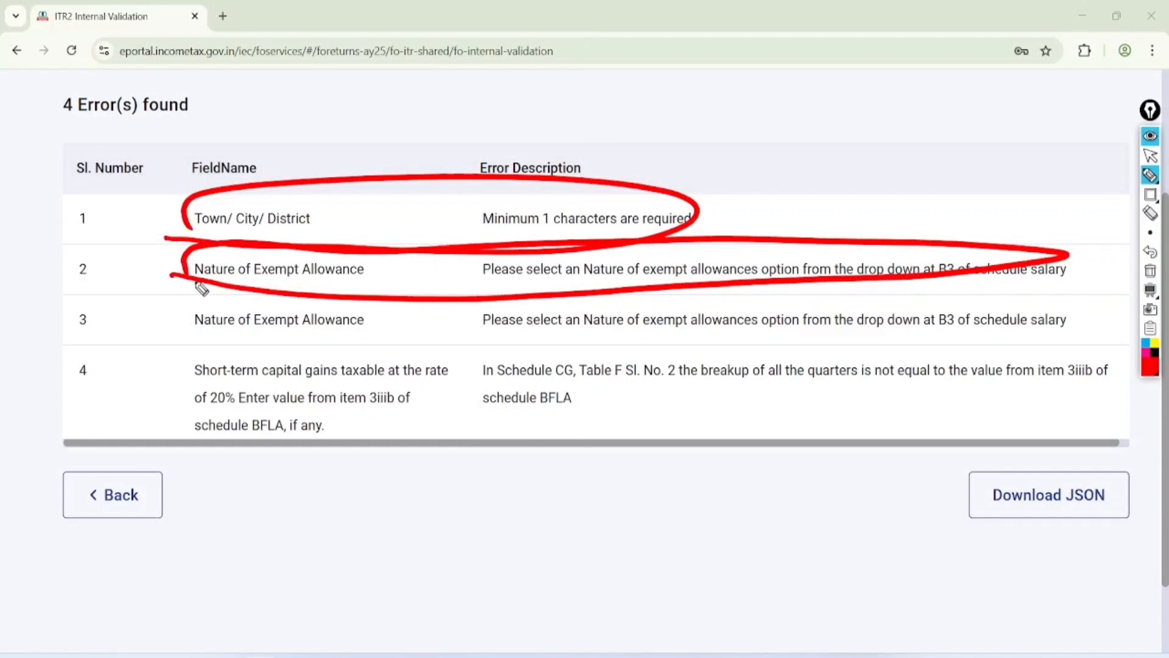
pyautogui.moveTo(207, 342); pyautogui.dragTo(400, 323)
pyautogui.moveTo(241, 344)
pyautogui.mouseDown()
pyautogui.moveTo(249, 455)
pyautogui.moveTo(283, 430)
pyautogui.moveTo(256, 456)
pyautogui.moveTo(214, 355)
pyautogui.mouseUp()
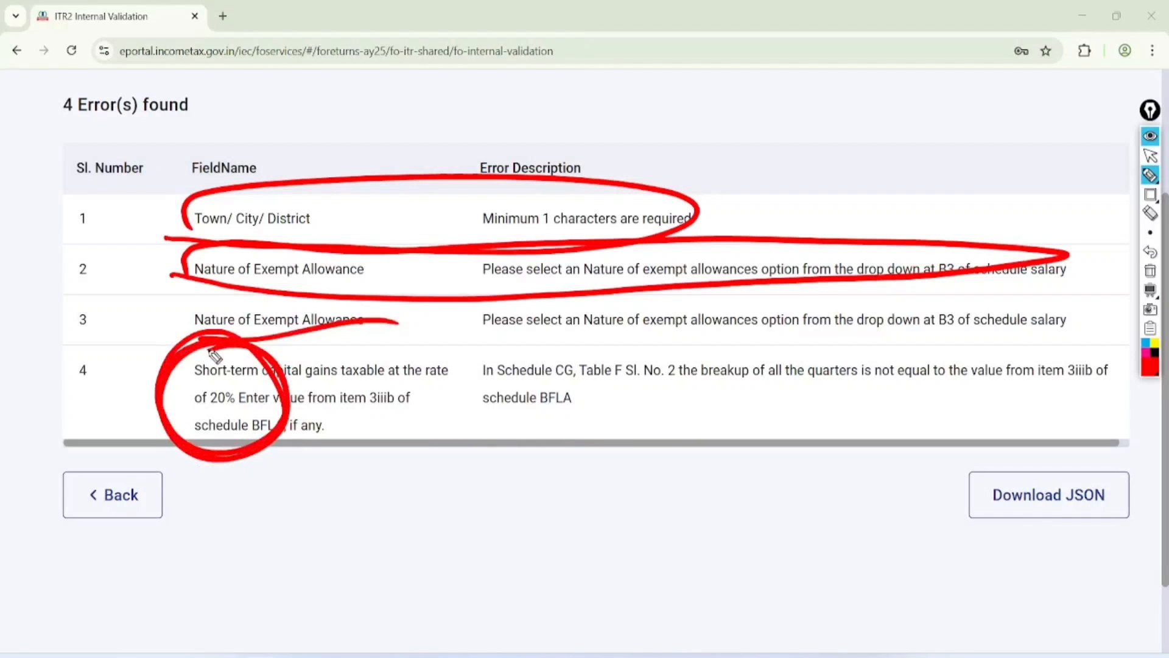
pyautogui.click(1150, 155)
pyautogui.click(1151, 271)
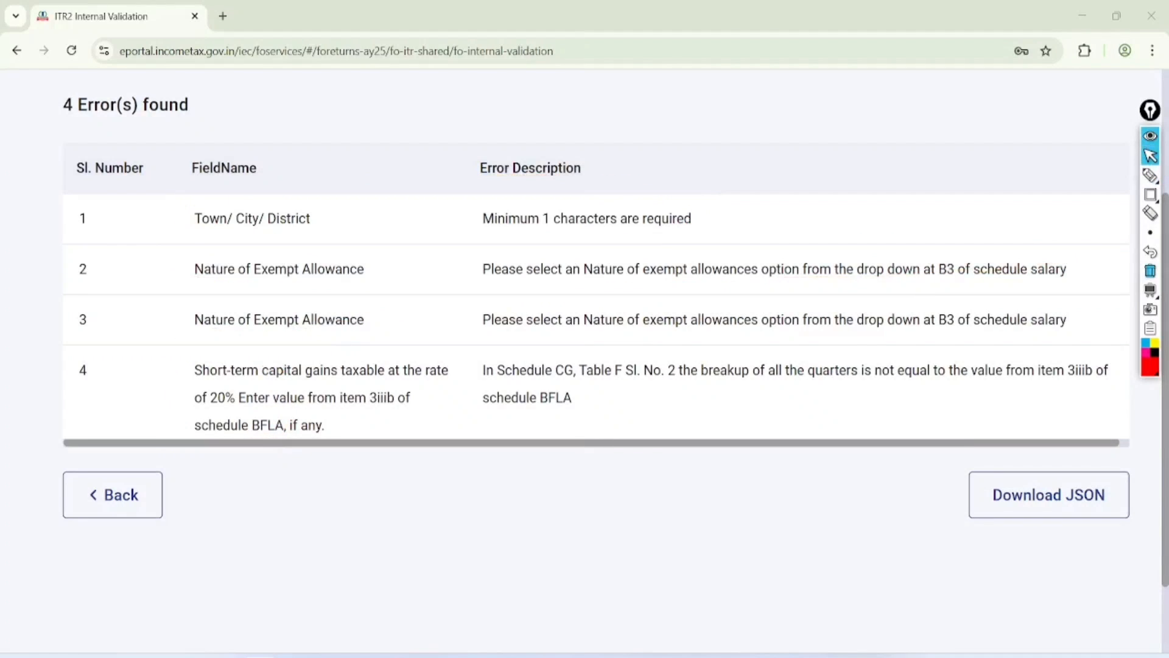
# In Schedule Capital Gains table F, set the 20% short-term gains for 16/9 to 15/12 to 5661 and confirm the schedule
pyautogui.click(643, 375)
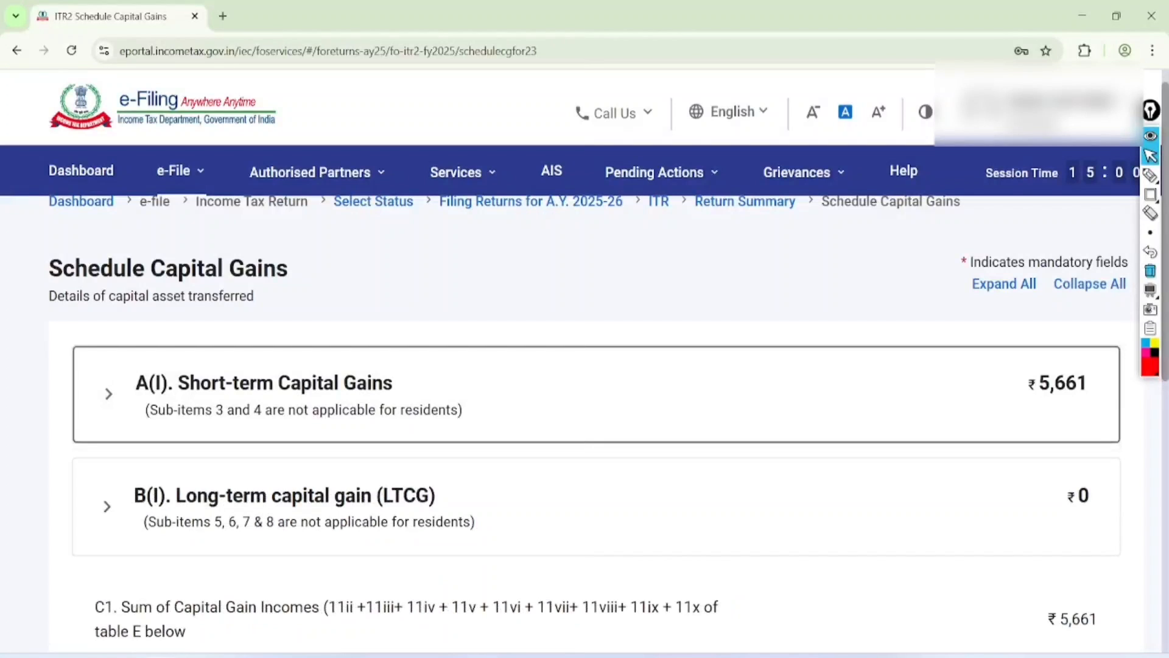
pyautogui.scroll(-12, 585, 353)
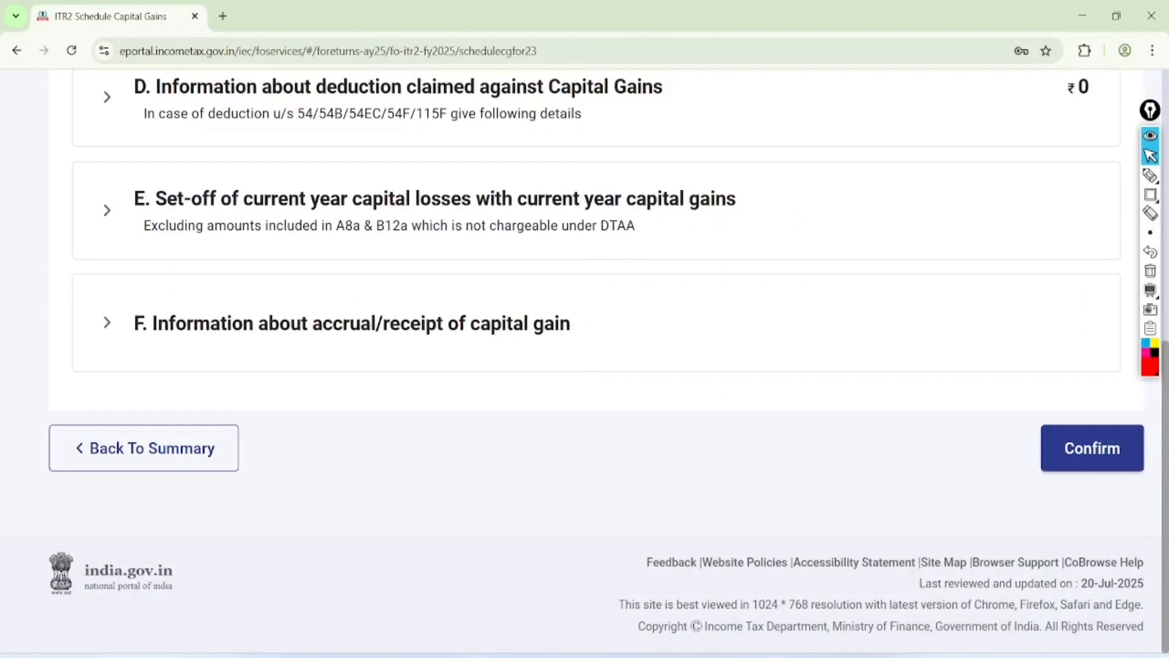
pyautogui.click(157, 341)
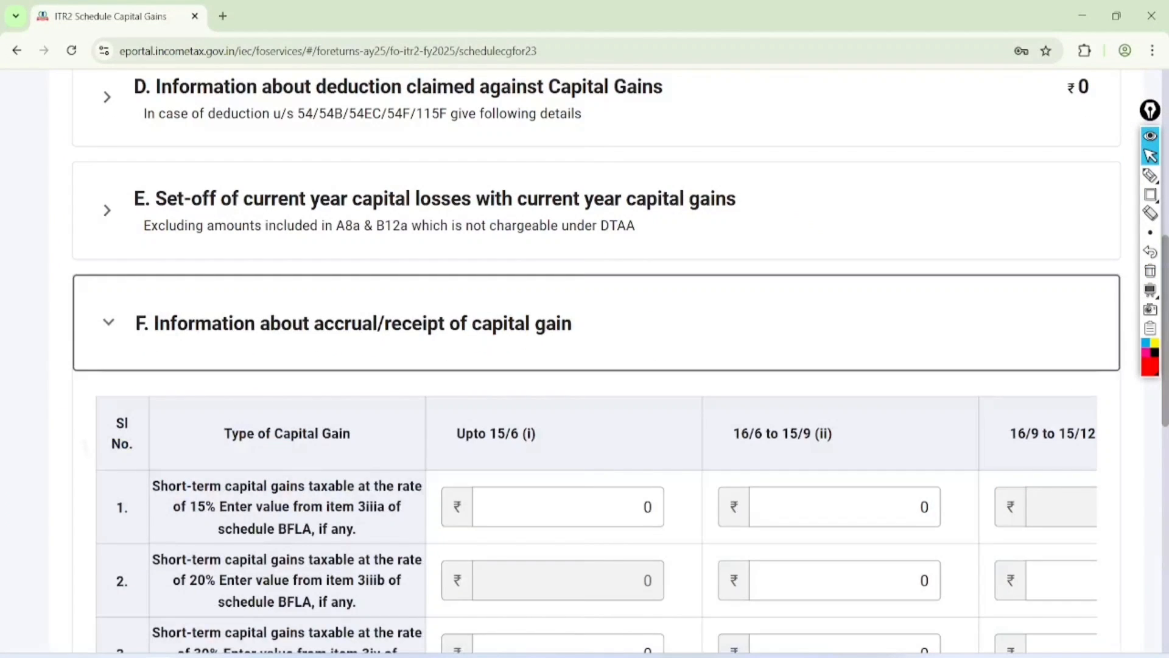
pyautogui.scroll(-4, 584, 360)
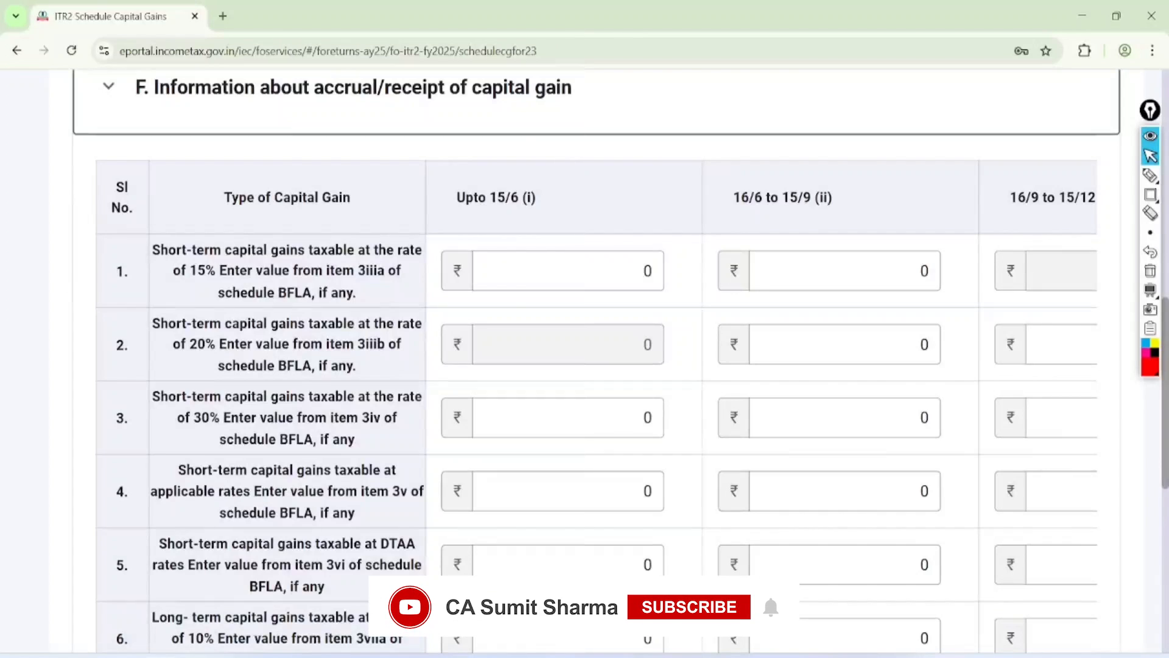
pyautogui.click(1061, 344)
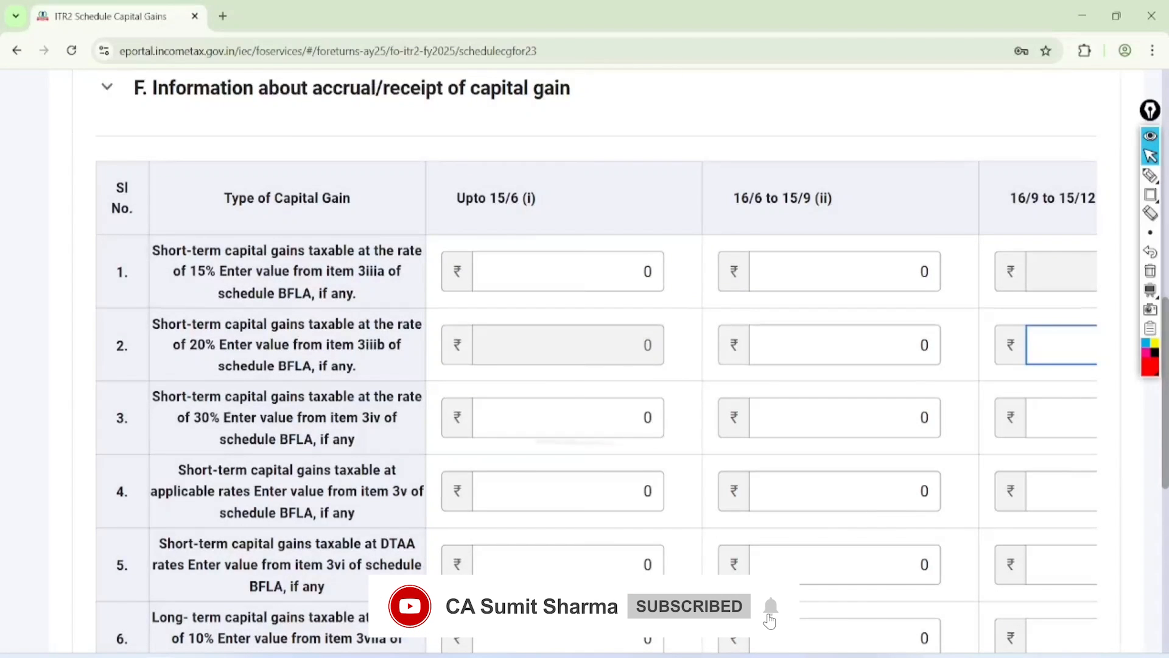
pyautogui.hscroll(5, 596, 407)
pyautogui.press('BackSpace')
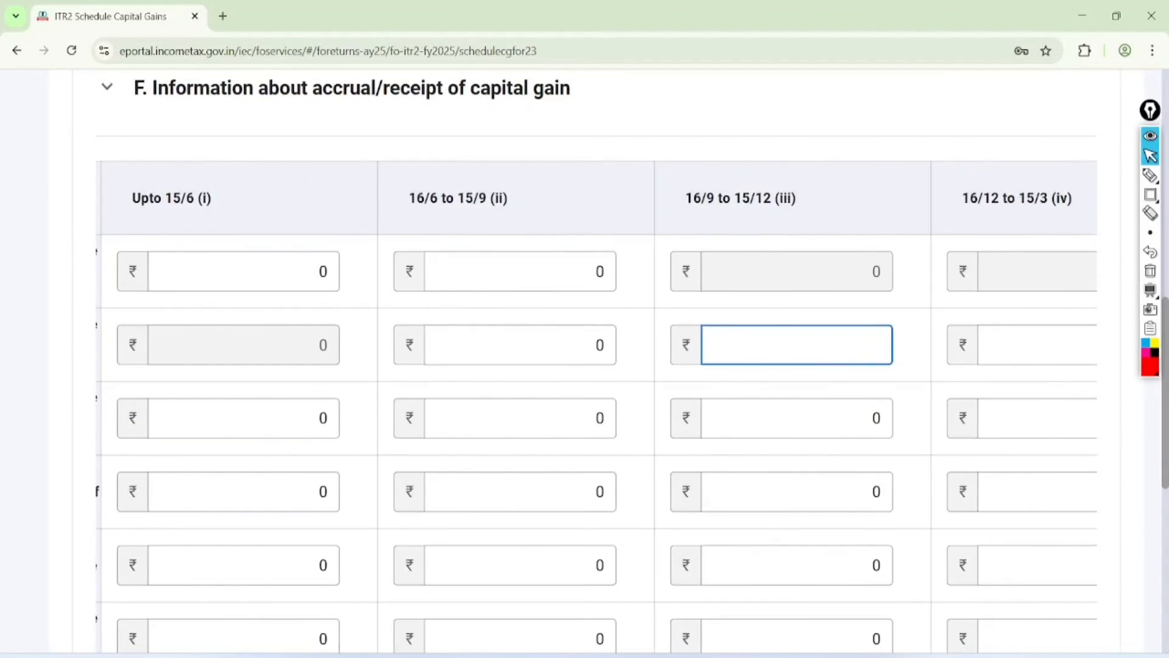
pyautogui.write('5661')
pyautogui.scroll(-10, 597, 366)
pyautogui.click(1091, 449)
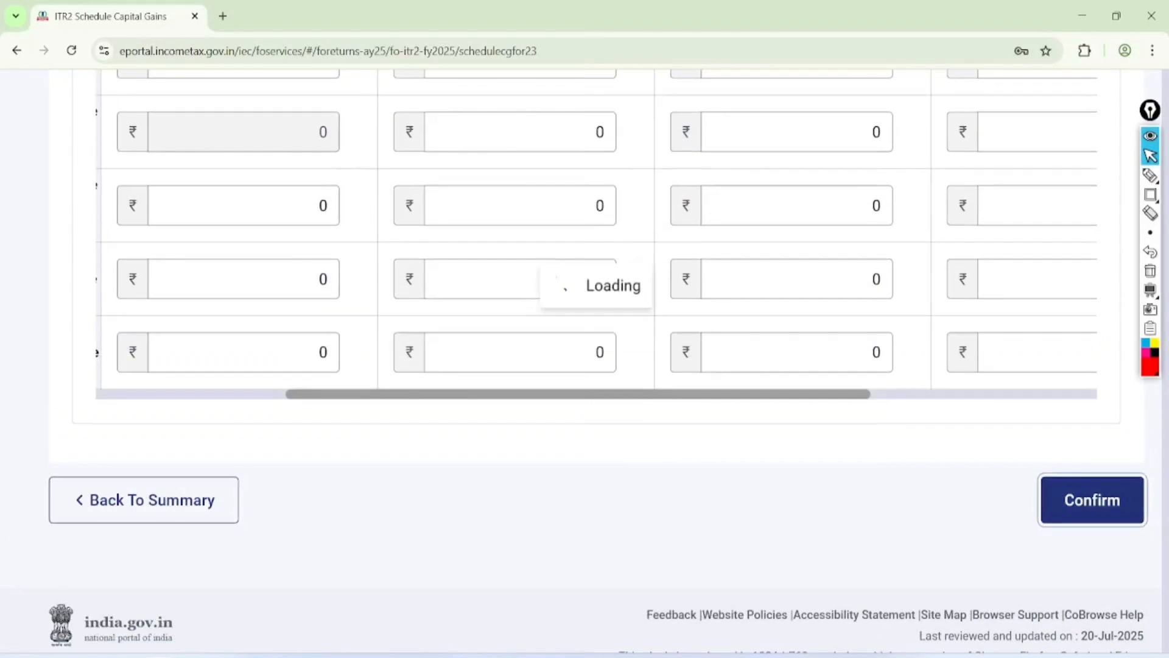
# Circle the section 10 exempt allowances heading in Schedule Salary in red, and clear the circle
pyautogui.click(1151, 175)
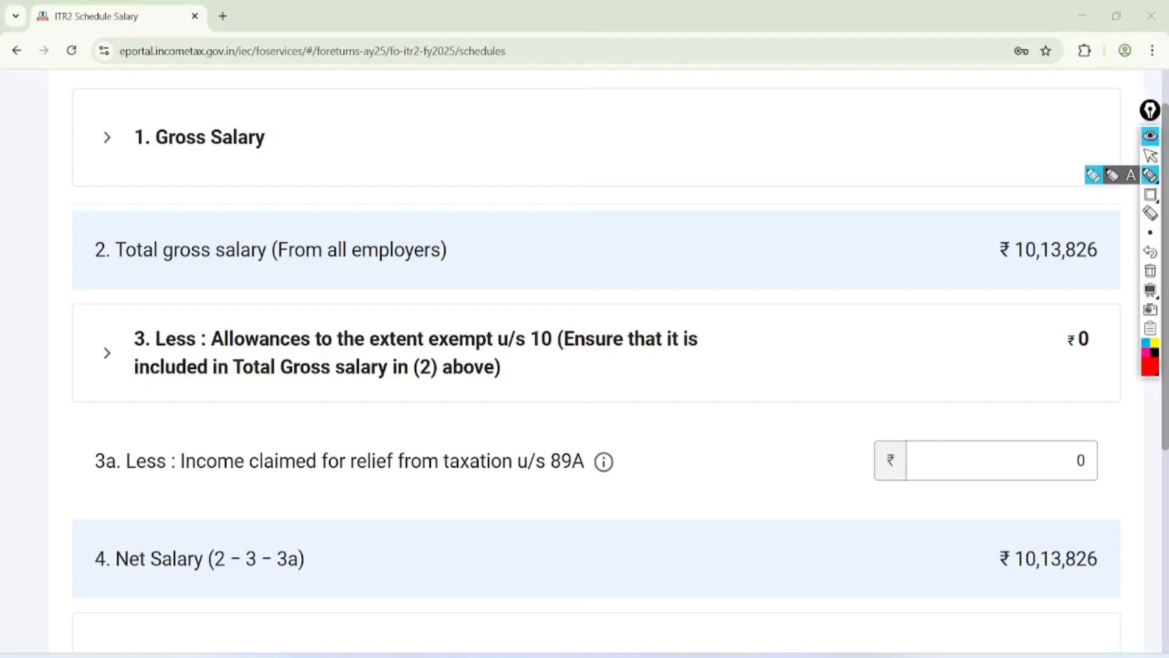
pyautogui.moveTo(317, 310)
pyautogui.mouseDown()
pyautogui.moveTo(118, 355)
pyautogui.moveTo(449, 322)
pyautogui.moveTo(220, 302)
pyautogui.mouseUp()
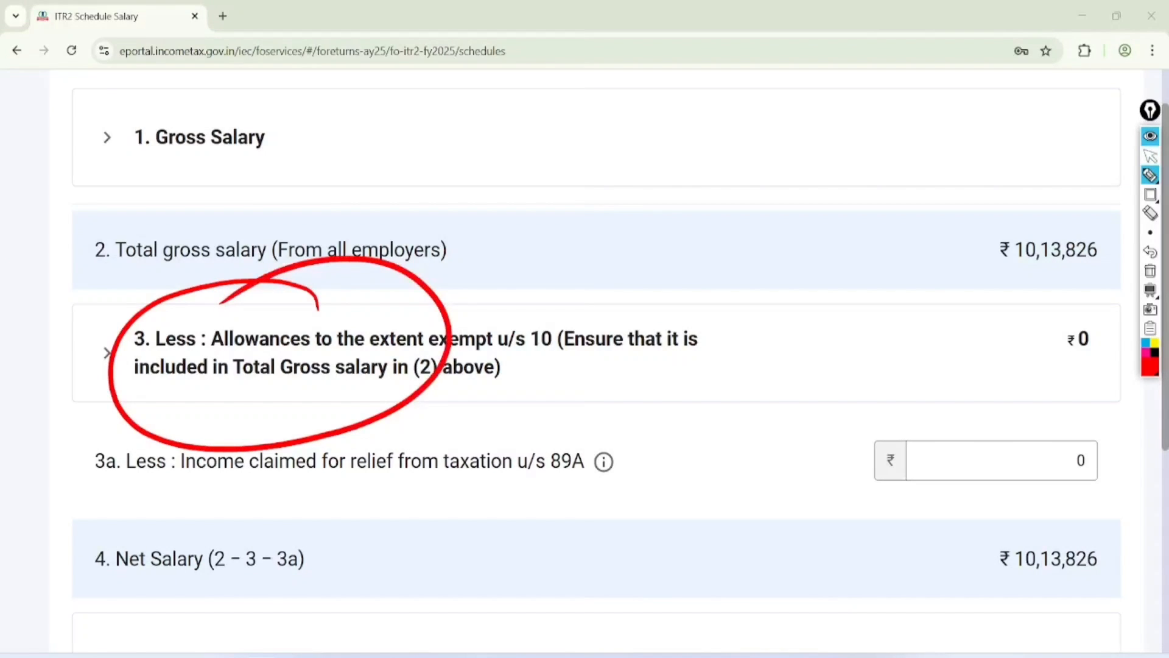
pyautogui.click(1151, 156)
pyautogui.click(1150, 271)
# Delete all five zero-value exempt allowance entries under section 10, from Sec 10(5) to Sec 10(13A), and confirm Schedule Salary
pyautogui.click(597, 353)
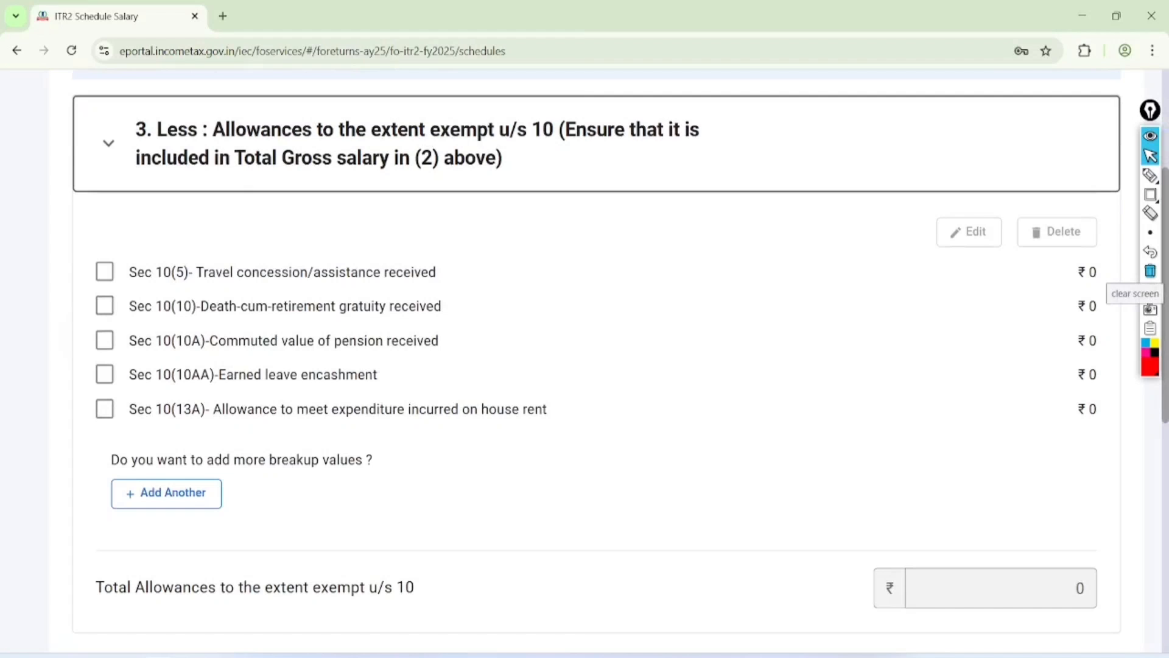
pyautogui.click(105, 409)
pyautogui.click(104, 374)
pyautogui.click(105, 340)
pyautogui.click(105, 306)
pyautogui.click(104, 271)
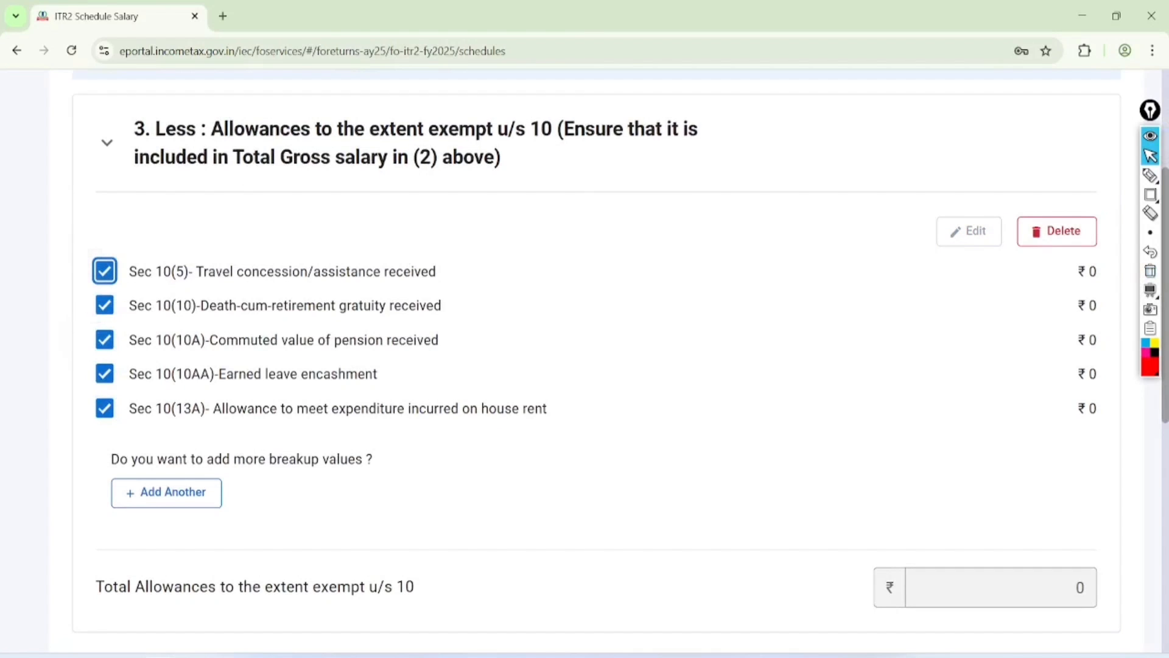
pyautogui.click(1058, 231)
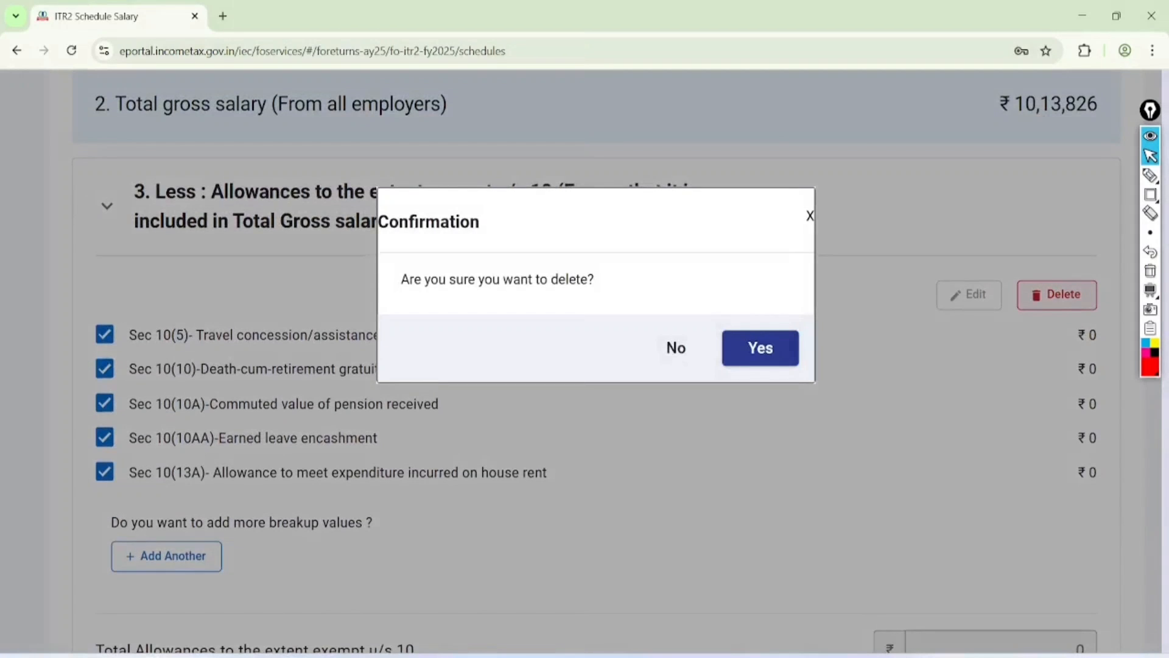
pyautogui.click(759, 345)
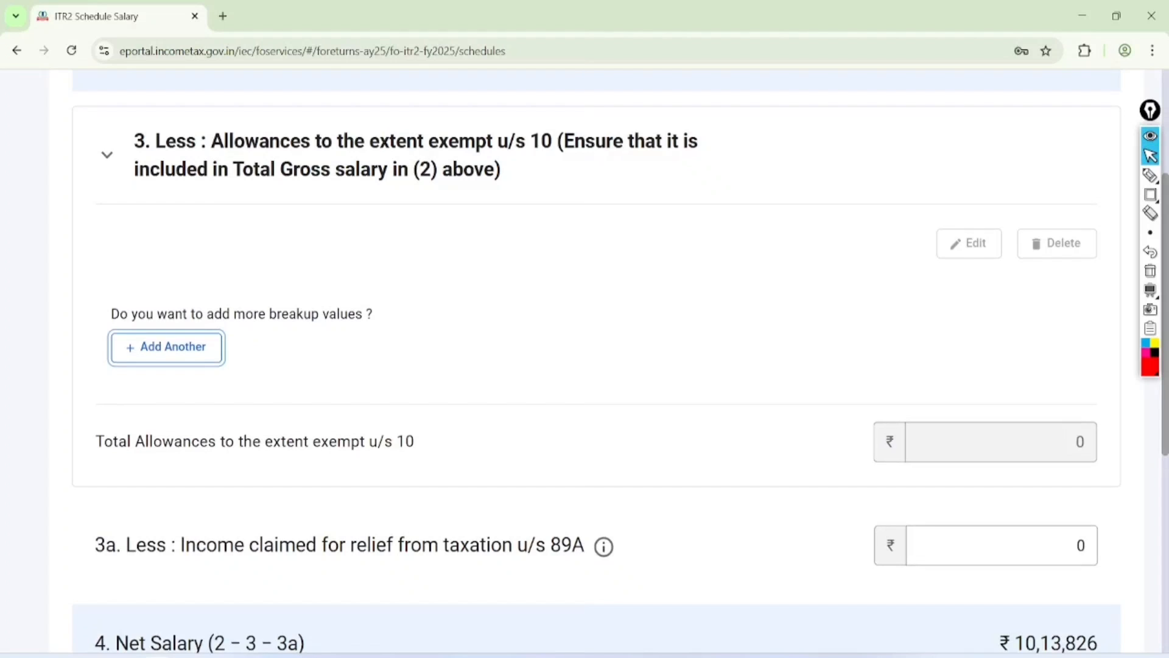
pyautogui.scroll(-8, 597, 359)
pyautogui.click(1092, 449)
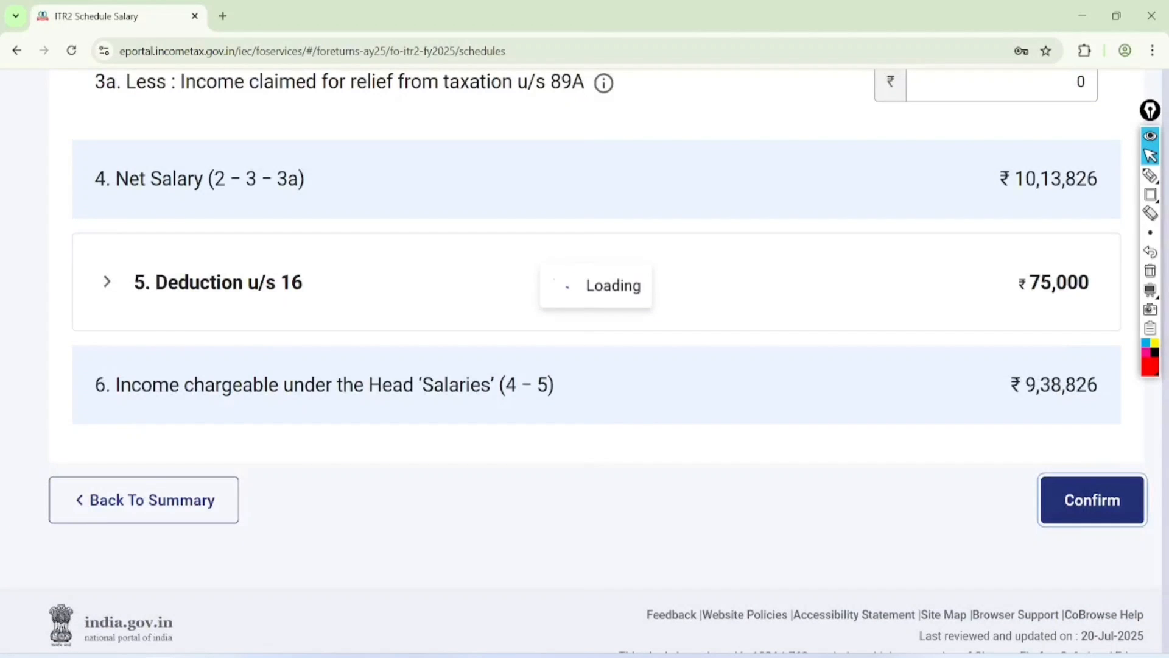
# Proceed to verification from the schedules summary and run the internal validation again
pyautogui.scroll(-12, 597, 359)
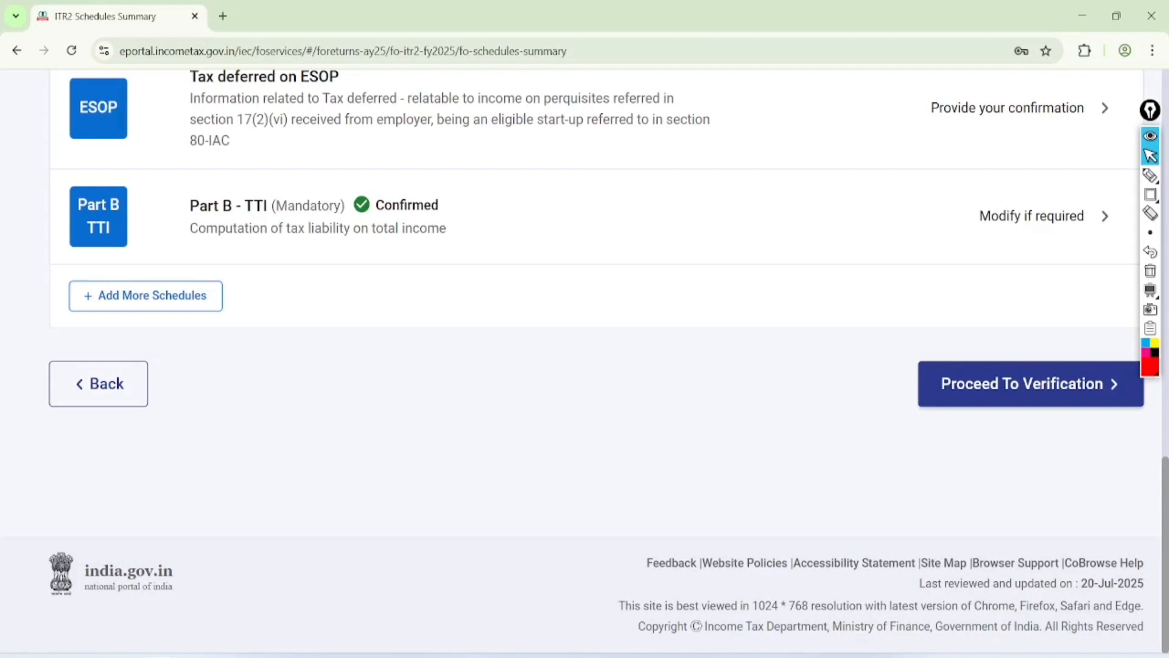
pyautogui.click(1030, 383)
pyautogui.click(1035, 407)
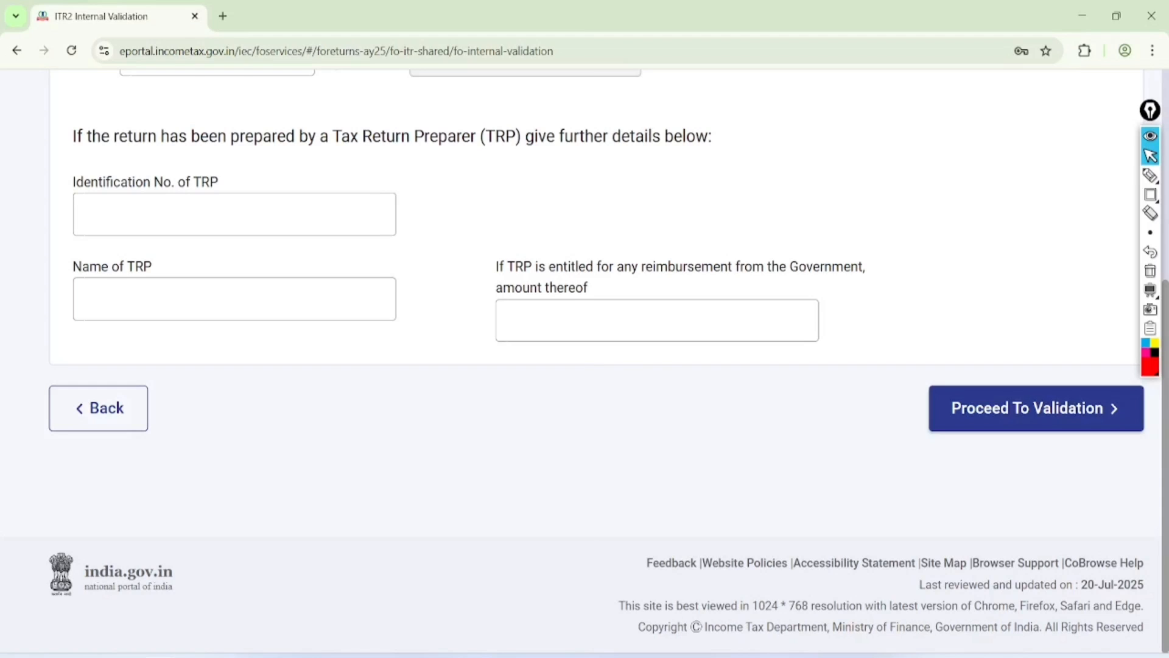
# Add three red check marks and circle the Internal Validation result, and clear the markings
pyautogui.click(1151, 176)
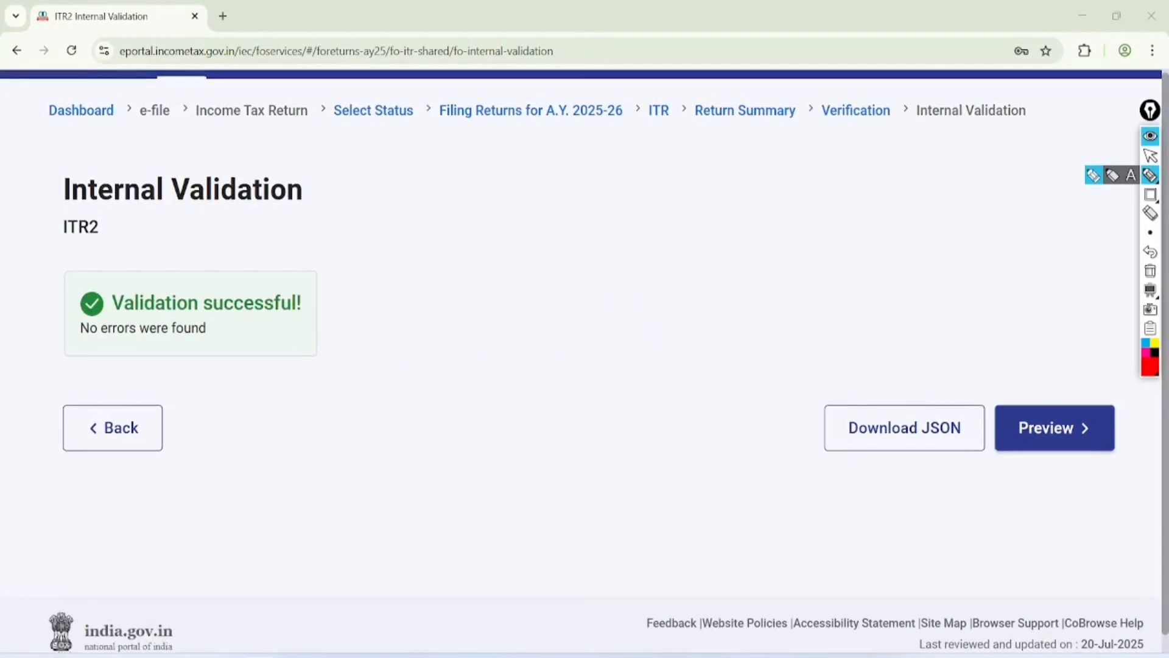
pyautogui.moveTo(527, 275)
pyautogui.mouseDown()
pyautogui.moveTo(548, 304)
pyautogui.moveTo(637, 251)
pyautogui.mouseUp()
pyautogui.moveTo(544, 321); pyautogui.dragTo(620, 298)
pyautogui.moveTo(542, 367)
pyautogui.mouseDown()
pyautogui.moveTo(557, 395)
pyautogui.moveTo(655, 347)
pyautogui.mouseUp()
pyautogui.moveTo(288, 230)
pyautogui.mouseDown()
pyautogui.moveTo(183, 422)
pyautogui.moveTo(181, 229)
pyautogui.mouseUp()
pyautogui.click(1149, 156)
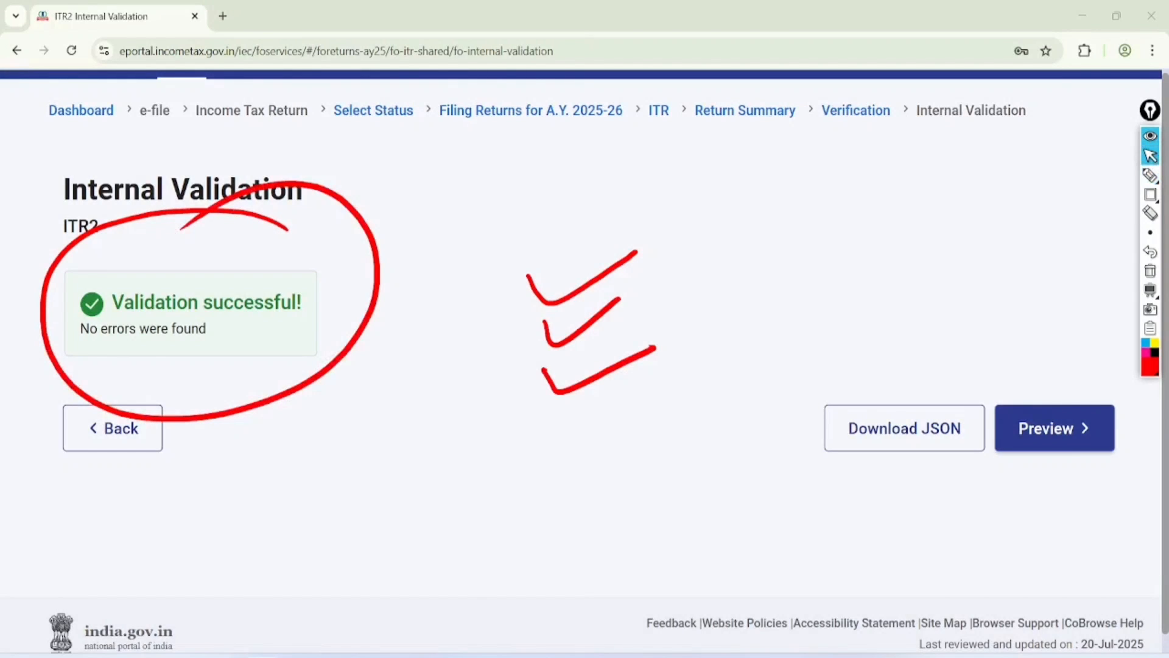
pyautogui.click(1150, 271)
# Preview the ITR-2 return, view its Schedule VDA, and proceed to upload level validation
pyautogui.click(1055, 428)
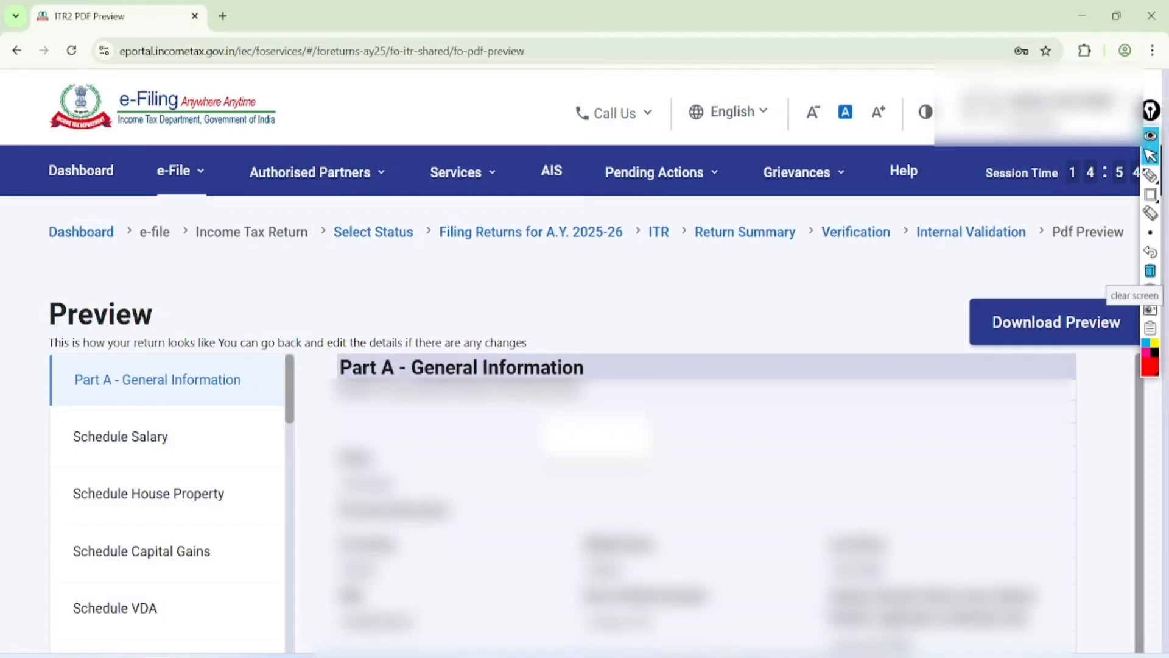
pyautogui.click(115, 609)
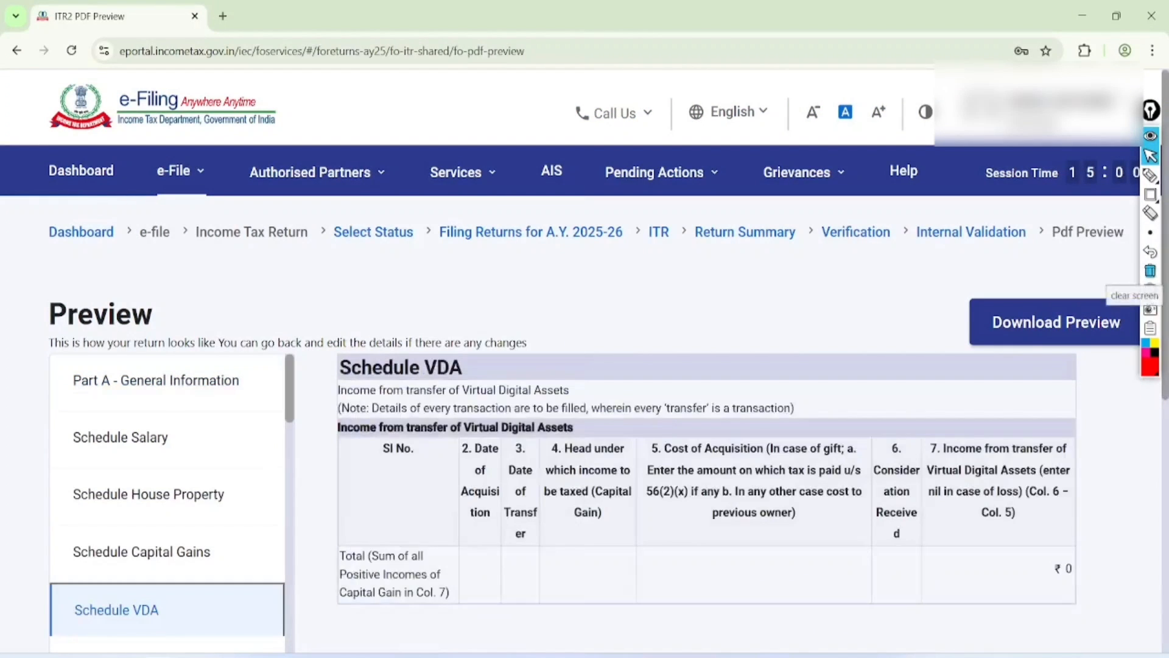
pyautogui.scroll(-4, 584, 365)
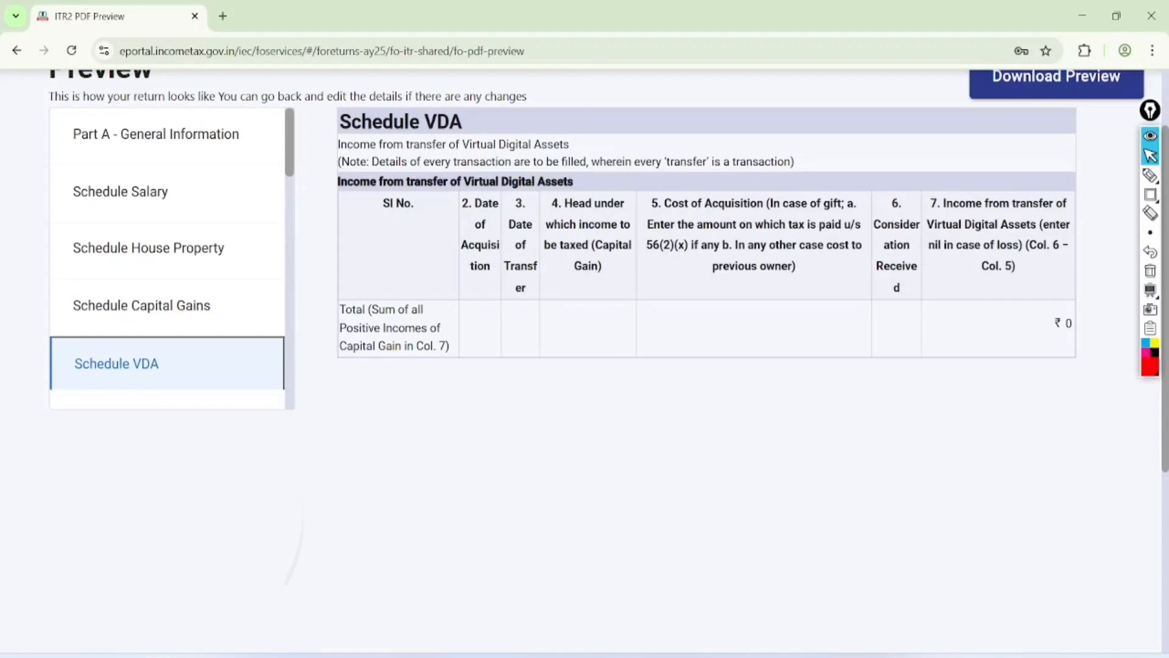
pyautogui.scroll(-5, 584, 365)
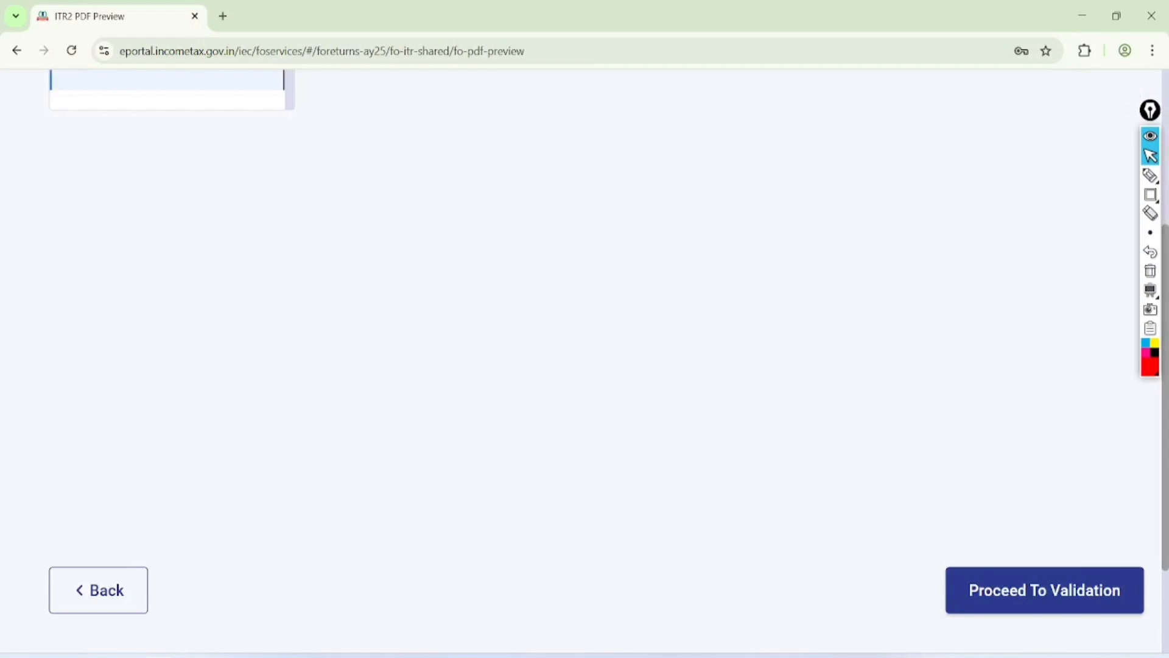
pyautogui.click(1044, 590)
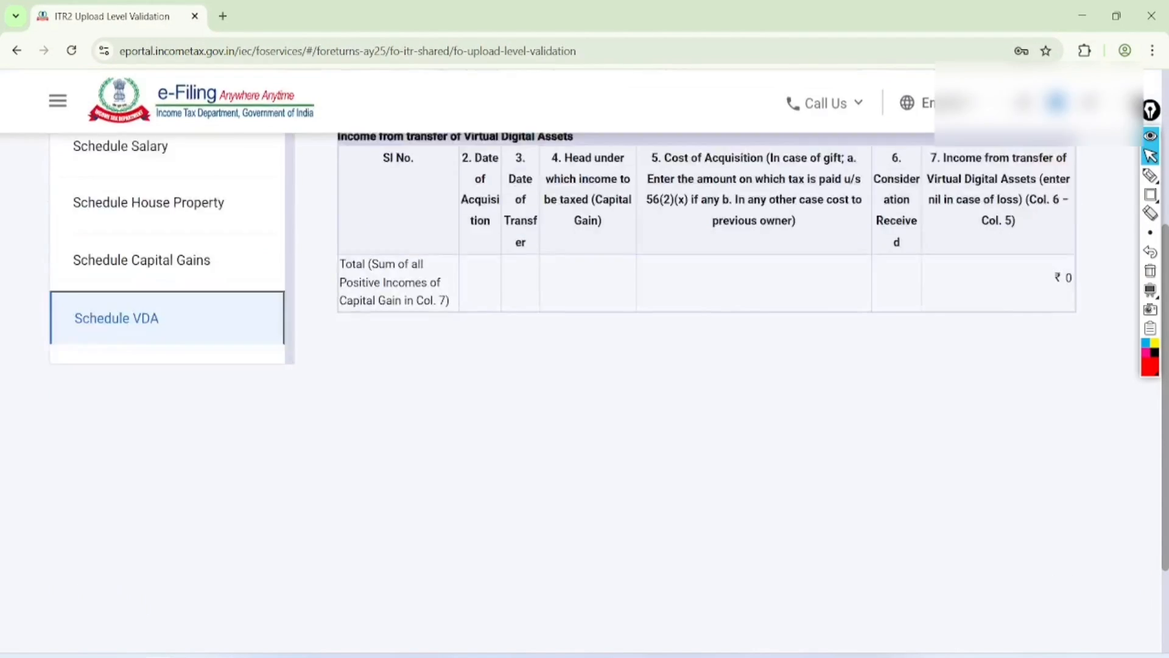
# Circle the Upload Level Validation result and Proceed To Verification in red, and clear the markings
pyautogui.click(1151, 176)
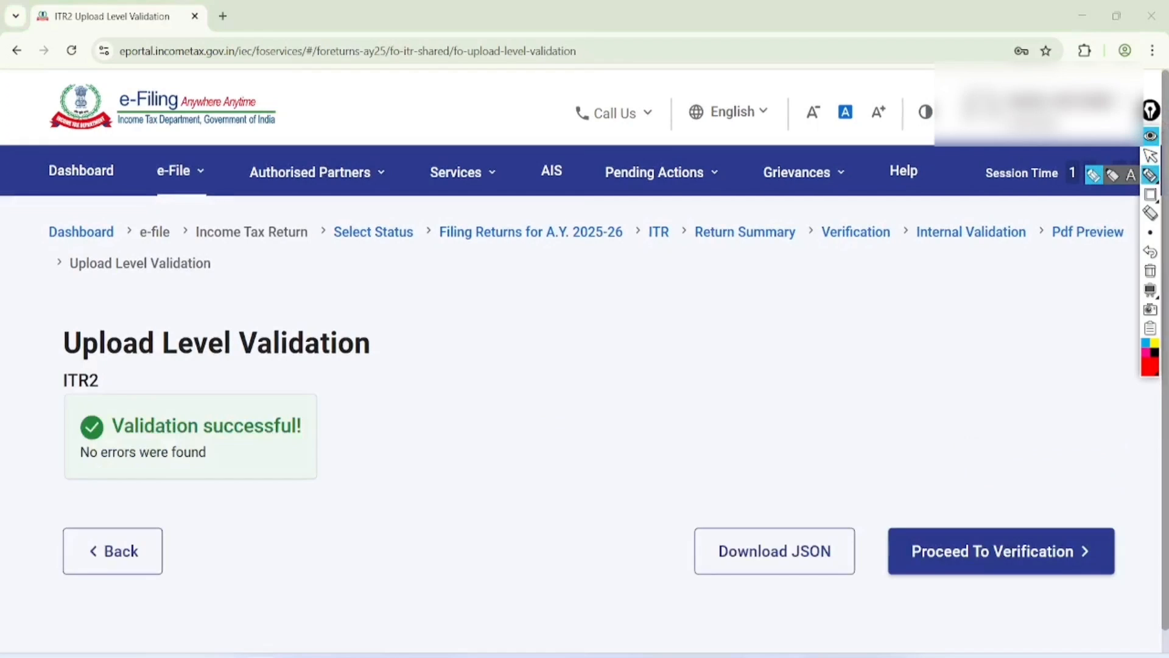
pyautogui.moveTo(274, 244)
pyautogui.mouseDown()
pyautogui.moveTo(42, 439)
pyautogui.moveTo(198, 244)
pyautogui.moveTo(371, 284)
pyautogui.moveTo(171, 414)
pyautogui.mouseUp()
pyautogui.moveTo(1059, 466)
pyautogui.mouseDown()
pyautogui.moveTo(913, 488)
pyautogui.moveTo(911, 478)
pyautogui.moveTo(1061, 468)
pyautogui.mouseUp()
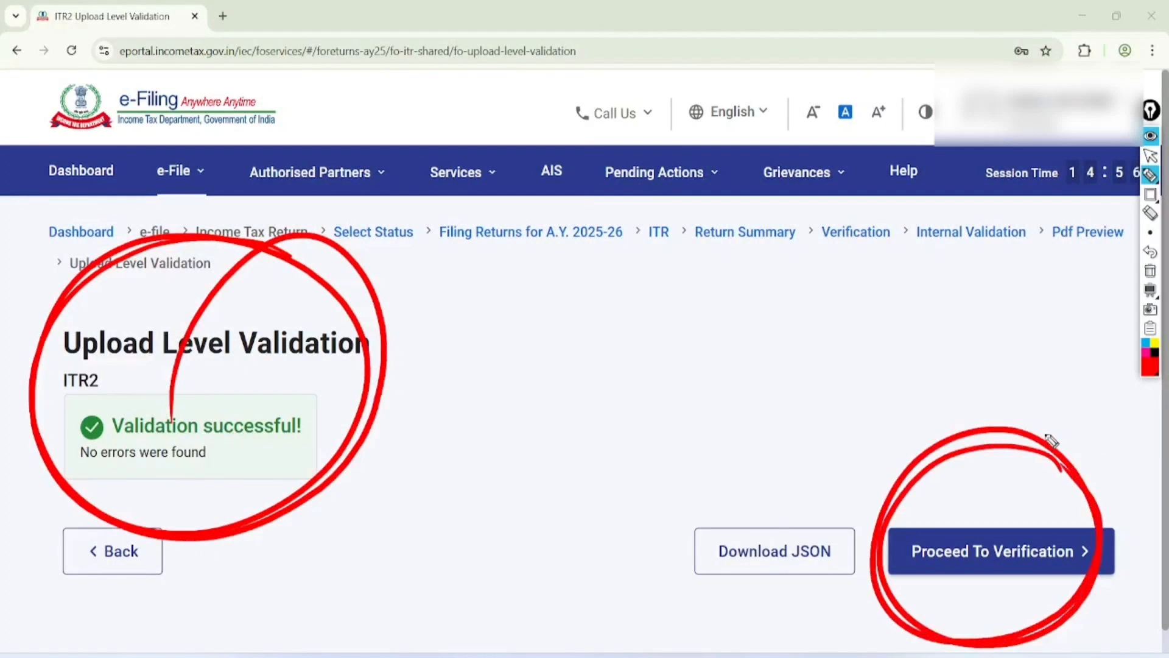
pyautogui.click(1150, 156)
pyautogui.click(1150, 270)
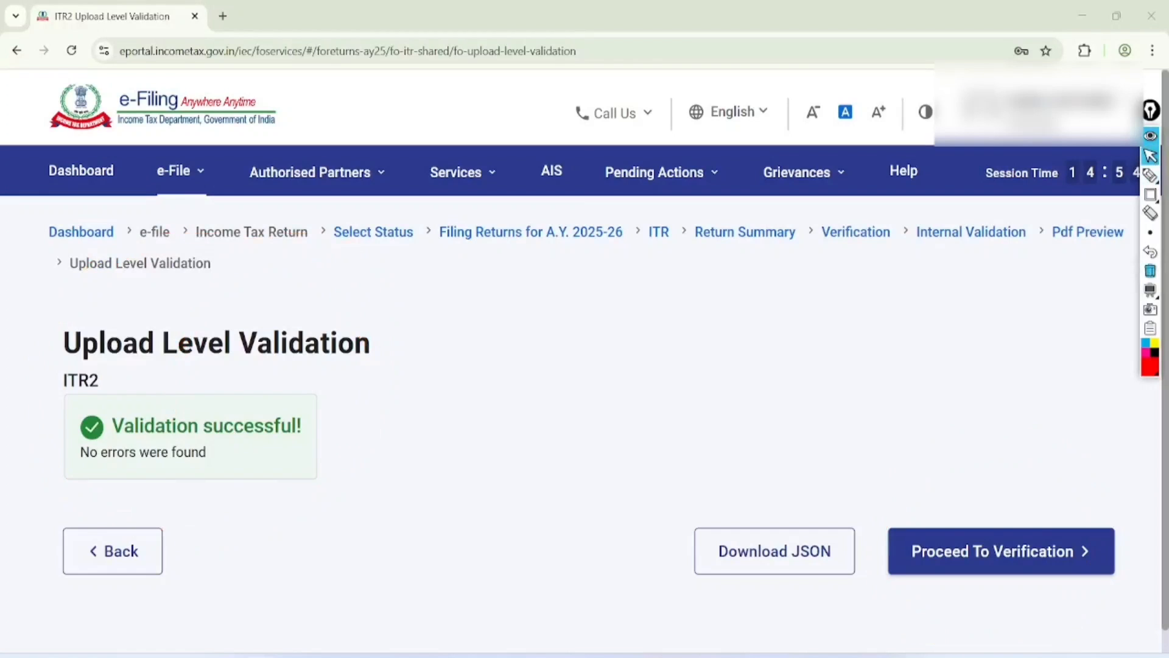
# Proceed to verification of the ITR-2 return after the upload level validation
pyautogui.click(1011, 551)
pyautogui.scroll(-5, 584, 366)
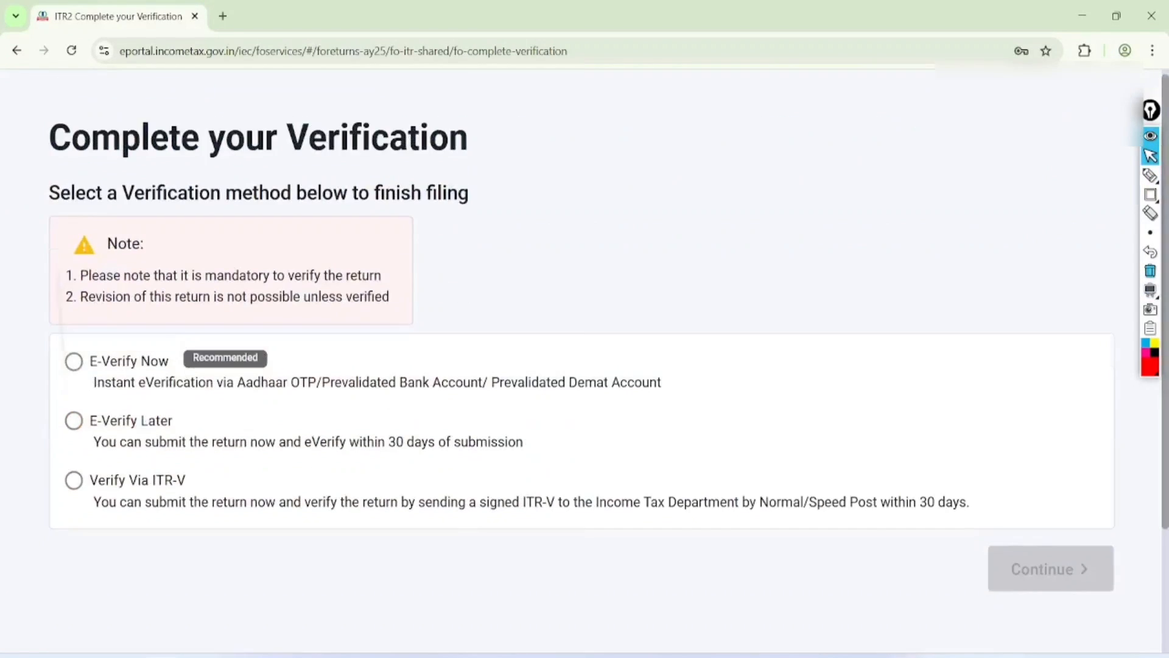
# Mark up the E-Verify Now, E-Verify Later and Verify Via ITR-V options with the 30-day limits in red, and clear the markings
pyautogui.click(1151, 176)
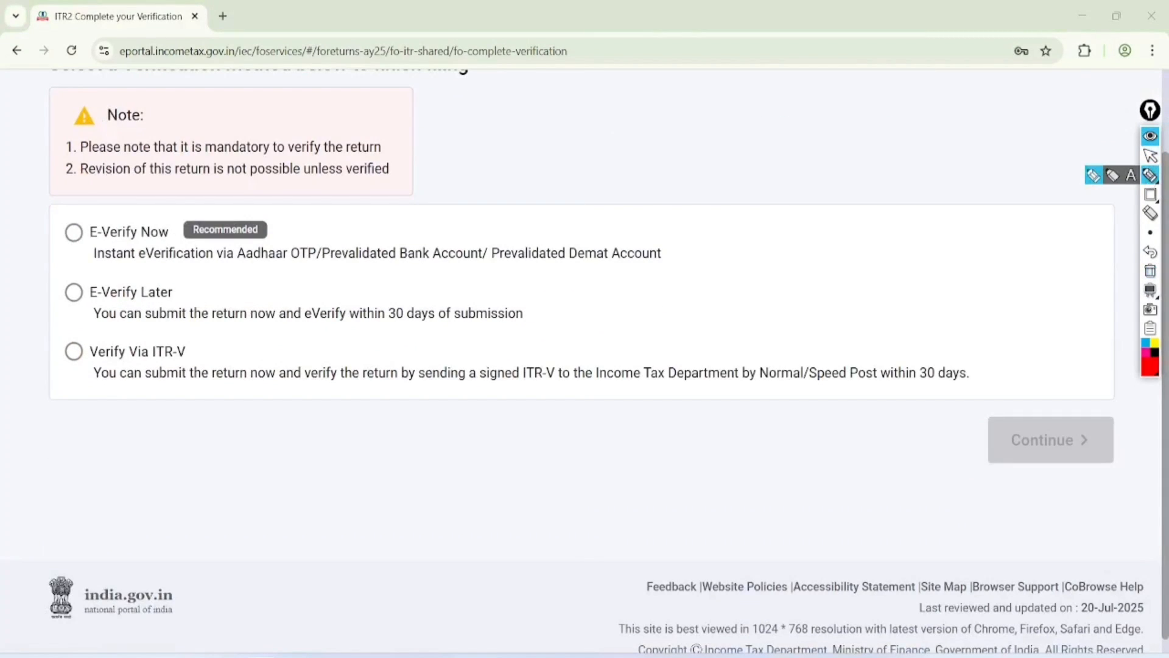
pyautogui.moveTo(186, 194)
pyautogui.mouseDown()
pyautogui.moveTo(40, 244)
pyautogui.moveTo(147, 186)
pyautogui.moveTo(130, 204)
pyautogui.mouseUp()
pyautogui.moveTo(269, 211); pyautogui.dragTo(461, 155)
pyautogui.moveTo(82, 308); pyautogui.dragTo(180, 299)
pyautogui.moveTo(396, 279)
pyautogui.mouseDown()
pyautogui.moveTo(463, 329)
pyautogui.moveTo(472, 277)
pyautogui.mouseUp()
pyautogui.moveTo(1004, 344)
pyautogui.mouseDown()
pyautogui.moveTo(990, 323)
pyautogui.moveTo(990, 395)
pyautogui.moveTo(874, 311)
pyautogui.mouseUp()
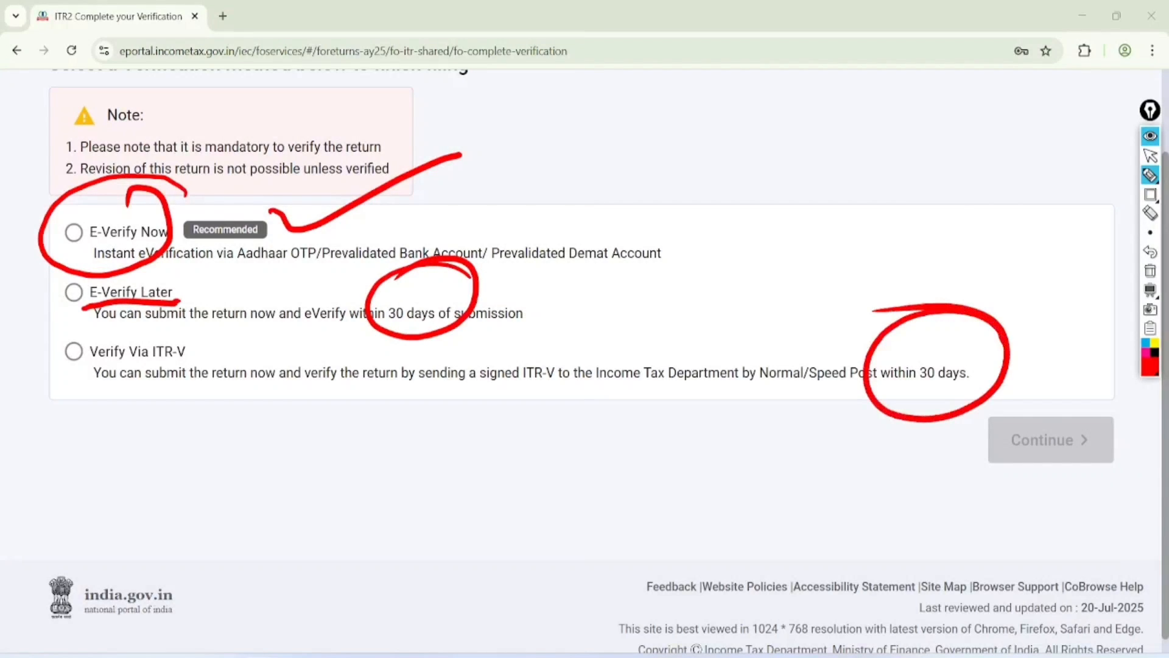
pyautogui.moveTo(401, 388); pyautogui.dragTo(728, 388)
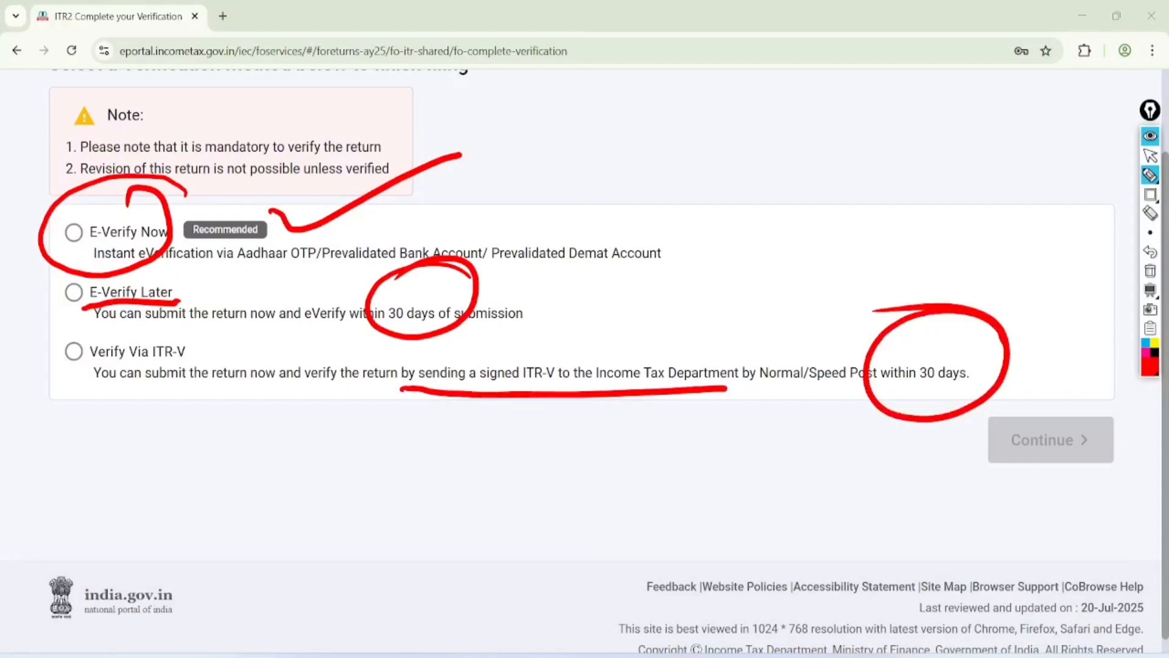
pyautogui.click(1150, 156)
pyautogui.click(1150, 271)
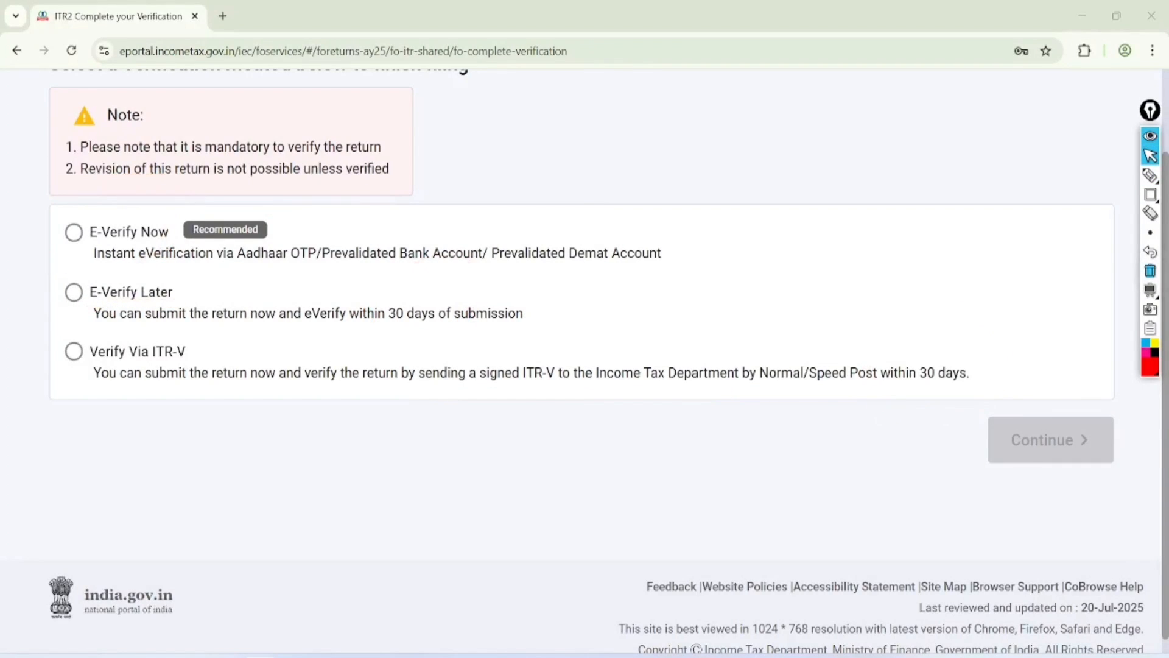
# Choose E-Verify Now and continue with verification by OTP on the mobile number registered with Aadhaar
pyautogui.click(74, 233)
pyautogui.click(1059, 432)
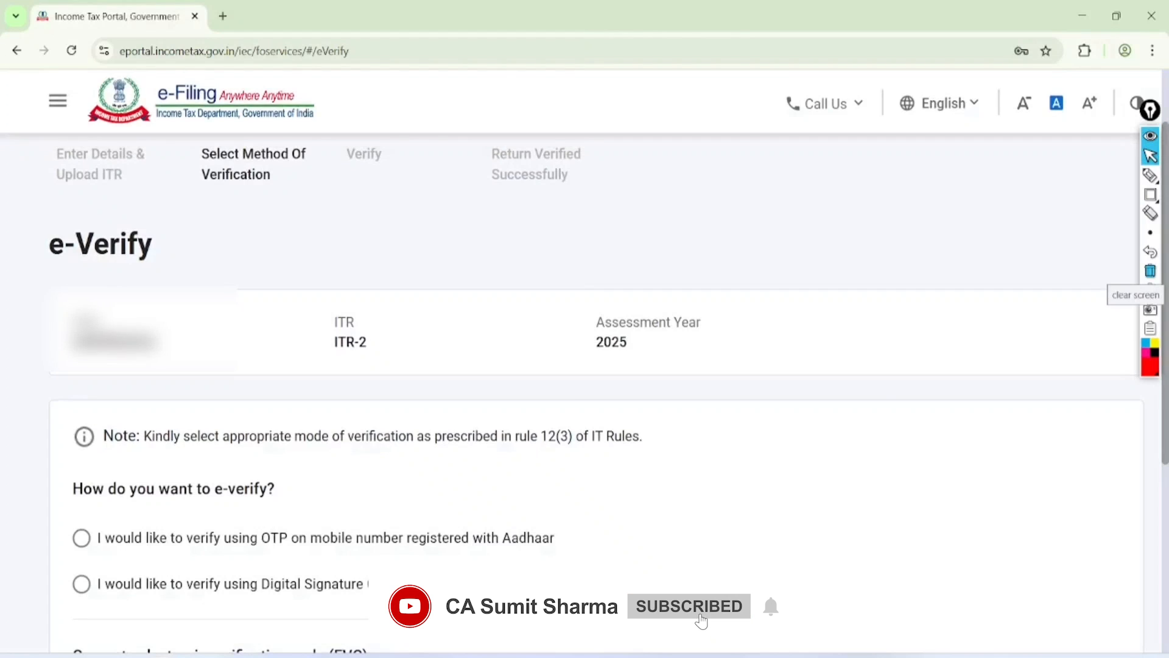
pyautogui.scroll(-6, 585, 365)
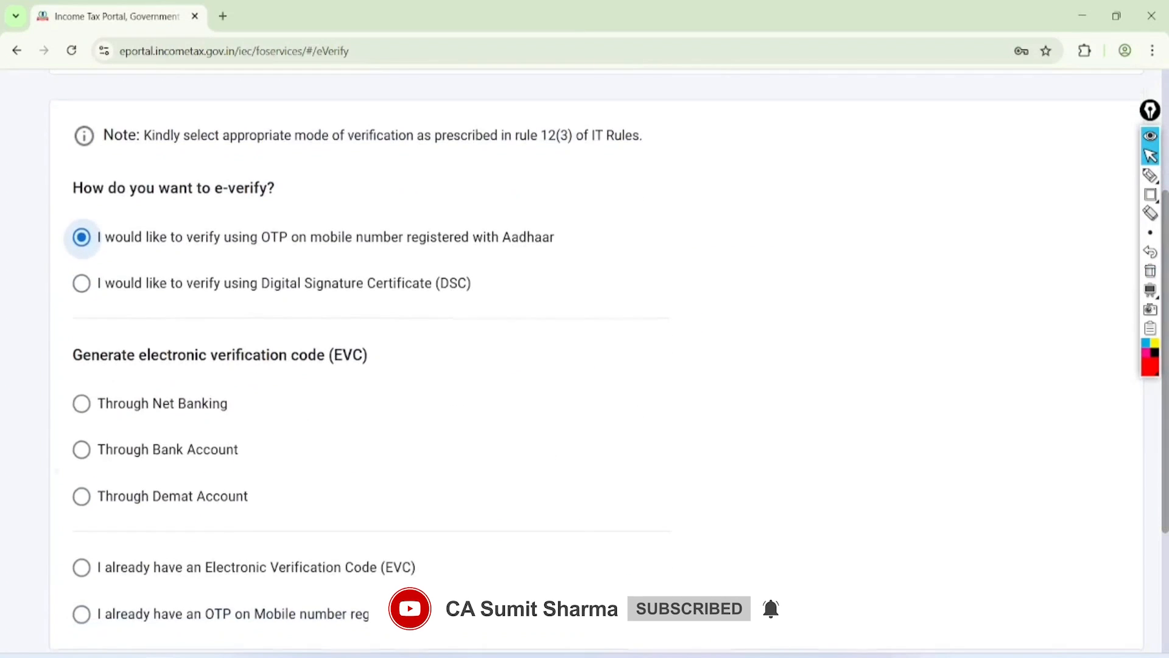
pyautogui.scroll(-4, 585, 365)
pyautogui.click(1080, 449)
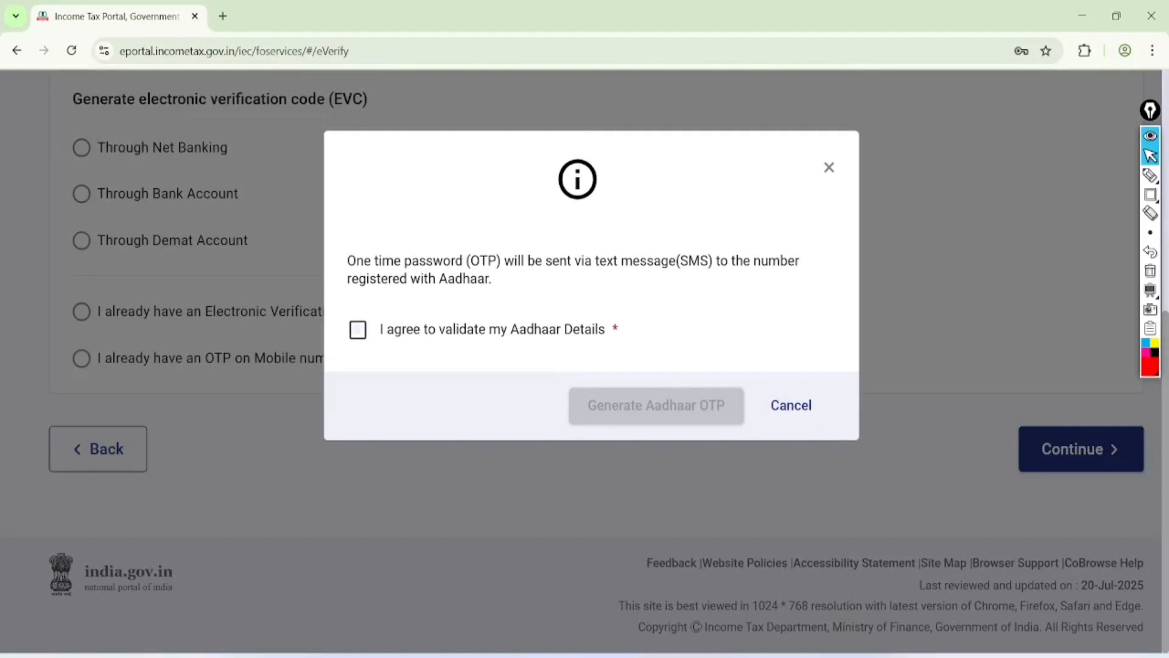
# Agree to validate the Aadhaar details, generate the Aadhaar OTP, and enter the received OTP
pyautogui.click(358, 329)
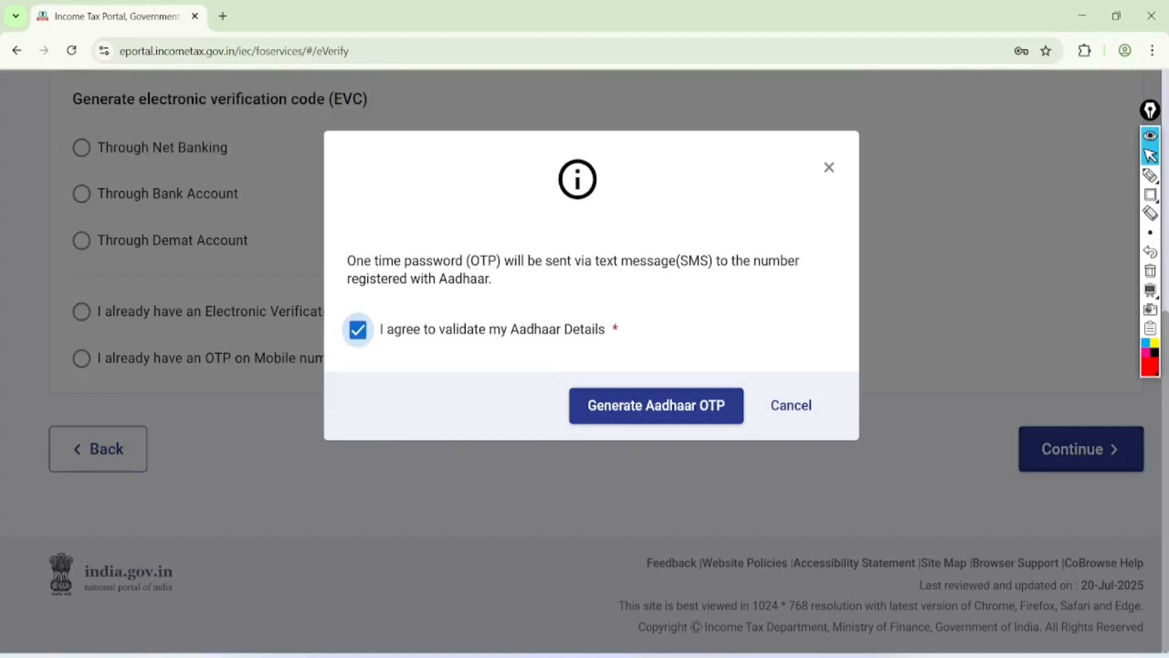
pyautogui.click(658, 404)
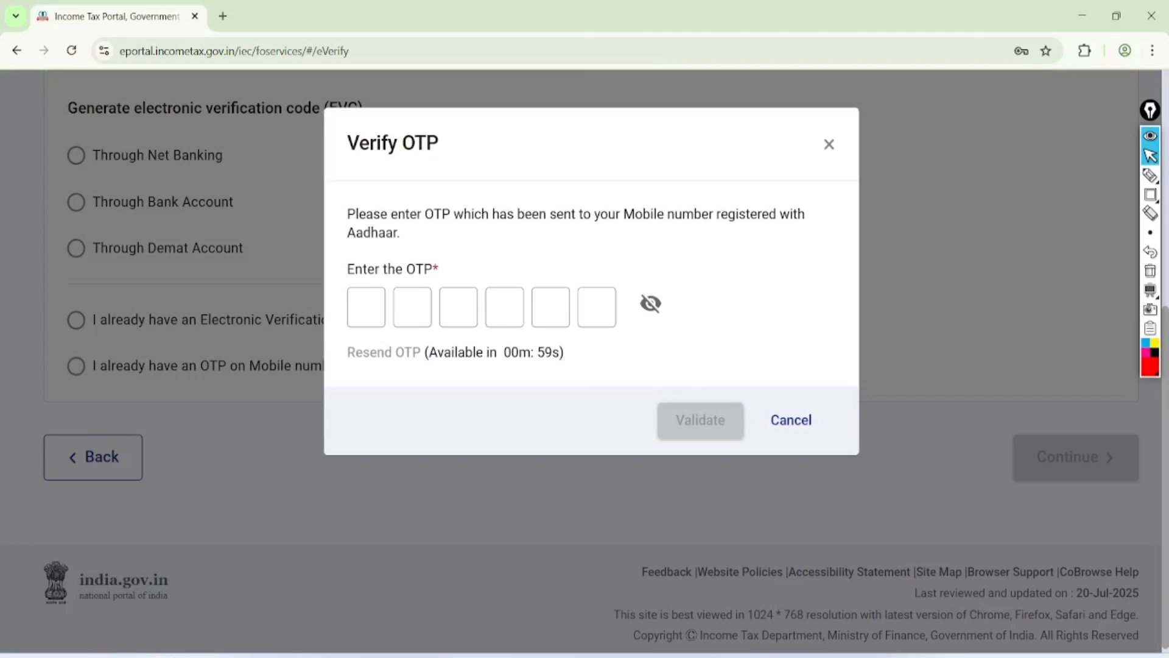
pyautogui.write('••••••')
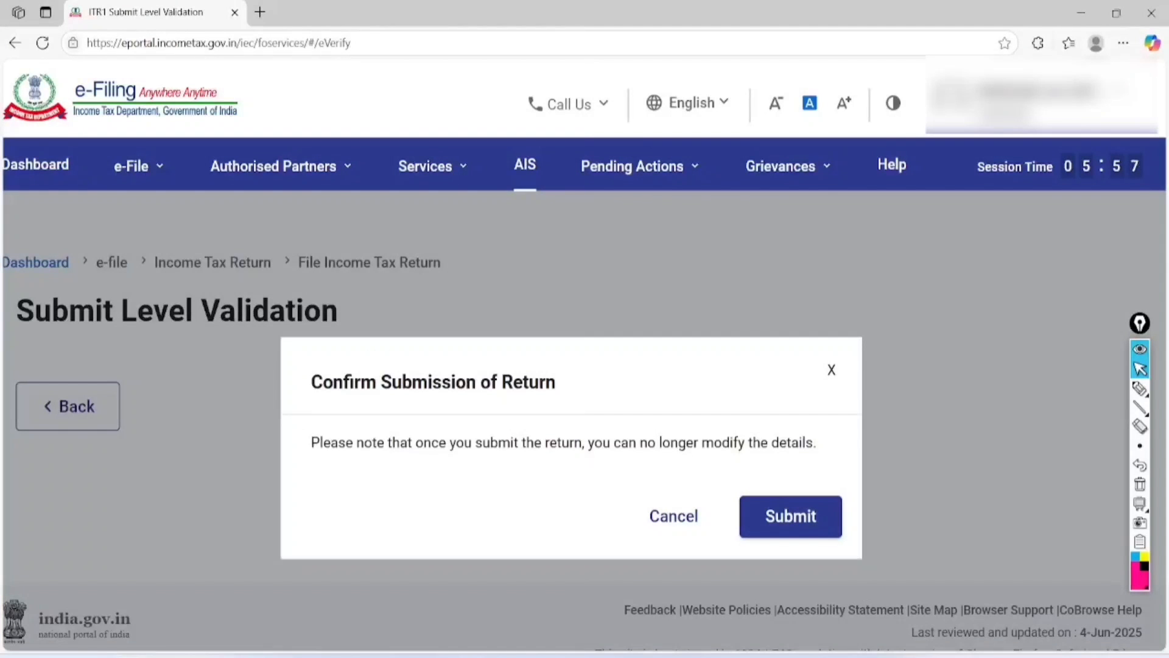
# Circle the Confirm Submission of Return heading, its no-modification note and the Submit option in pink, and clear the markings
pyautogui.click(1140, 388)
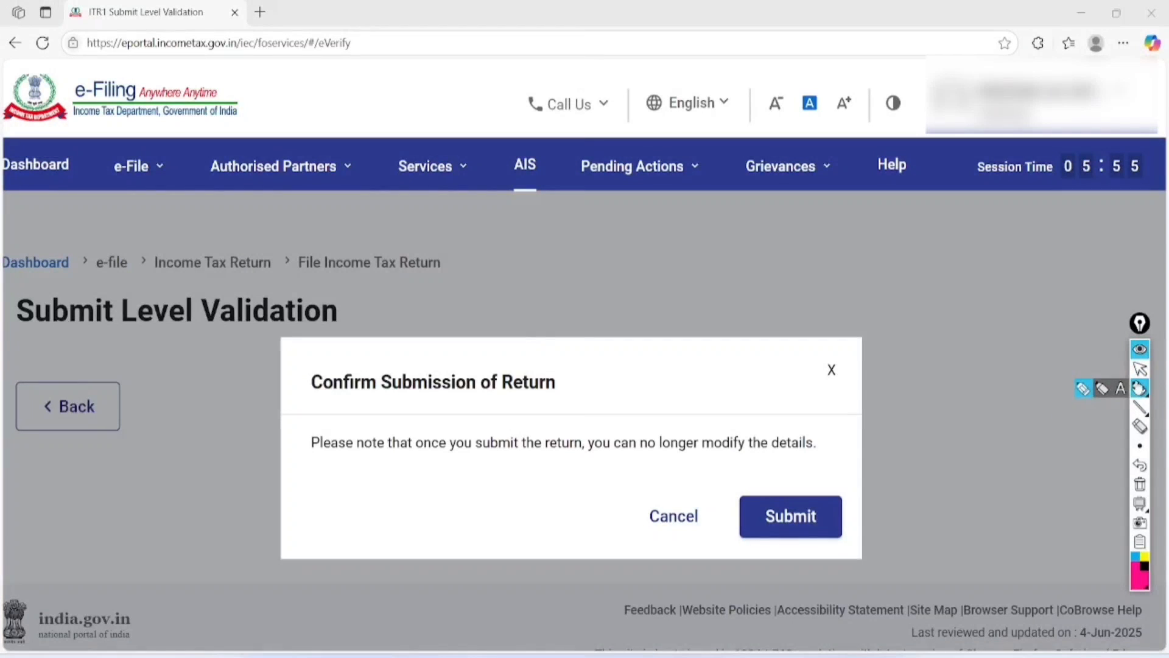
pyautogui.moveTo(581, 340)
pyautogui.mouseDown()
pyautogui.moveTo(472, 319)
pyautogui.moveTo(329, 412)
pyautogui.moveTo(595, 347)
pyautogui.moveTo(550, 335)
pyautogui.mouseUp()
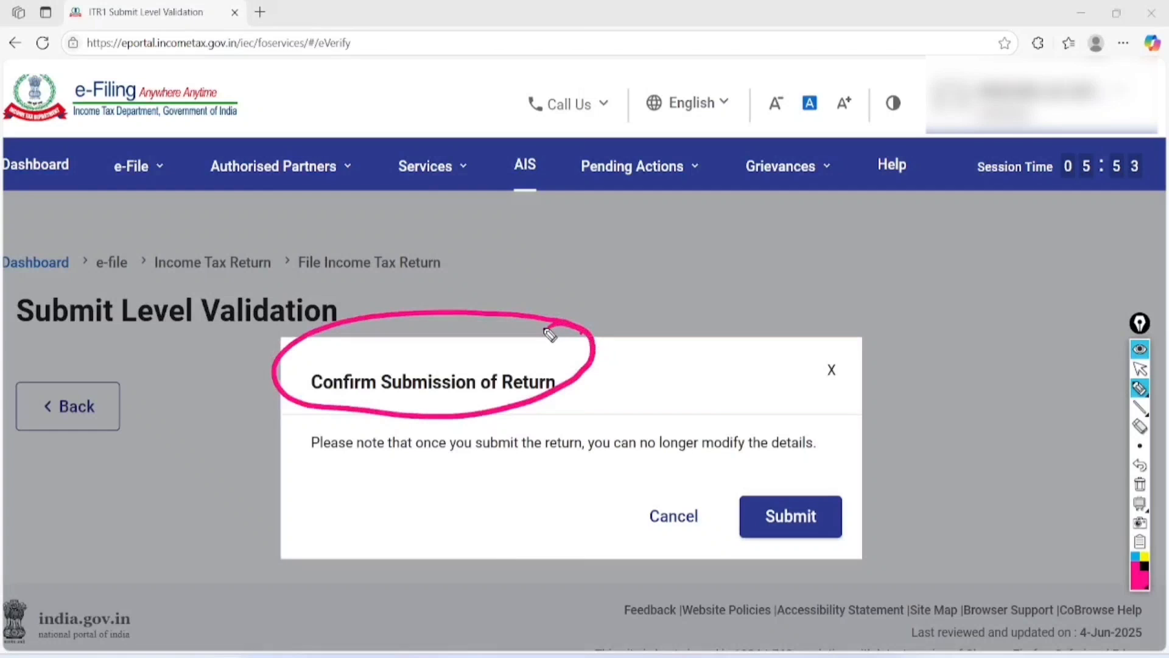
pyautogui.moveTo(287, 461)
pyautogui.mouseDown()
pyautogui.moveTo(832, 462)
pyautogui.moveTo(590, 418)
pyautogui.moveTo(290, 473)
pyautogui.moveTo(291, 483)
pyautogui.mouseUp()
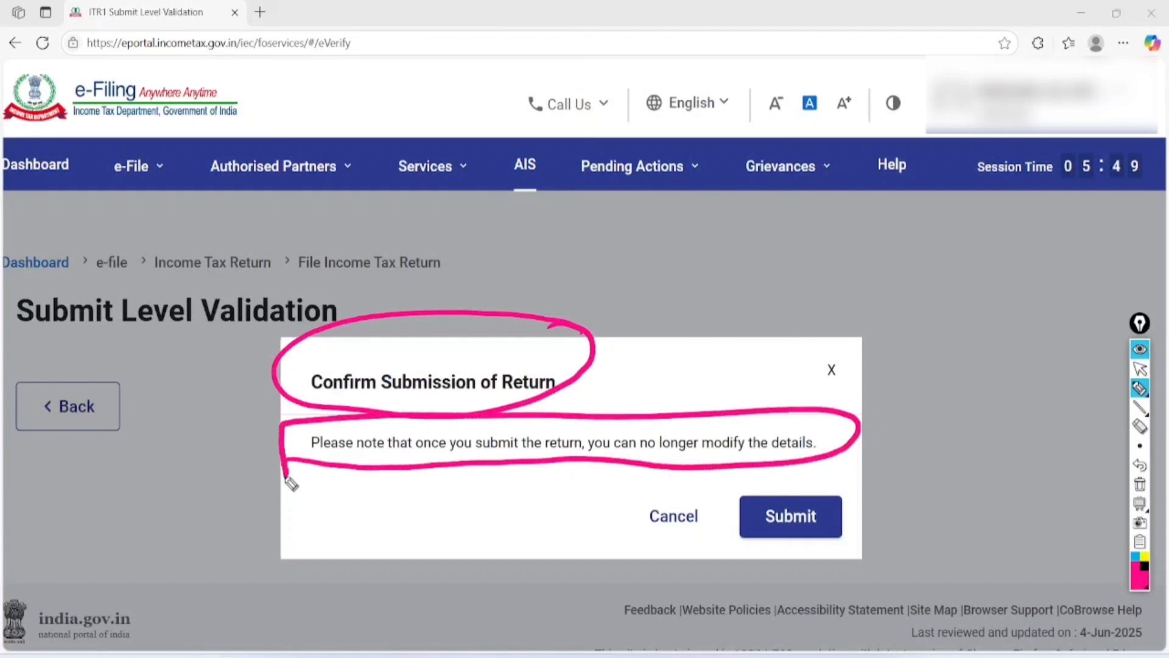
pyautogui.moveTo(852, 473)
pyautogui.mouseDown()
pyautogui.moveTo(737, 527)
pyautogui.moveTo(844, 465)
pyautogui.mouseUp()
pyautogui.click(1140, 484)
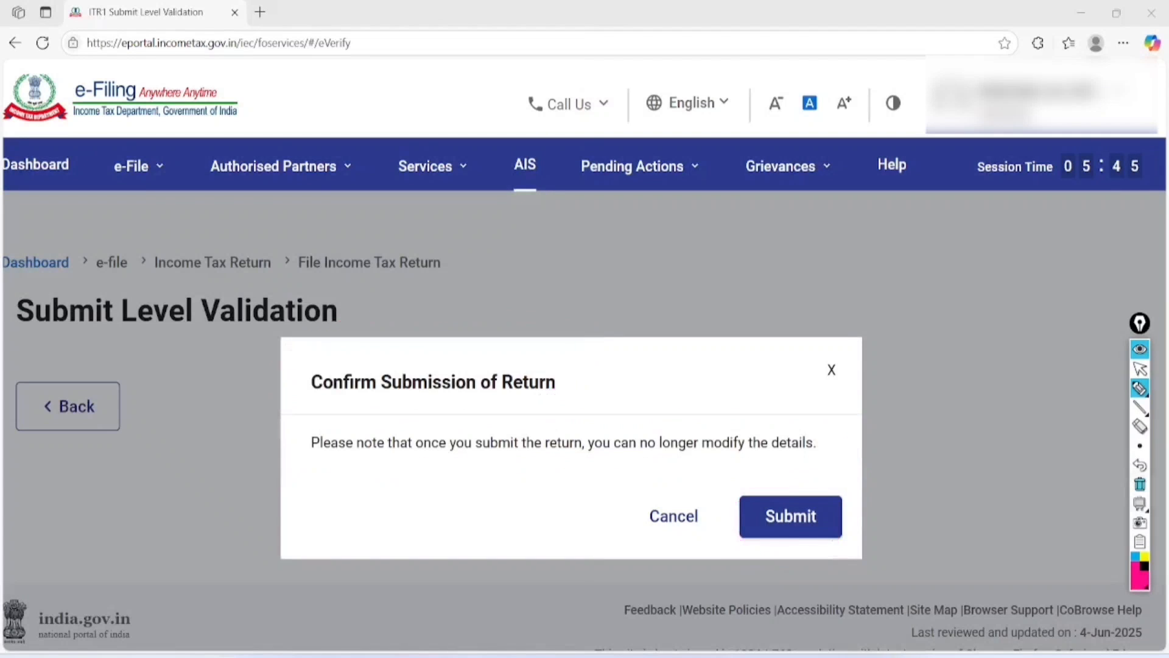
# Confirm the submission of the return
pyautogui.click(1140, 370)
pyautogui.click(791, 517)
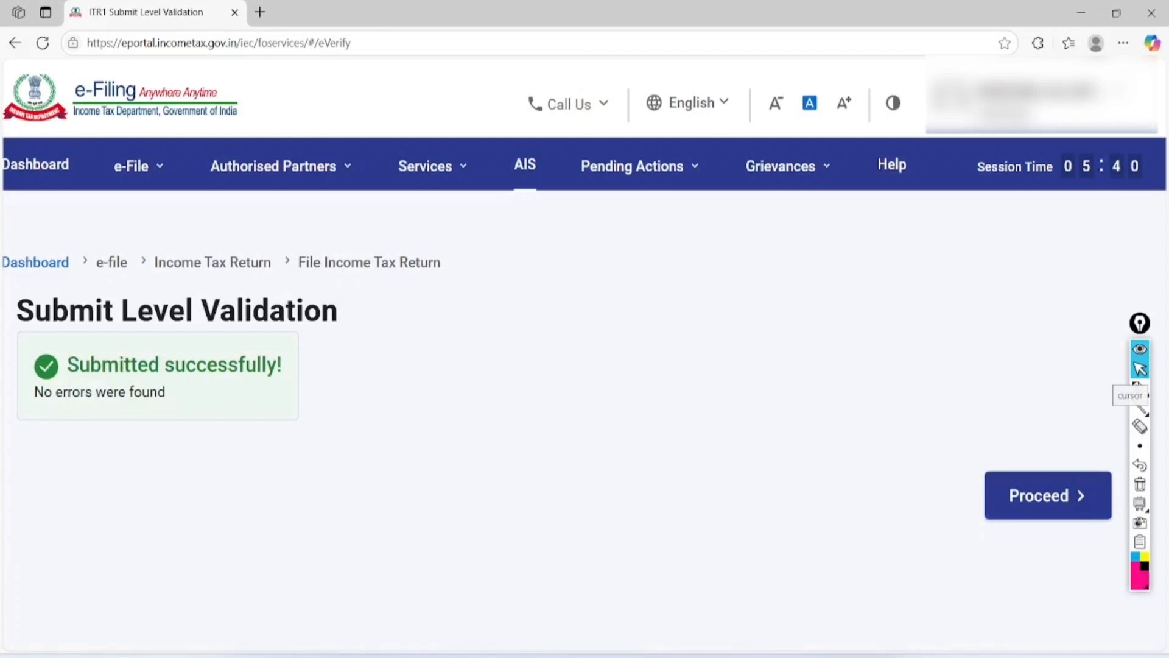
# Circle the Submit Level Validation result in pink, and clear the marking
pyautogui.click(1140, 388)
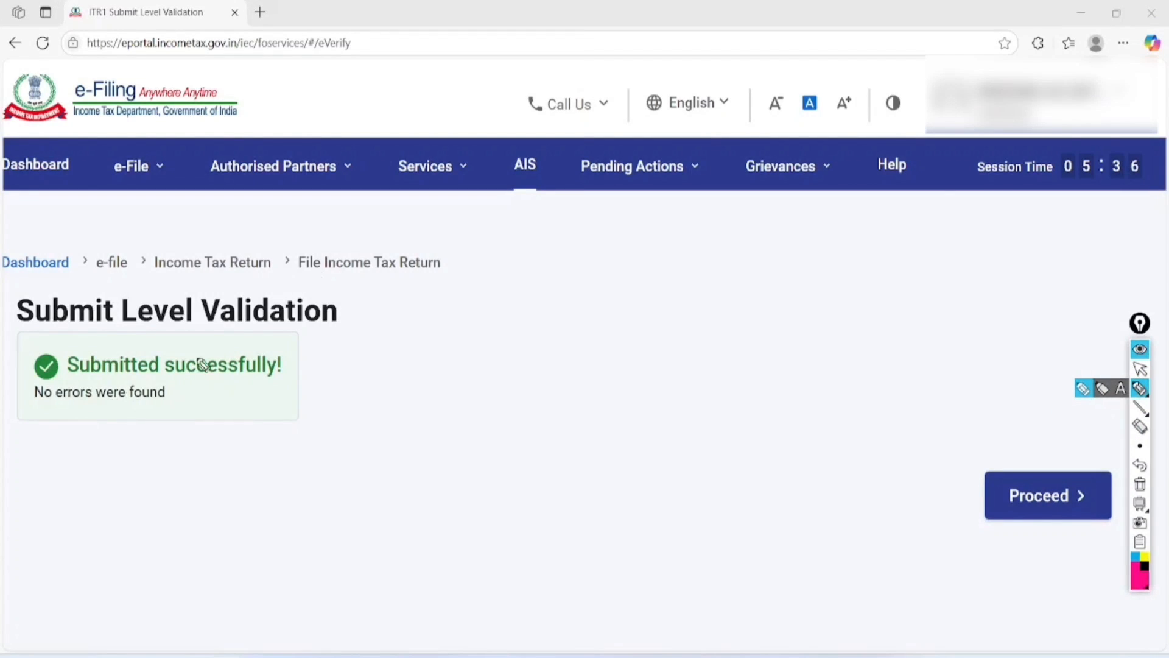
pyautogui.moveTo(290, 339)
pyautogui.mouseDown()
pyautogui.moveTo(185, 262)
pyautogui.moveTo(81, 480)
pyautogui.moveTo(220, 271)
pyautogui.moveTo(158, 313)
pyautogui.mouseUp()
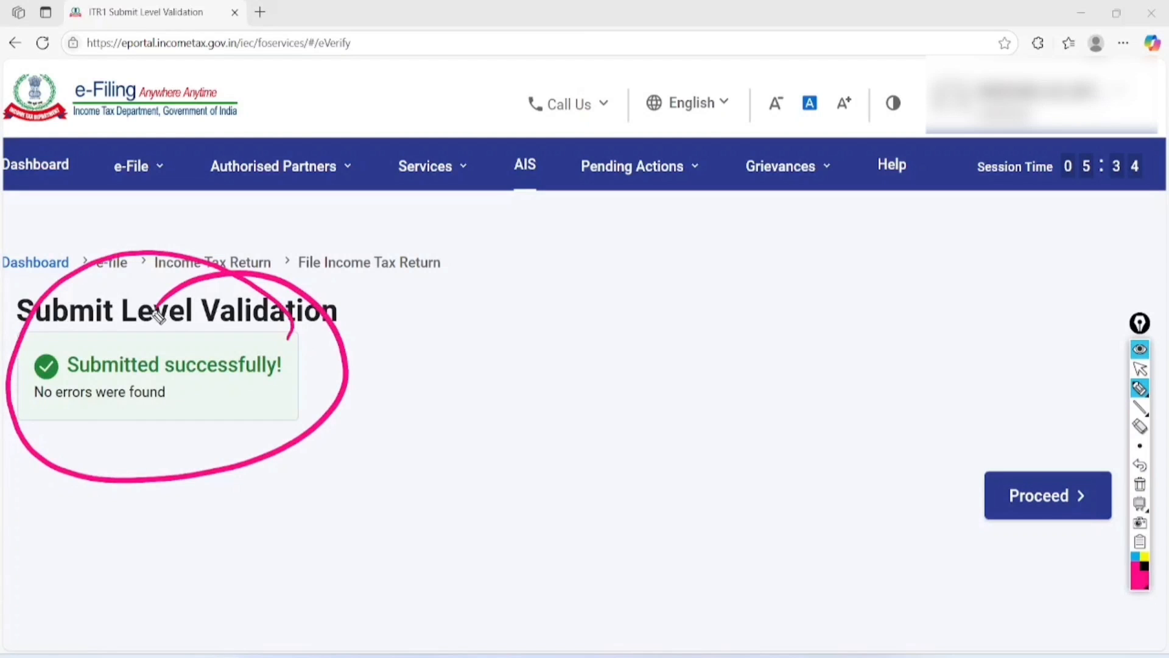
pyautogui.click(1141, 484)
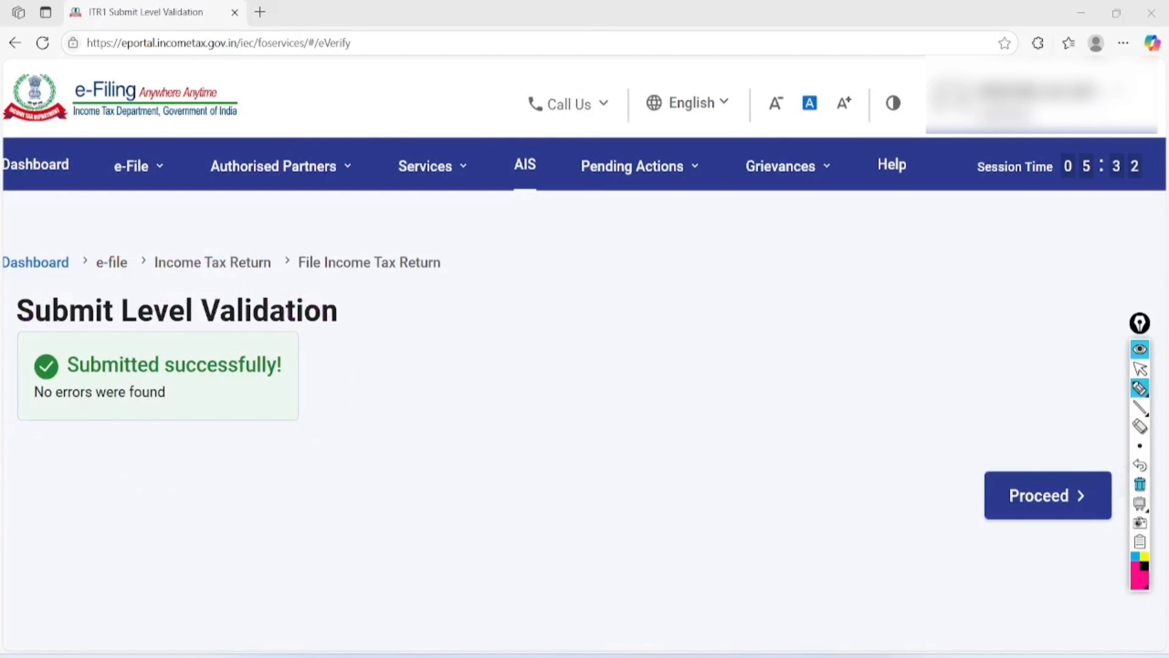
# Proceed from the submit level validation to the filing confirmation page
pyautogui.click(1140, 369)
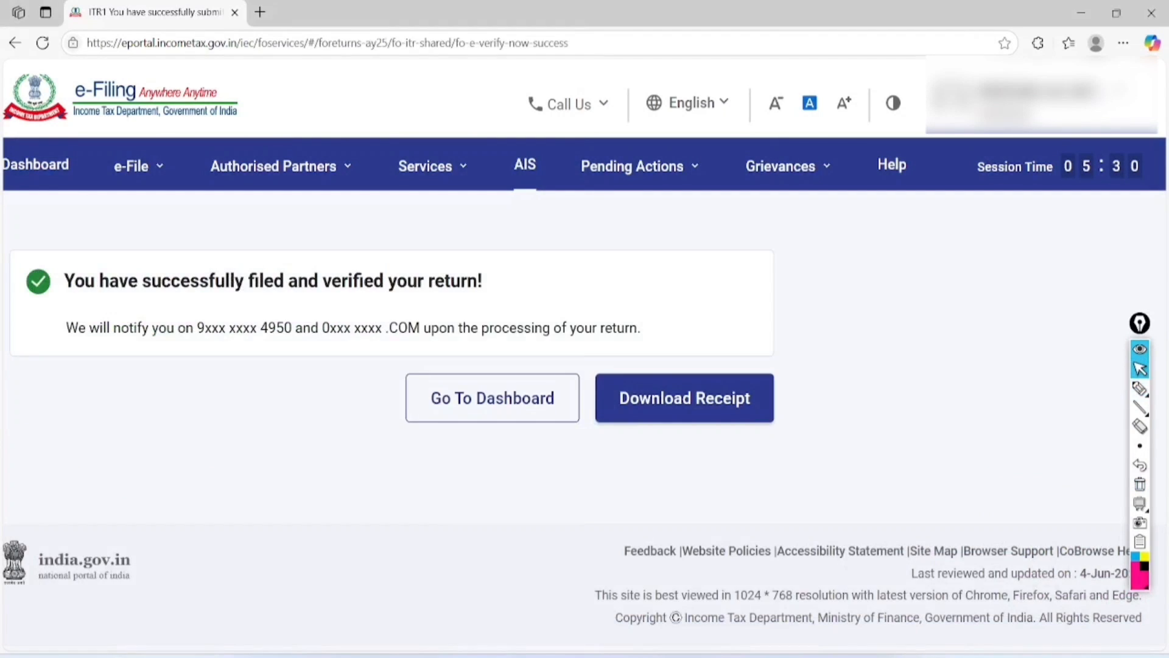
pyautogui.moveTo(1140, 445)
pyautogui.click(1140, 369)
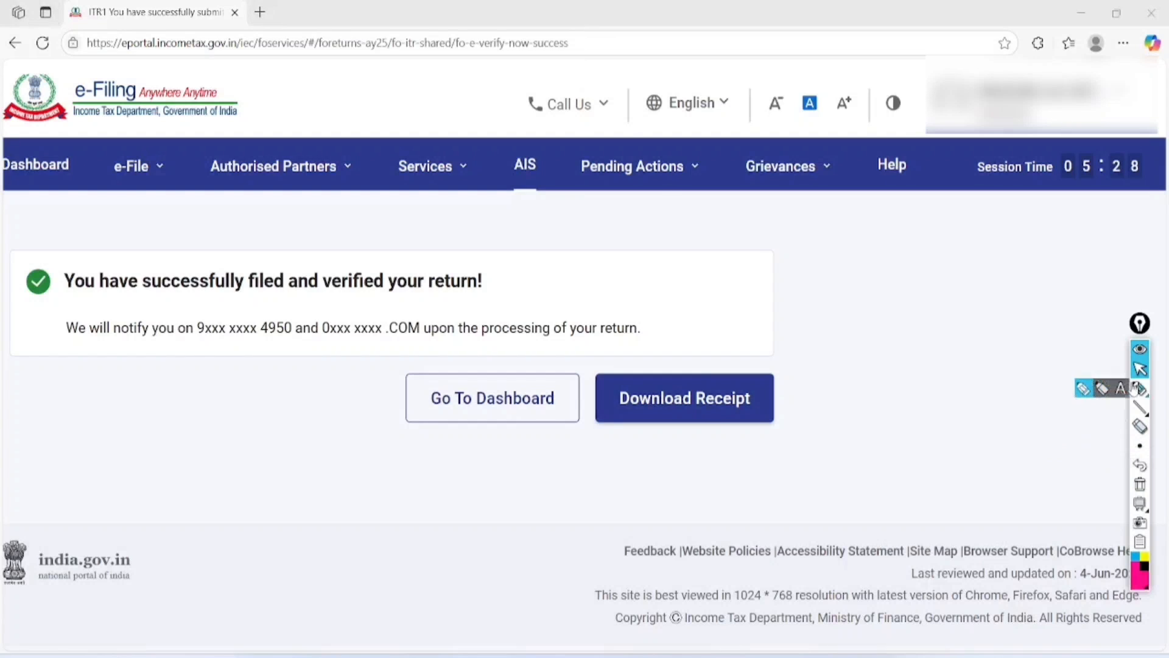
pyautogui.hscroll(-1, 585, 348)
pyautogui.hscroll(1, 584, 349)
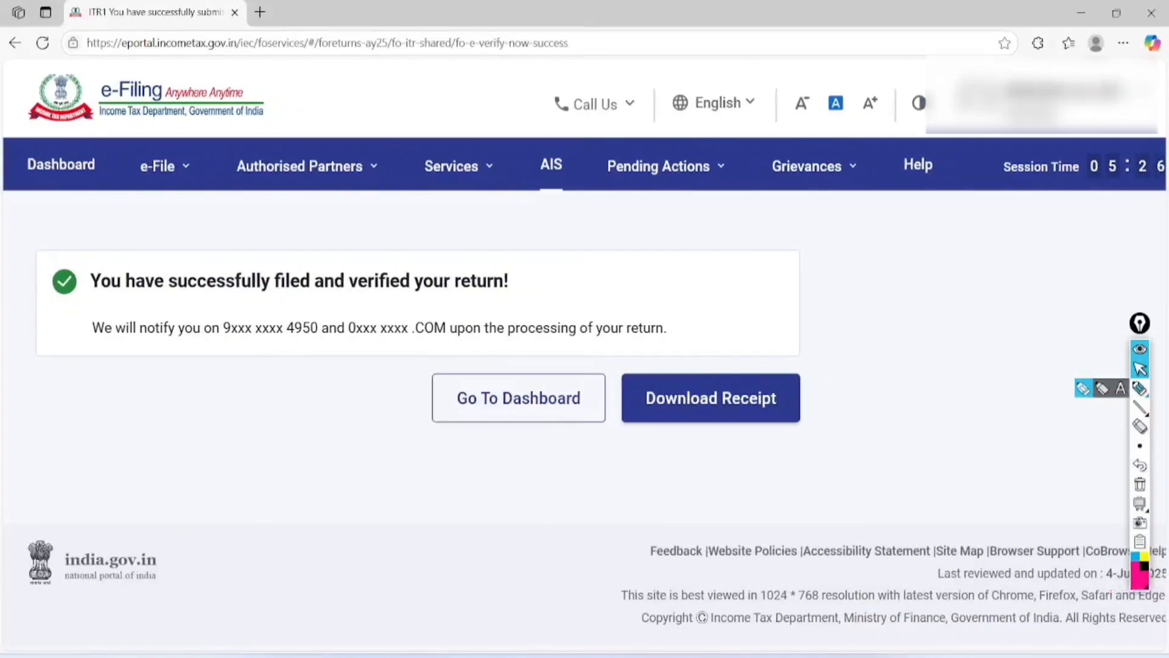
# Mark up the filed and verified message, notification contacts, Go To Dashboard and Download Receipt in pink, and clear the markings
pyautogui.click(1140, 388)
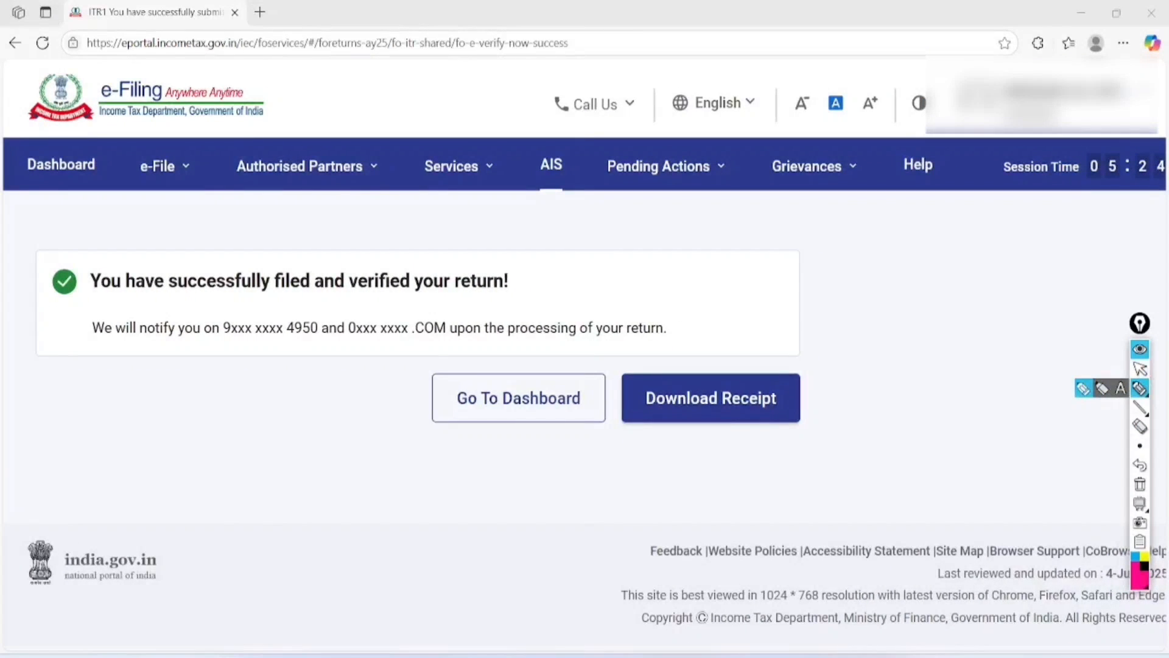
pyautogui.moveTo(333, 237); pyautogui.dragTo(251, 277)
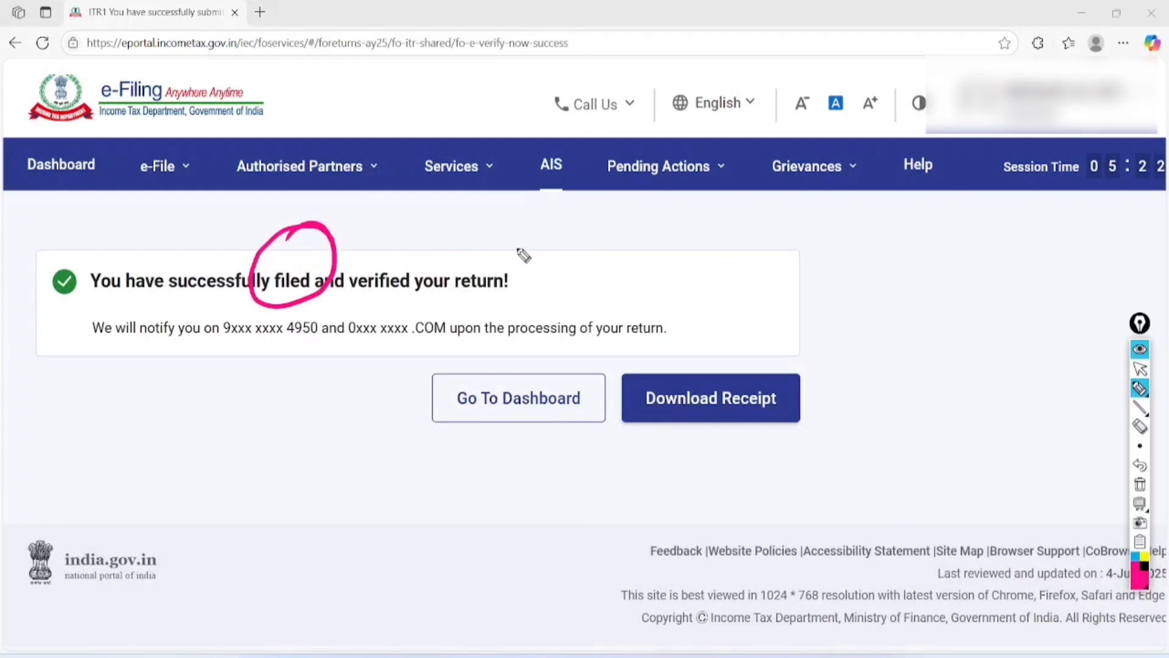
pyautogui.moveTo(456, 244)
pyautogui.mouseDown()
pyautogui.moveTo(361, 243)
pyautogui.moveTo(390, 217)
pyautogui.mouseUp()
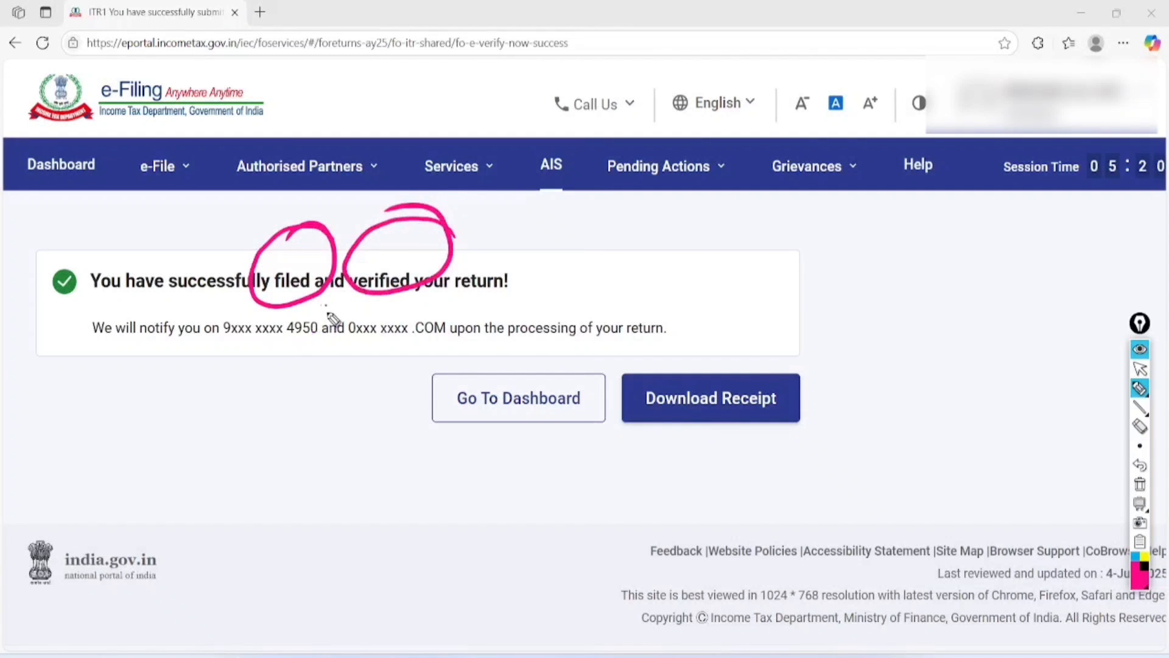
pyautogui.moveTo(326, 301)
pyautogui.mouseDown()
pyautogui.moveTo(282, 370)
pyautogui.moveTo(285, 310)
pyautogui.mouseUp()
pyautogui.moveTo(469, 303)
pyautogui.mouseDown()
pyautogui.moveTo(365, 286)
pyautogui.moveTo(391, 308)
pyautogui.mouseUp()
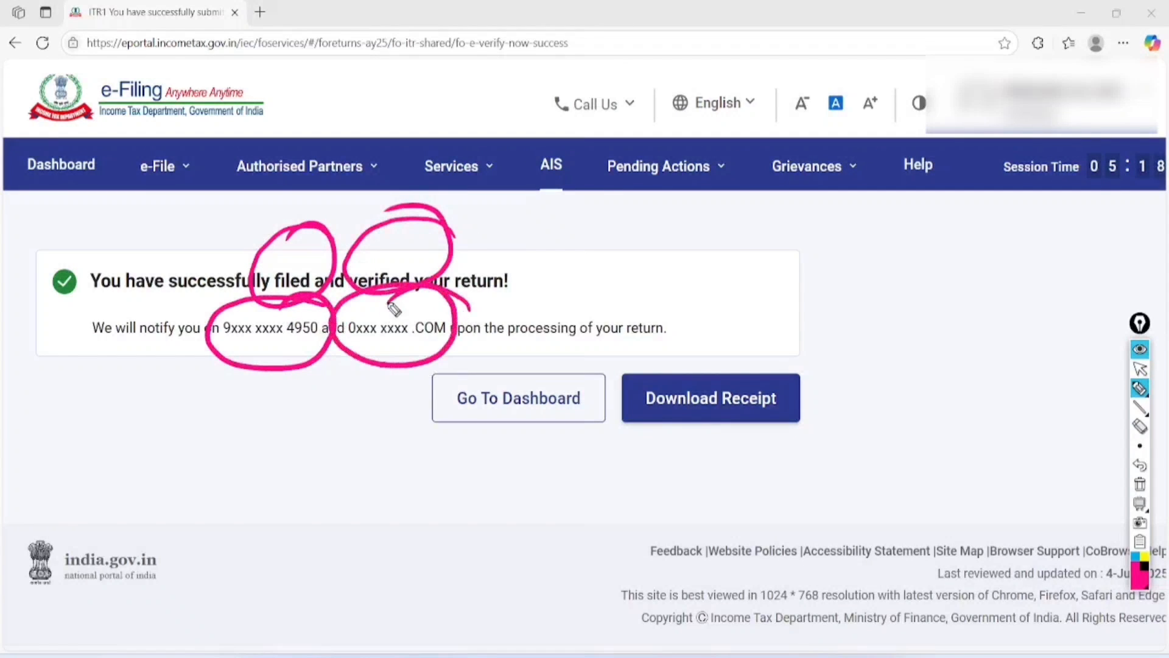
pyautogui.moveTo(476, 348); pyautogui.dragTo(695, 340)
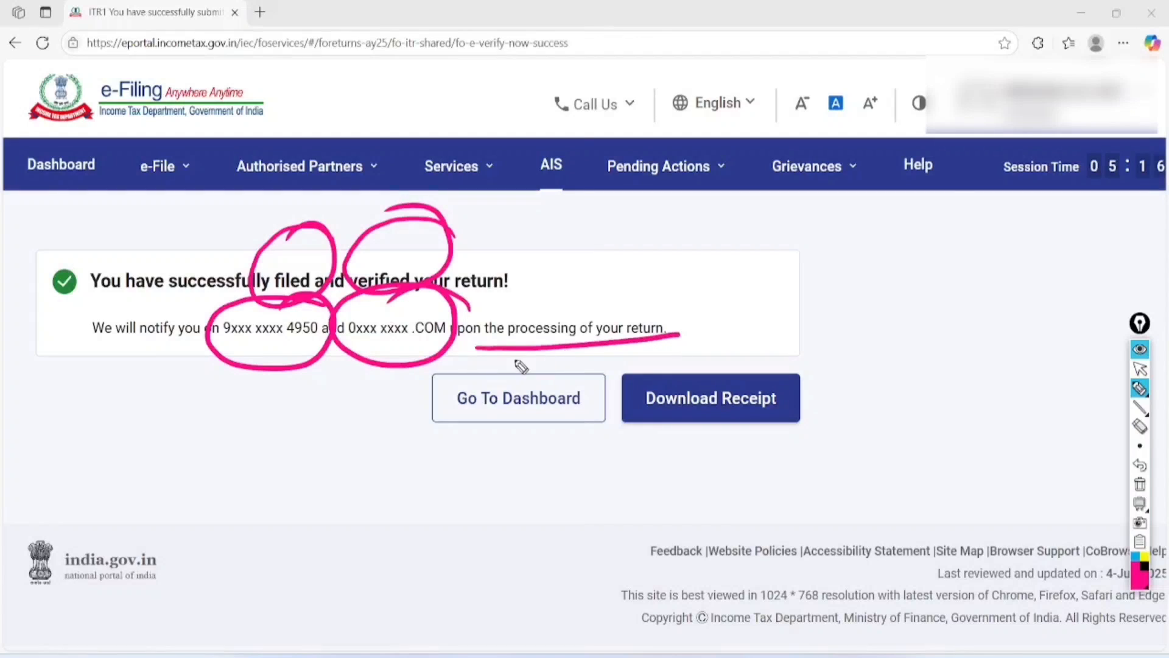
pyautogui.moveTo(504, 366); pyautogui.dragTo(689, 344)
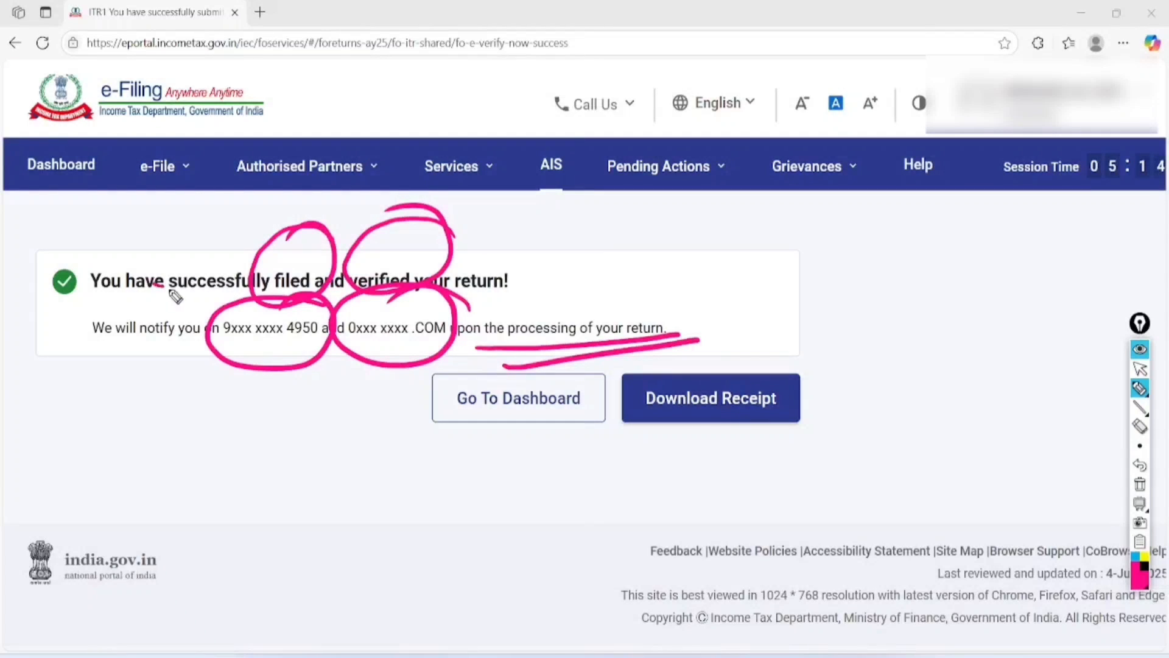
pyautogui.moveTo(175, 296)
pyautogui.mouseDown()
pyautogui.moveTo(204, 359)
pyautogui.moveTo(131, 295)
pyautogui.mouseUp()
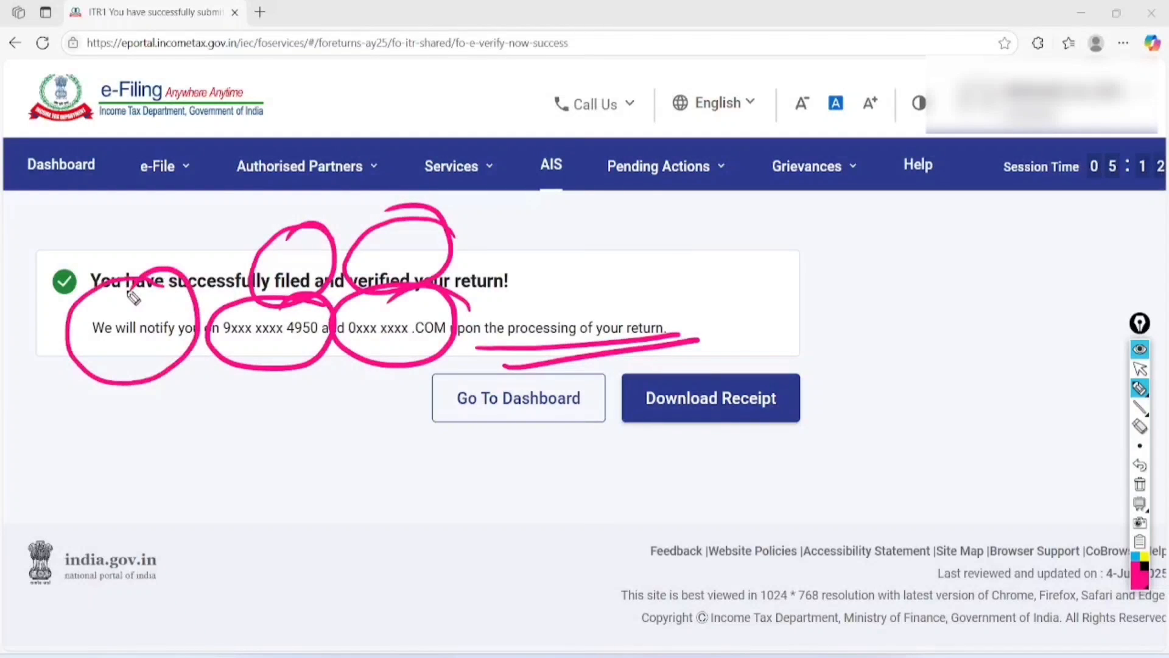
pyautogui.moveTo(440, 447); pyautogui.dragTo(582, 381)
pyautogui.moveTo(822, 353)
pyautogui.mouseDown()
pyautogui.moveTo(635, 381)
pyautogui.moveTo(753, 328)
pyautogui.mouseUp()
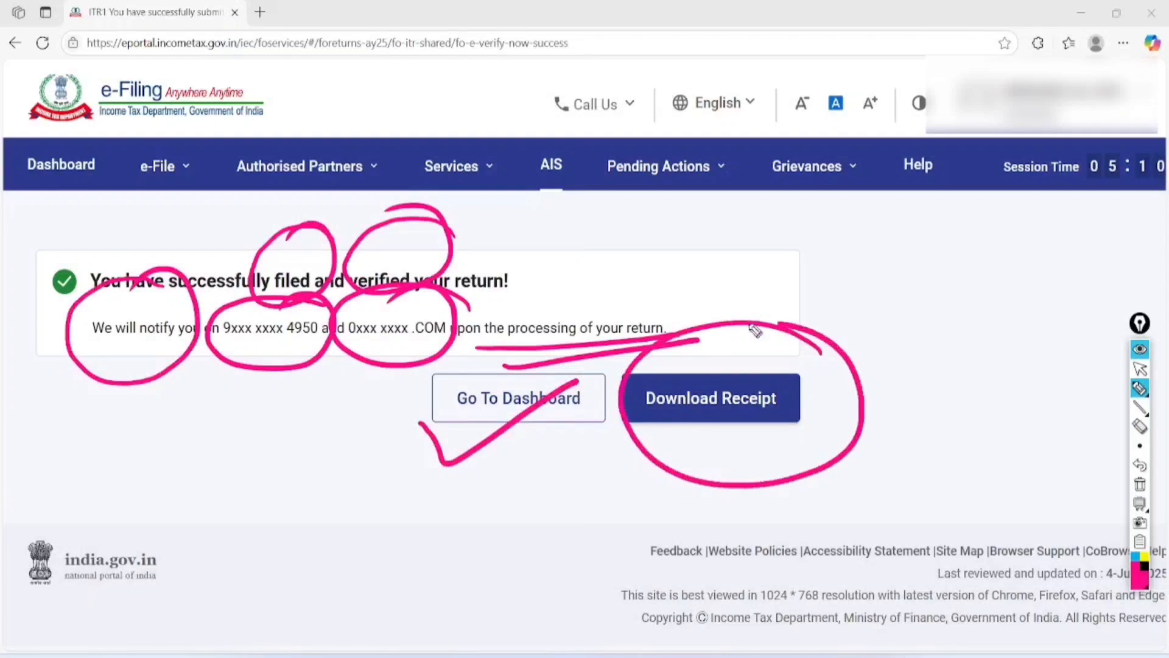
pyautogui.click(1140, 484)
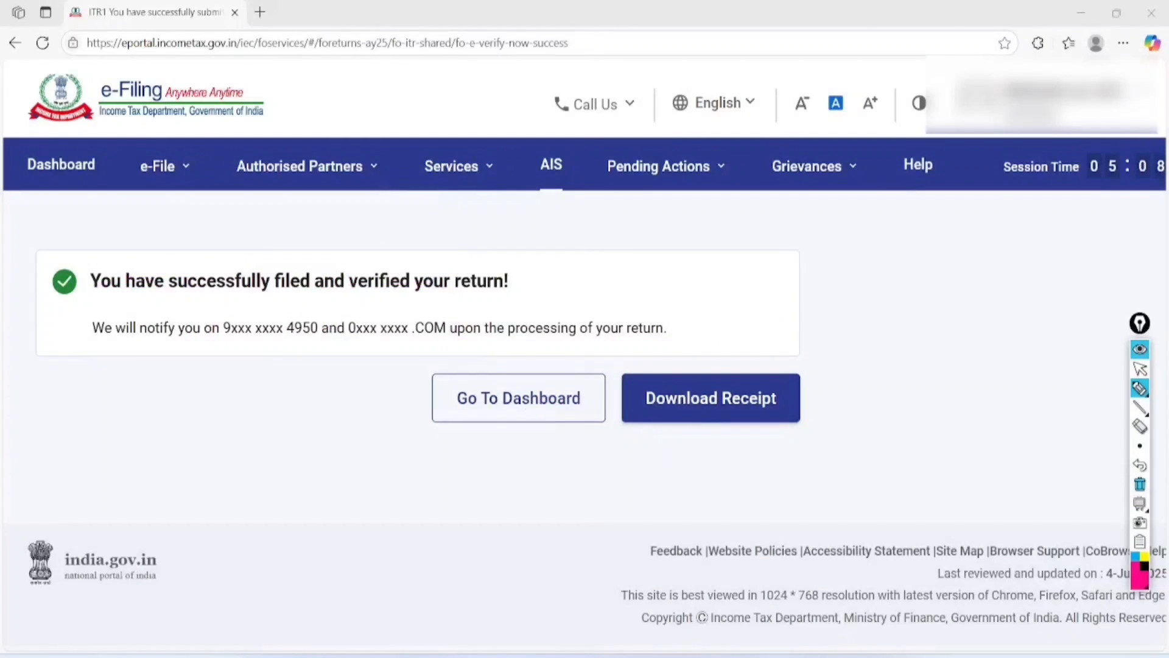
# Download the receipt of the filed and verified return
pyautogui.click(1140, 369)
pyautogui.click(711, 398)
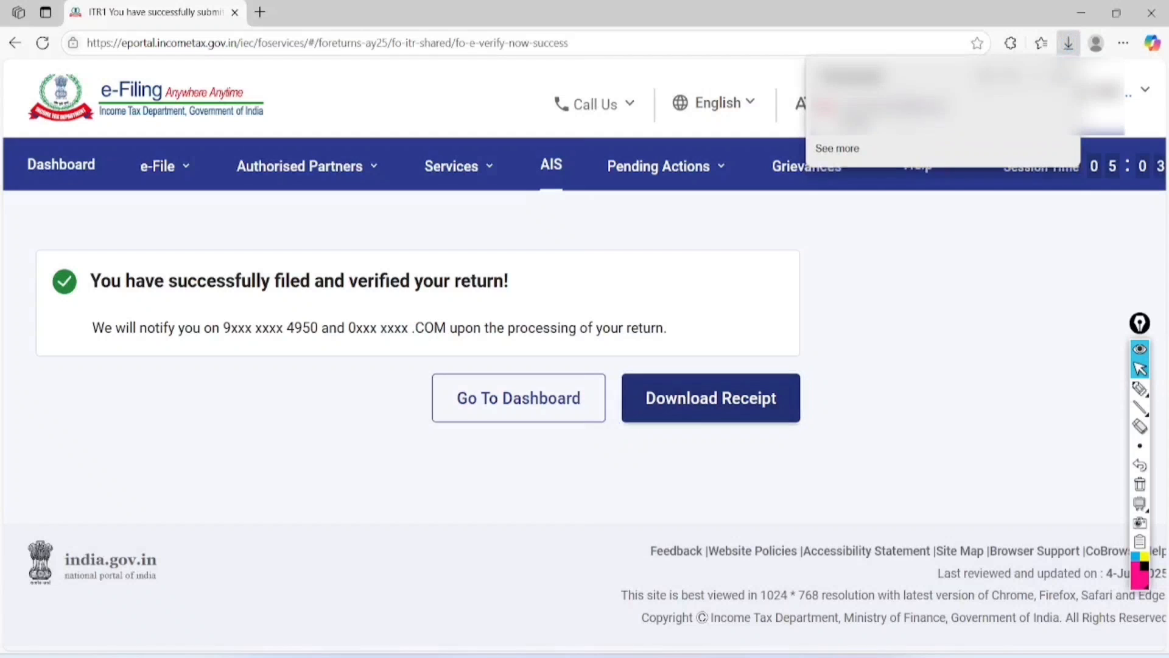
# Open the downloaded income tax return acknowledgement for assessment year 2025-26
pyautogui.click(857, 122)
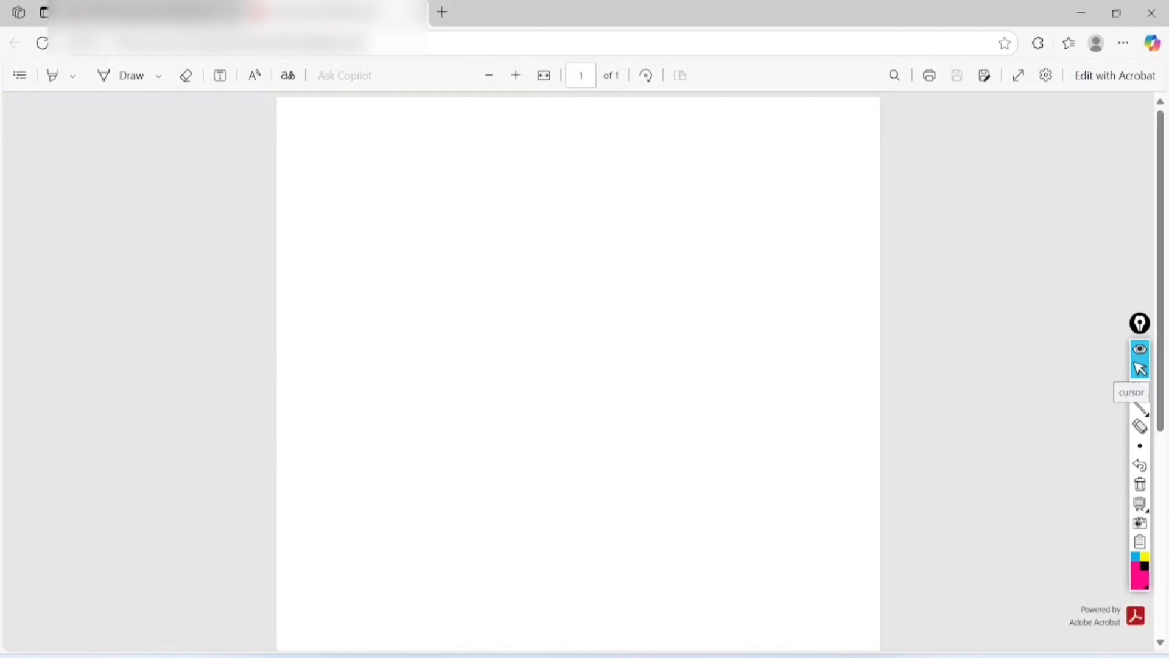
pyautogui.scroll(3, 579, 371)
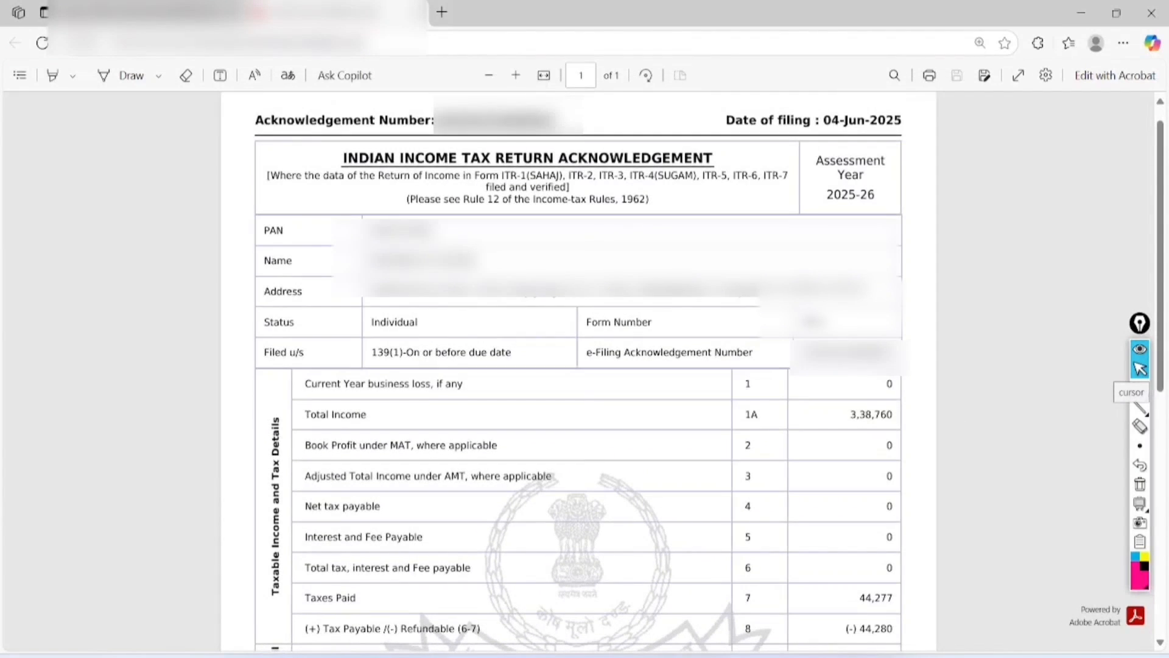
# Circle the assessment year, the total income and the taxes paid and refundable amounts on the acknowledgement in pink
pyautogui.click(1141, 388)
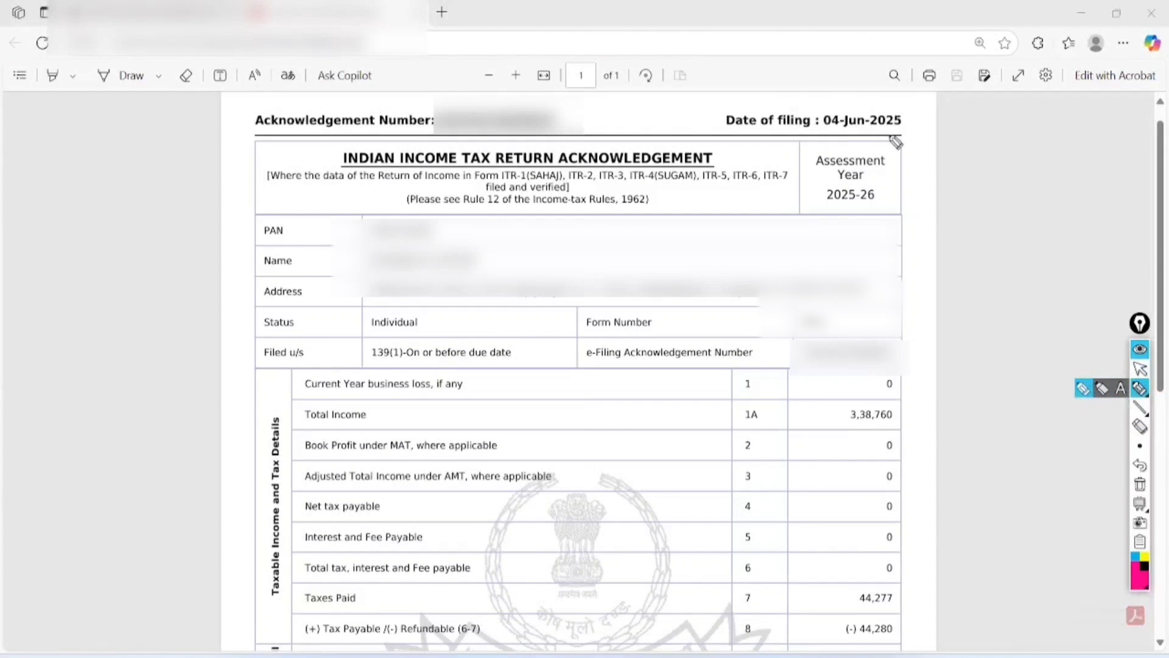
pyautogui.moveTo(898, 114)
pyautogui.mouseDown()
pyautogui.moveTo(771, 162)
pyautogui.moveTo(877, 98)
pyautogui.moveTo(916, 129)
pyautogui.moveTo(816, 117)
pyautogui.mouseUp()
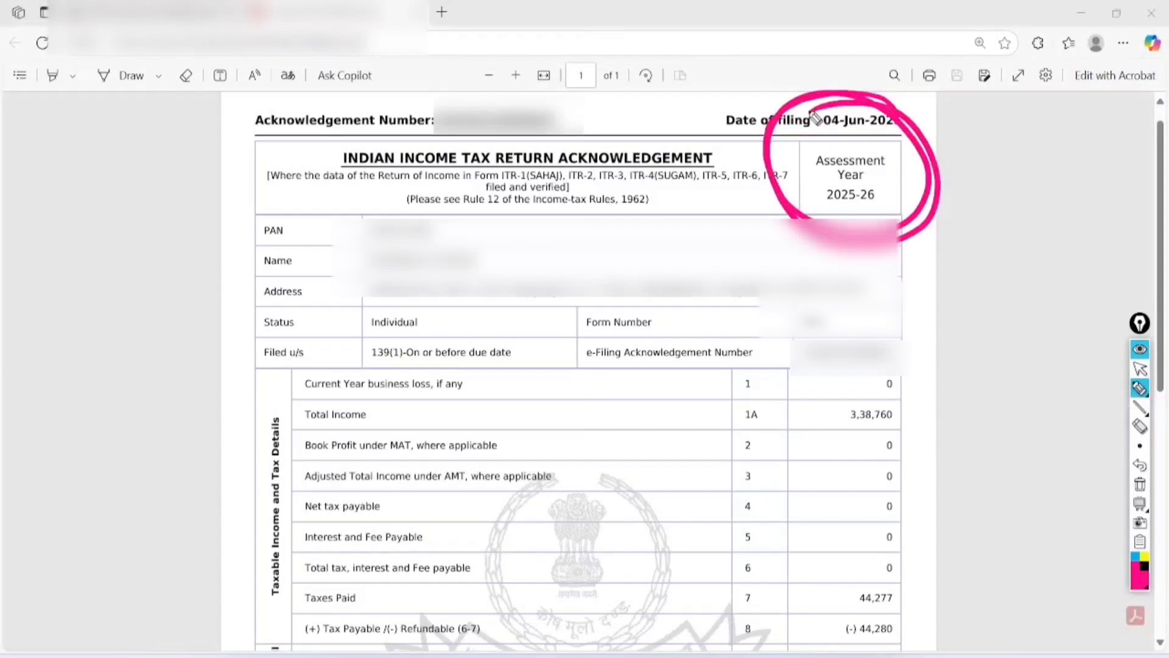
pyautogui.moveTo(912, 351)
pyautogui.mouseDown()
pyautogui.moveTo(871, 322)
pyautogui.moveTo(886, 313)
pyautogui.moveTo(849, 350)
pyautogui.mouseUp()
pyautogui.moveTo(912, 545)
pyautogui.mouseDown()
pyautogui.moveTo(938, 532)
pyautogui.moveTo(873, 535)
pyautogui.mouseUp()
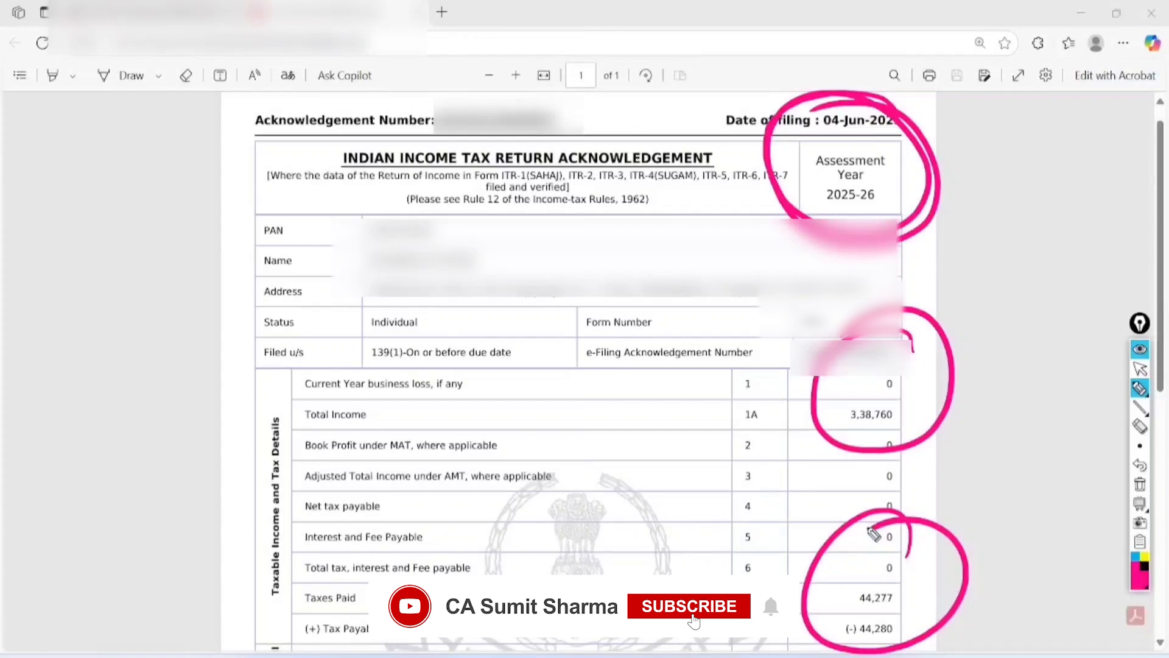
# Handwrite "AIS", "TIS" and "26AS" in pink beside the acknowledgement, and clear all markings
pyautogui.moveTo(92, 266)
pyautogui.mouseDown()
pyautogui.moveTo(95, 211)
pyautogui.moveTo(131, 254)
pyautogui.mouseUp()
pyautogui.moveTo(96, 263); pyautogui.dragTo(125, 229)
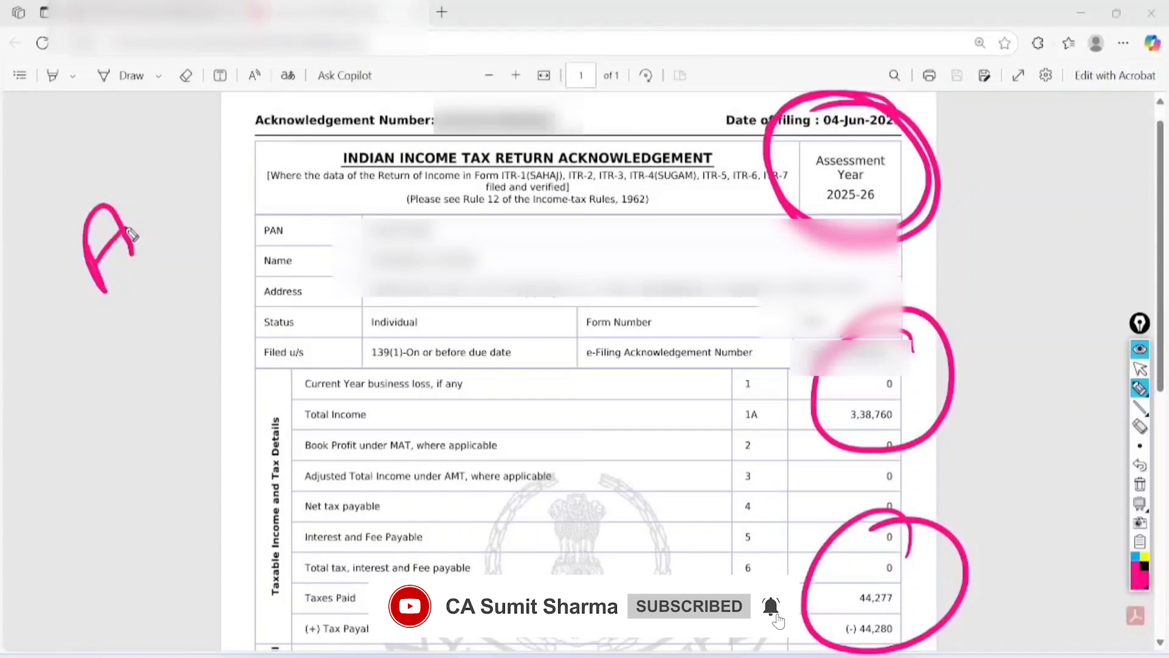
pyautogui.moveTo(133, 181); pyautogui.dragTo(157, 244)
pyautogui.moveTo(157, 190)
pyautogui.mouseDown()
pyautogui.moveTo(167, 160)
pyautogui.moveTo(162, 227)
pyautogui.moveTo(182, 280)
pyautogui.moveTo(210, 277)
pyautogui.moveTo(210, 374)
pyautogui.mouseUp()
pyautogui.moveTo(203, 308)
pyautogui.mouseDown()
pyautogui.moveTo(212, 348)
pyautogui.moveTo(253, 324)
pyautogui.mouseUp()
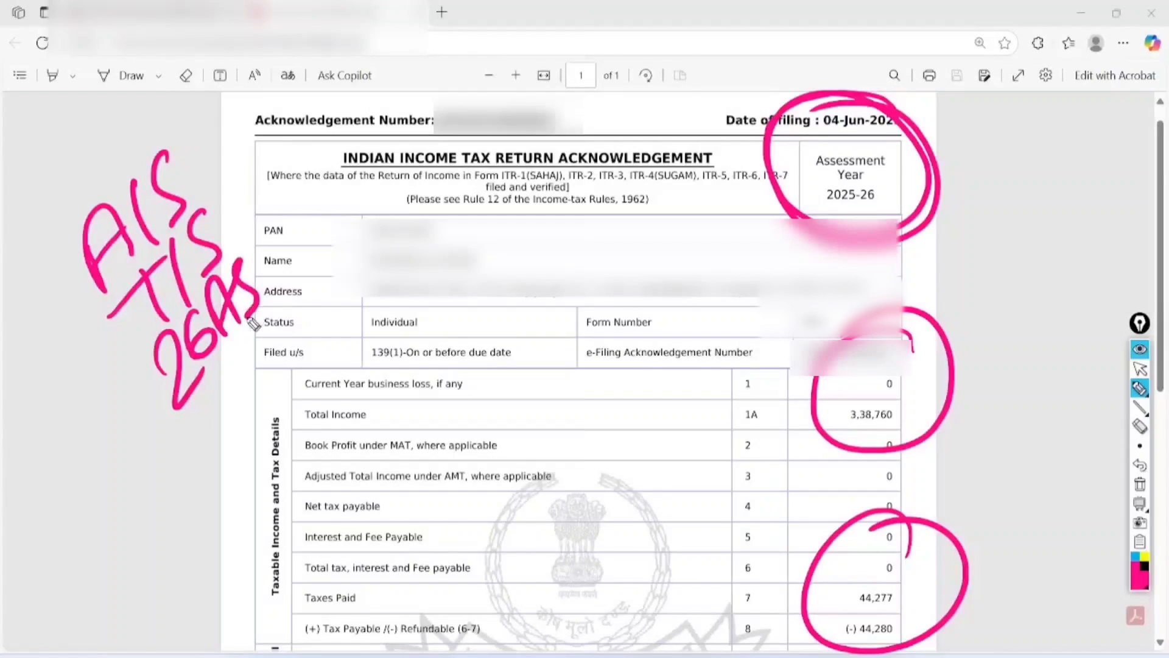
pyautogui.click(1140, 484)
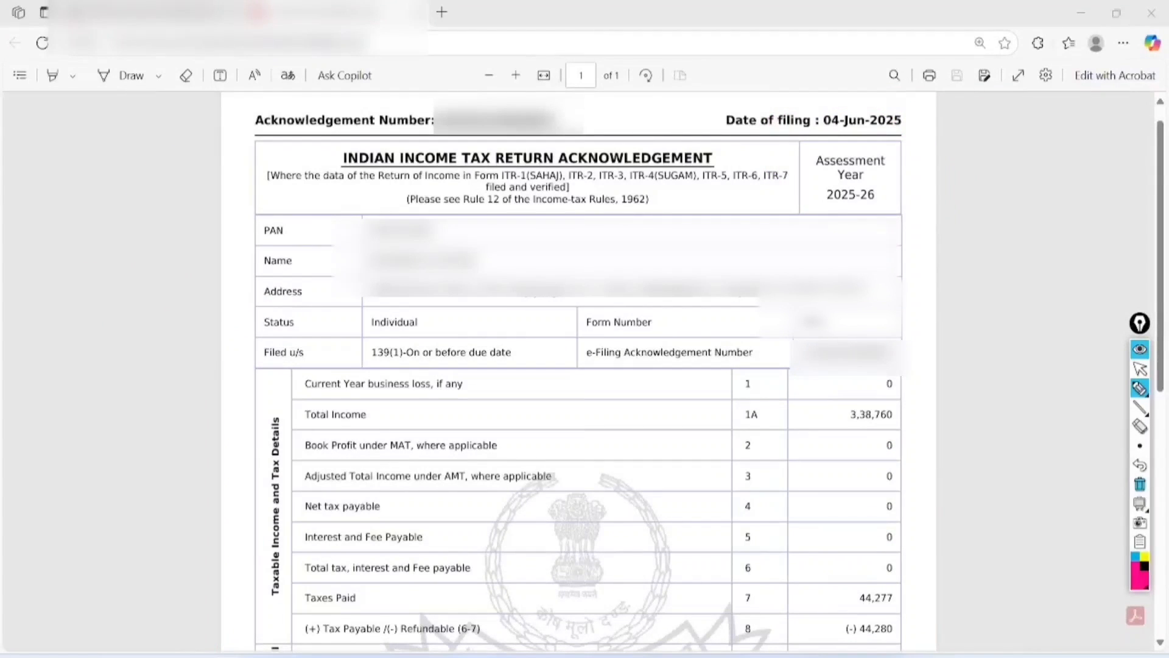
# Handwrite the contact phone number in pink beside the acknowledgement, underline it twice and circle it
pyautogui.moveTo(48, 183)
pyautogui.mouseDown()
pyautogui.moveTo(73, 217)
pyautogui.moveTo(61, 158)
pyautogui.moveTo(124, 172)
pyautogui.mouseUp()
pyautogui.moveTo(125, 121); pyautogui.dragTo(125, 174)
pyautogui.moveTo(160, 124)
pyautogui.mouseDown()
pyautogui.moveTo(165, 143)
pyautogui.moveTo(159, 130)
pyautogui.mouseUp()
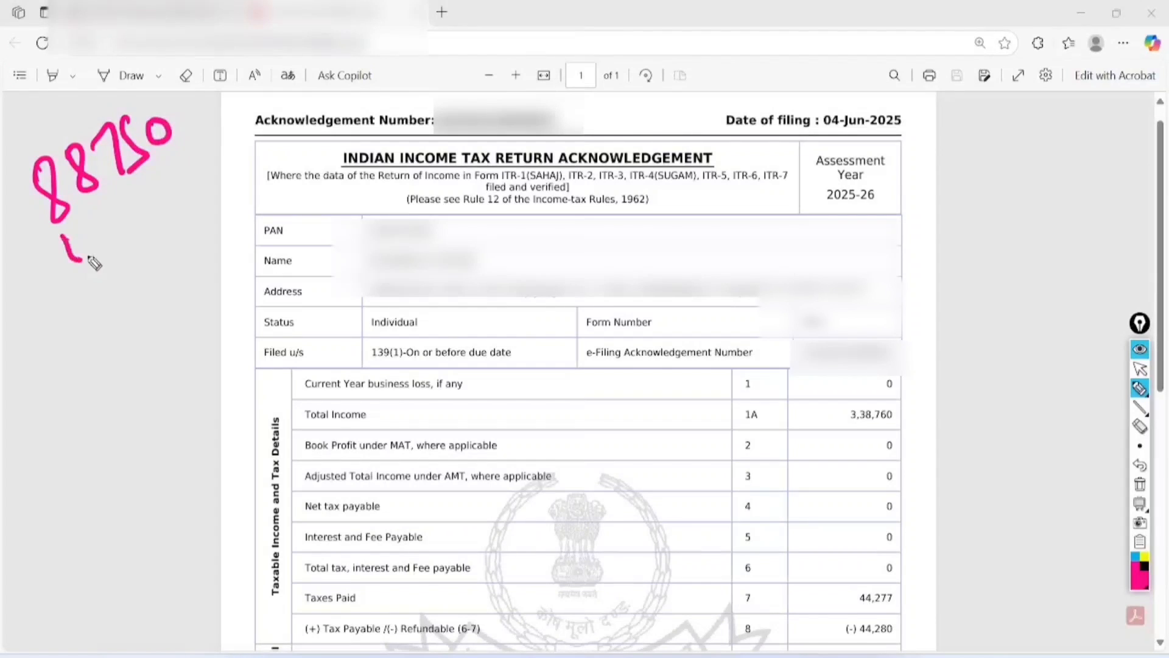
pyautogui.moveTo(92, 260)
pyautogui.mouseDown()
pyautogui.moveTo(157, 225)
pyautogui.moveTo(193, 163)
pyautogui.mouseUp()
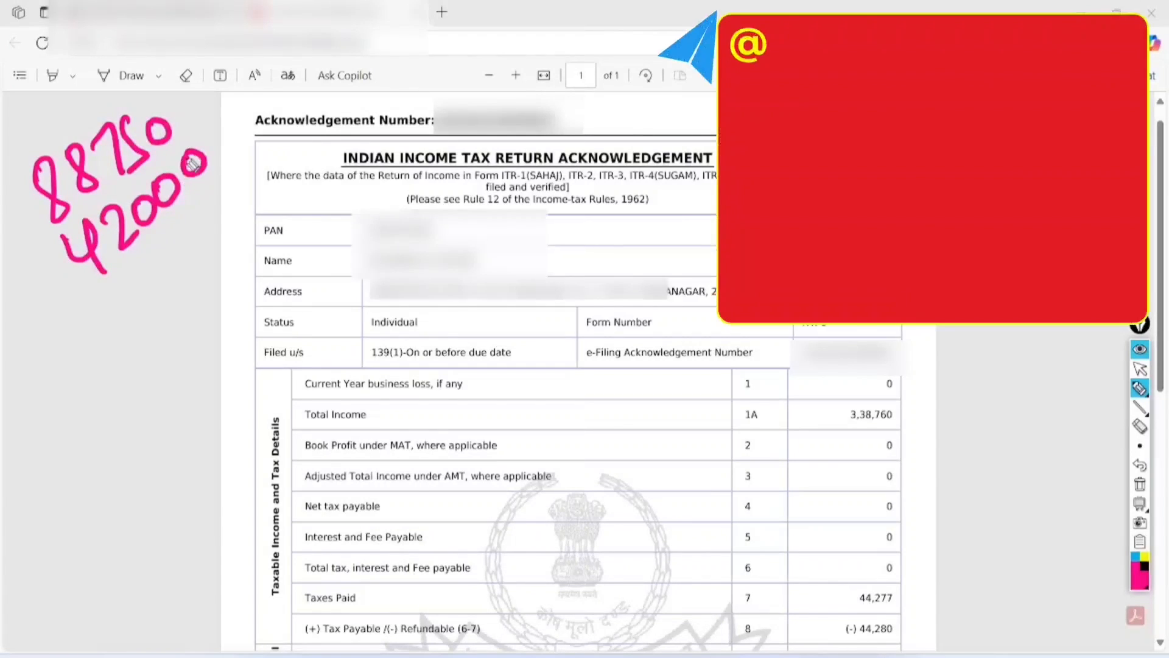
pyautogui.moveTo(93, 295)
pyautogui.mouseDown()
pyautogui.moveTo(216, 193)
pyautogui.moveTo(223, 210)
pyautogui.mouseUp()
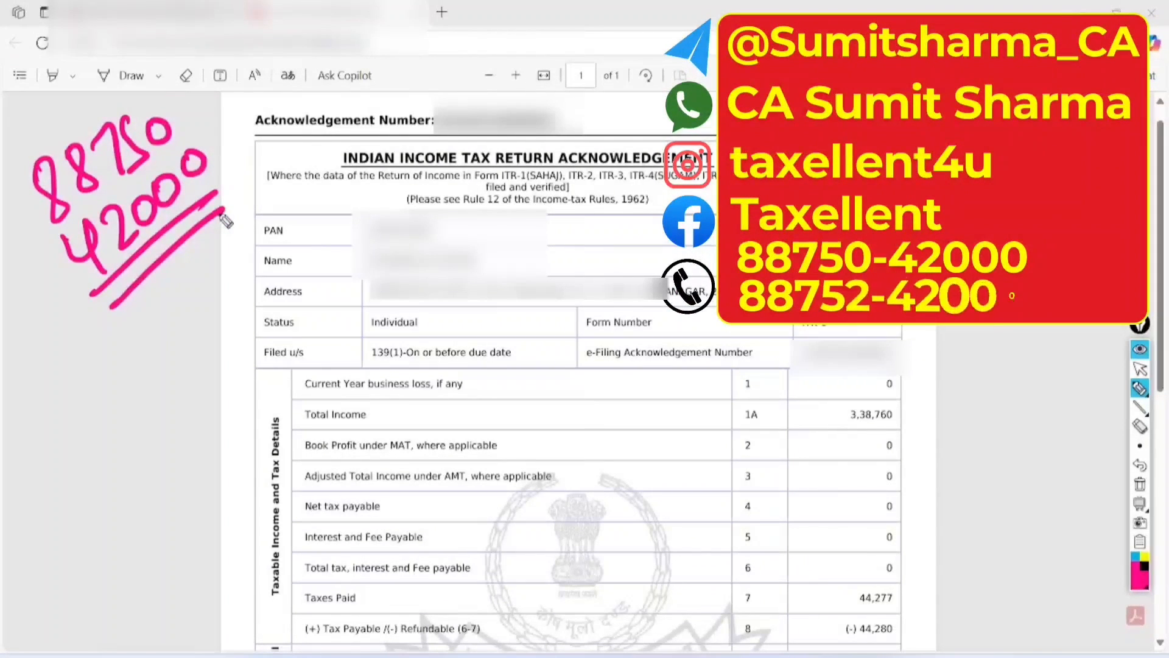
pyautogui.moveTo(153, 63)
pyautogui.mouseDown()
pyautogui.moveTo(178, 339)
pyautogui.moveTo(135, 91)
pyautogui.mouseUp()
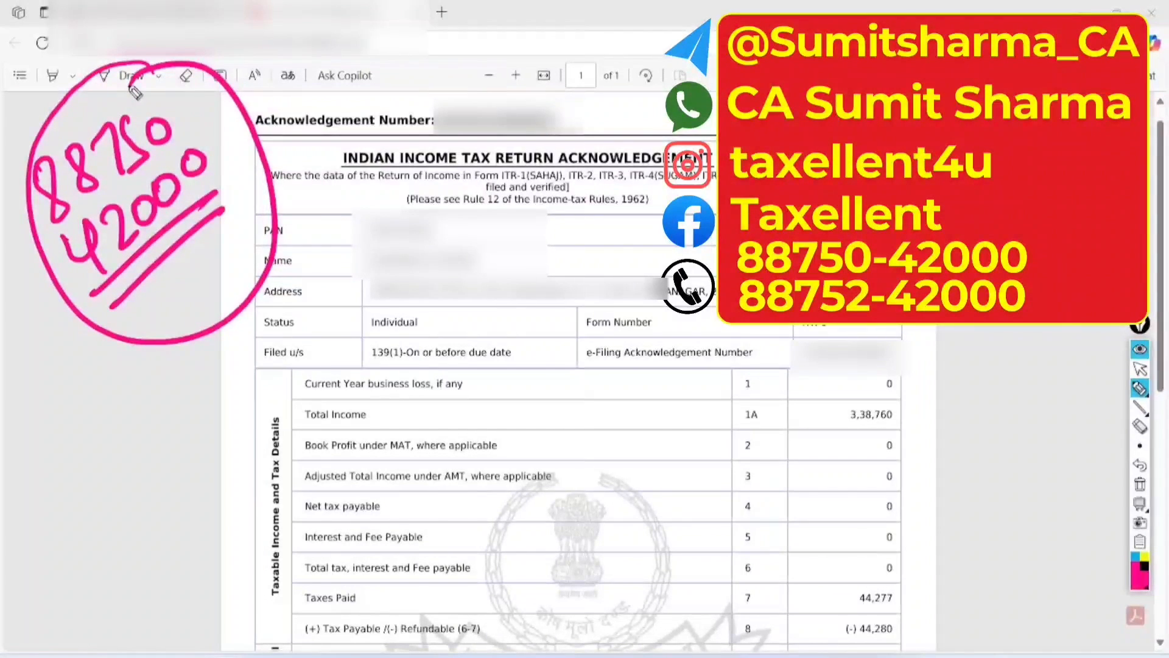
# Handwrite "Like" in pink across the acknowledgement, underline it, and clear all markings
pyautogui.moveTo(566, 213)
pyautogui.mouseDown()
pyautogui.moveTo(576, 256)
pyautogui.moveTo(609, 240)
pyautogui.moveTo(616, 250)
pyautogui.mouseUp()
pyautogui.moveTo(633, 210)
pyautogui.mouseDown()
pyautogui.moveTo(653, 194)
pyautogui.moveTo(659, 210)
pyautogui.mouseUp()
pyautogui.moveTo(594, 274); pyautogui.dragTo(691, 216)
pyautogui.moveTo(618, 275); pyautogui.dragTo(651, 255)
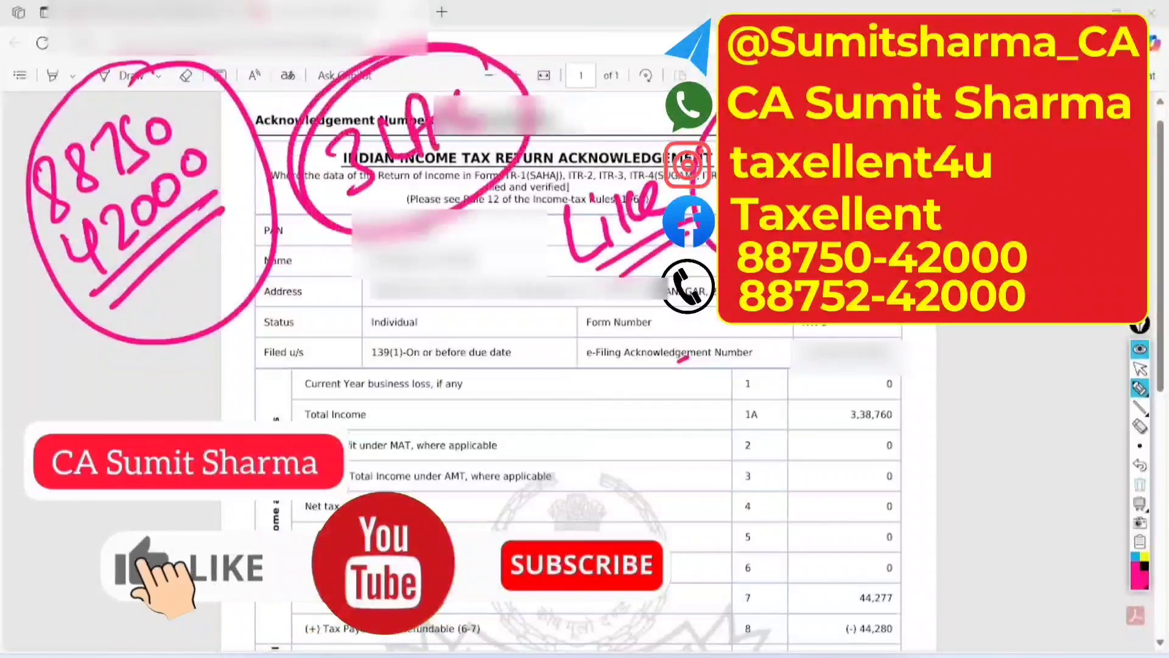
pyautogui.click(1140, 485)
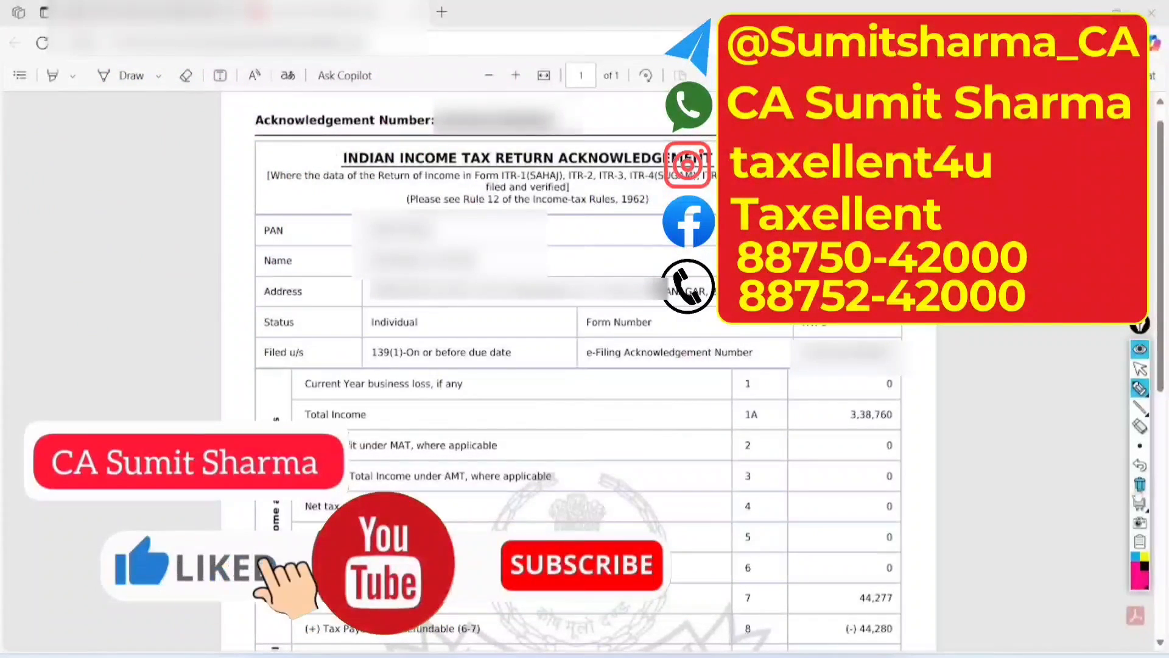